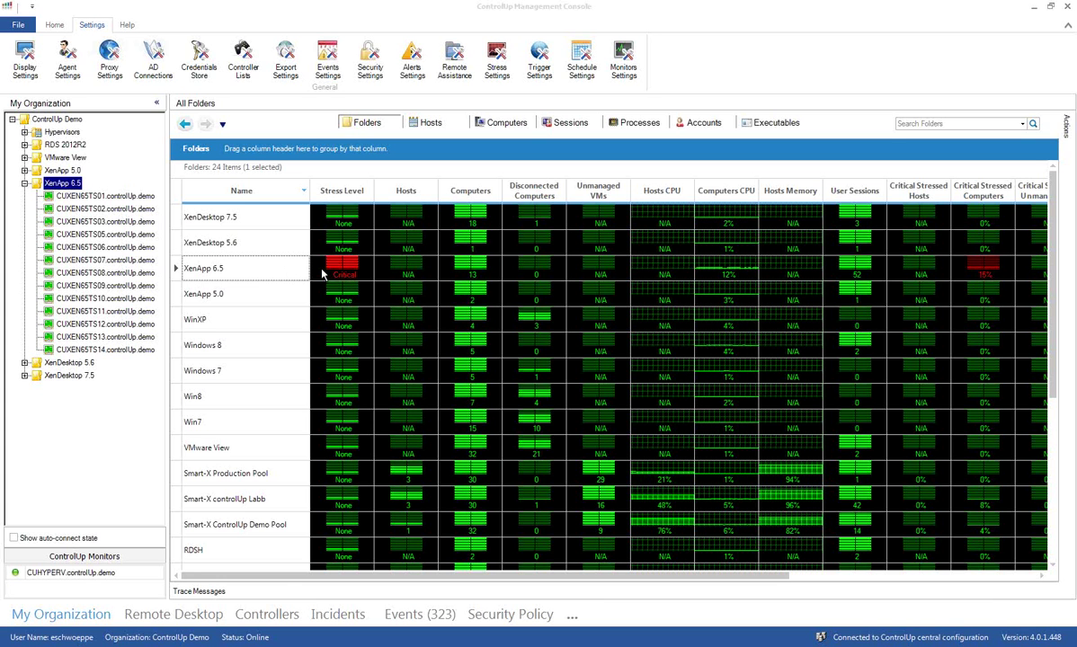
List all computers sorted by CPU, user sessions and memory, then return to the Folders view
click(486, 126)
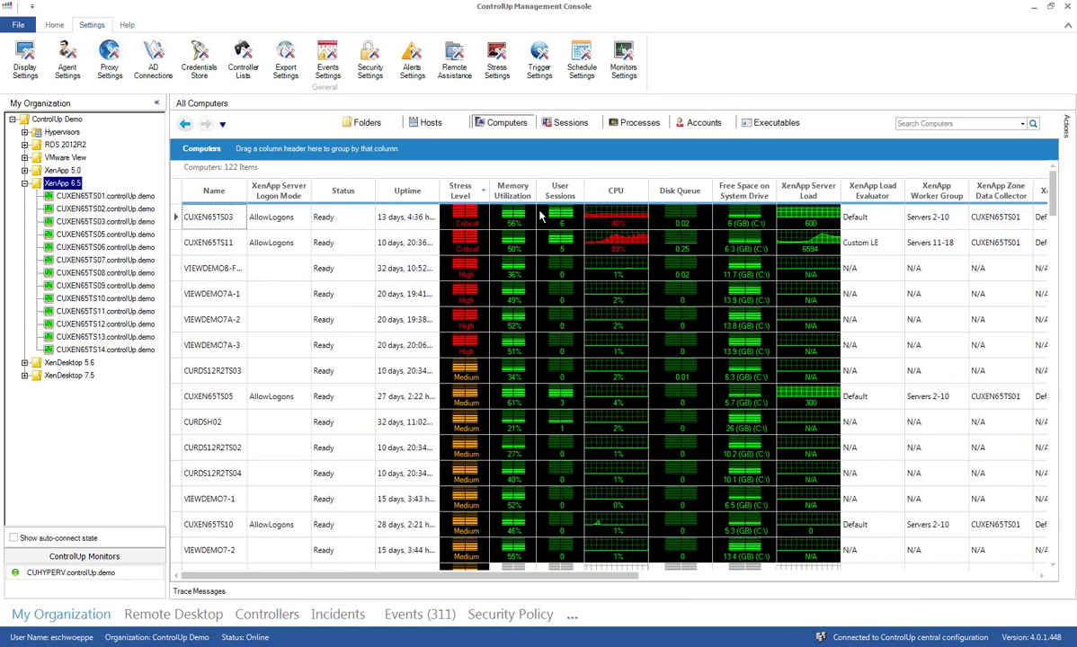
click(617, 192)
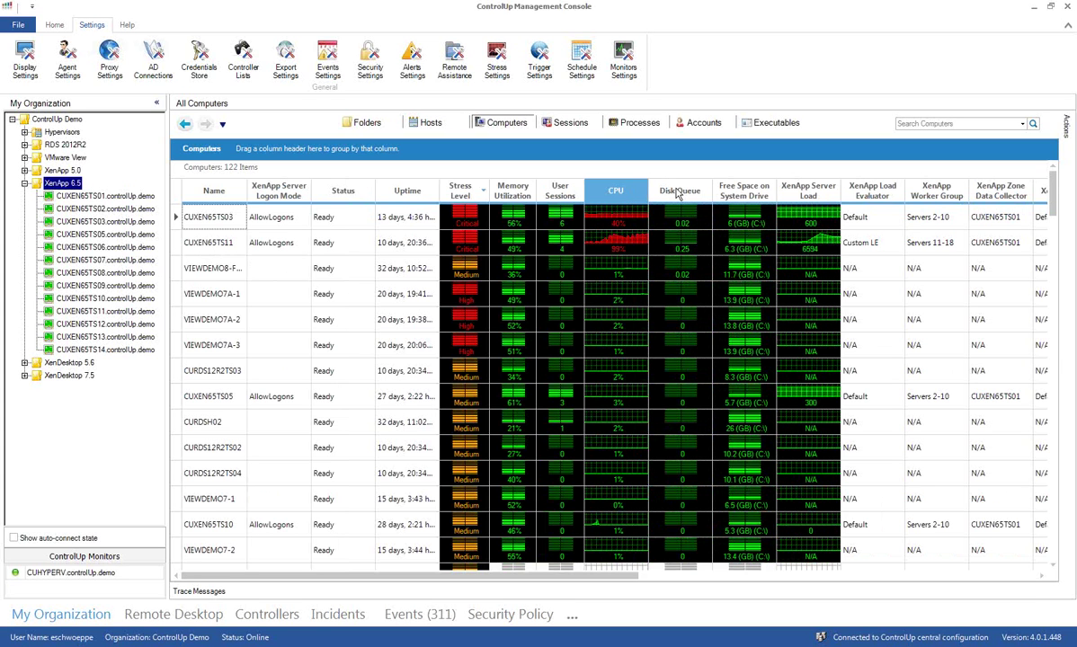
click(554, 194)
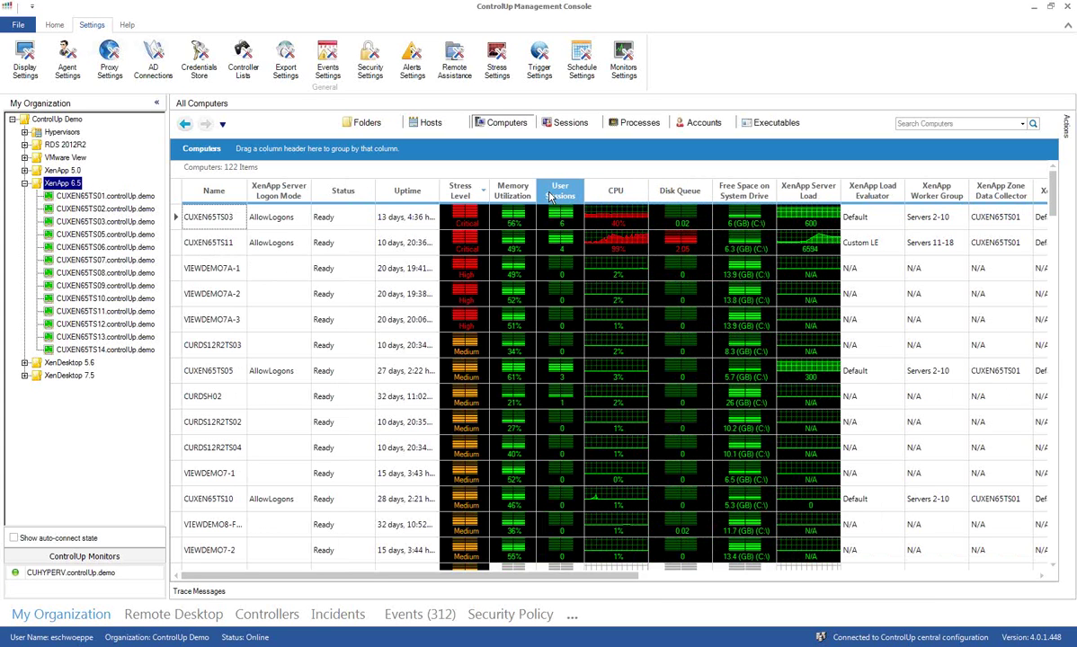
click(516, 193)
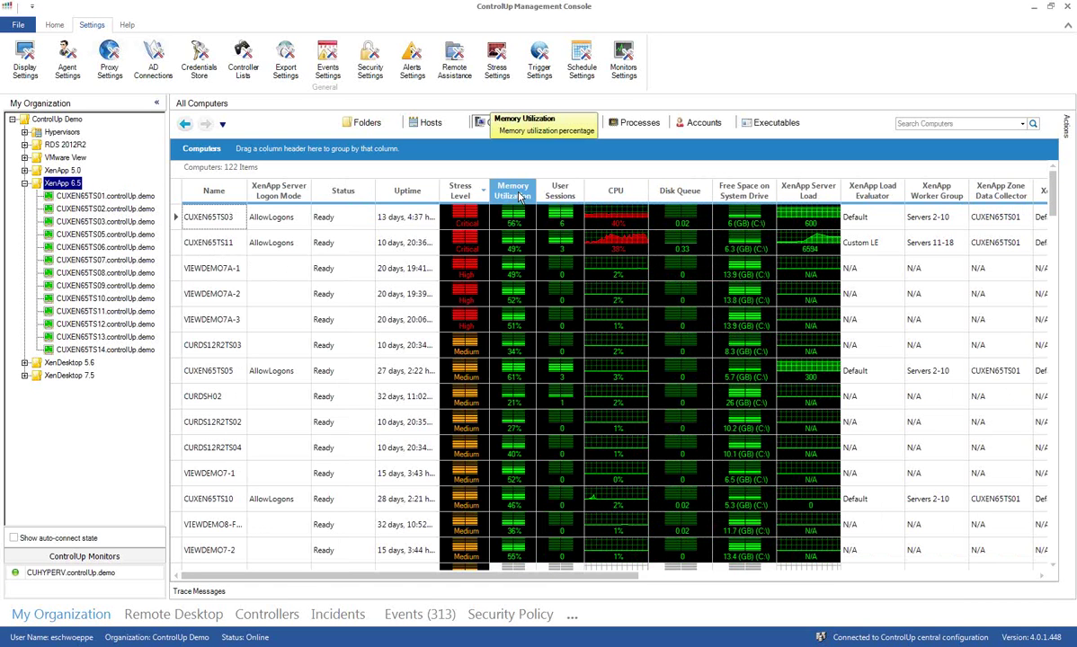
click(365, 123)
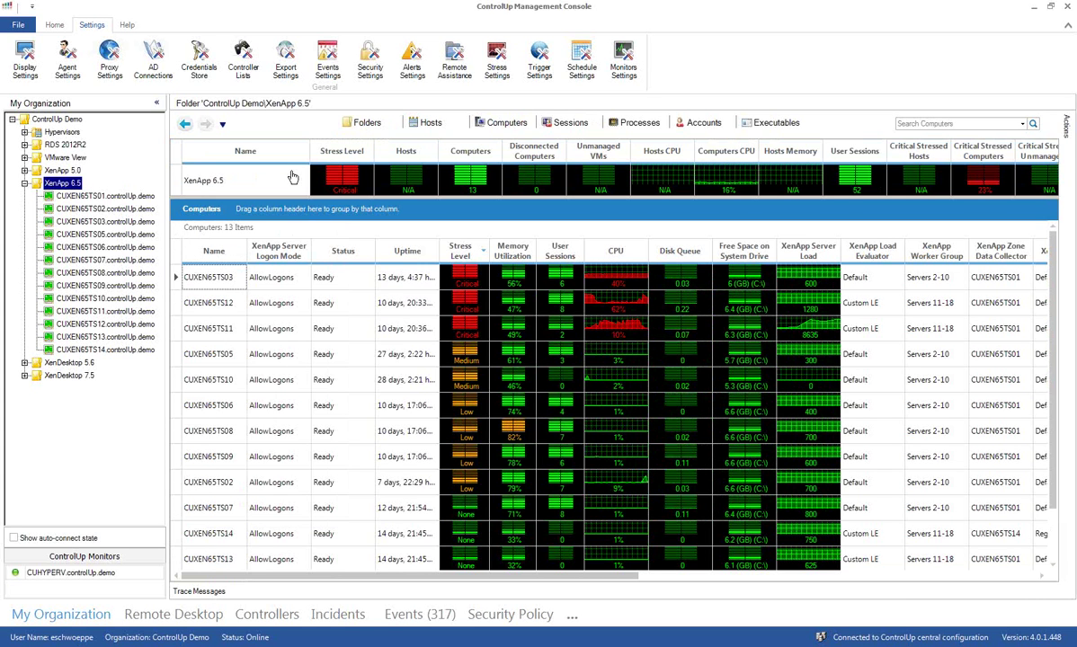
drag(214, 279, 226, 298)
click(225, 300)
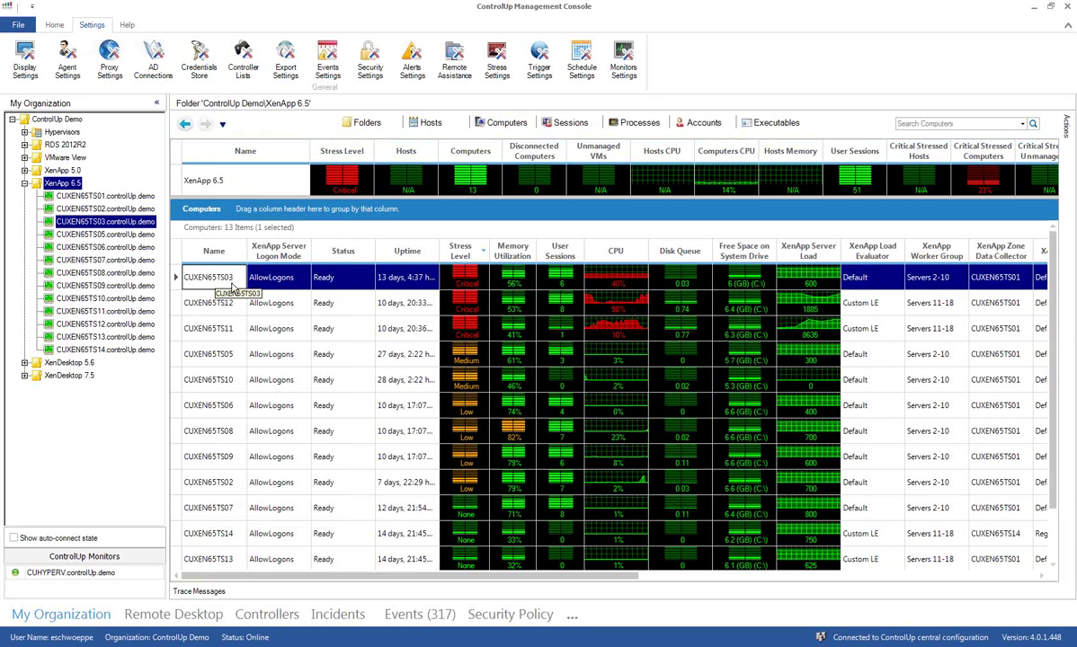
click(231, 282)
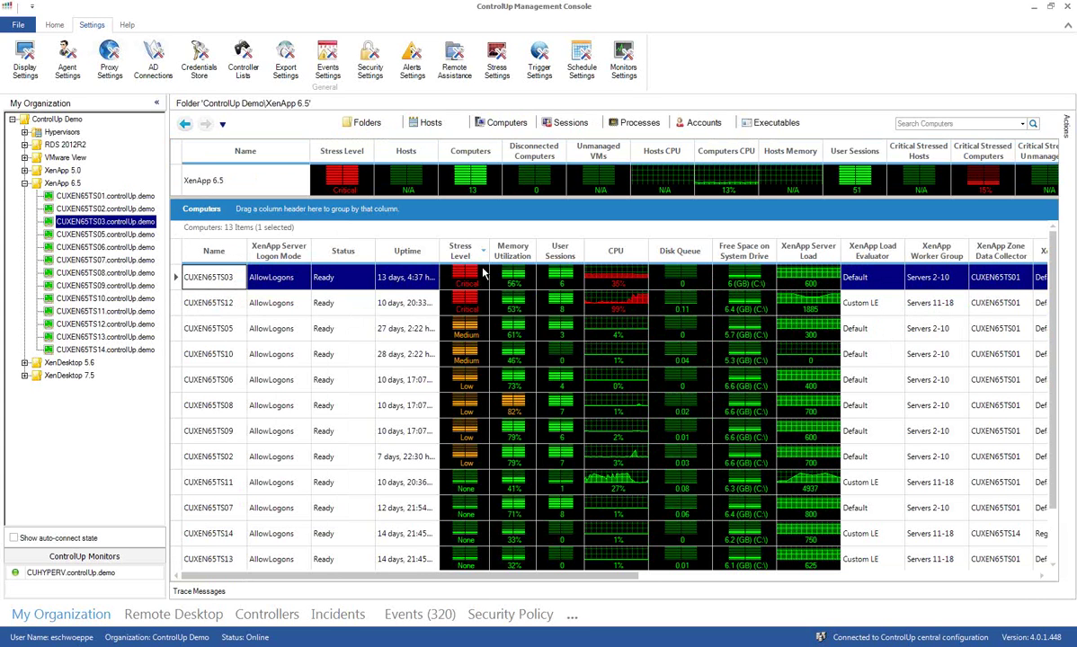
click(485, 274)
mouse_move(486, 274)
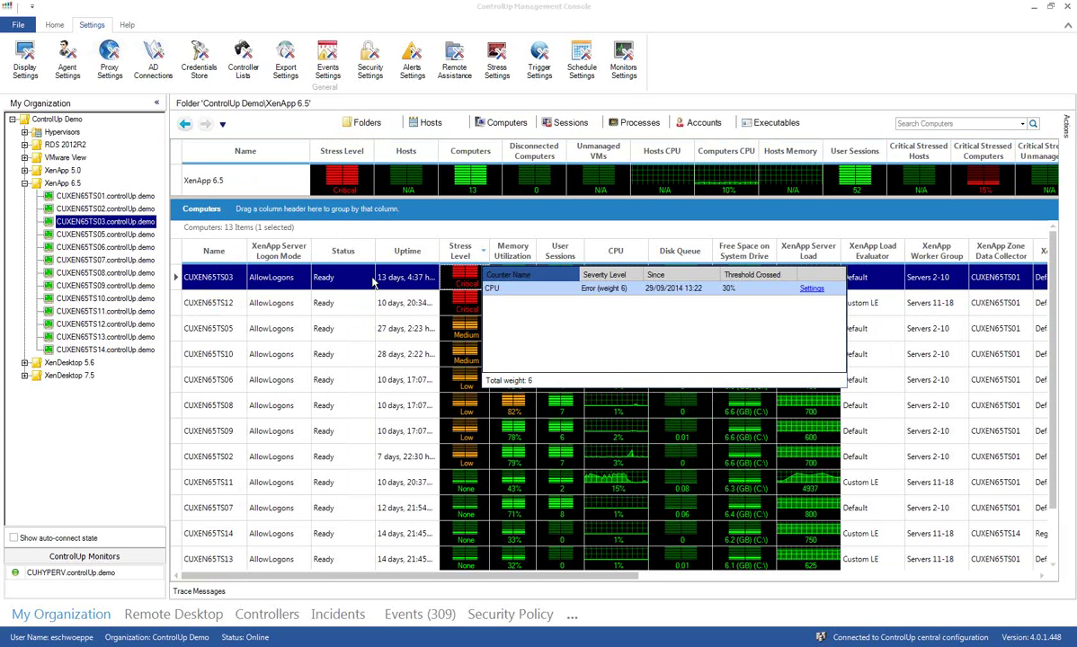
click(225, 281)
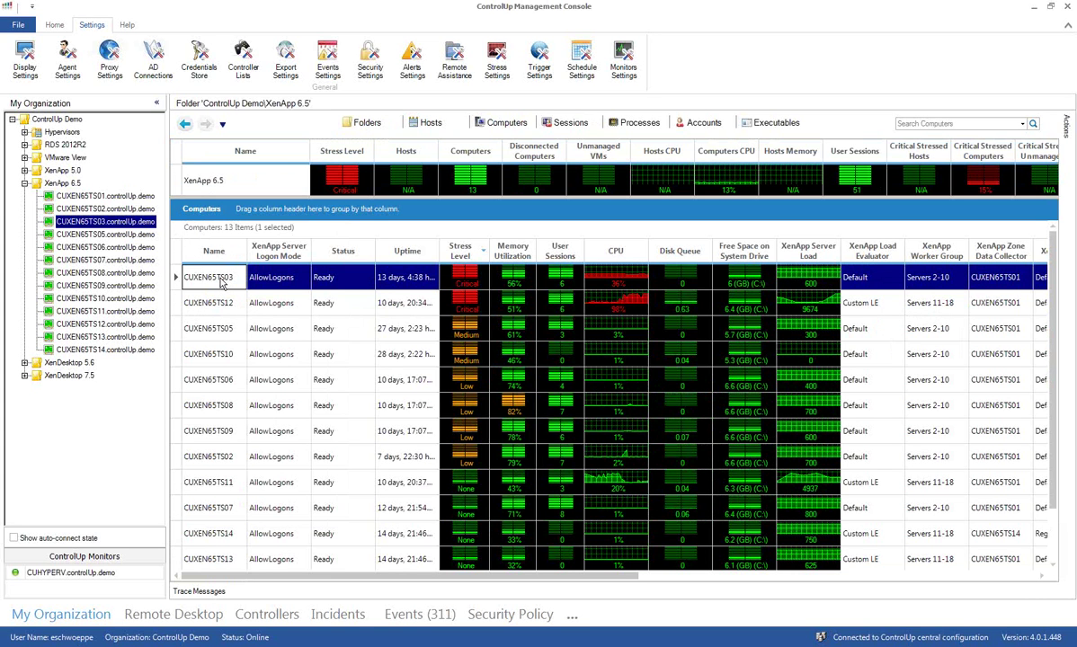
double_click(220, 280)
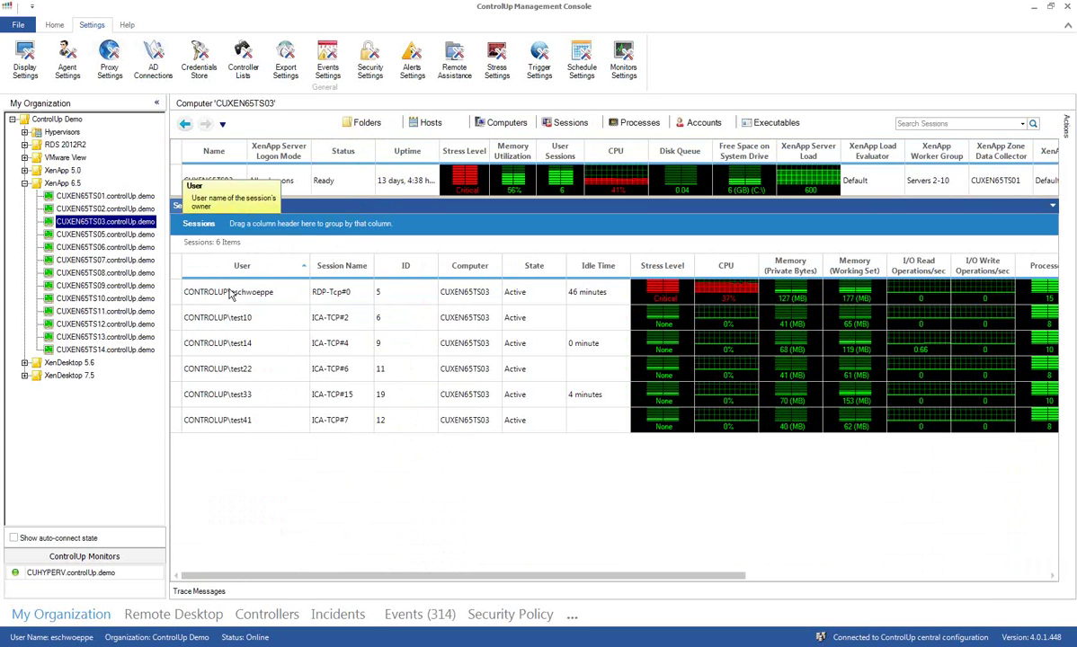
Select the critical RDP-Tcp#0 session 5 on CUXEN65TS03 and drill into its processes
click(230, 291)
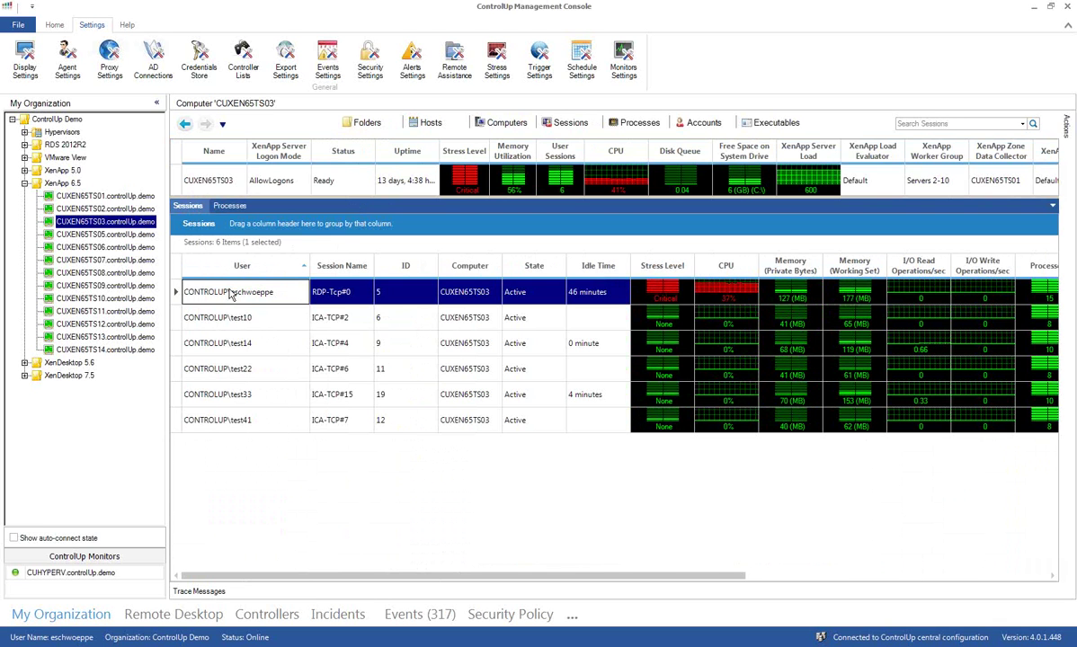
double_click(232, 293)
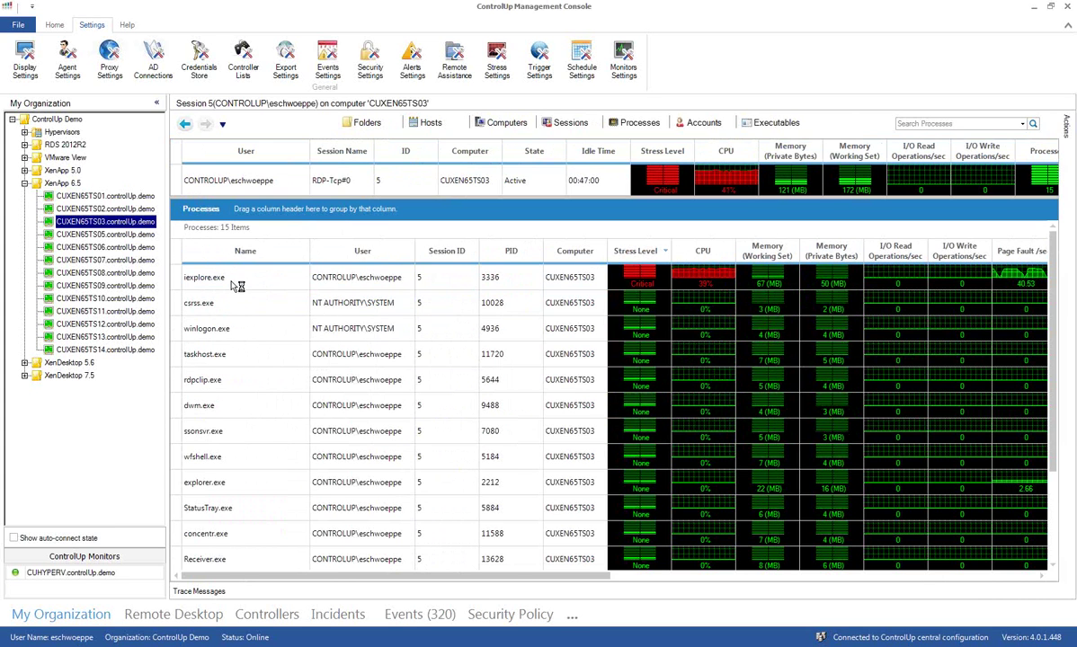
From iexplore.exe, take a session 5 screenshot without notifying the user
click(231, 286)
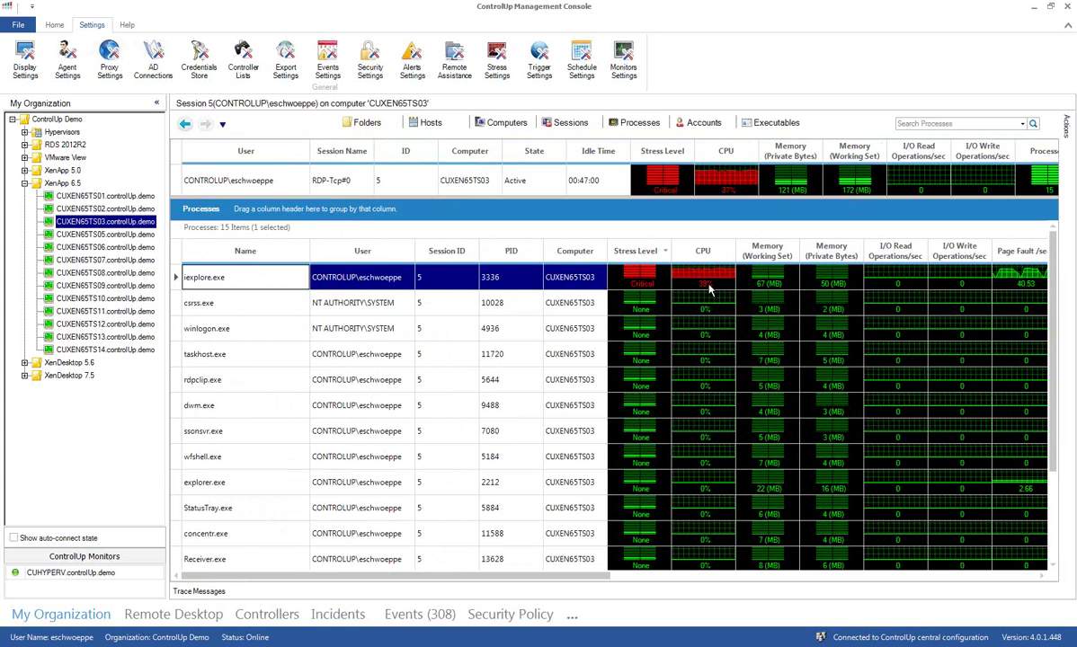
right_click(276, 278)
mouse_move(342, 309)
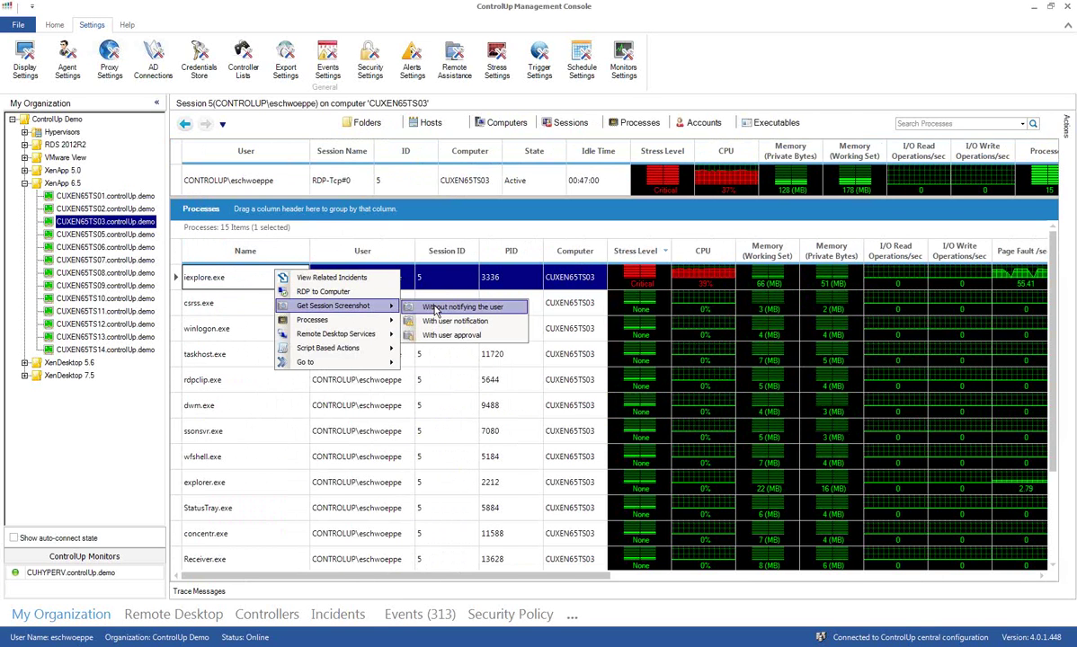
click(441, 308)
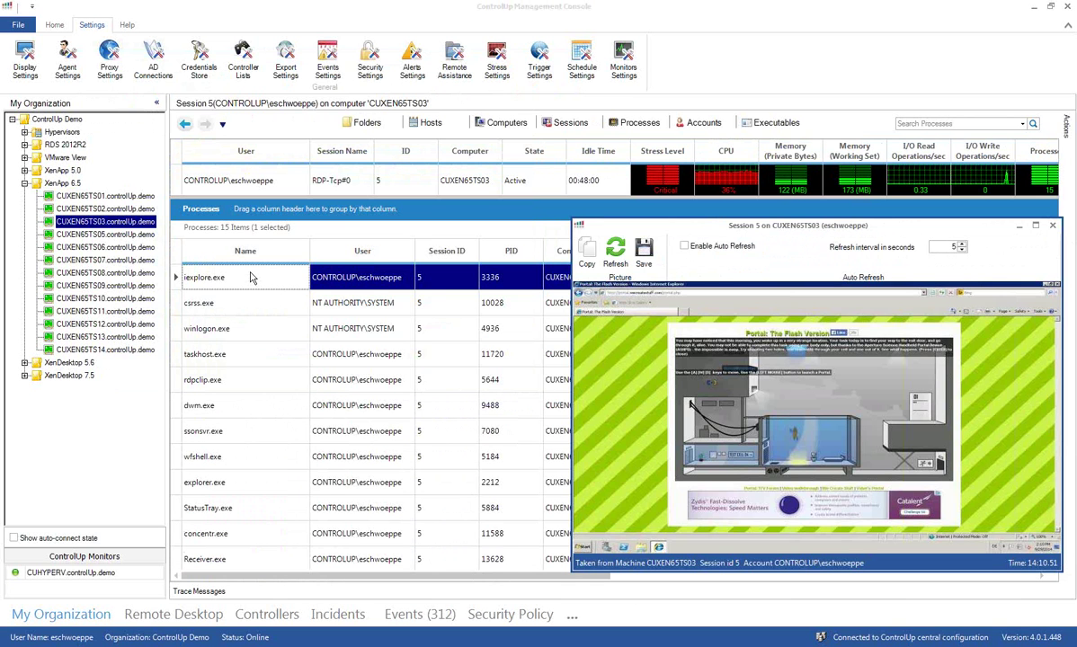
Forcefully kill the iexplore.exe process with Processes > Kill Process
right_click(251, 279)
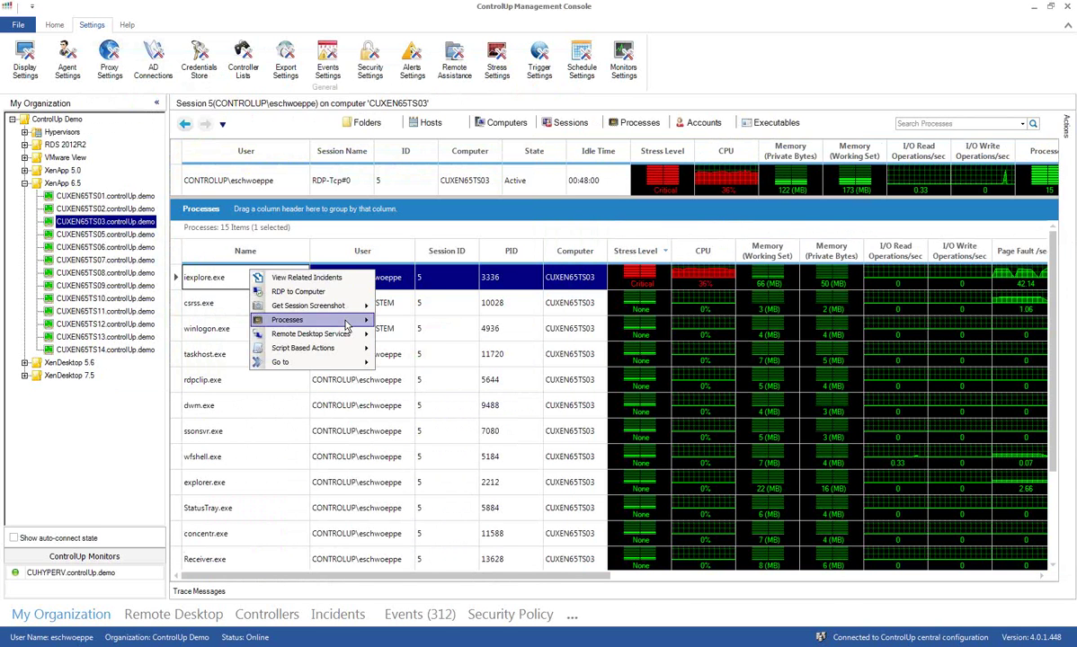
mouse_move(346, 326)
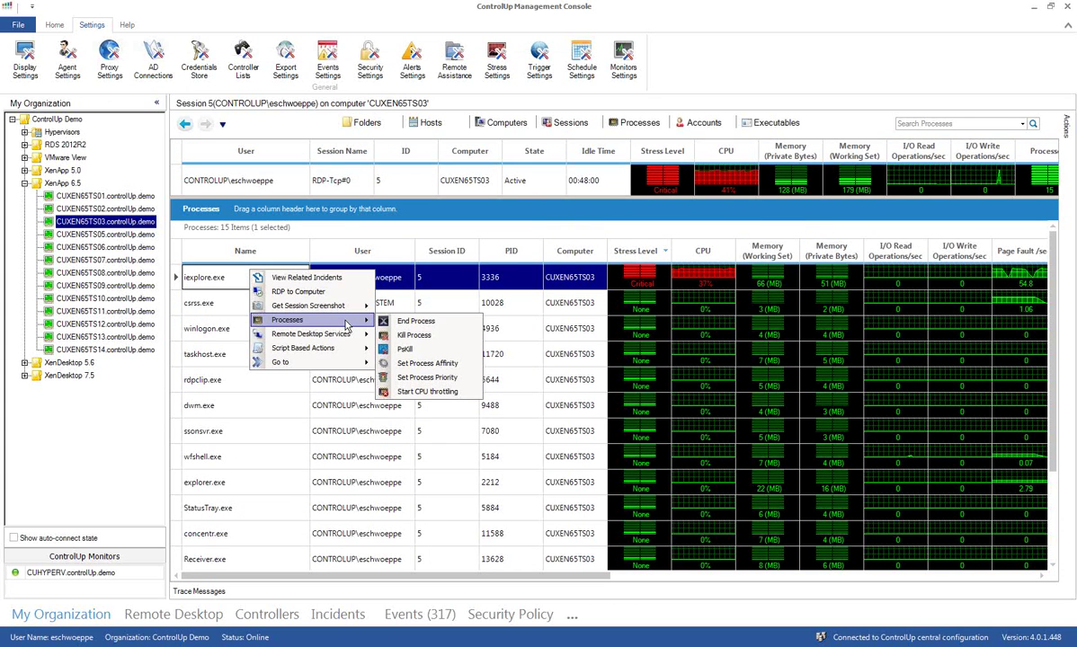
click(418, 337)
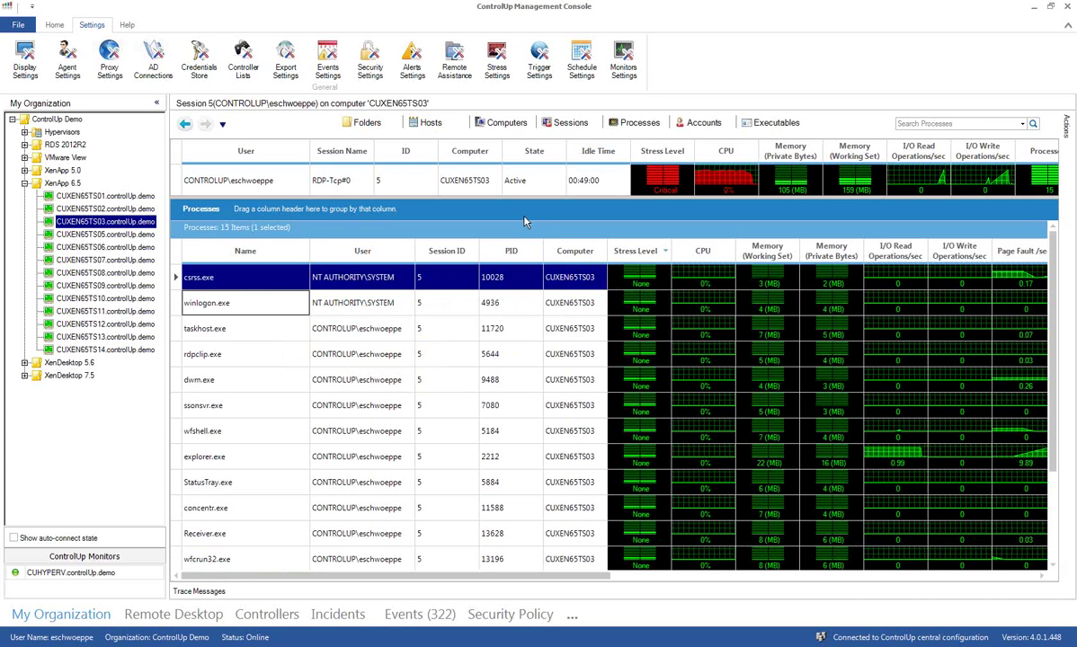
Switch the grid to Sessions and focus it on the XenApp 6.5 folder
click(558, 129)
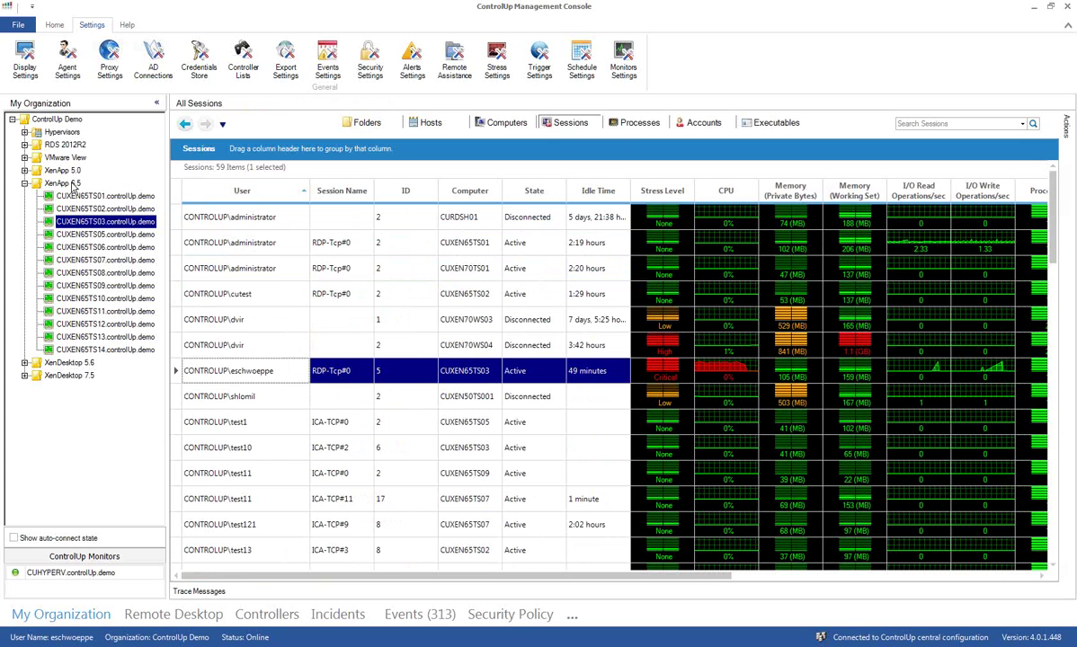
right_click(74, 184)
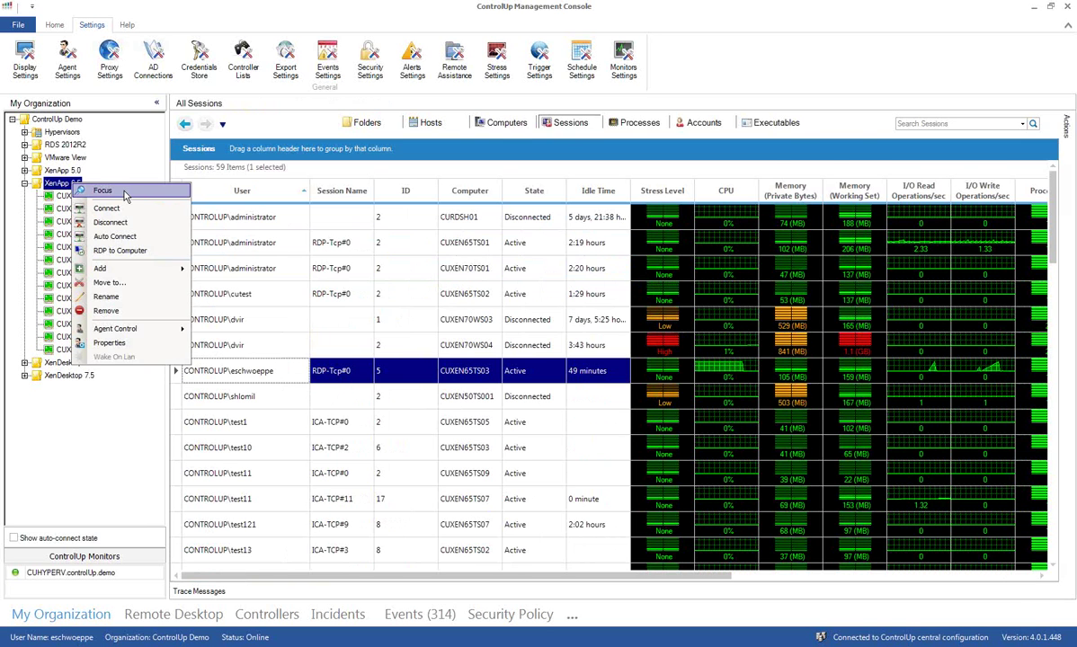
click(126, 196)
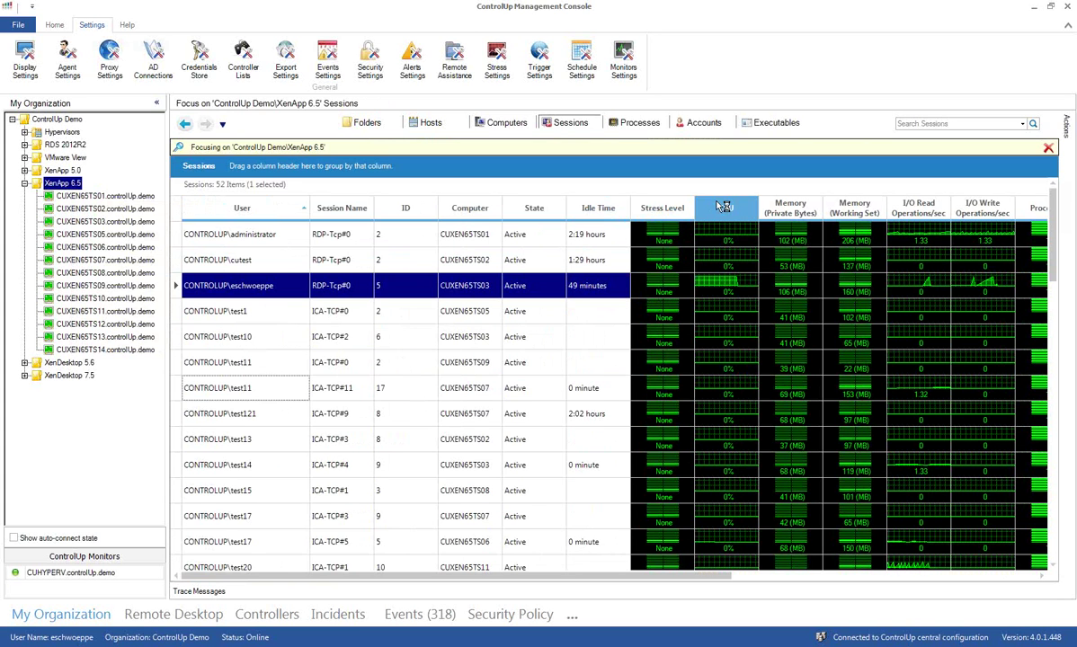
Sort sessions by CPU and private memory, group them by State, and expand the Active group
click(721, 207)
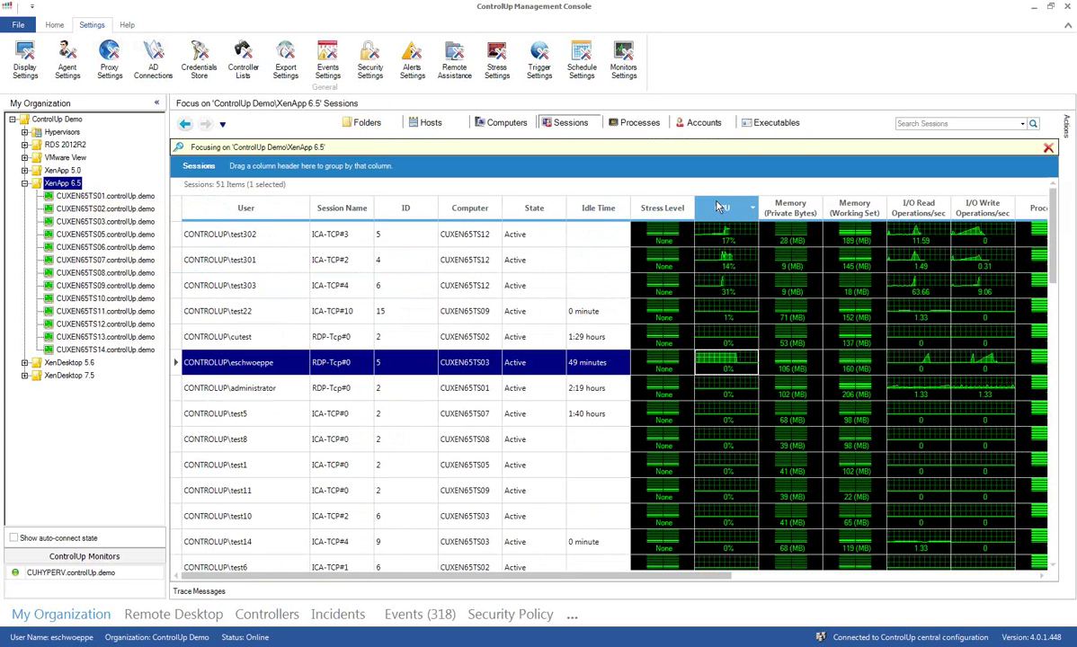
click(795, 216)
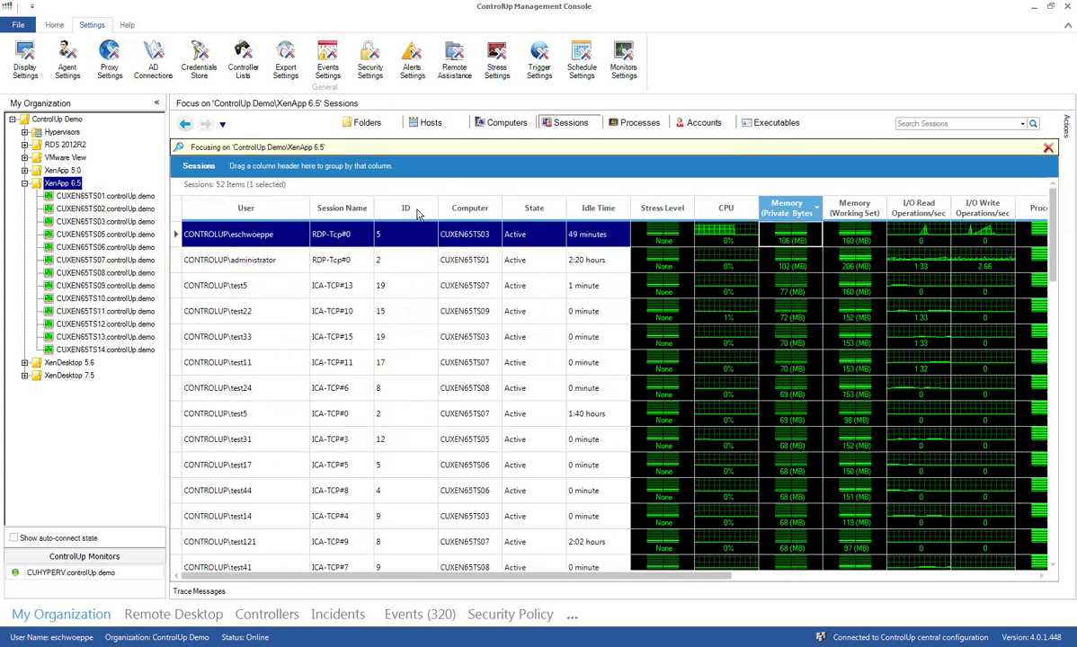
drag(537, 212, 420, 172)
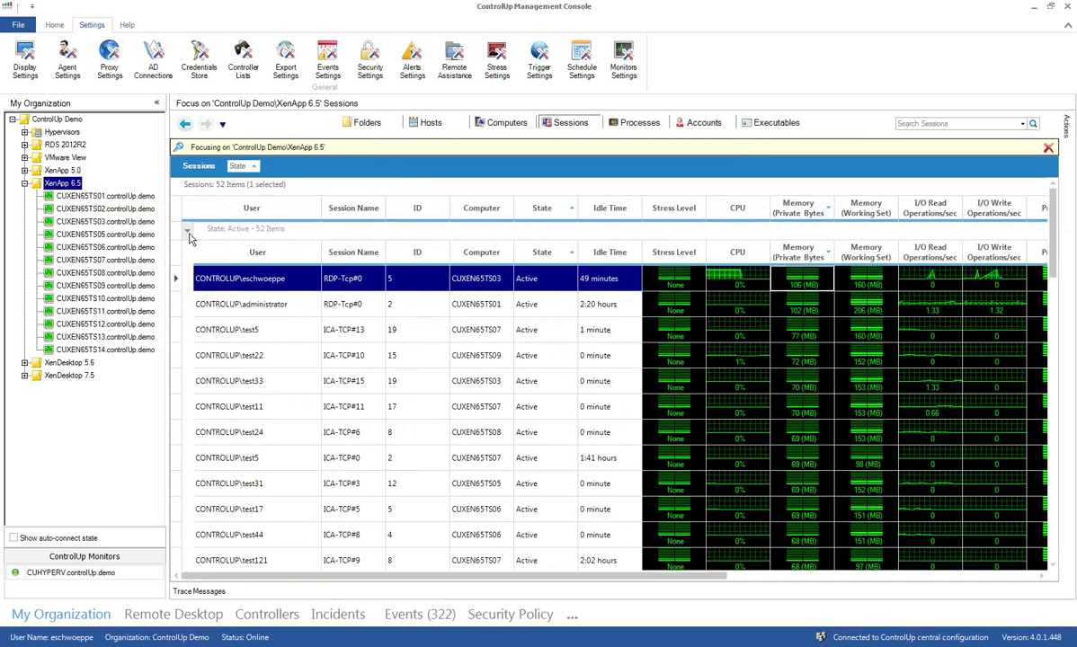
click(187, 231)
click(187, 249)
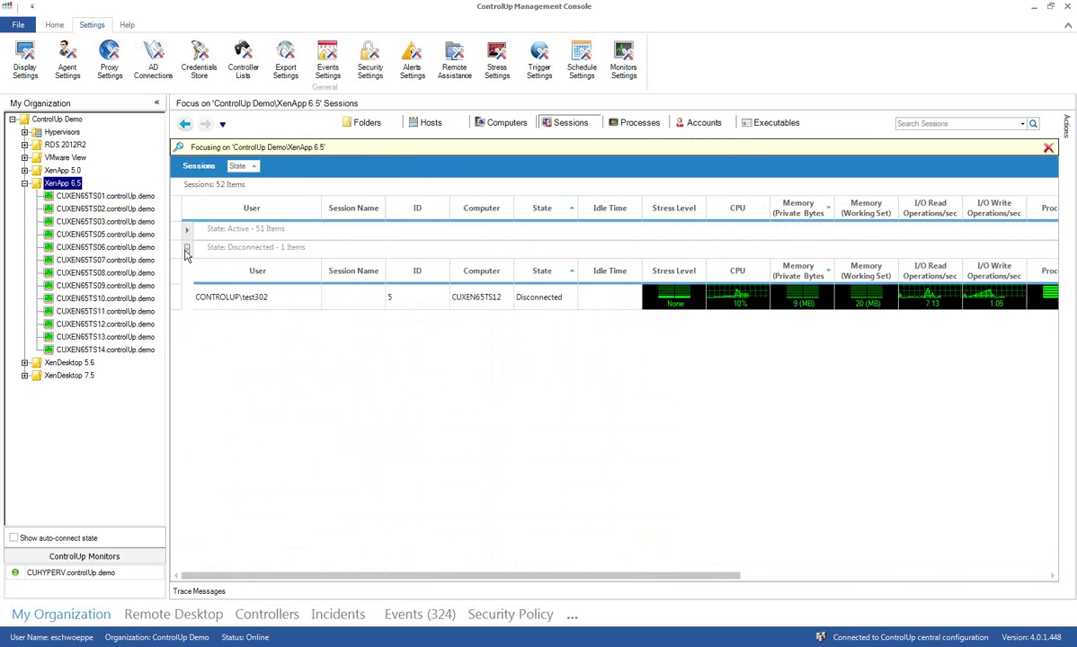
click(187, 230)
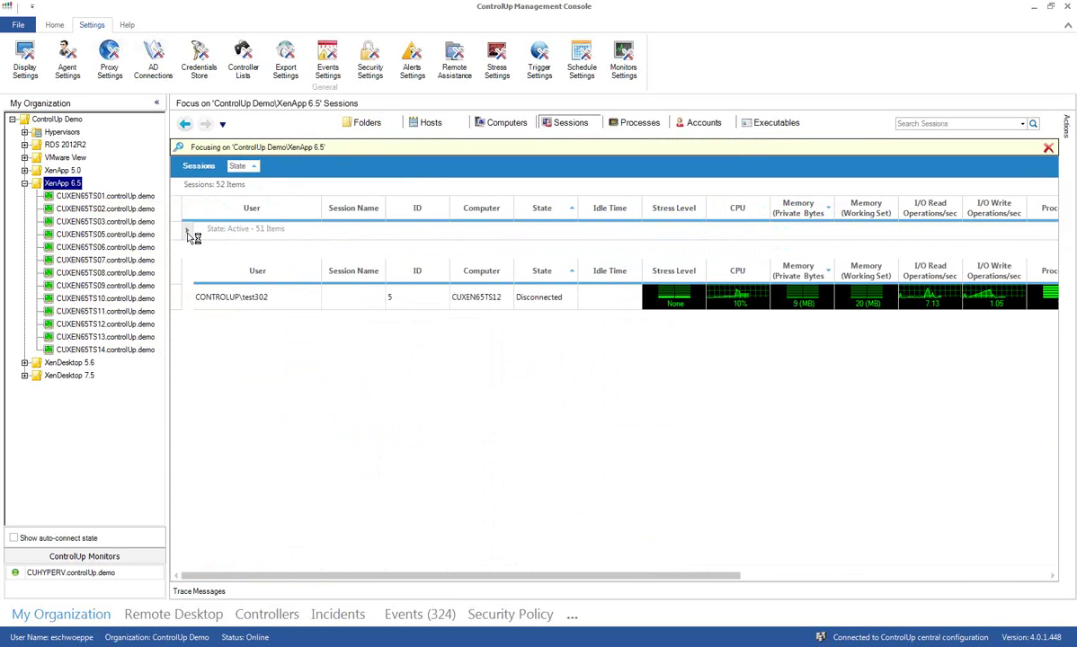
click(238, 168)
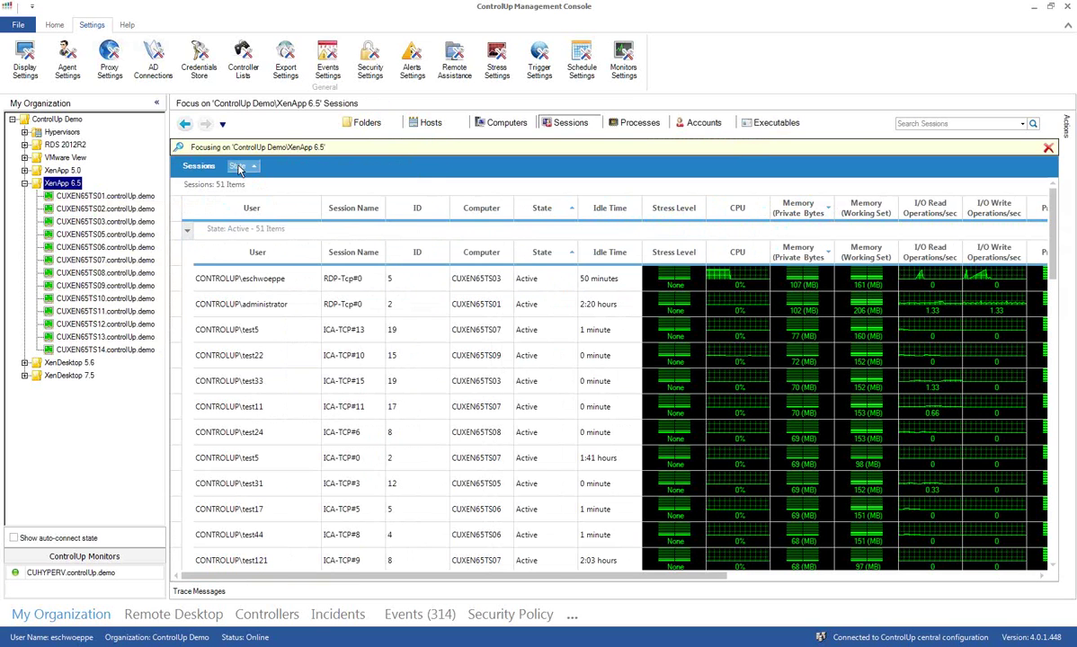
Switch the grid to Folders and focus it on the whole ControlUp Demo organization
click(369, 123)
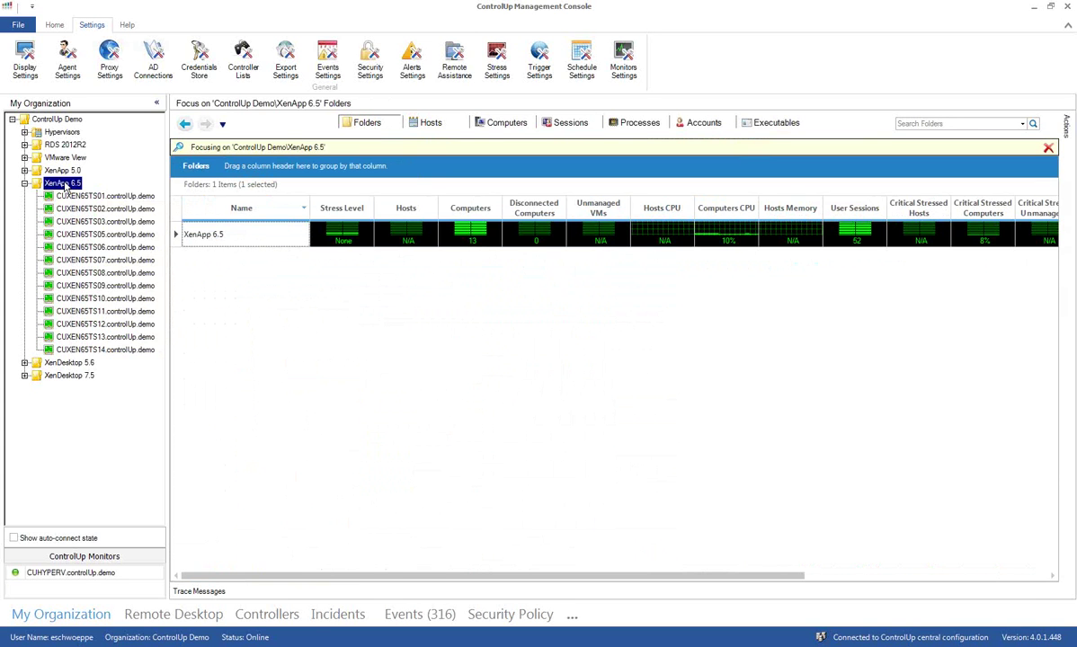
right_click(68, 121)
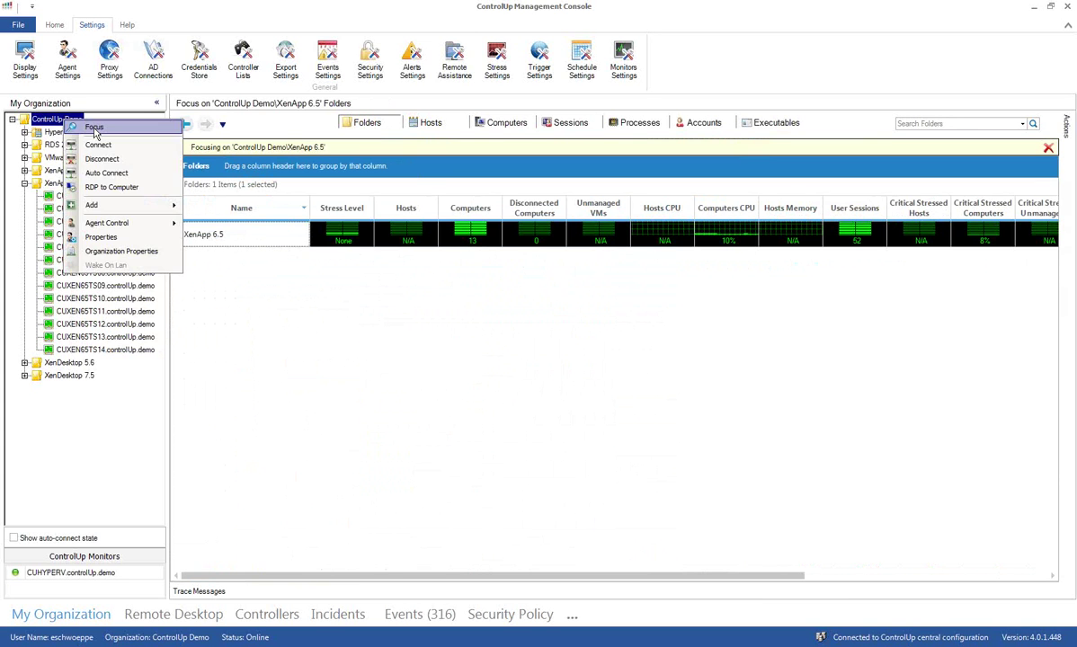
click(94, 128)
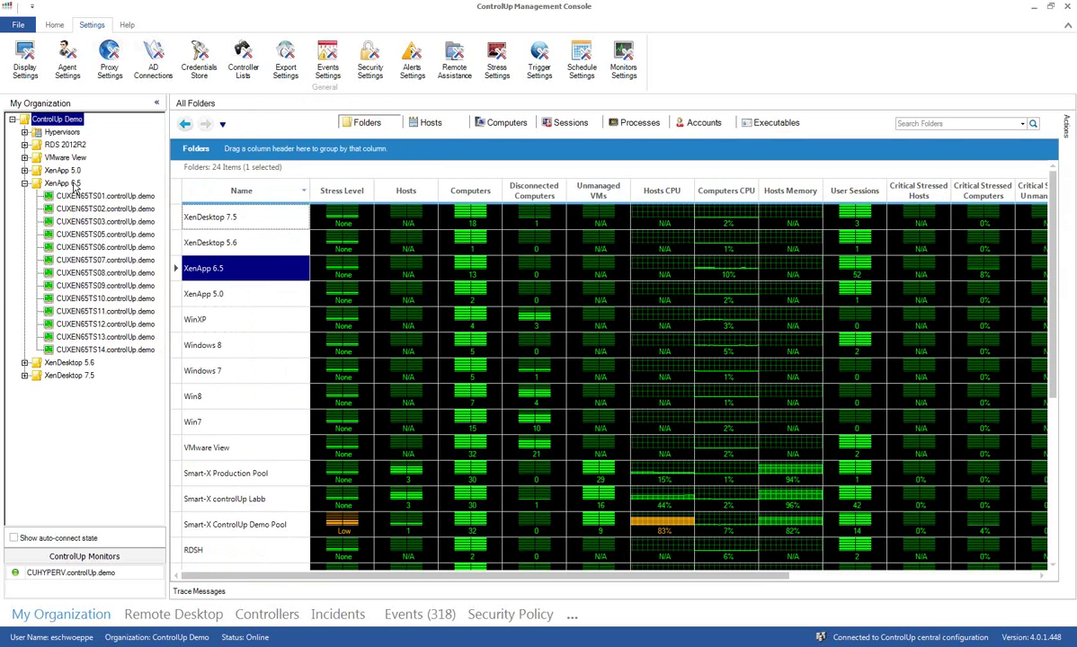
right_click(76, 184)
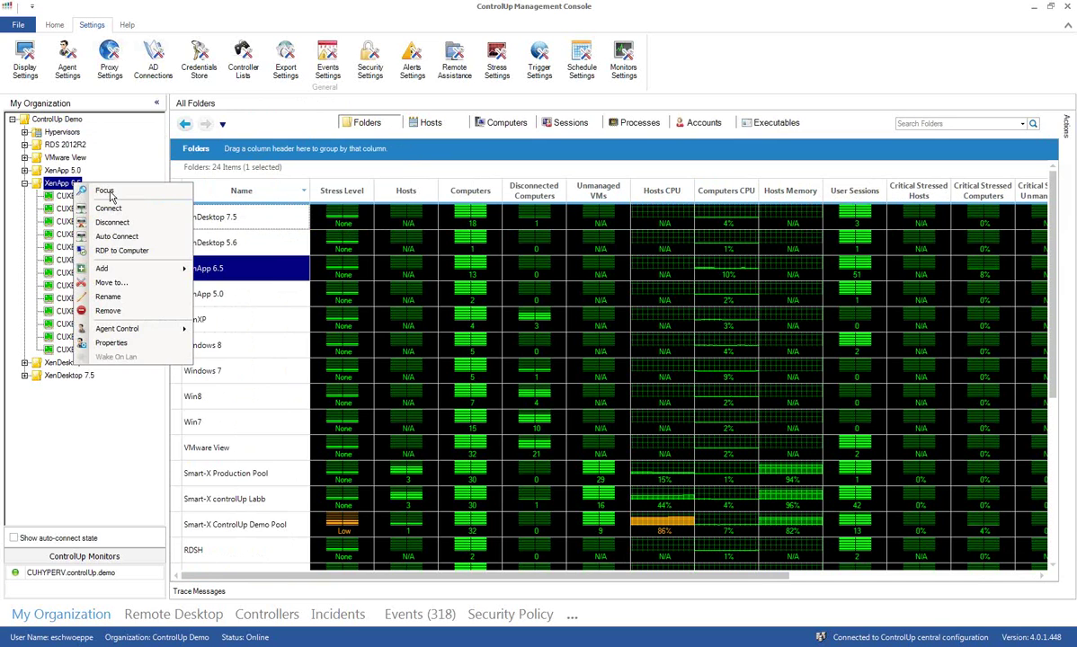
Drill into the XenApp 6.5 folder's 13 computers and select server CUXEN65TS05
click(257, 271)
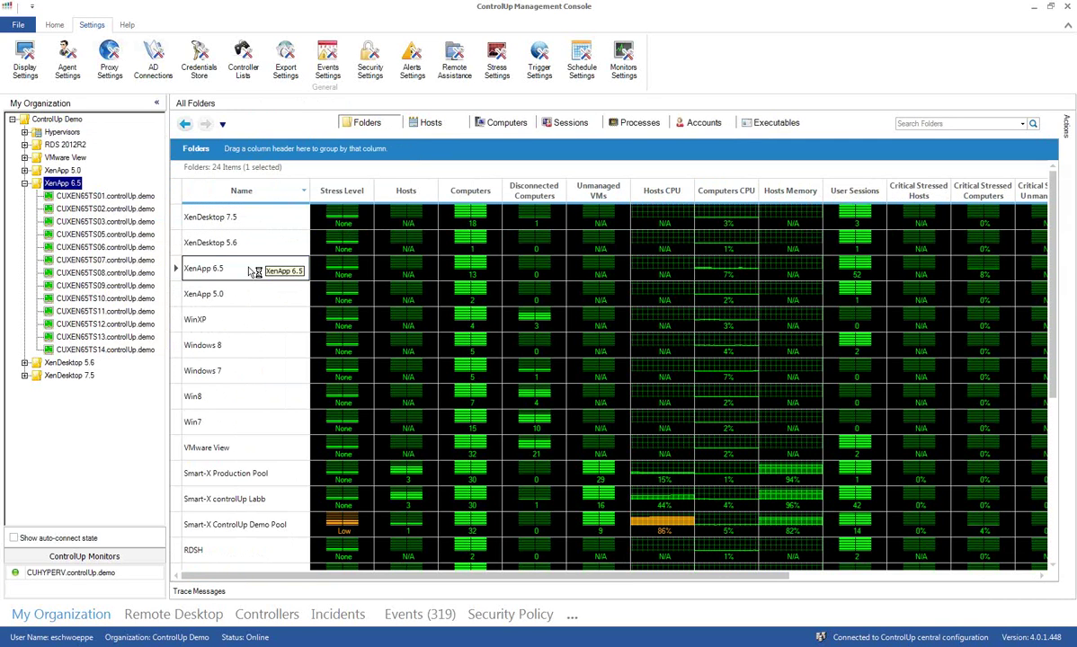
double_click(253, 272)
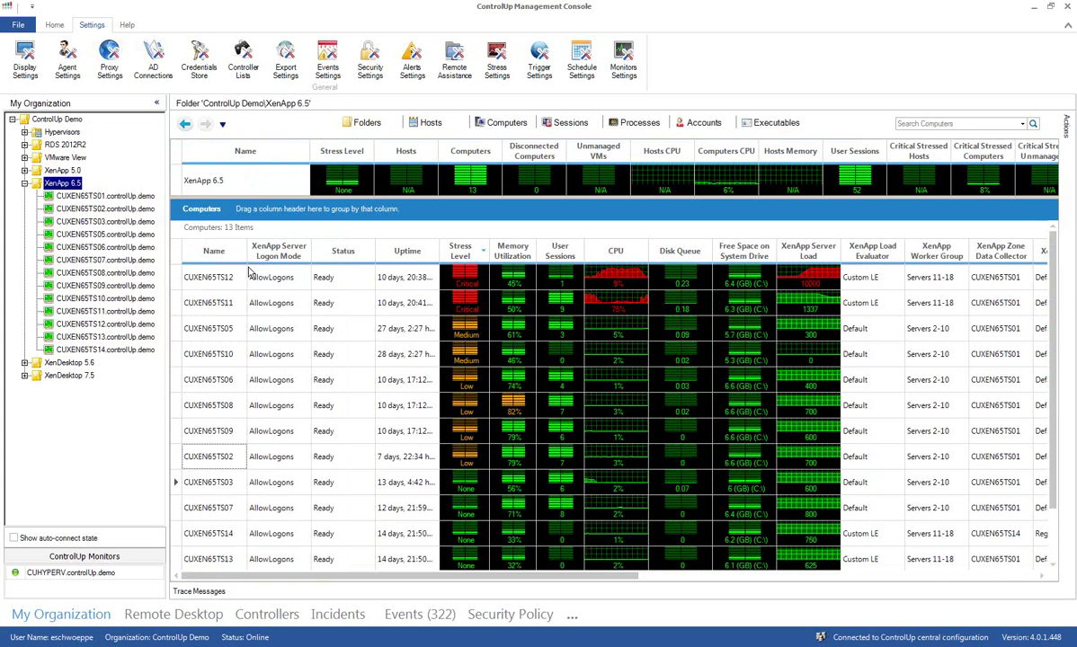
click(220, 331)
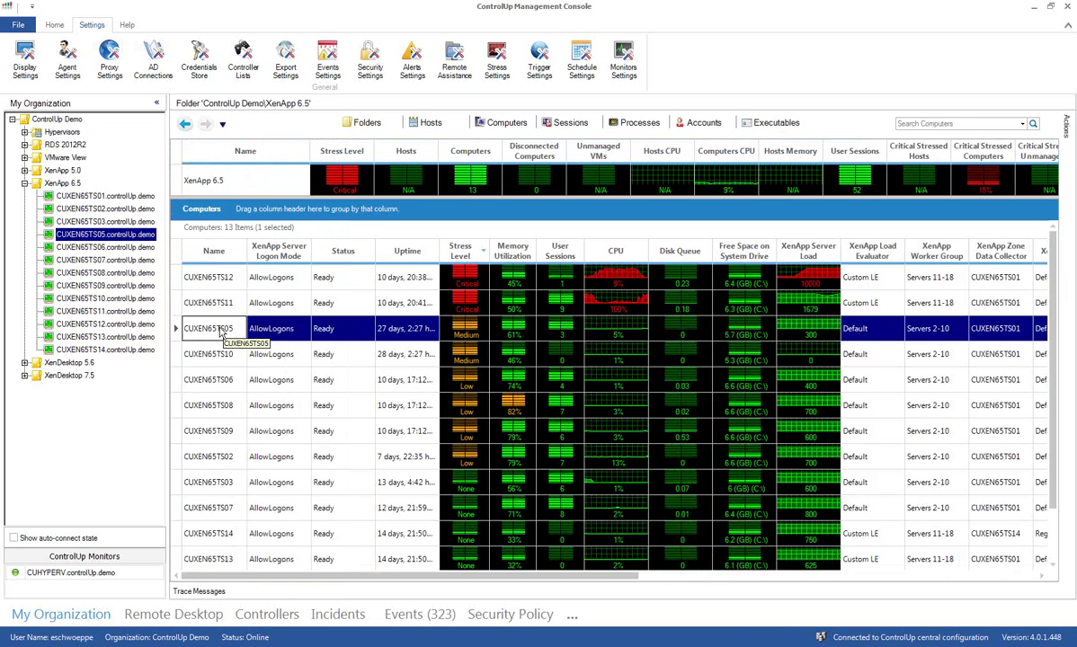
Open CUXEN65TS05's sessions, remove the State grouping, and select session 12
double_click(221, 332)
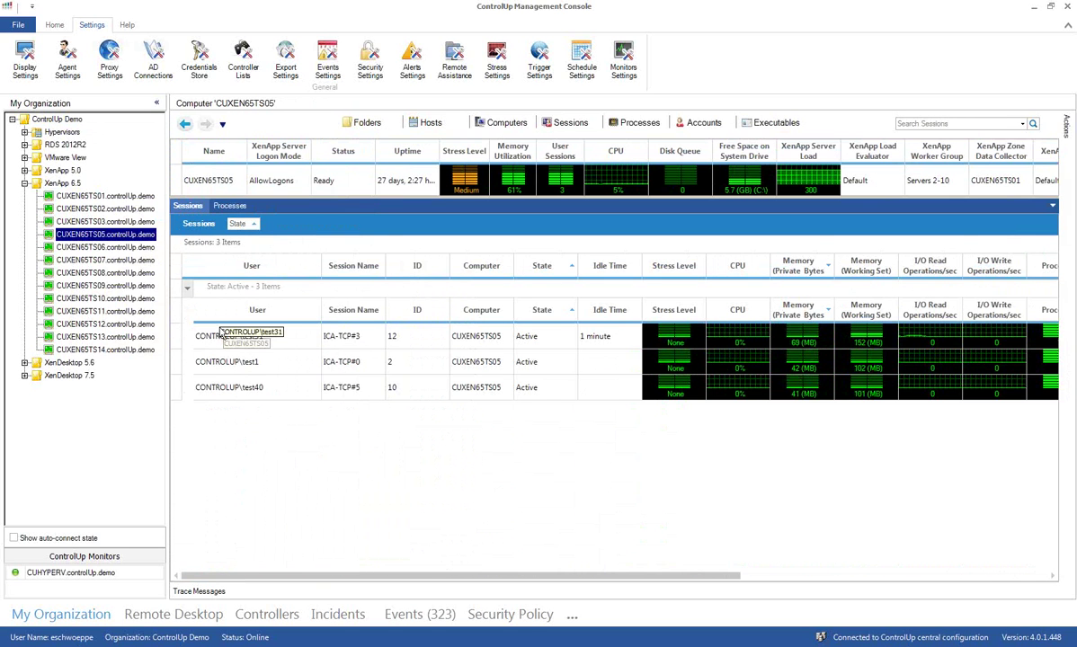
drag(236, 230, 258, 301)
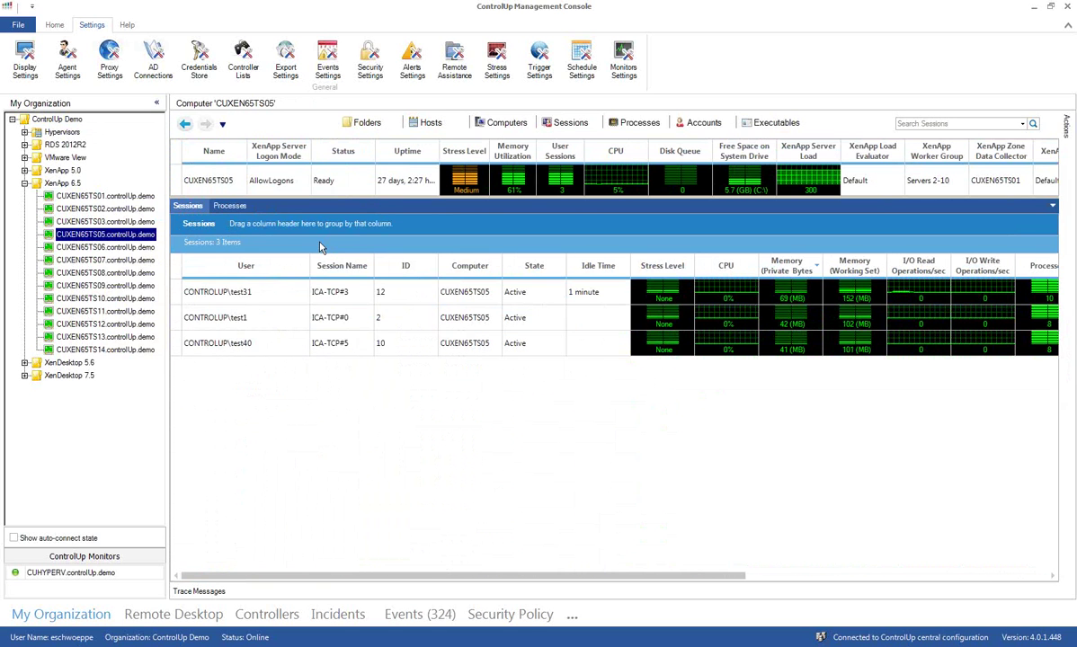
click(254, 300)
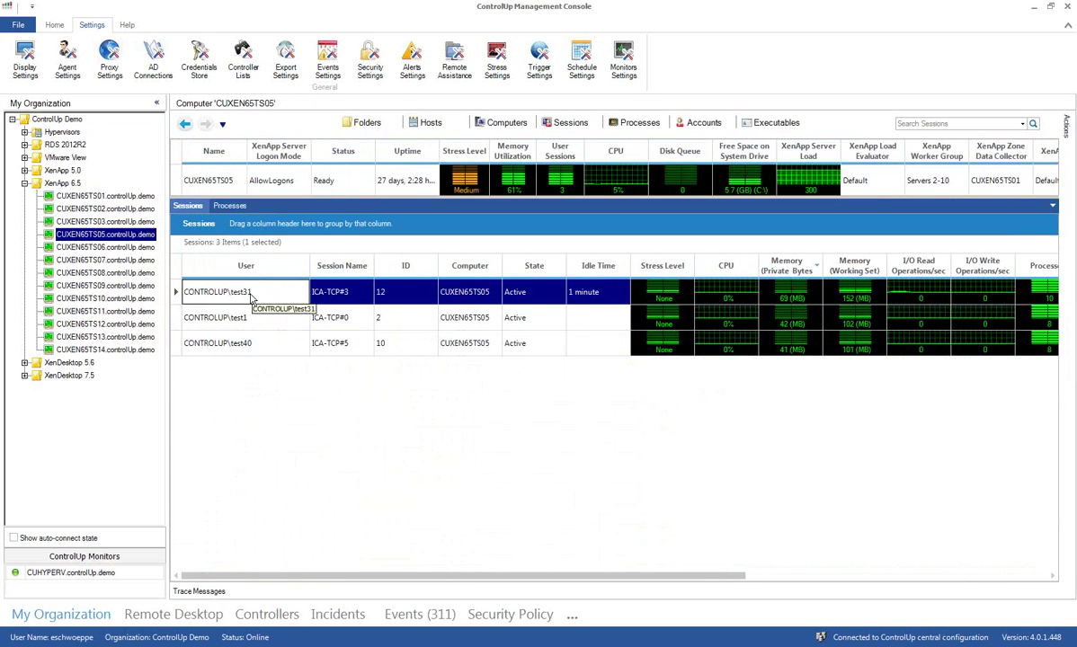
View session 12's processes and command lines, move the Priority column, then list all sessions
double_click(253, 300)
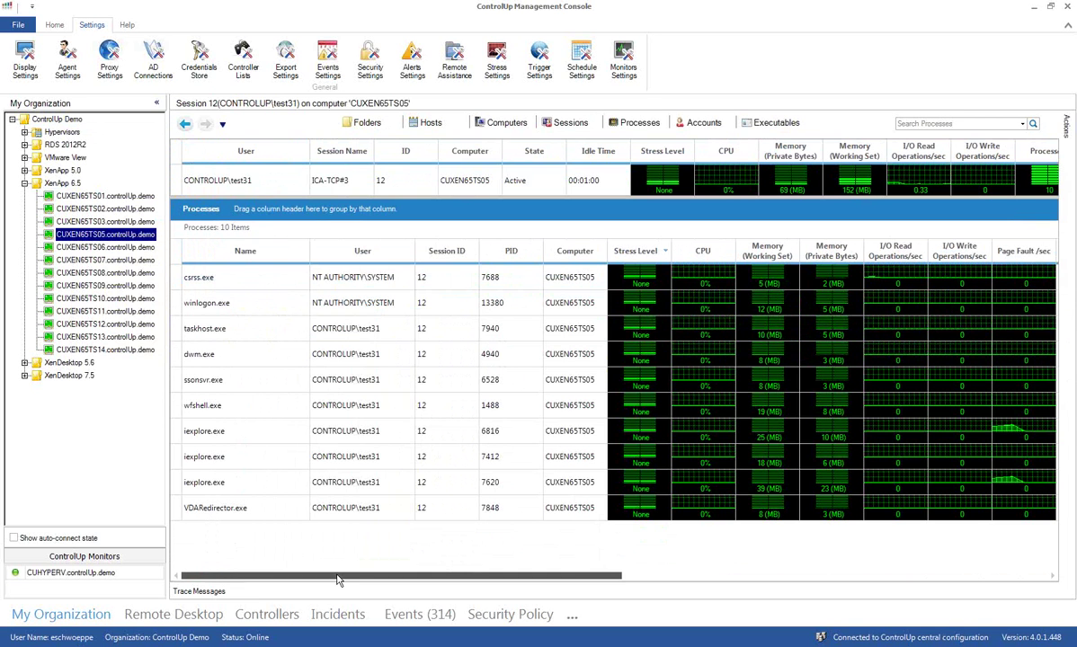
drag(430, 583, 795, 591)
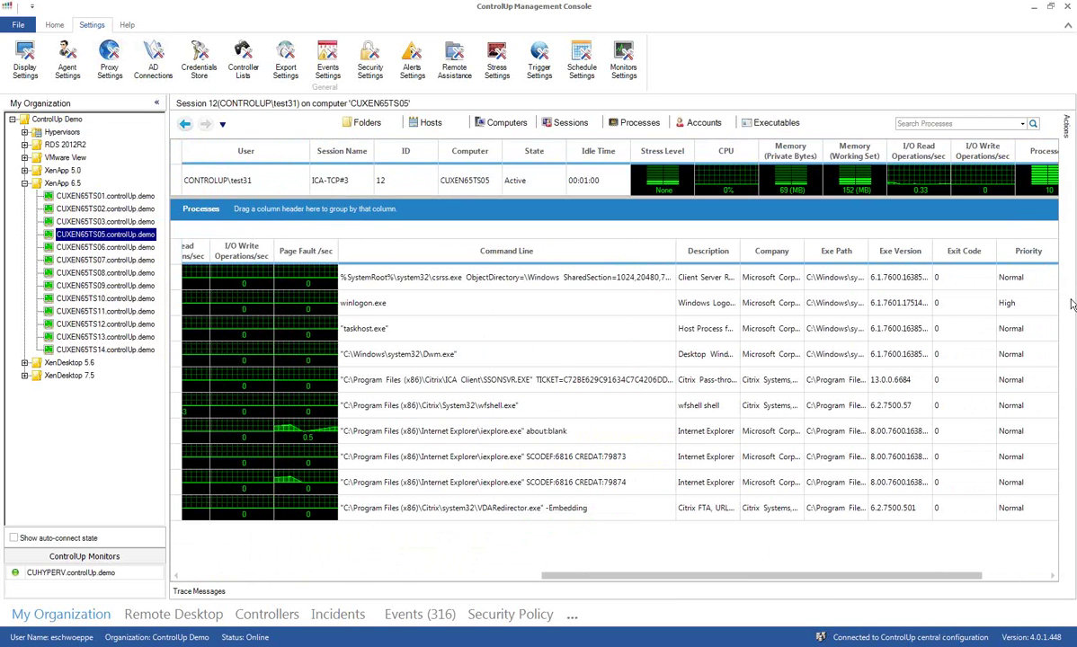
drag(1005, 261, 828, 510)
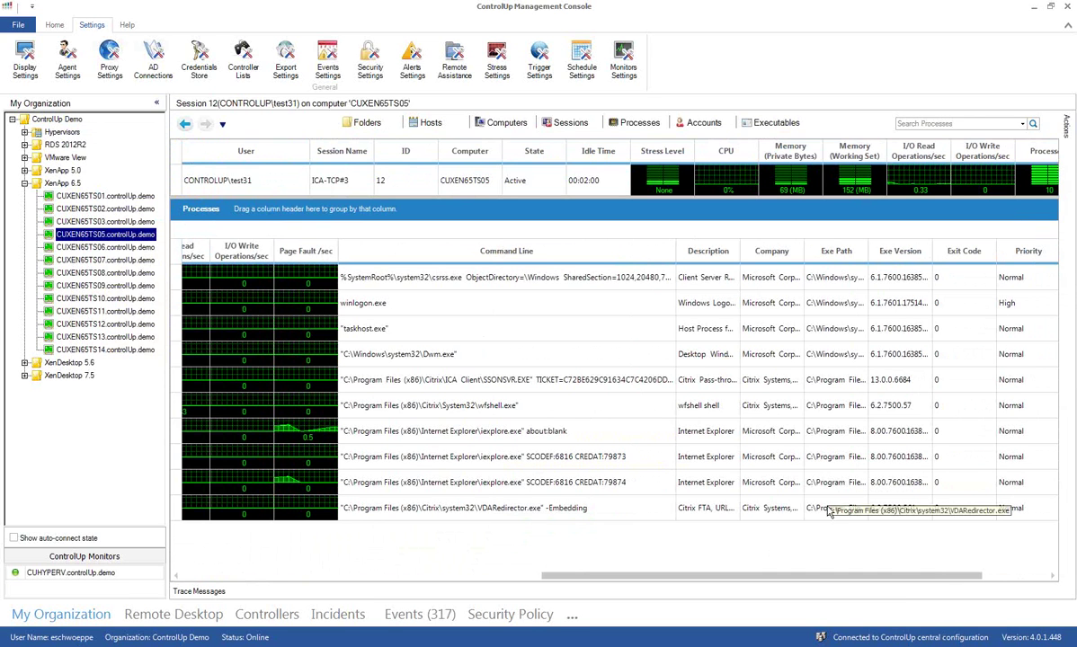
click(571, 125)
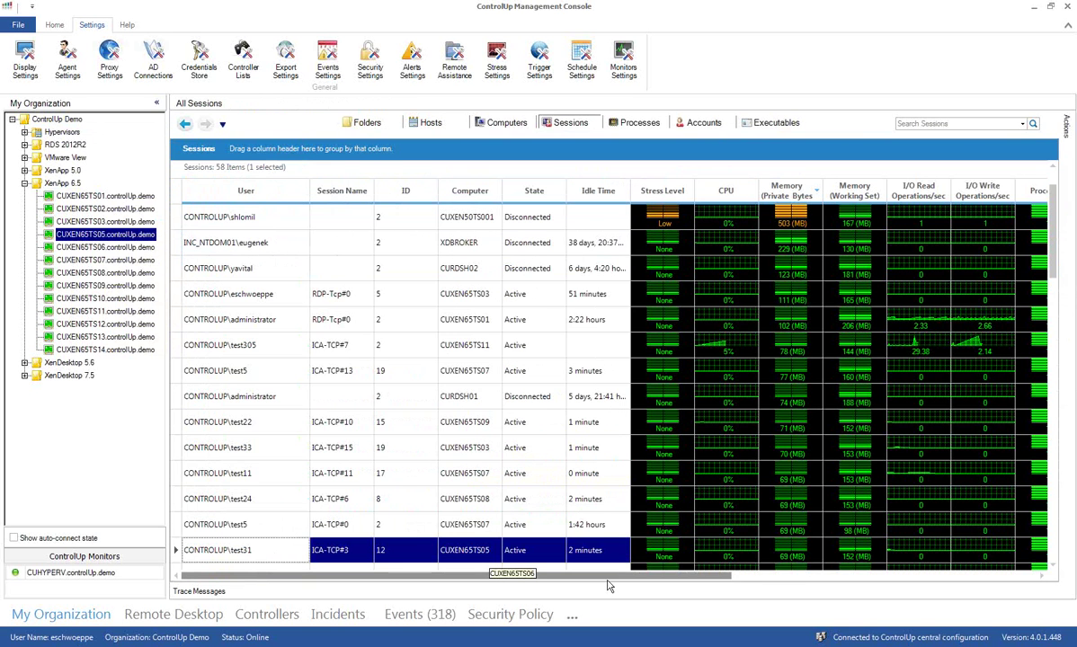
drag(608, 586, 763, 584)
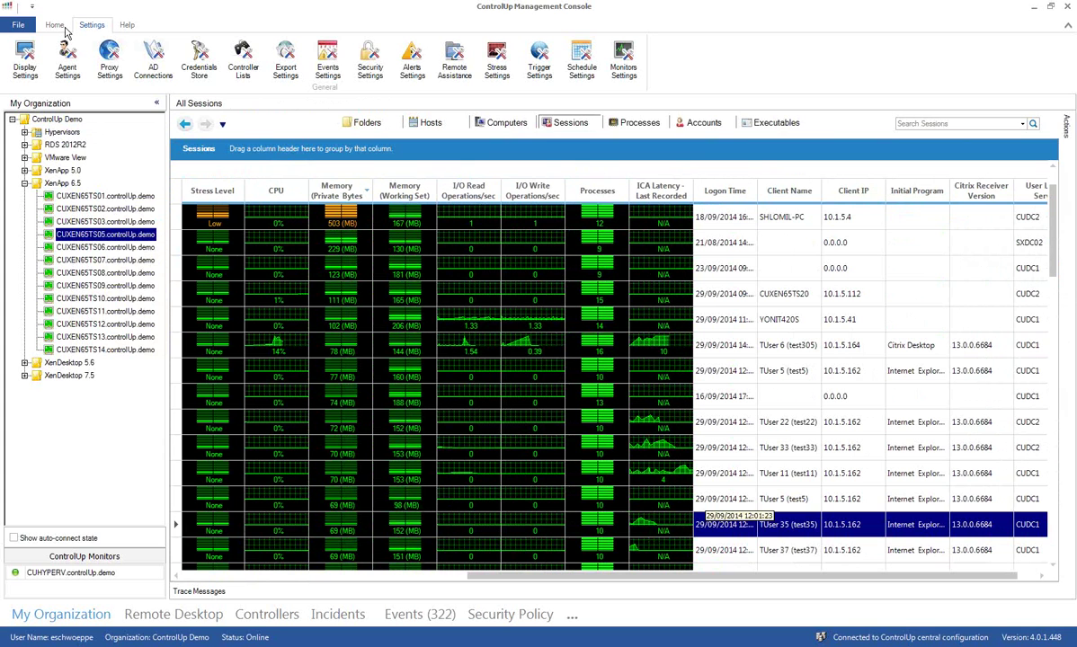
Browse the Sessions Columns list without changing it, then switch the grid to All Computers
click(56, 27)
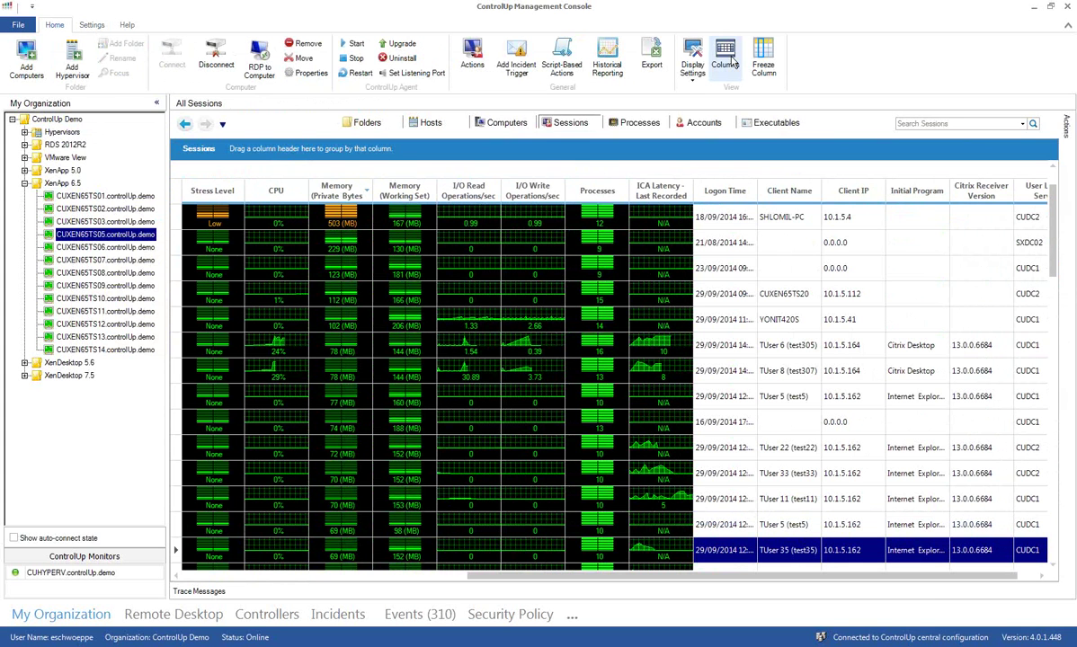
click(728, 61)
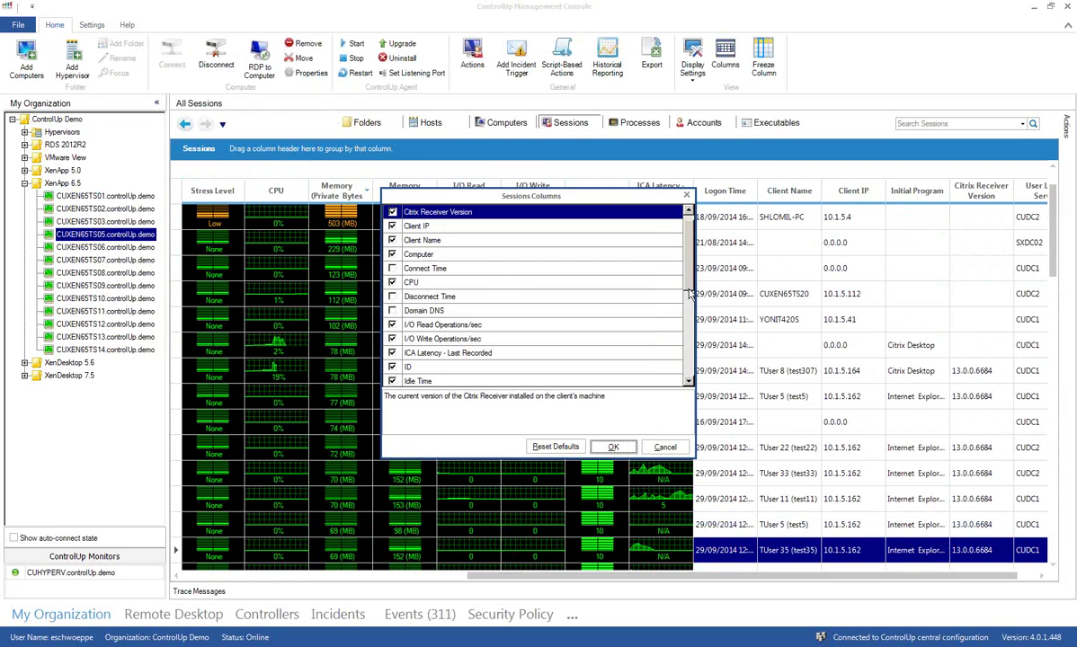
drag(688, 272, 686, 360)
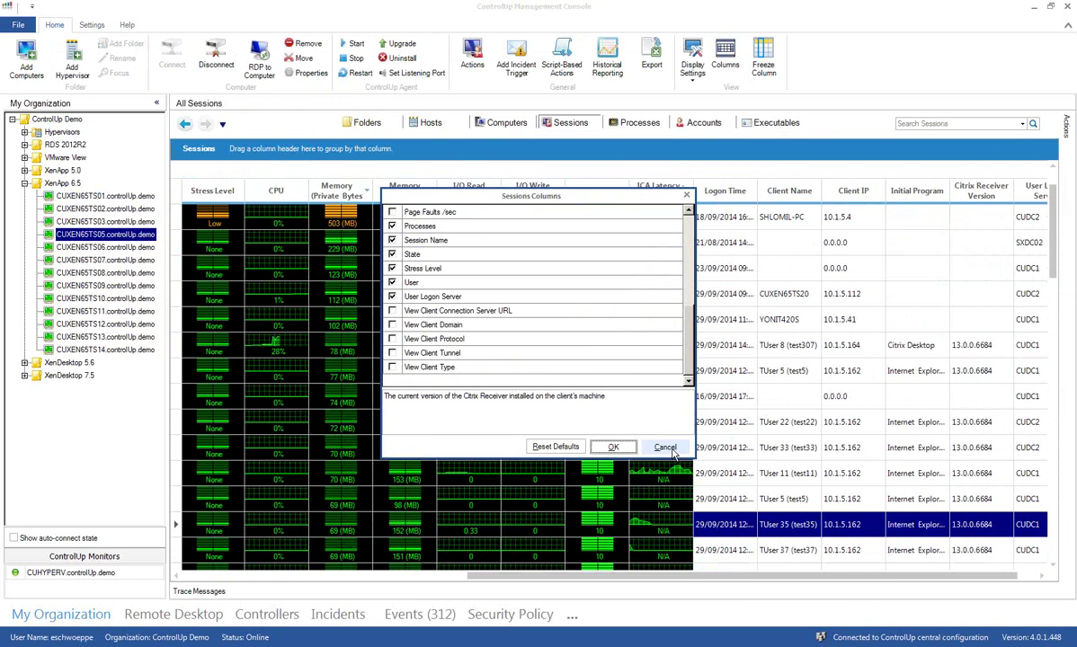
key(Escape)
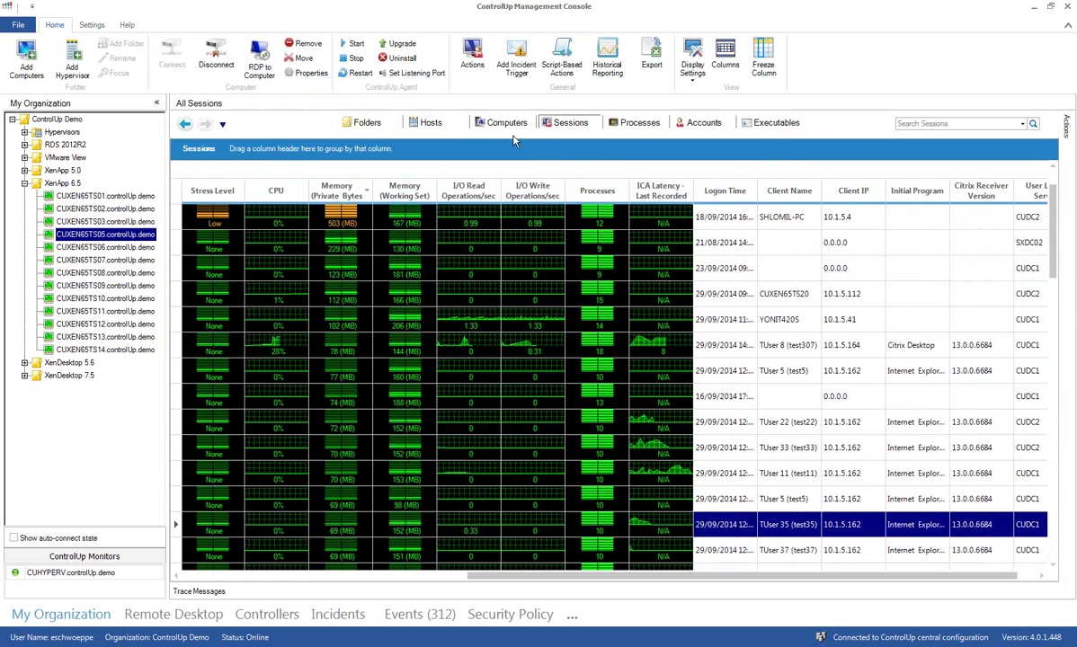
click(507, 123)
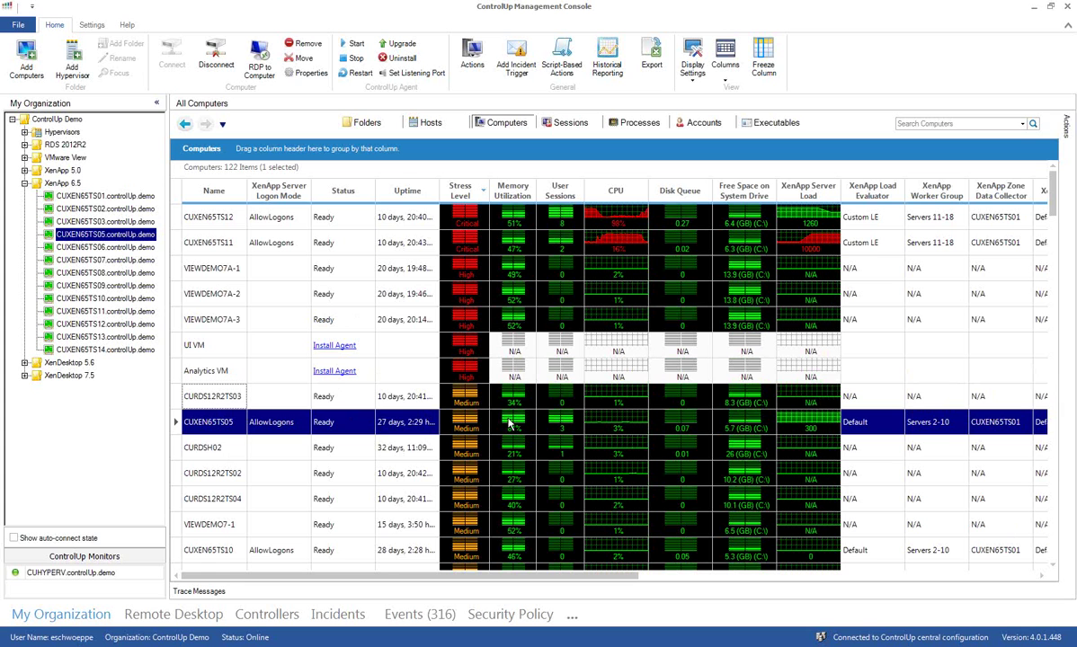
Focus the computers grid on the XenApp 6.5 folder to show its 13 servers
right_click(68, 183)
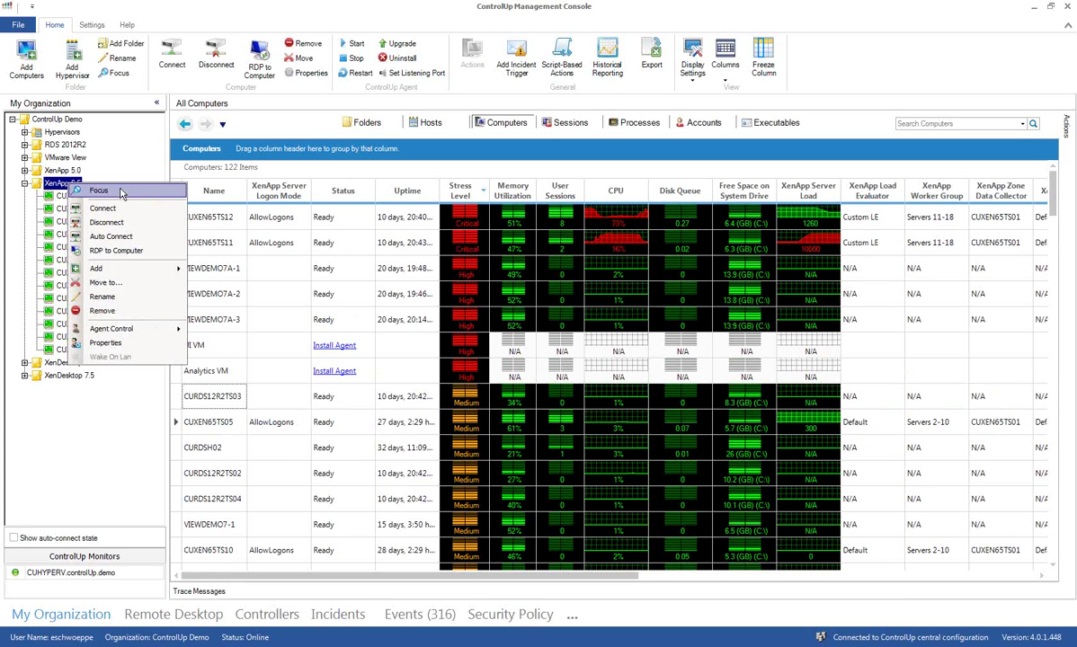
click(99, 191)
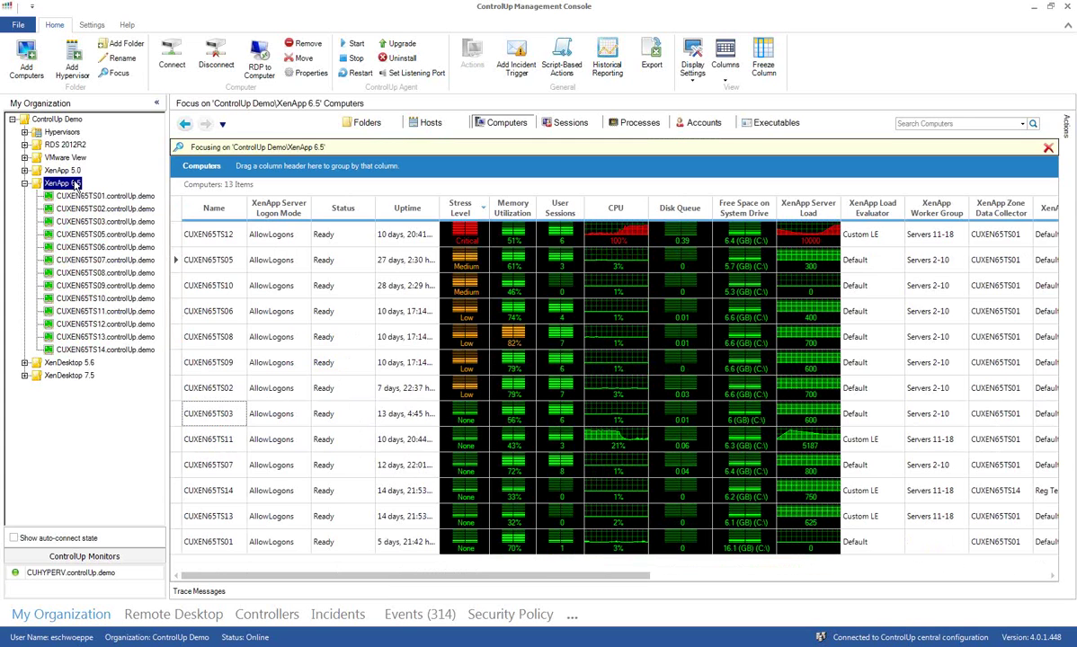
Start Add Computers, check the controlUp.demo domain, and enter the search filter '65ts04'
click(36, 77)
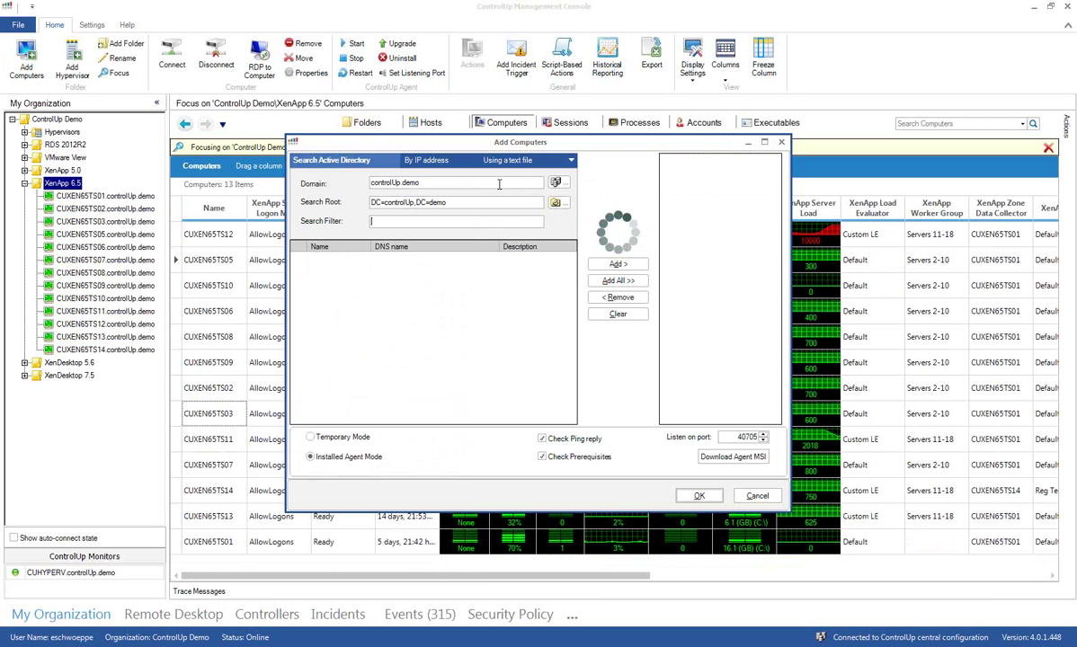
click(497, 185)
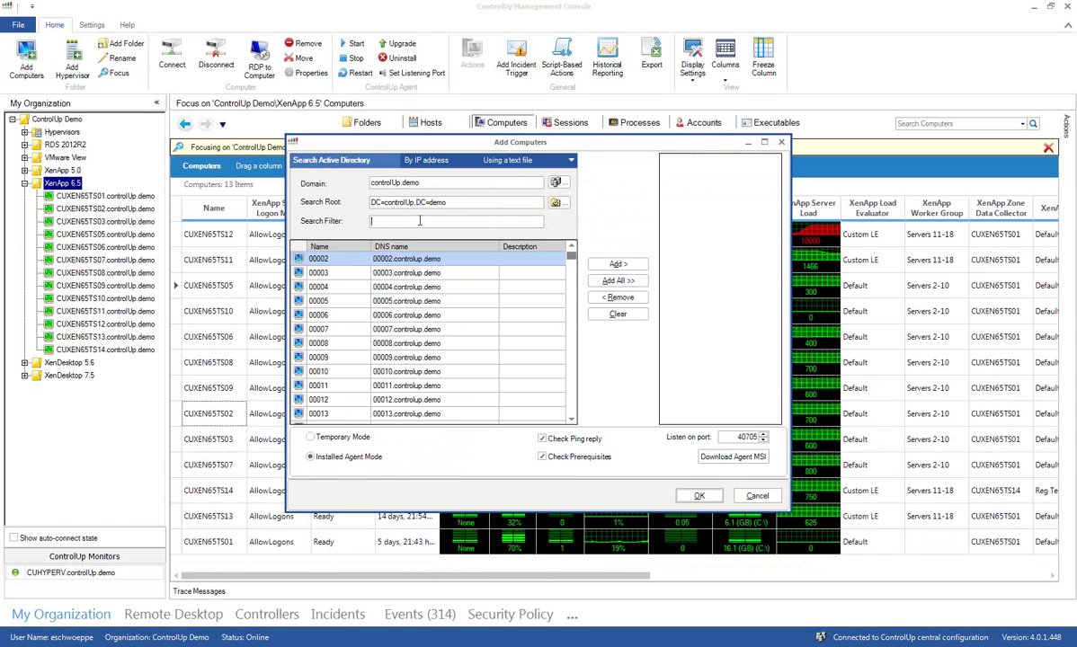
text(65ts)
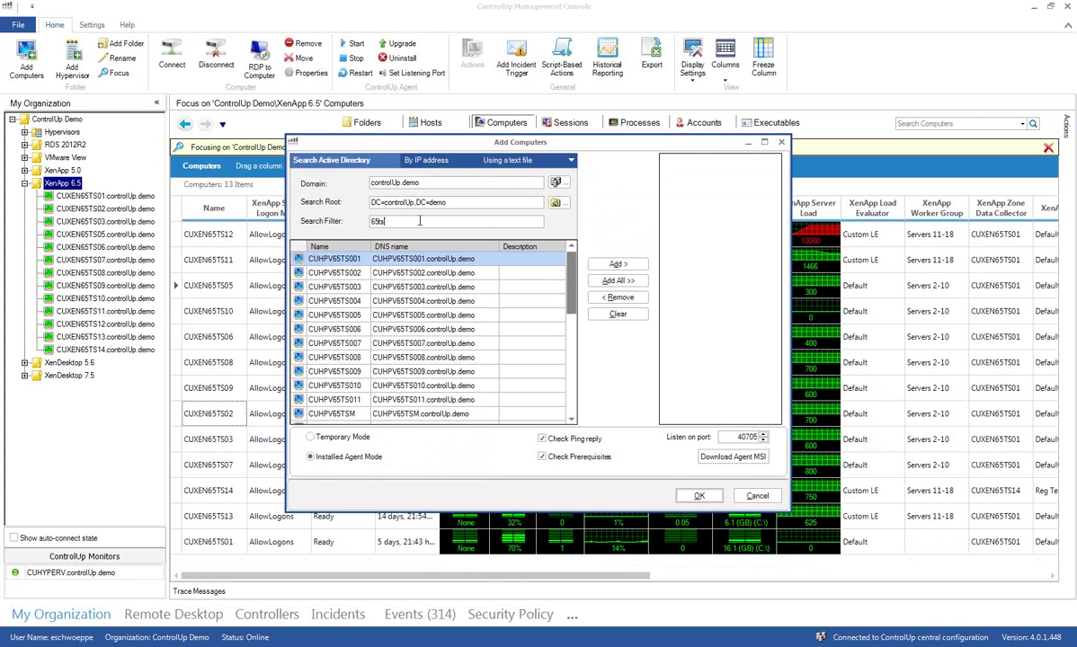
text(04)
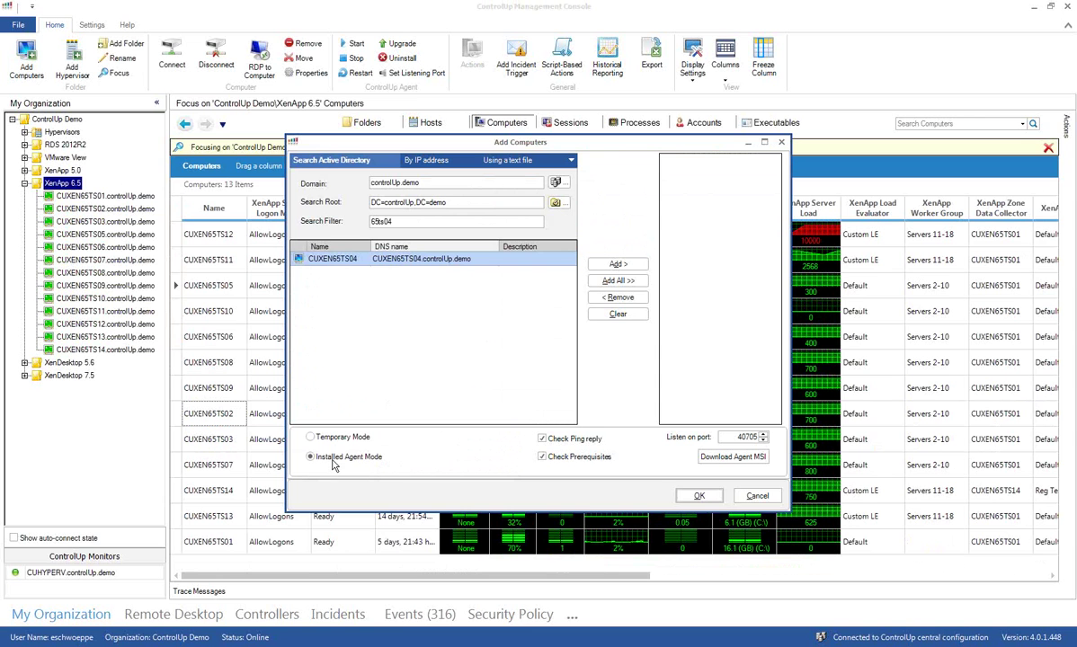
Close the Add Computers search with no computers added, then start adding computers again
mouse_move(335, 446)
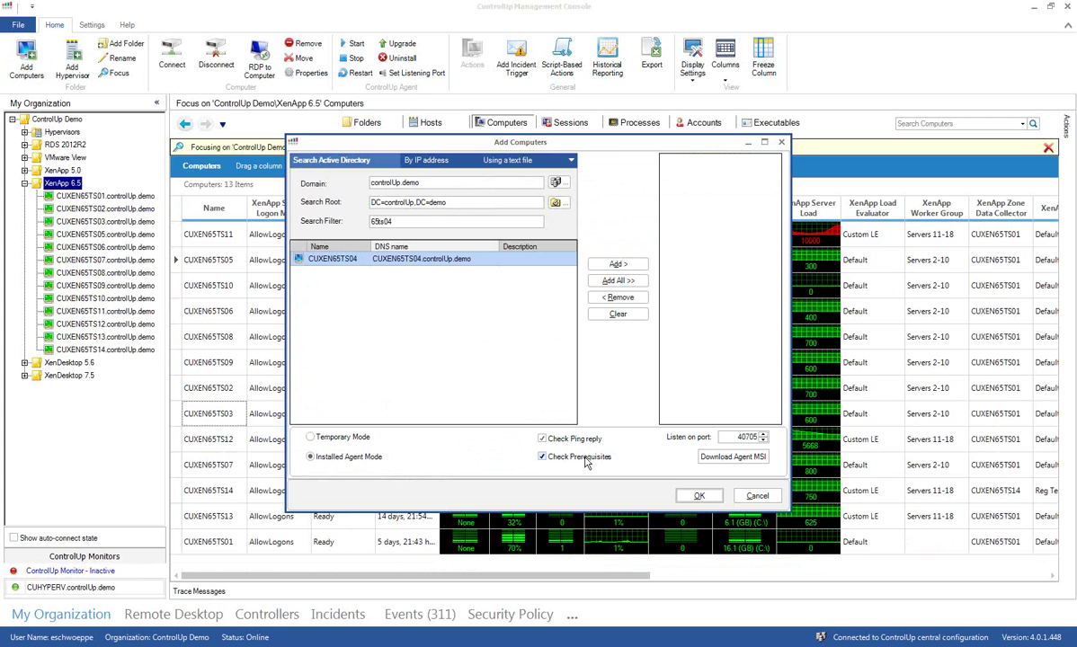
click(699, 496)
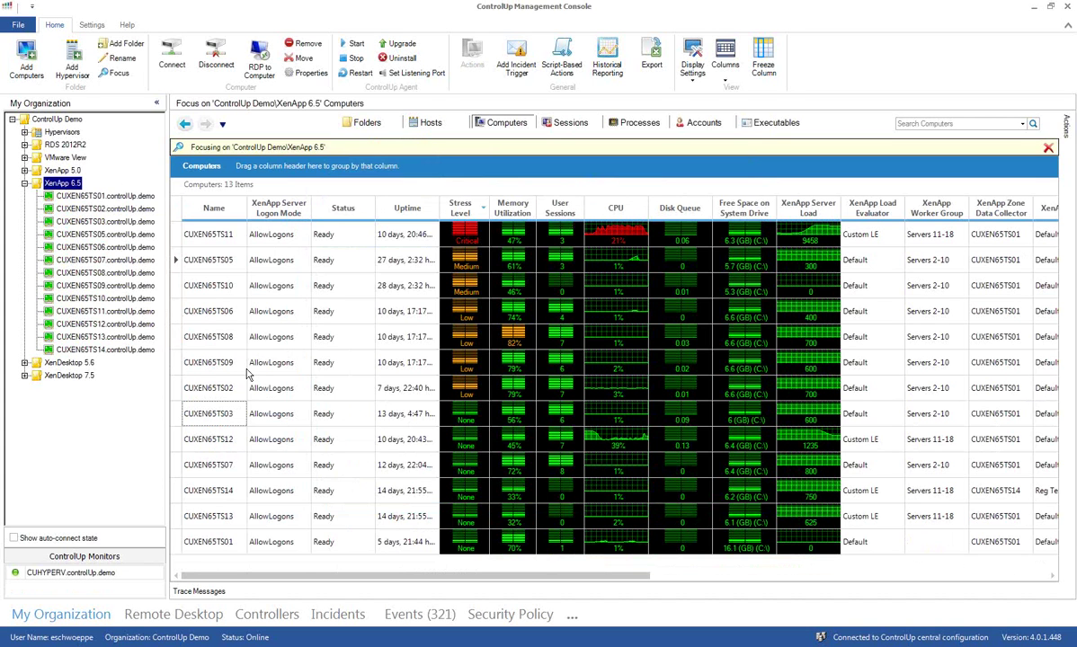
click(36, 77)
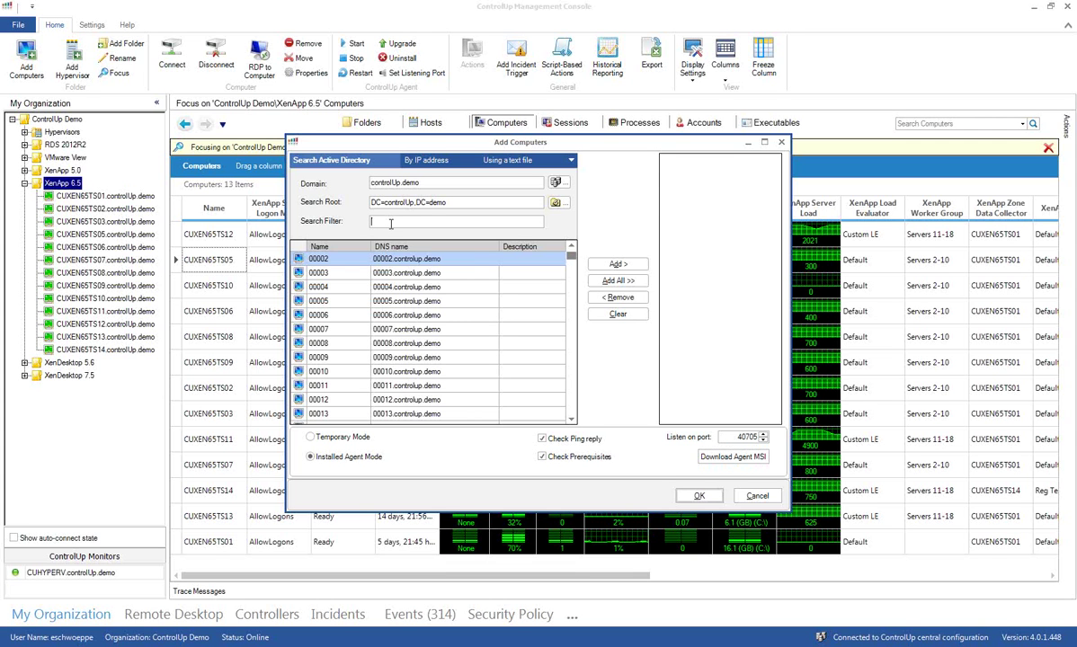
Filter by '65ts04' and add CUXEN65TS04 to the XenApp 6.5 folder
text(65ts04)
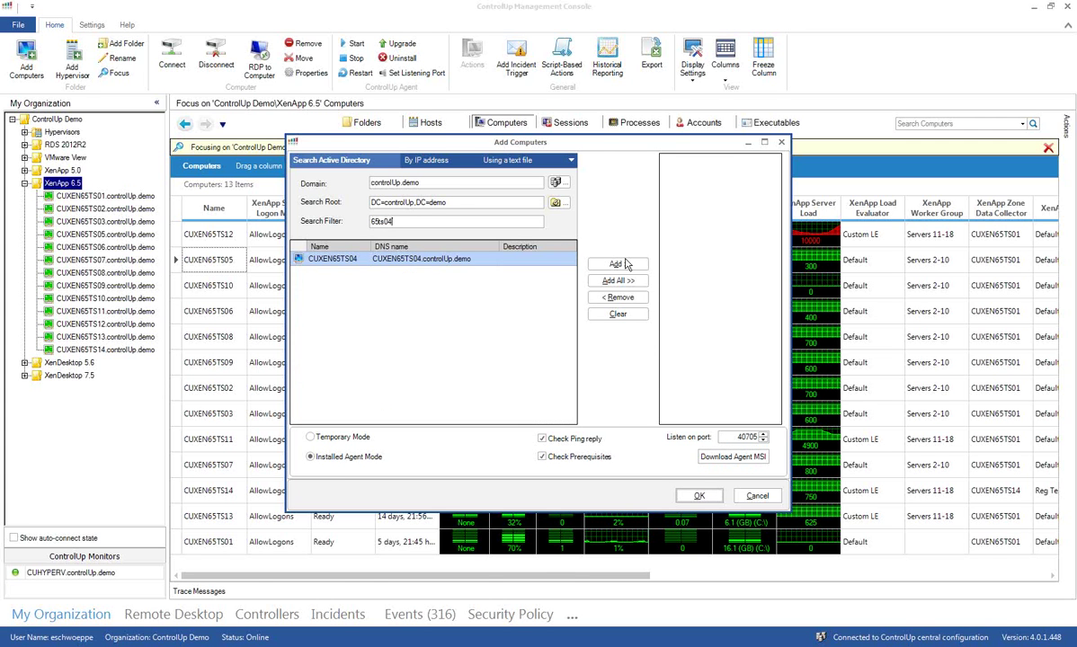
click(627, 264)
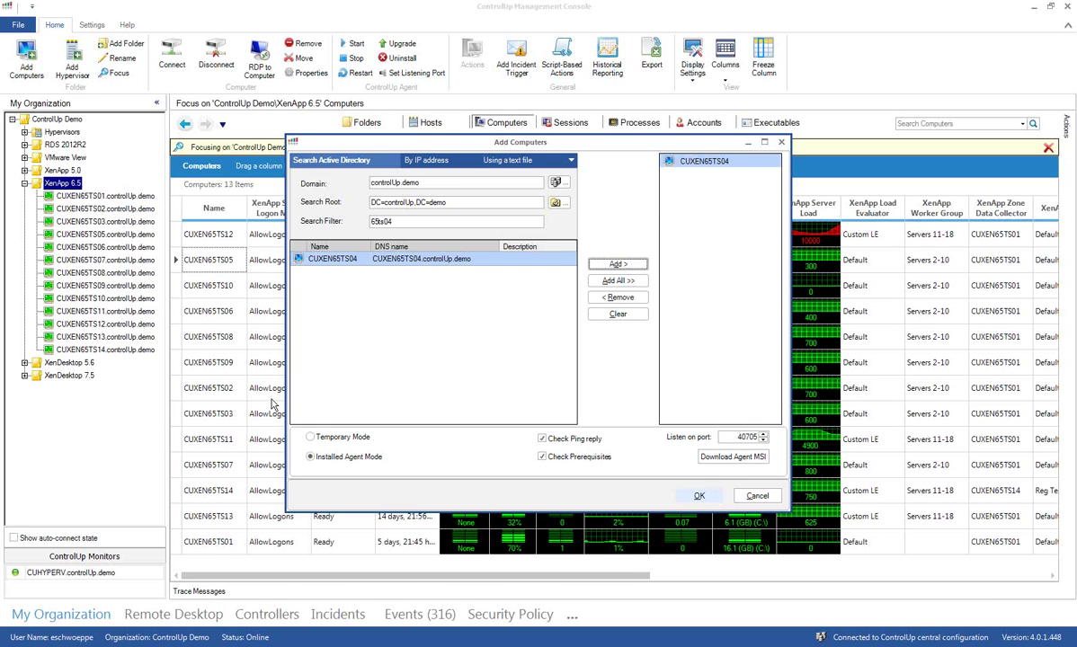
key(Return)
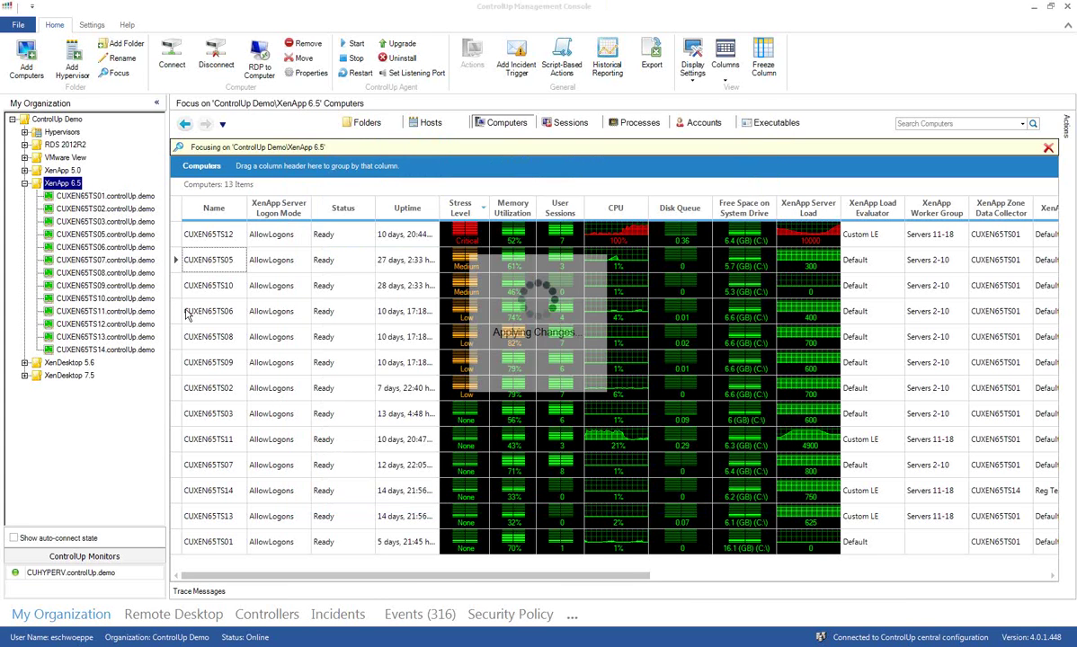
Sort the XenApp 6.5 computers by Name and select the new CUXEN65TS04 row
click(104, 234)
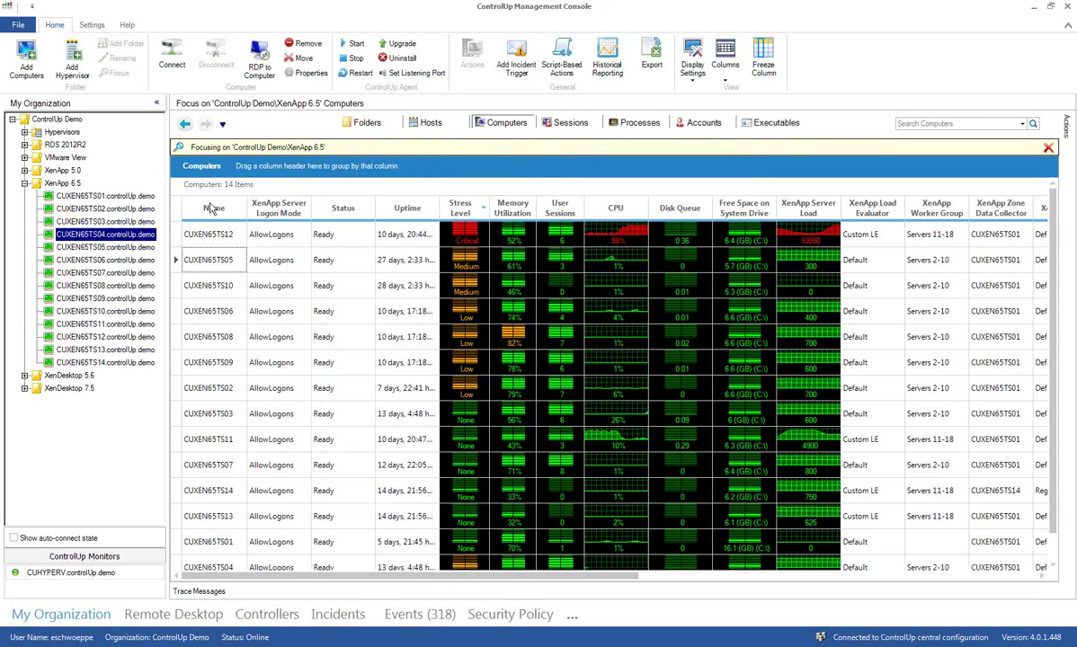
click(212, 209)
click(227, 310)
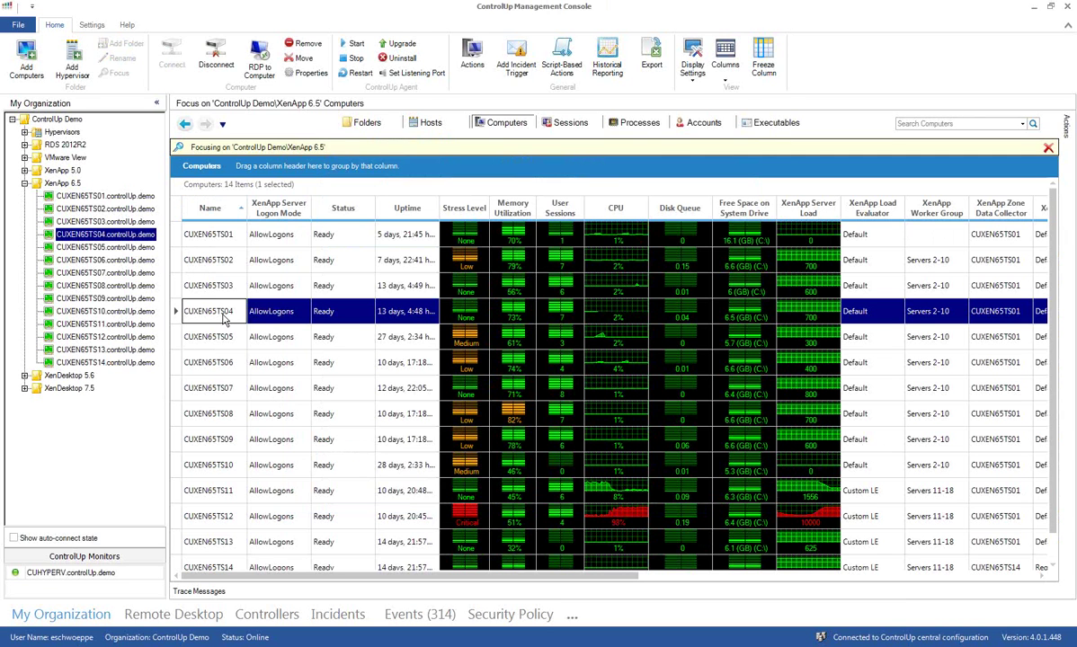
Select CUXEN65TS04, CUXEN65TS08 and CUXEN65TS13 and show their actions menu
right_click(224, 316)
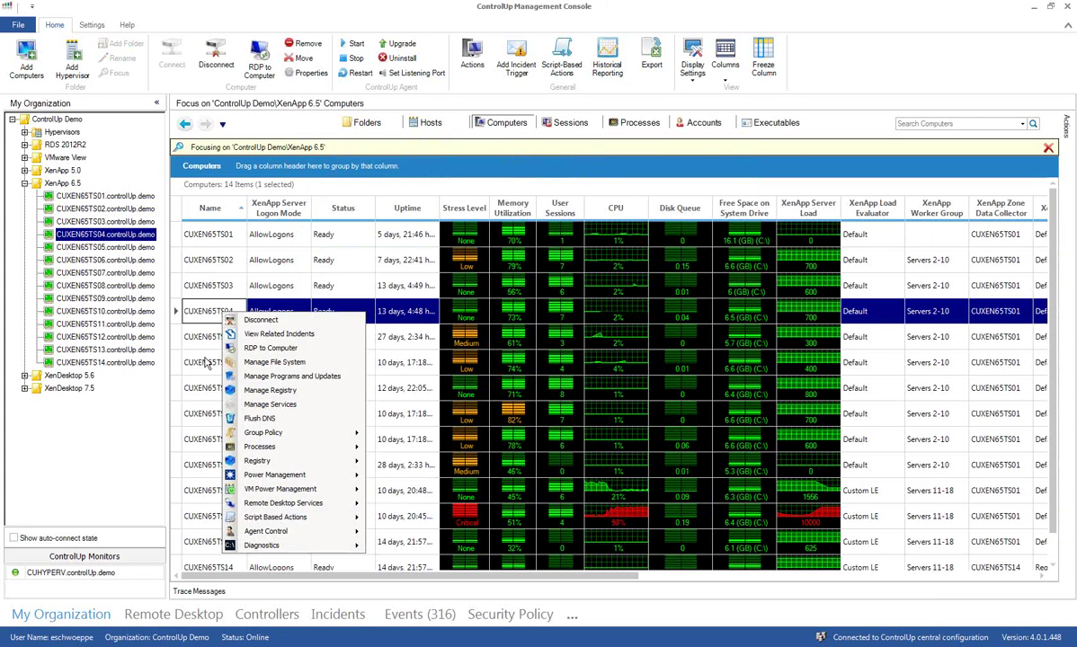
click(209, 424)
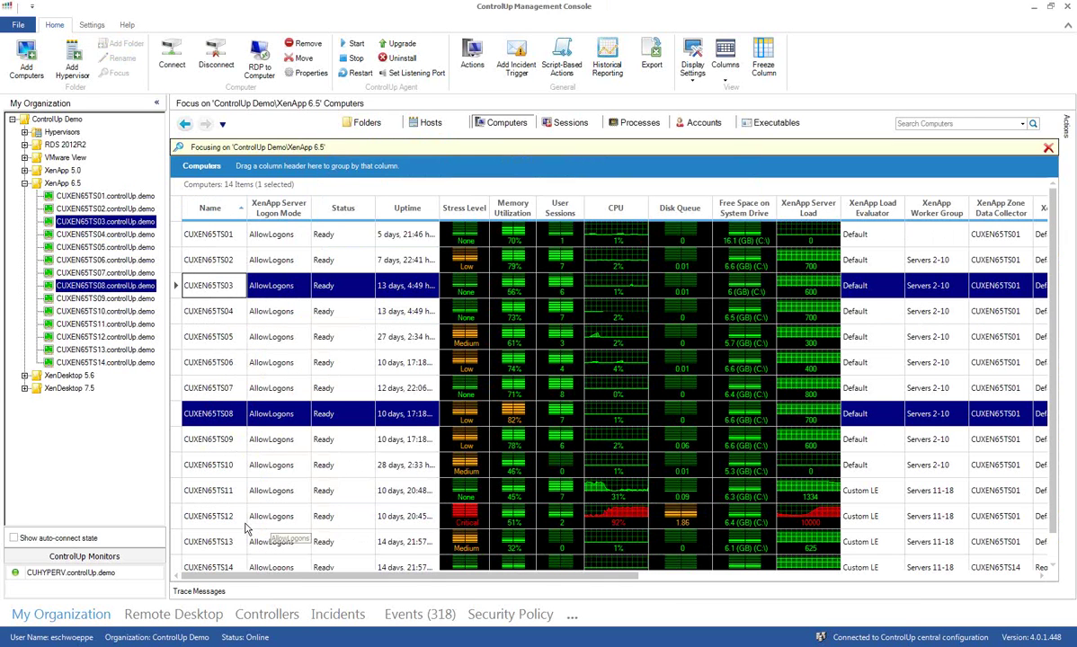
ctrl+click(220, 539)
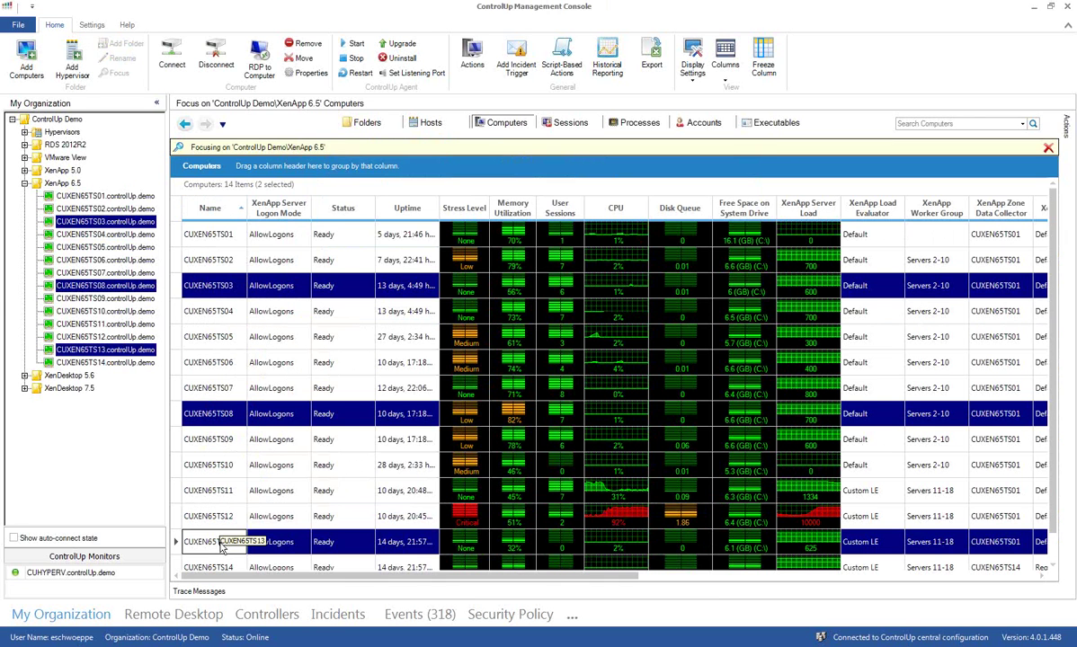
right_click(221, 543)
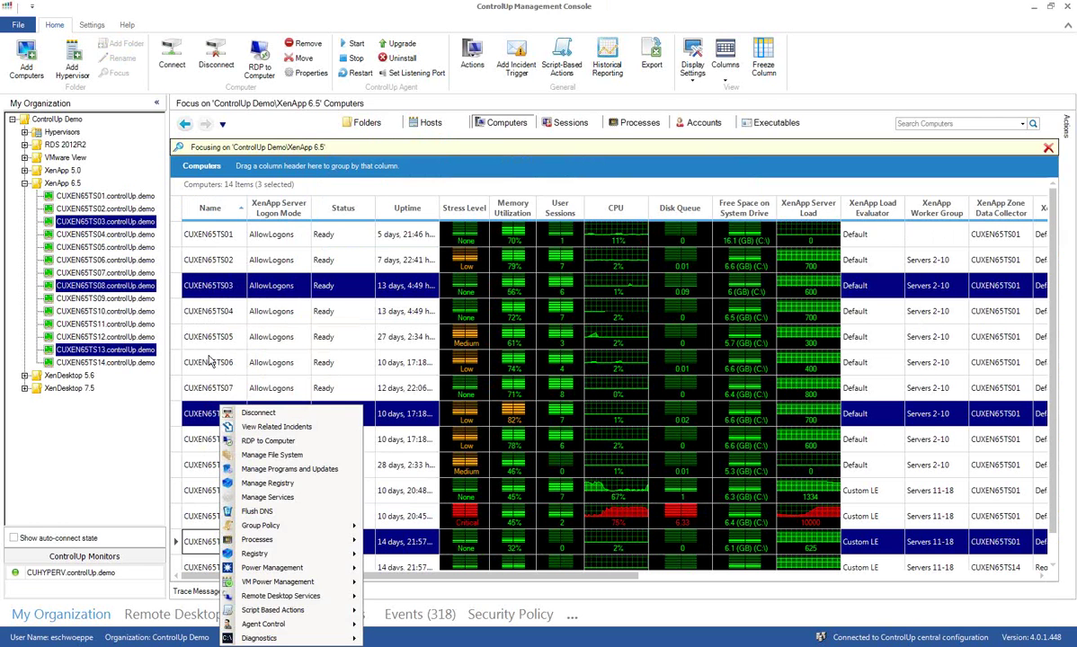
Select servers CUXEN65TS01 through CUXEN65TS10, show their actions, then select only CUXEN65TS10
click(226, 236)
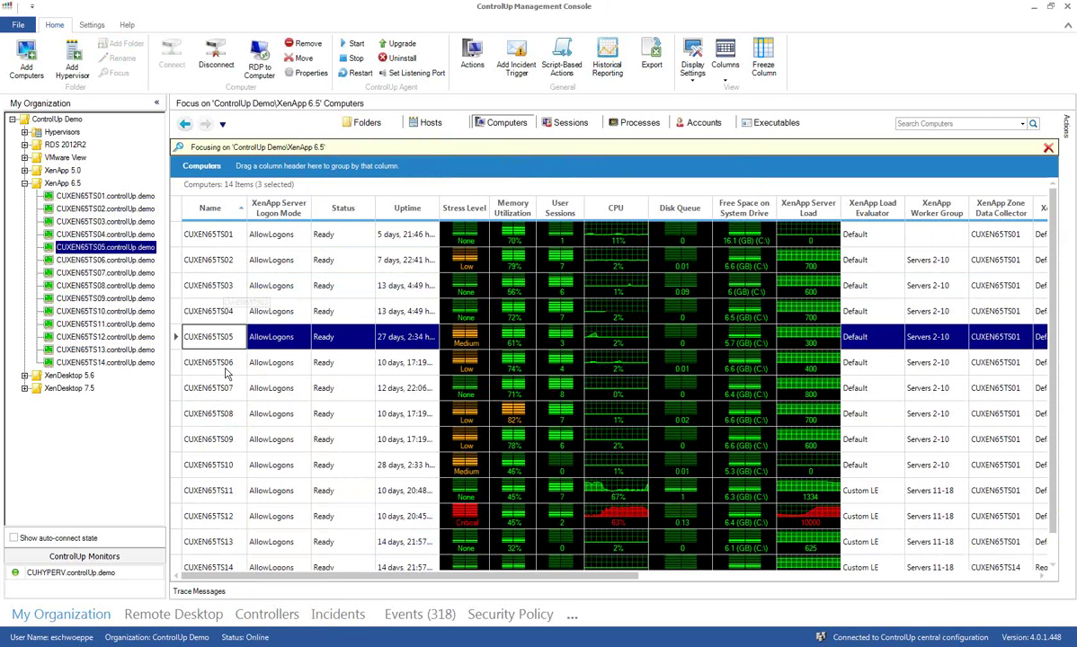
click(227, 236)
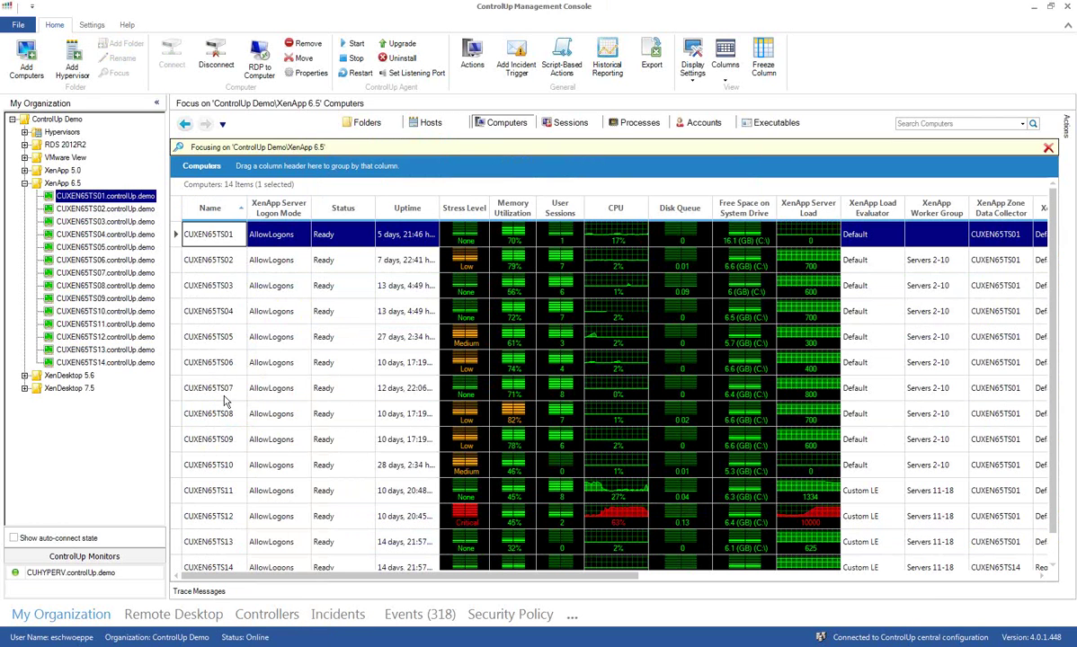
shift+click(224, 466)
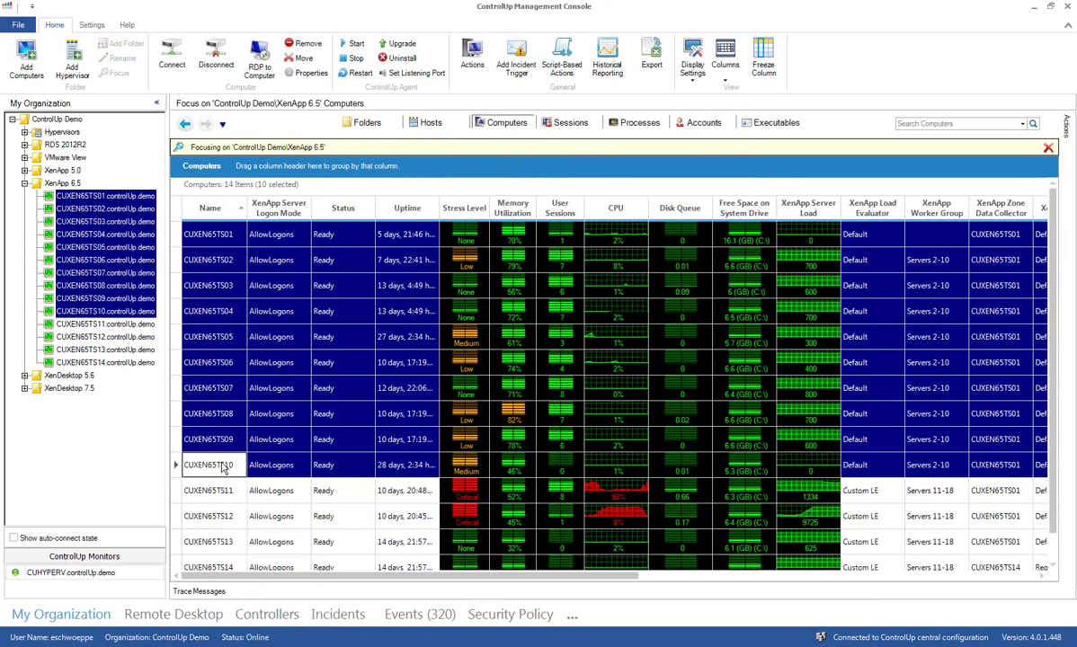
right_click(223, 466)
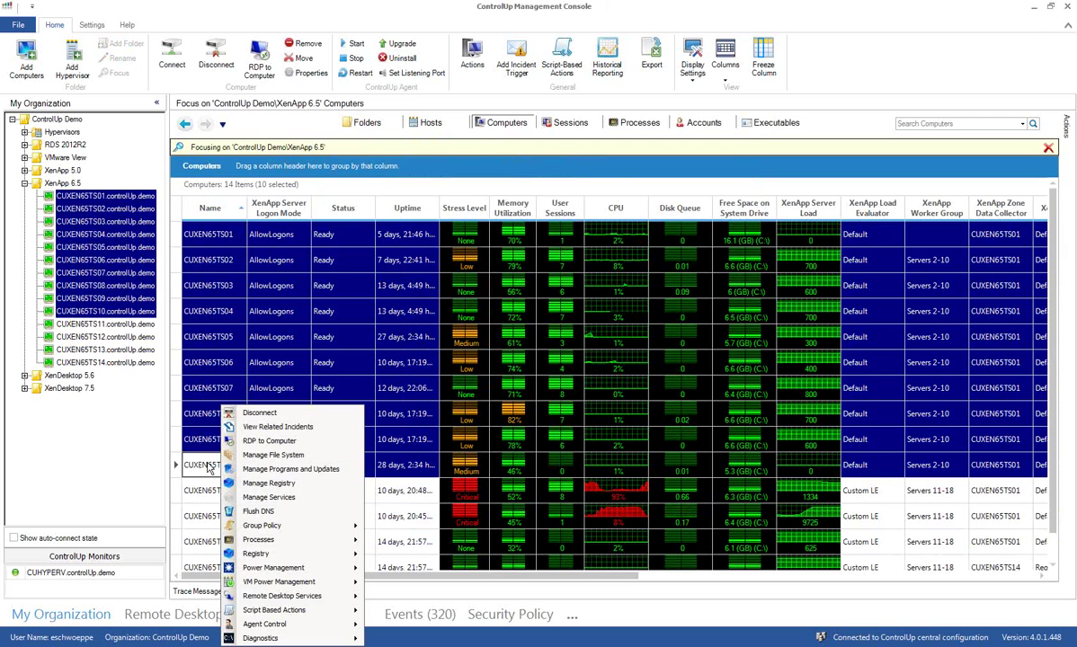
click(209, 467)
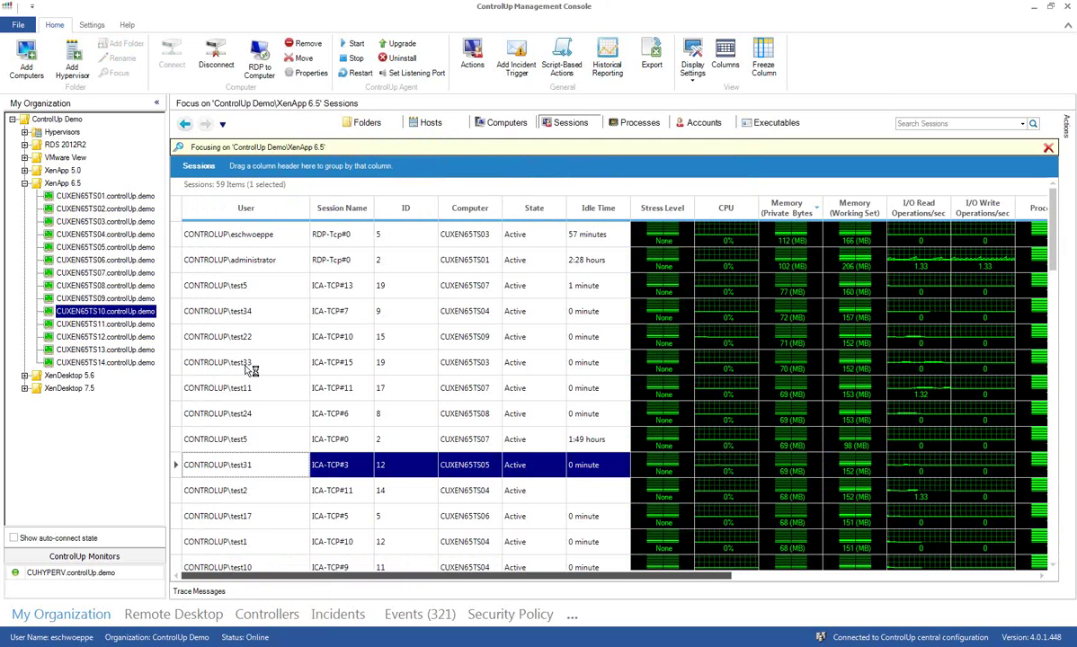
Sort the sessions by user name descending, then return to Computers and select CUXEN65TS01
drag(252, 369, 254, 515)
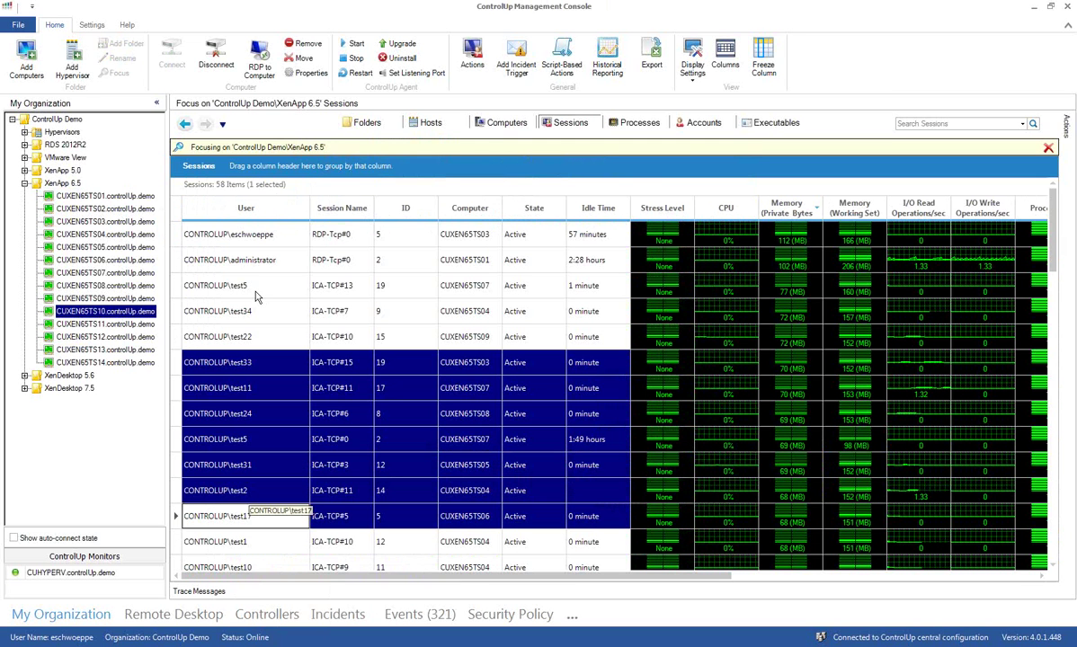
click(257, 208)
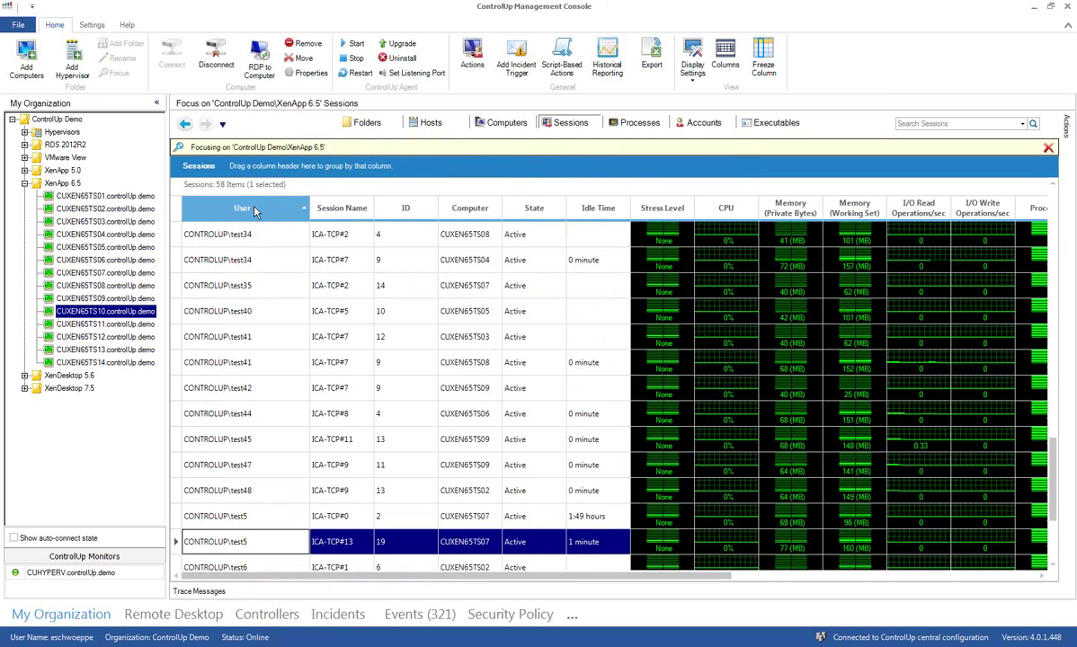
click(254, 209)
scroll(262, 246, up, 3)
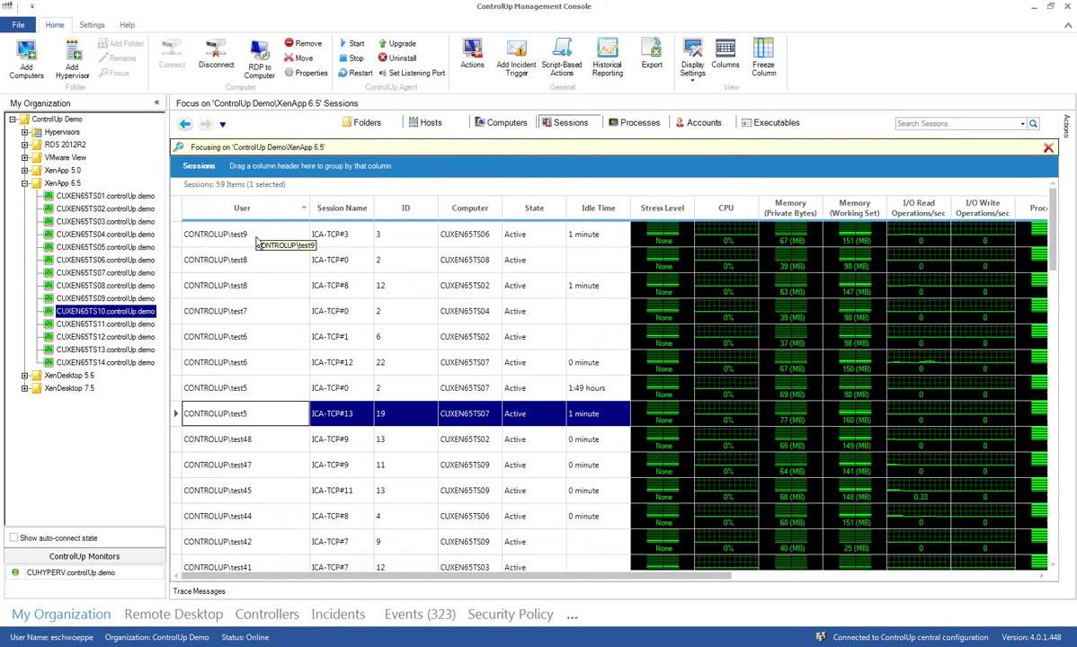
click(509, 123)
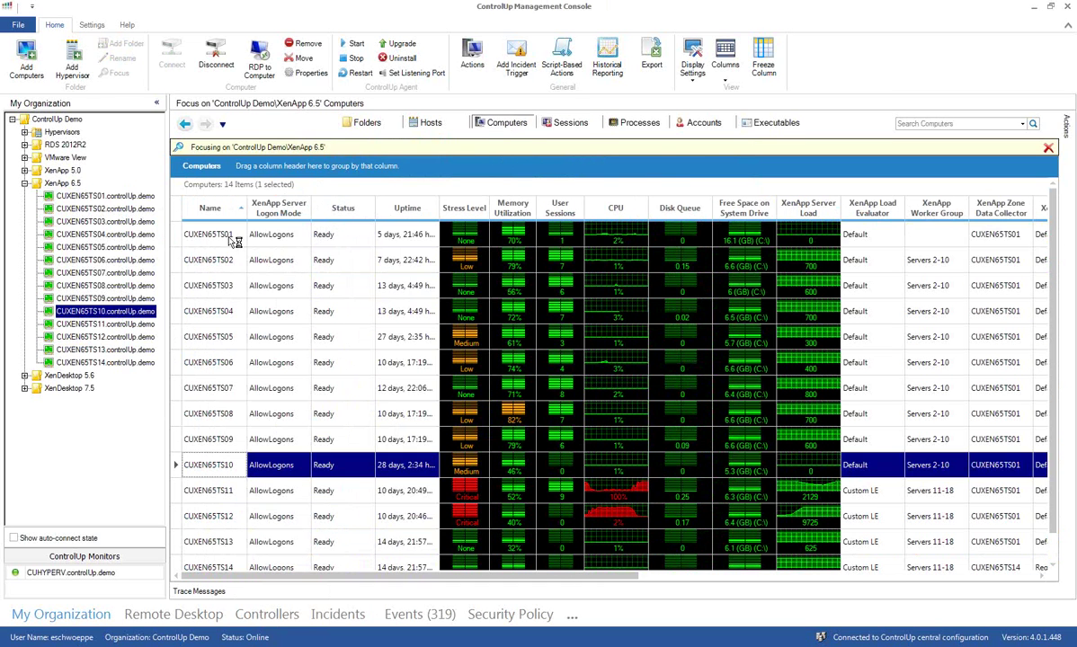
click(227, 235)
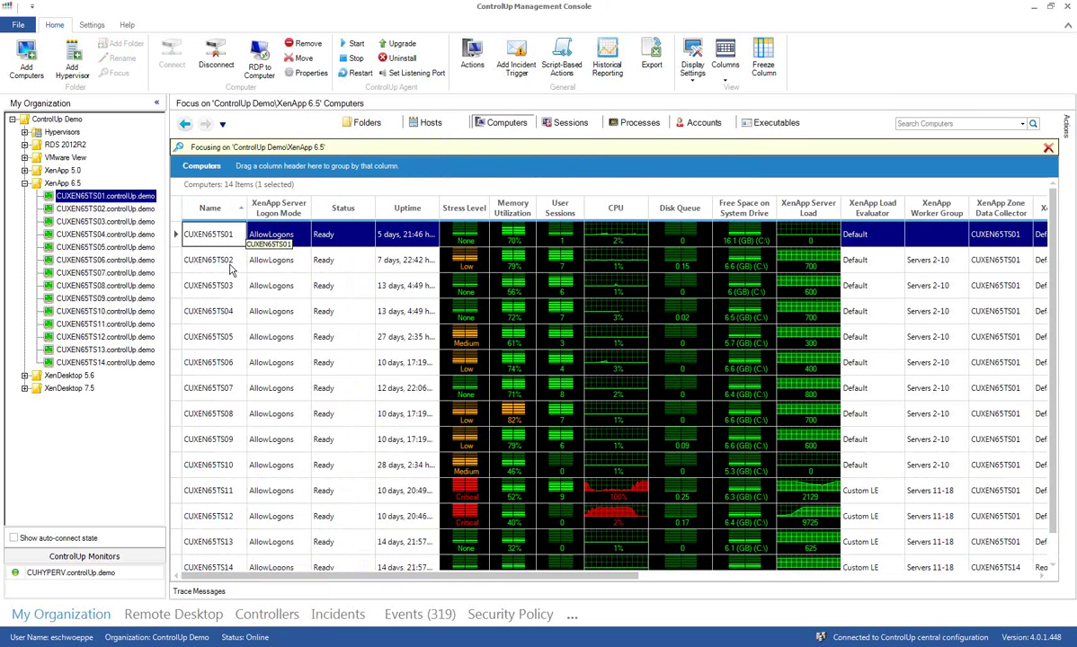
Select all 14 XenApp 6.5 servers with Ctrl+A and choose Manage Services
click(231, 263)
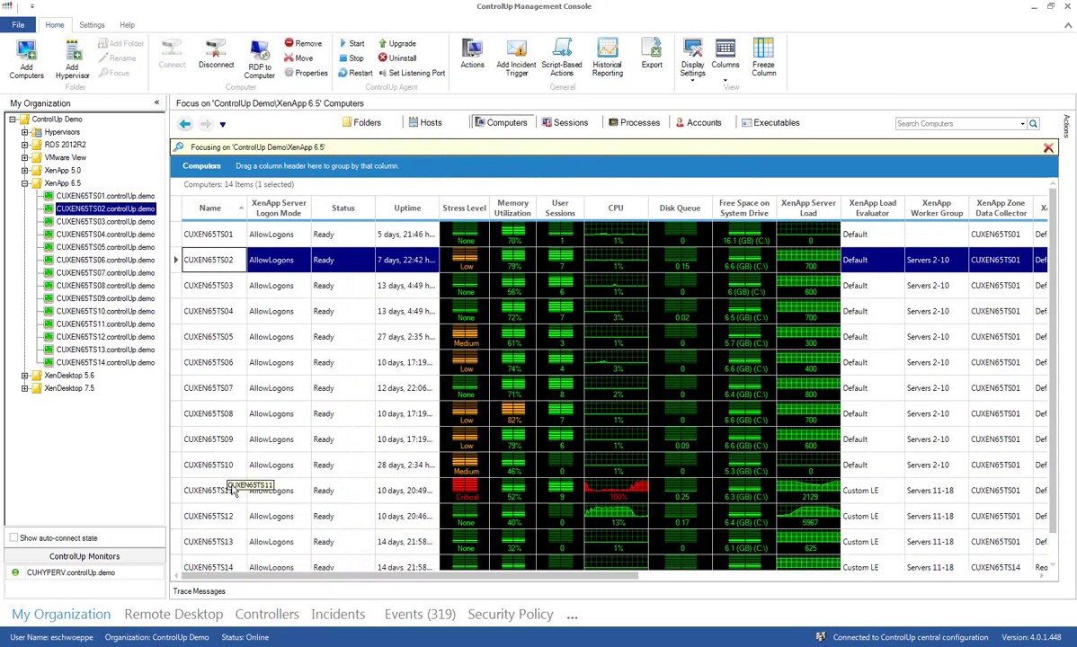
key(ctrl+a)
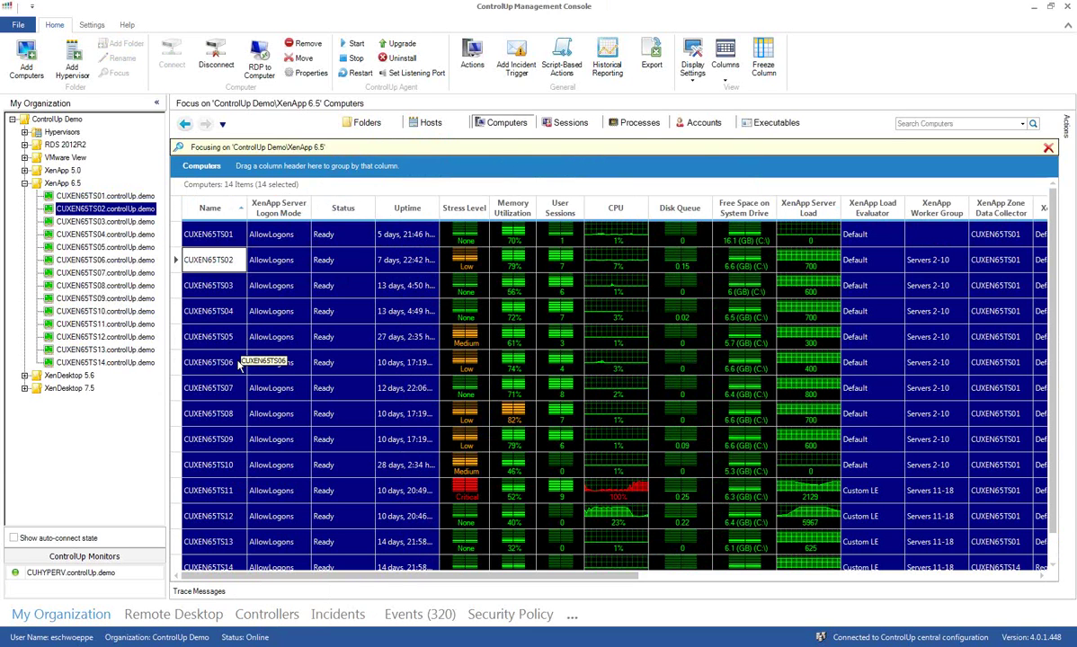
right_click(241, 365)
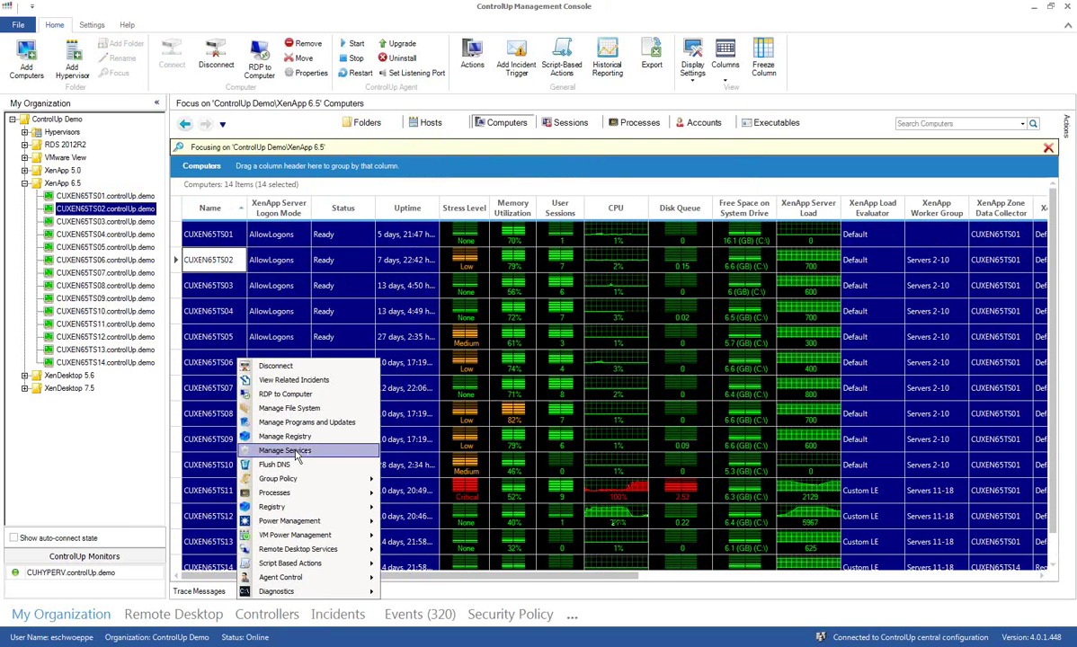
click(285, 450)
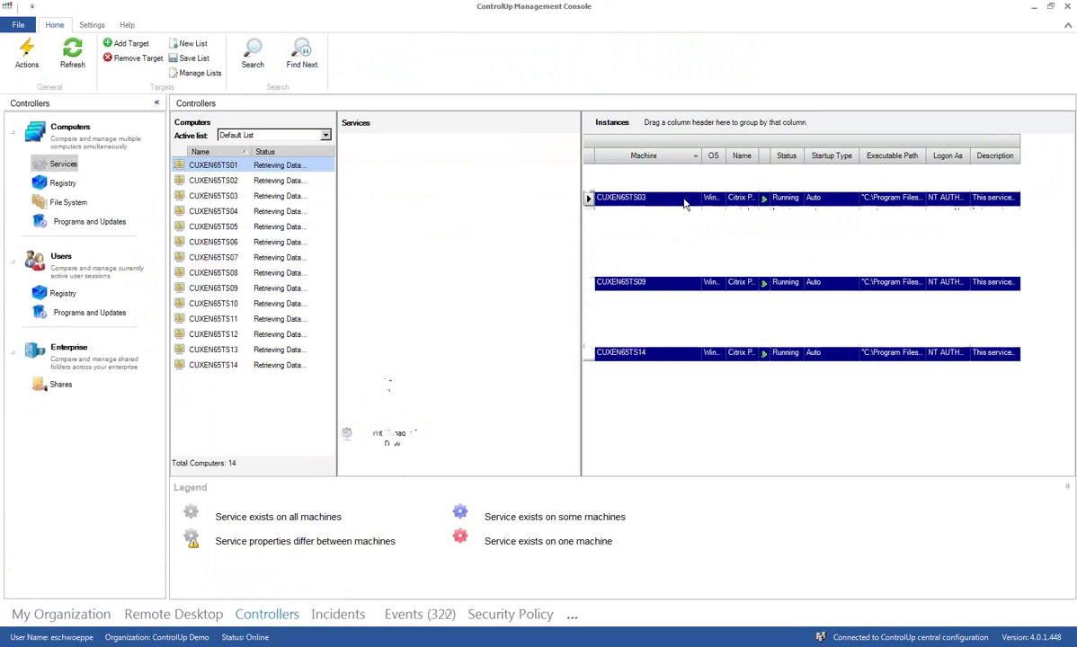
Stop Citrix Print Manager Service on CUXEN65TS03, CUXEN65TS09 and CUXEN65TS14, refresh, and close the results
right_click(658, 196)
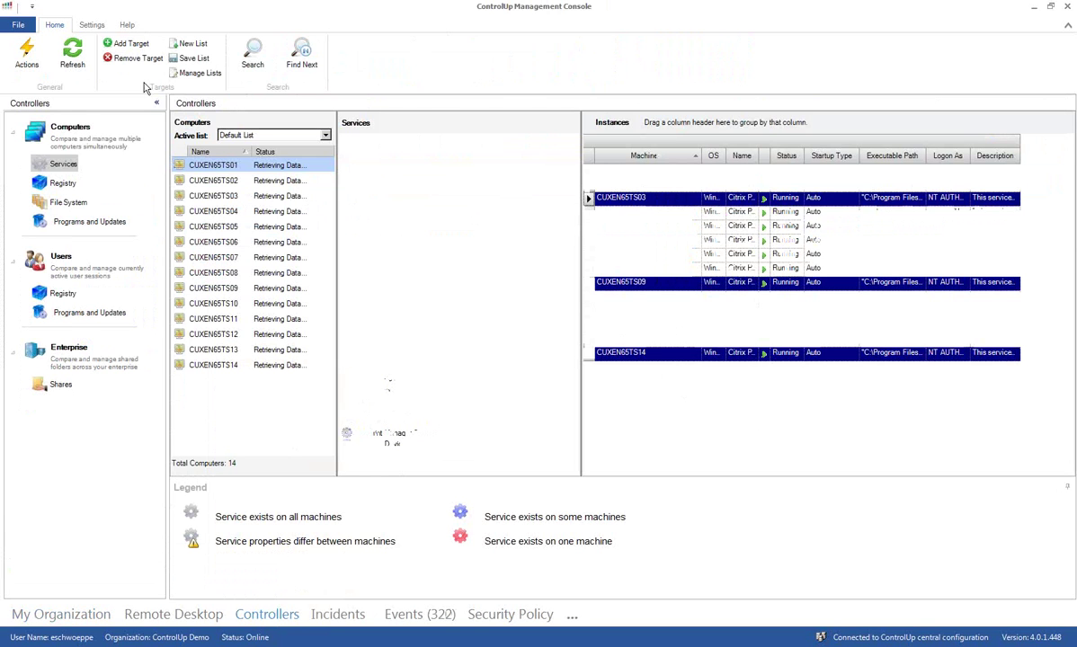
click(72, 55)
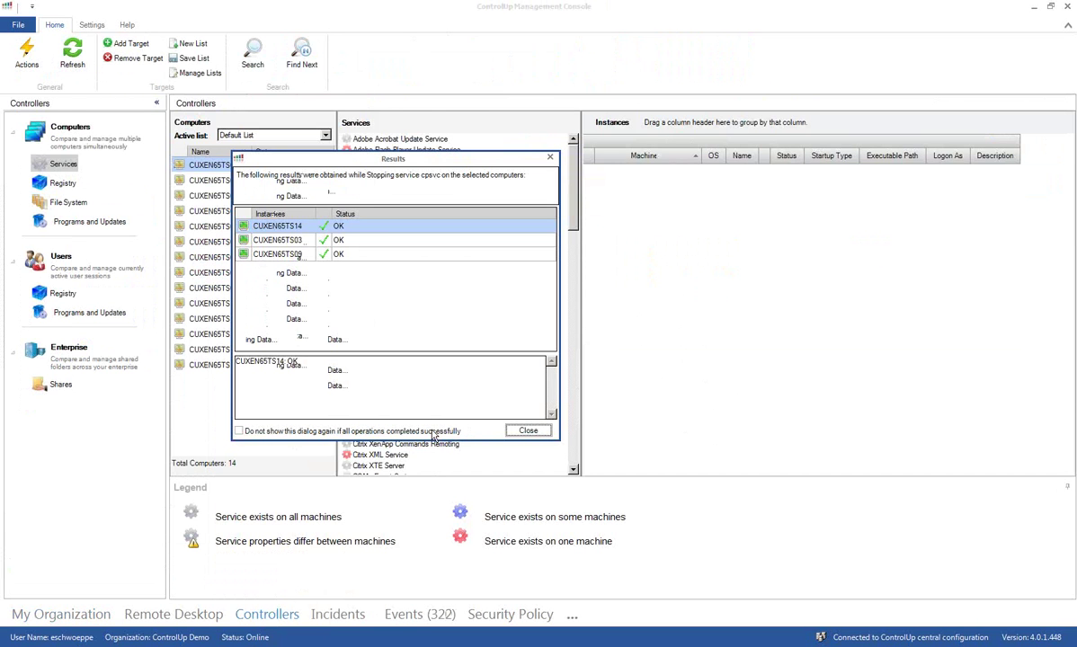
click(524, 432)
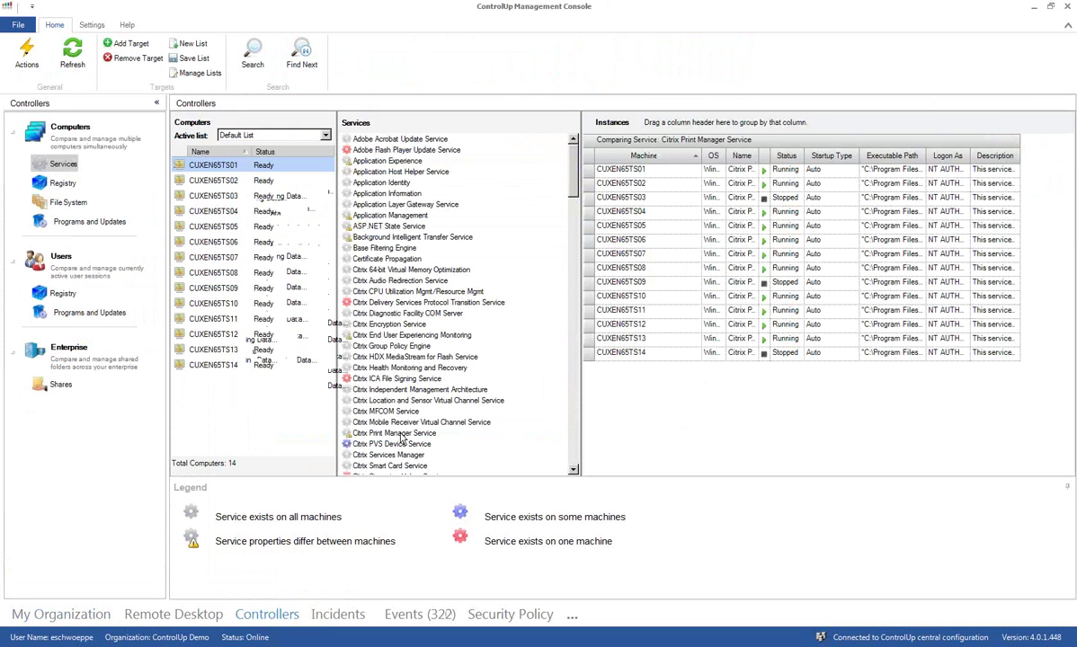
Refresh service data and start the Citrix Print Manager Service on the three stopped servers
click(400, 435)
click(73, 56)
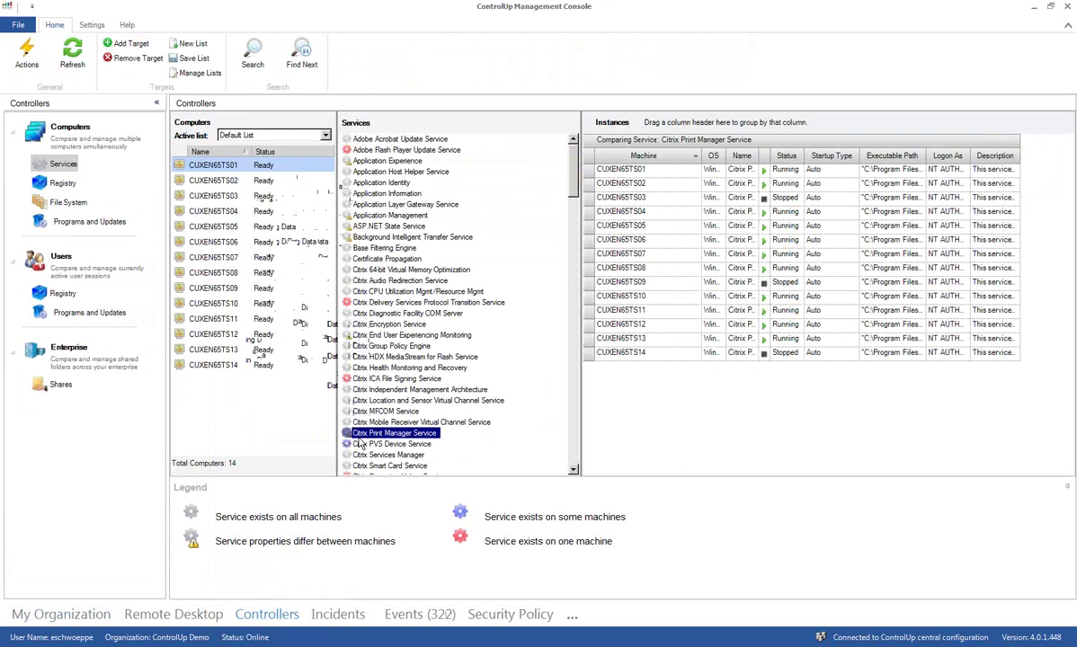
key(Up)
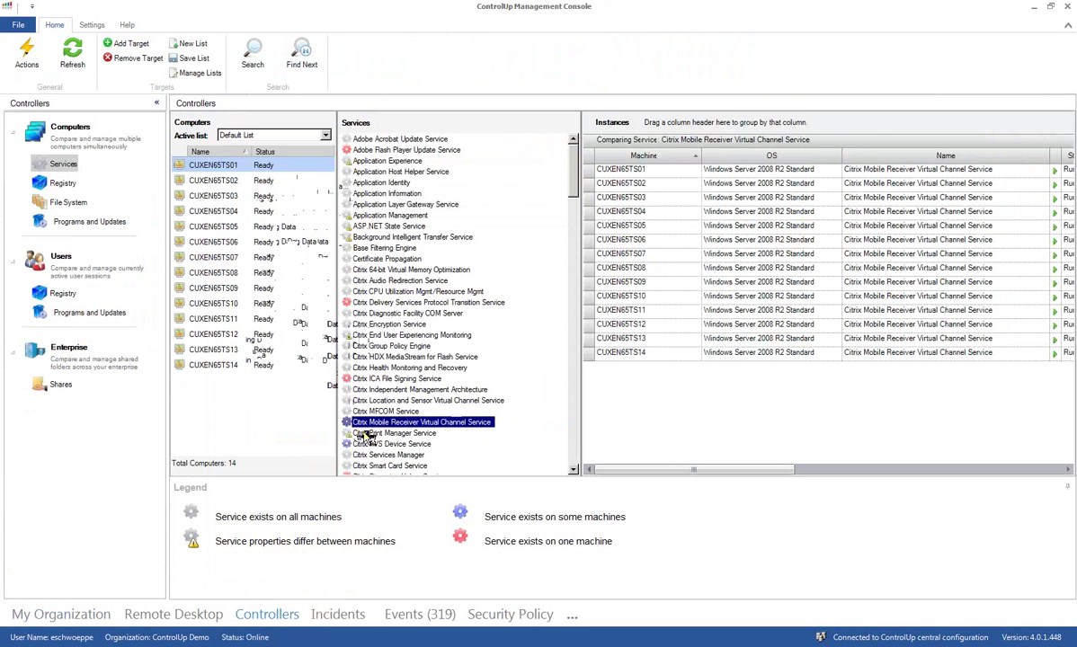
right_click(363, 432)
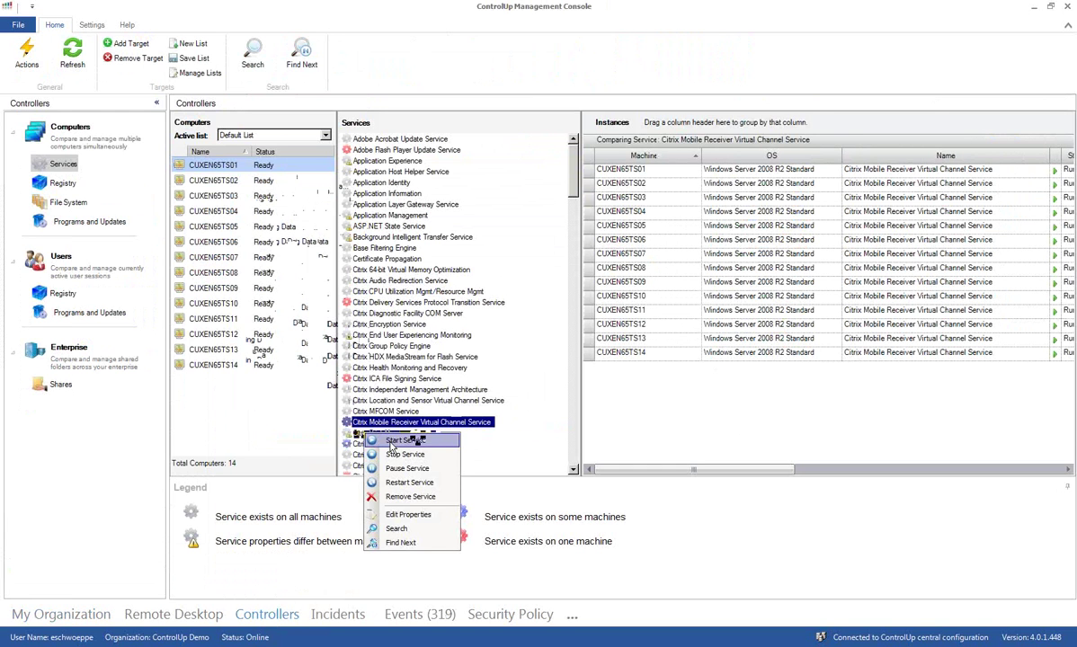
click(392, 445)
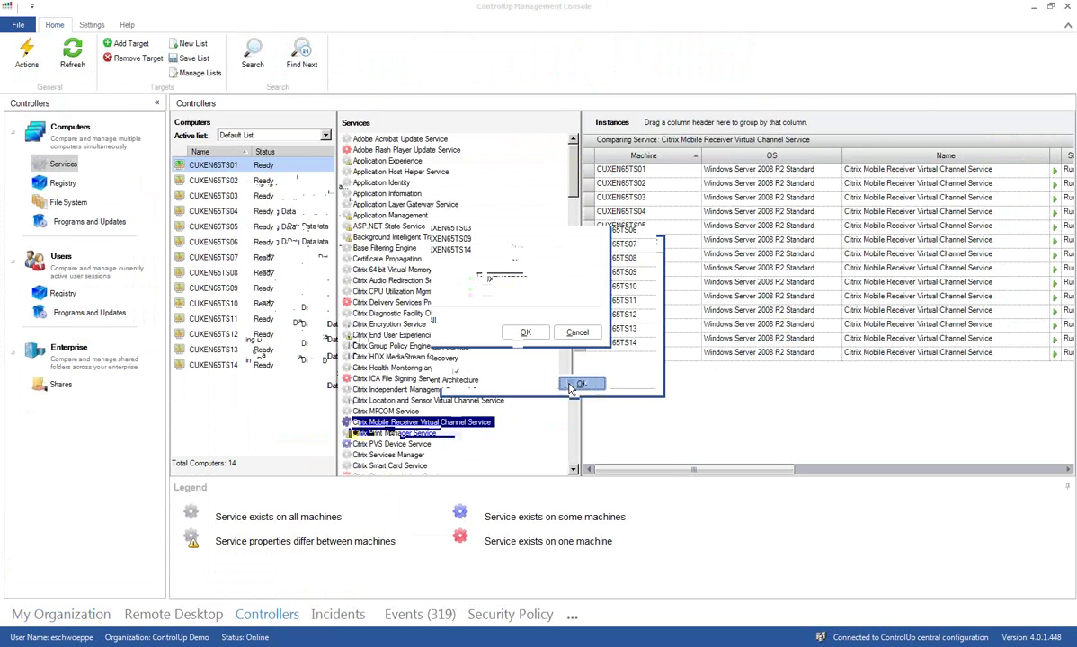
click(572, 385)
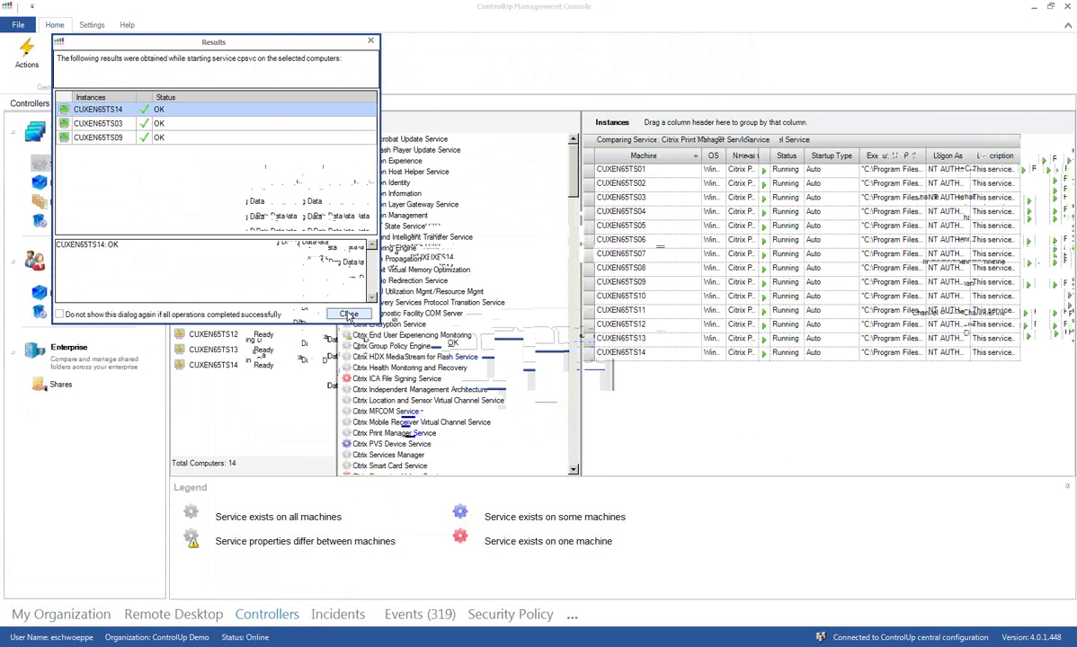
click(349, 316)
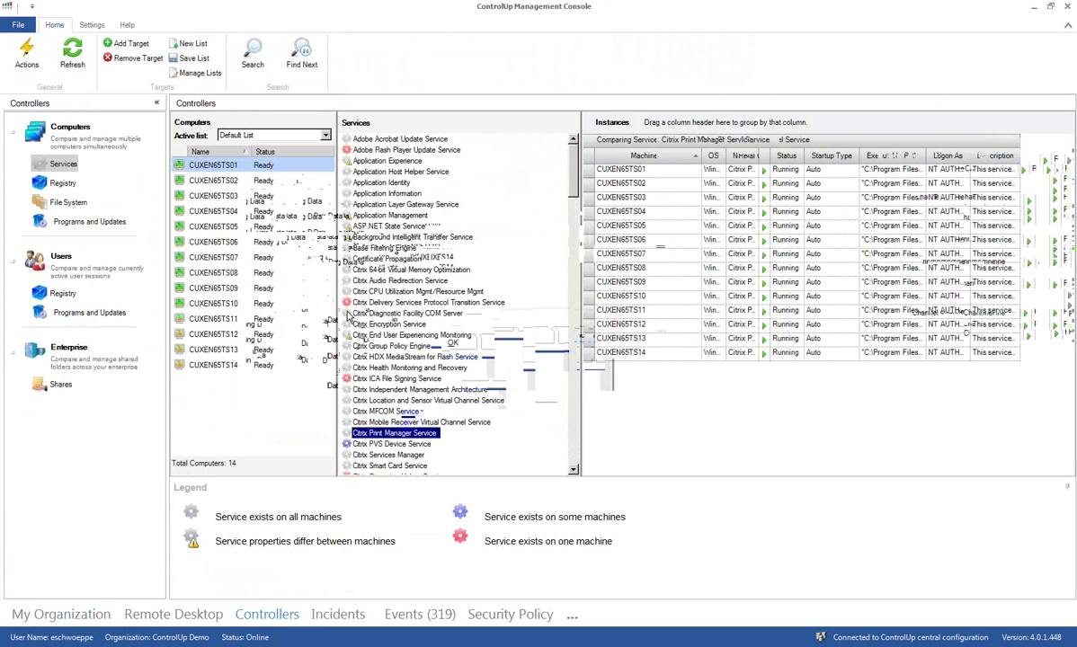
click(62, 184)
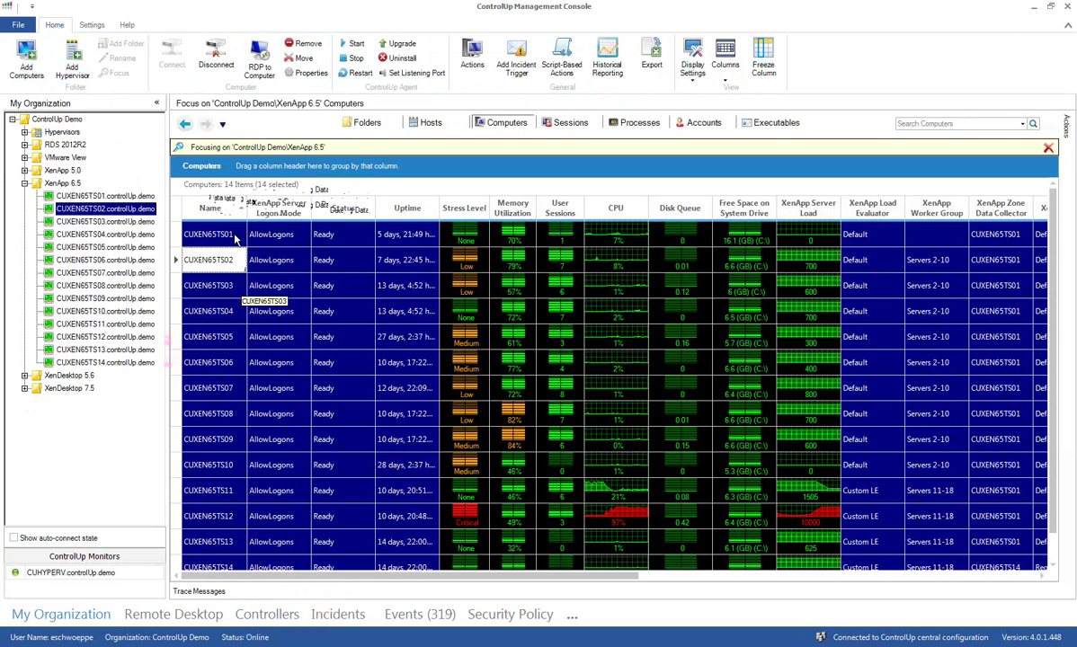
Select CUXEN65TS01, TS04, TS08 and TS13 and open Manage Registry for them
click(236, 236)
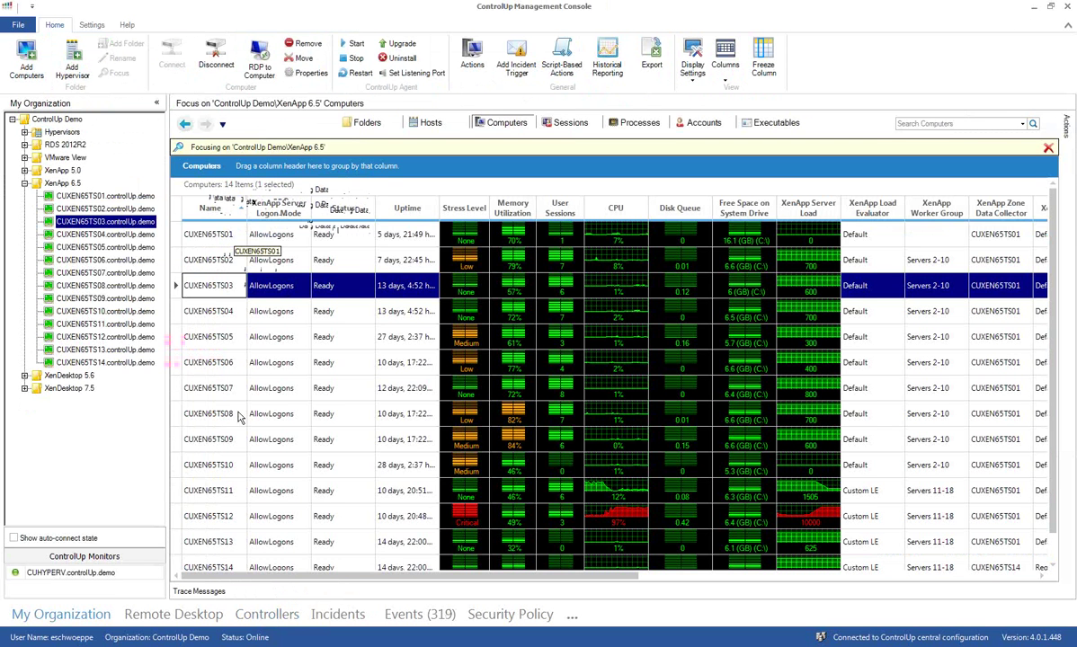
ctrl+click(209, 311)
ctrl+click(231, 415)
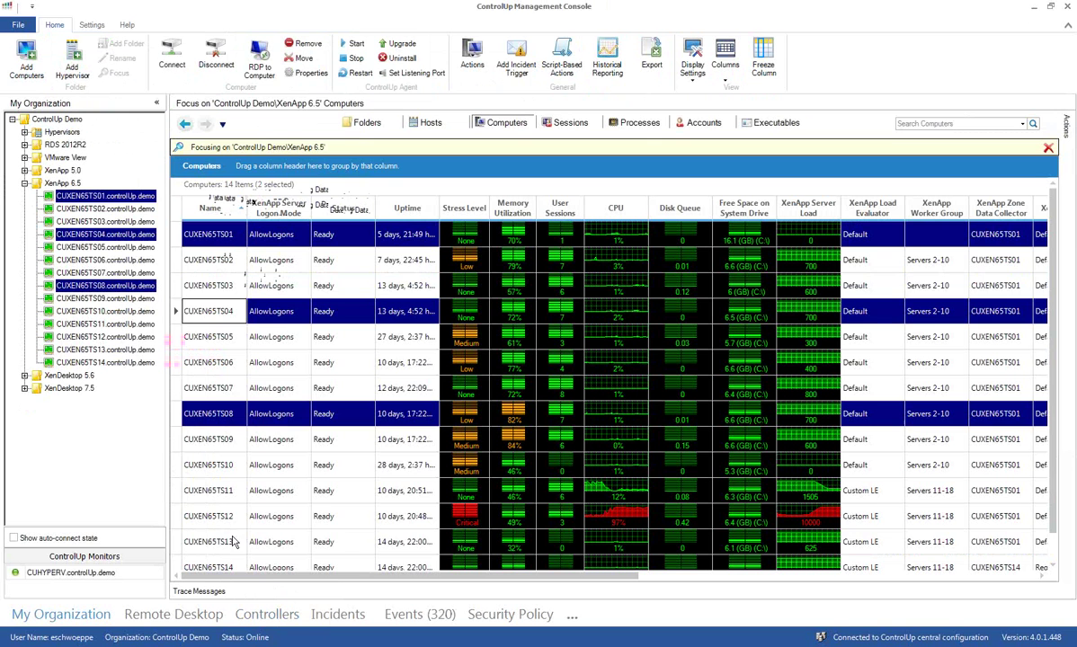
ctrl+click(231, 541)
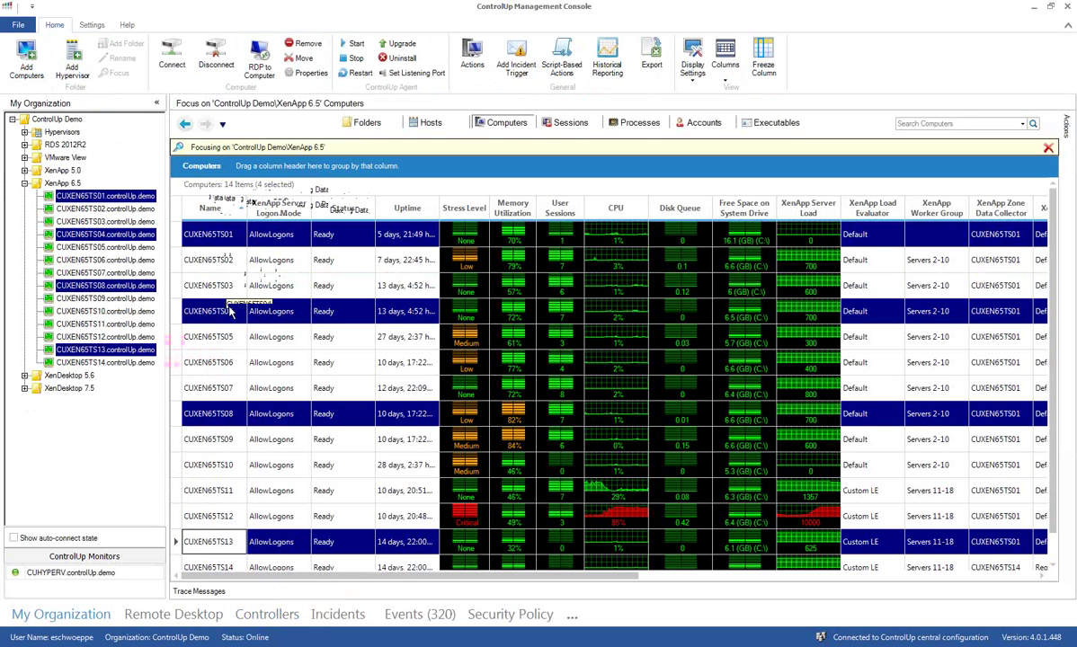
right_click(230, 310)
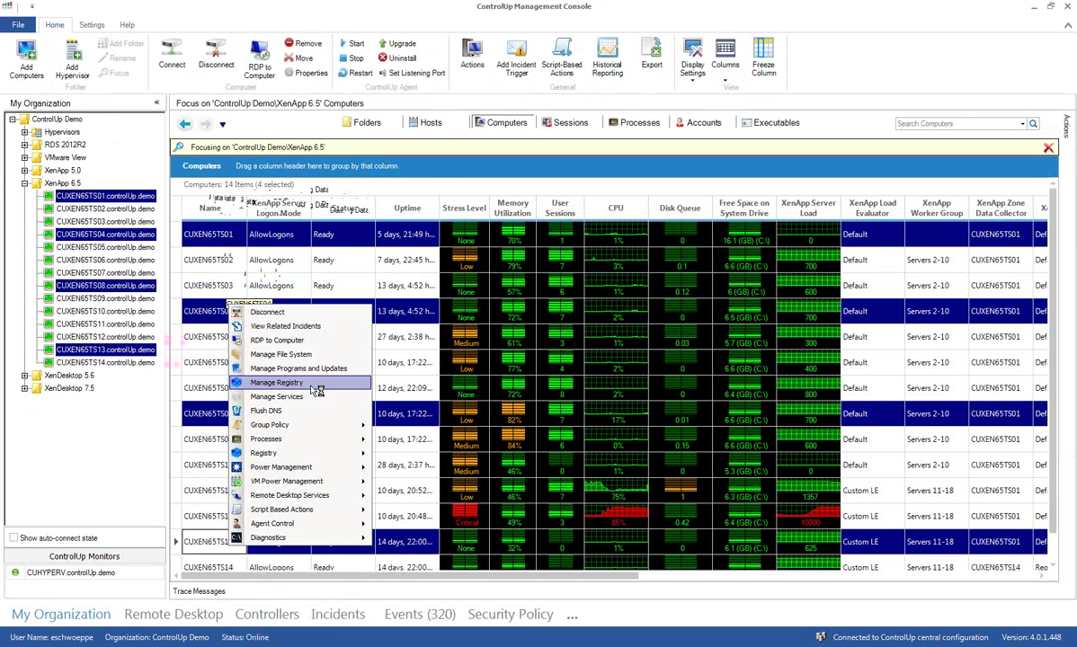
click(277, 383)
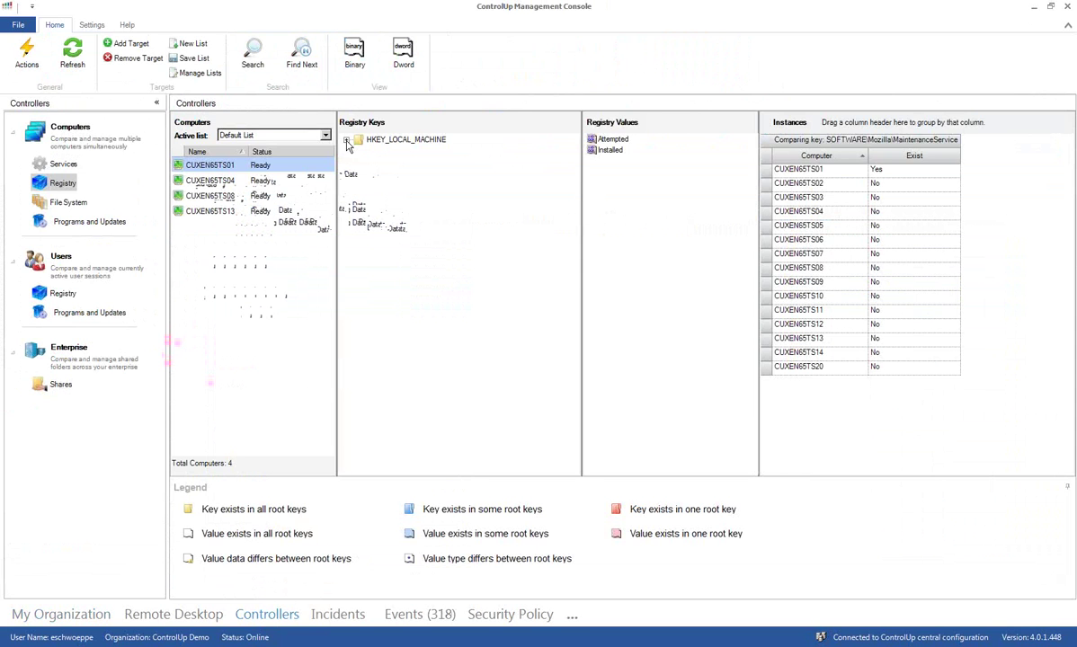
Expand HKEY_LOCAL_MACHINE > SOFTWARE > Classes down to the * key
click(346, 141)
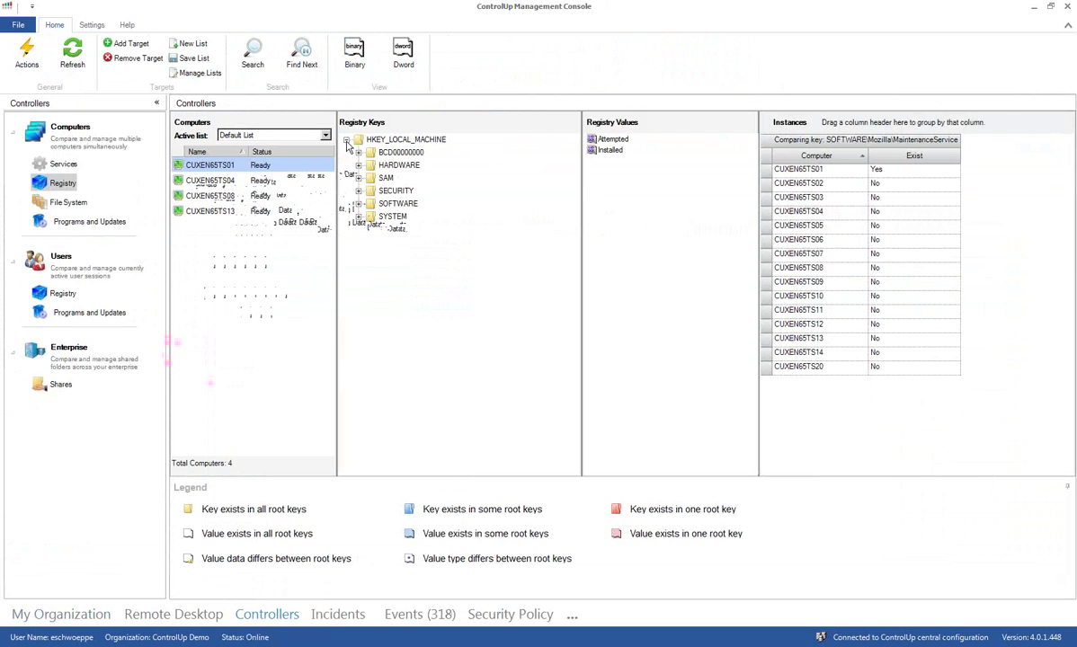
click(359, 204)
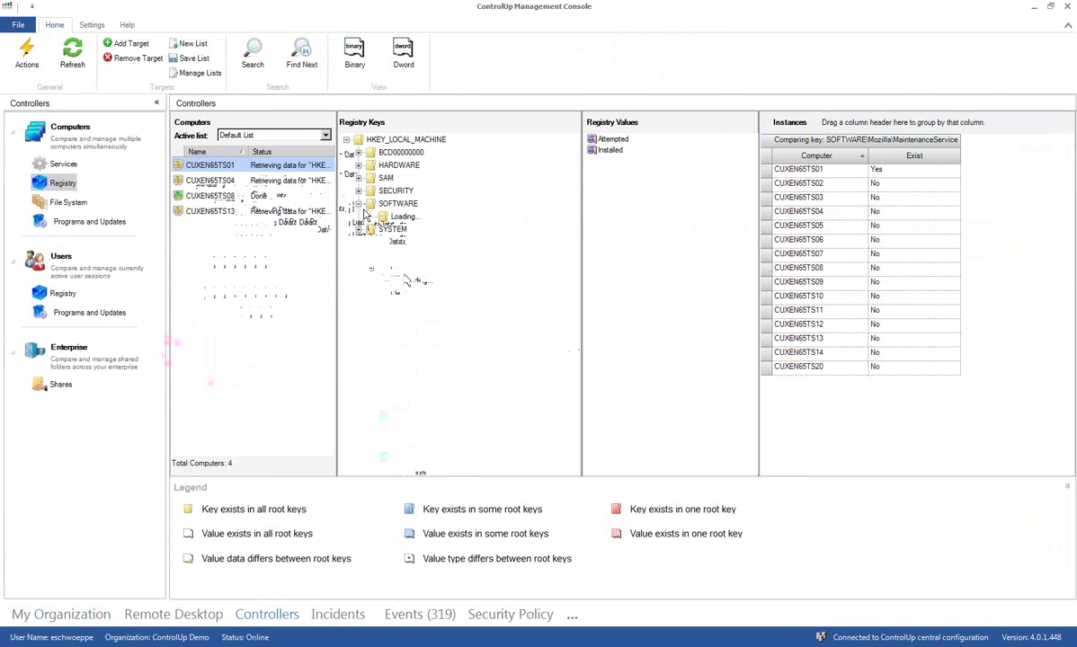
click(404, 269)
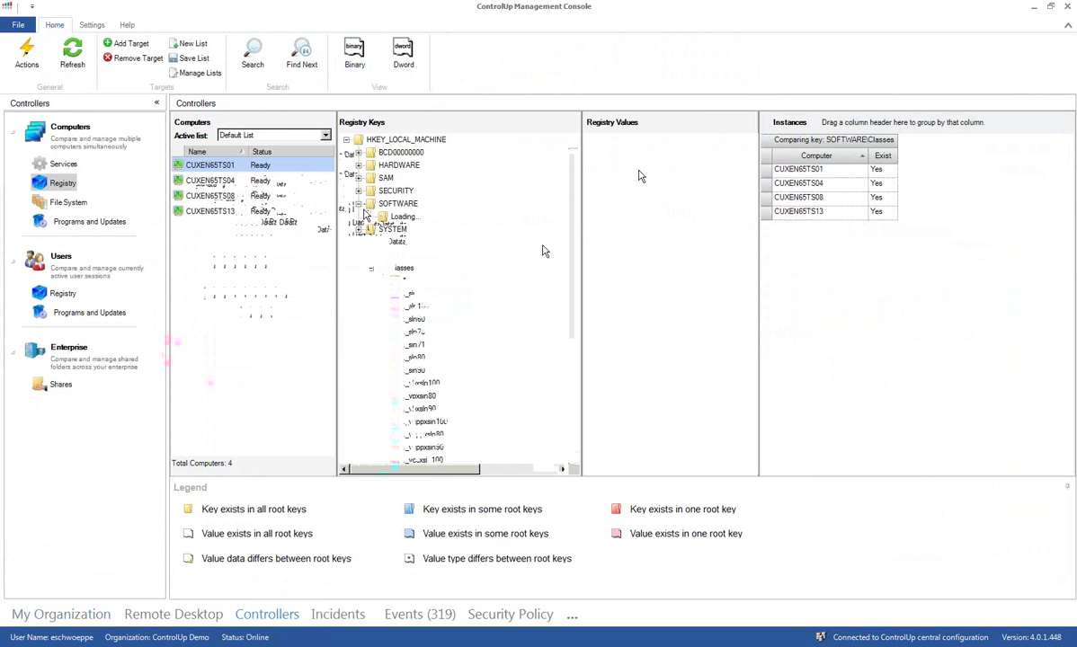
key(Down)
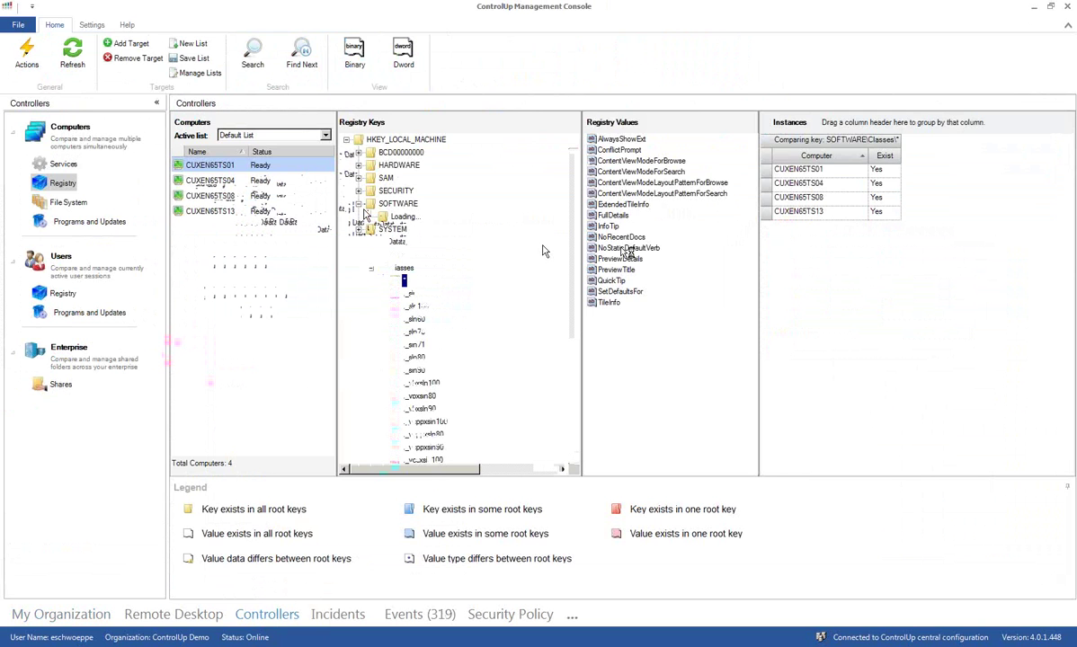
Inspect the NoStaticDefaultVerb value, then choose Distribute for the * key
click(625, 251)
right_click(622, 253)
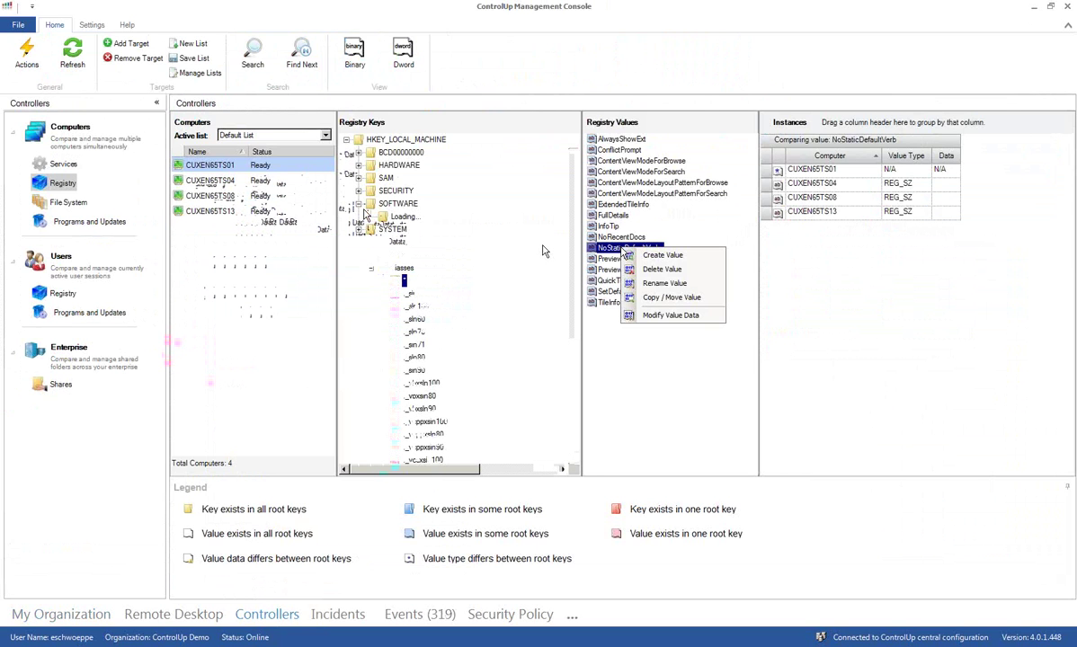
right_click(404, 281)
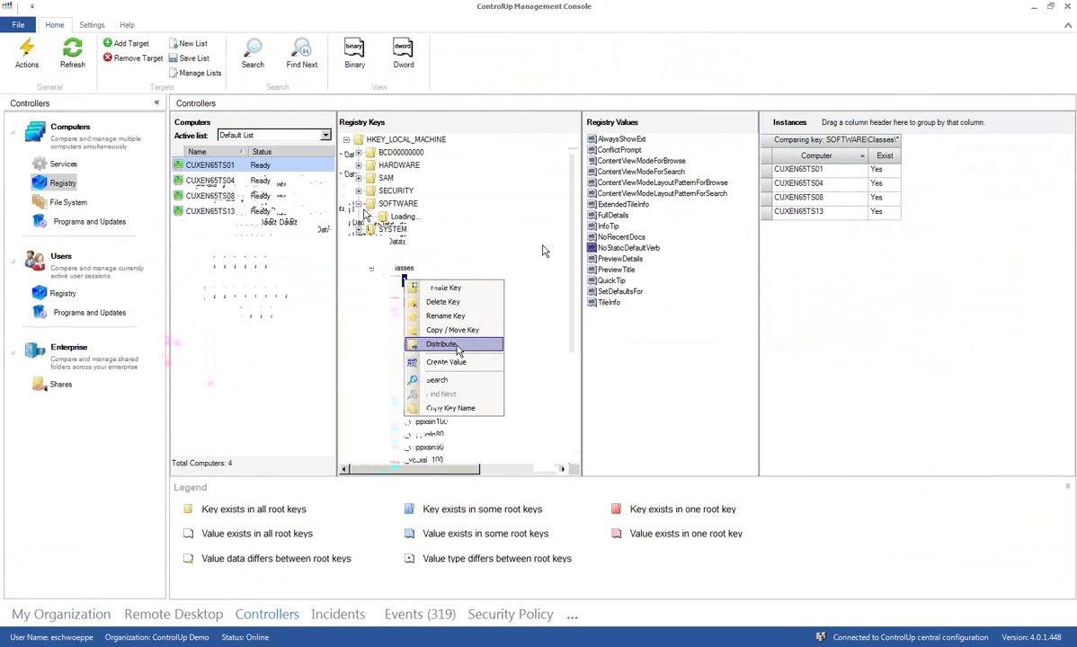
click(442, 344)
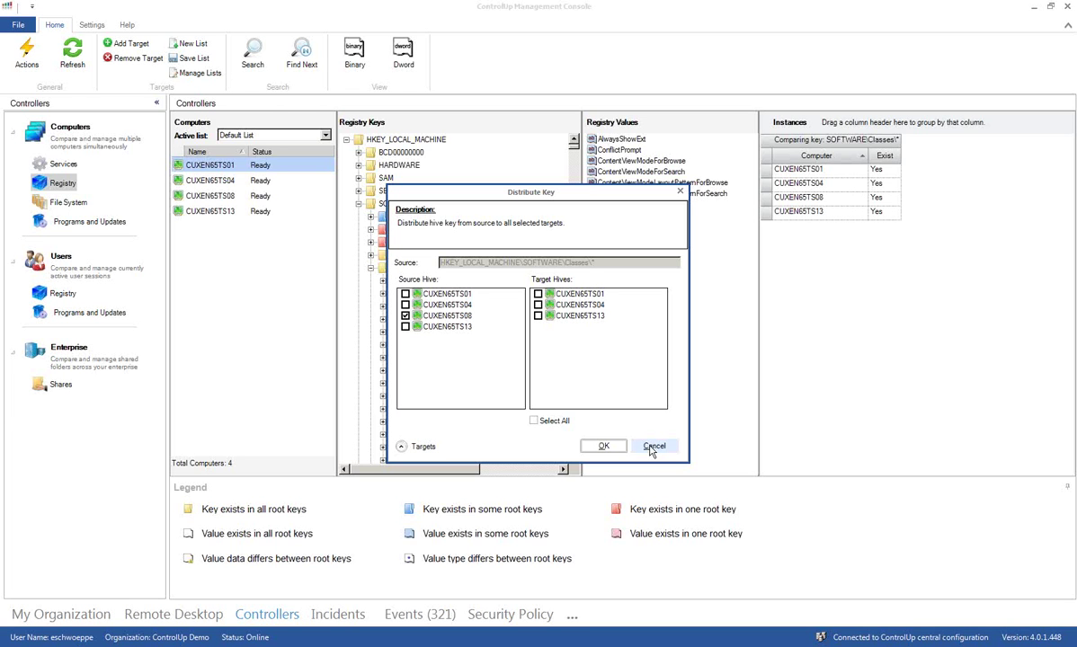
Cancel the Distribute Key dialog for Classes\* without choosing any target hives
click(653, 449)
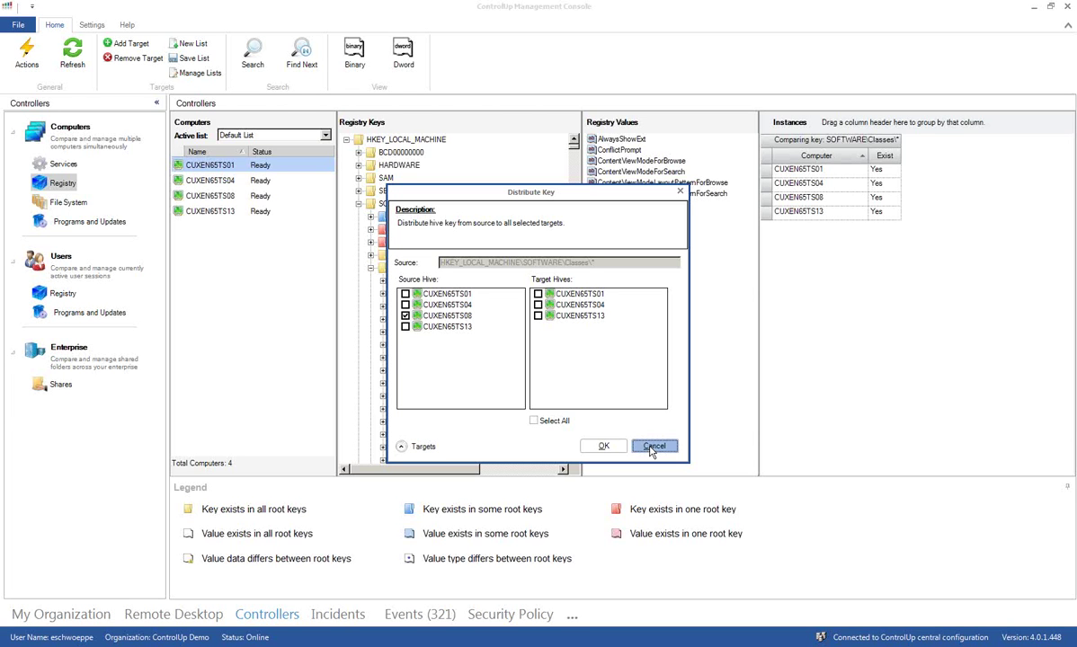
click(641, 449)
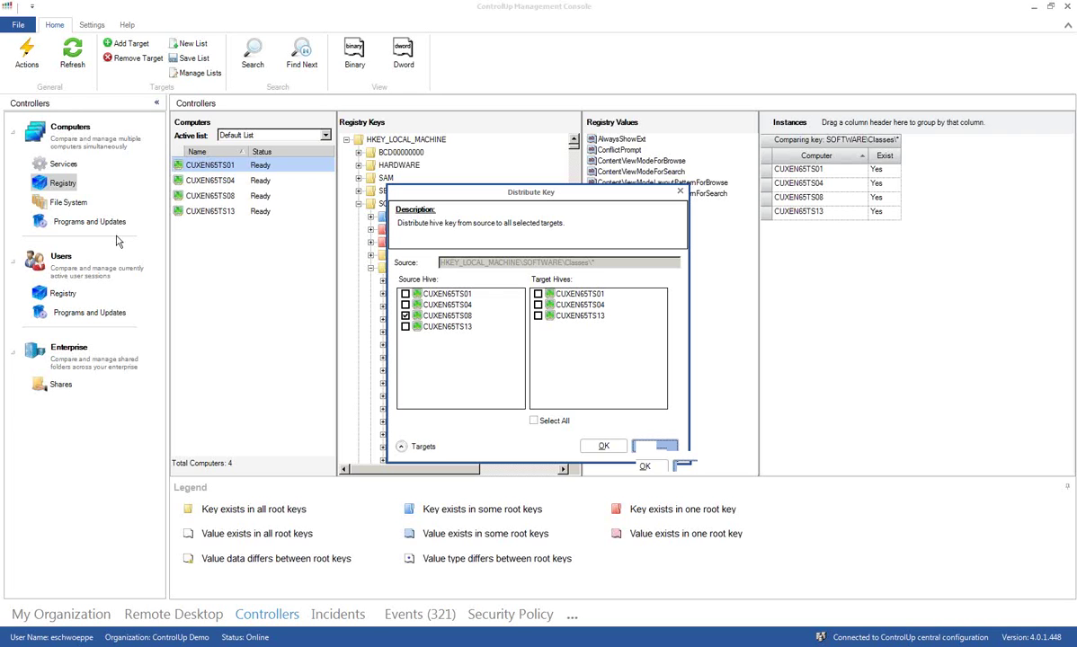
Load the File System comparison, expand C: and check the Documents and Settings folder
click(68, 202)
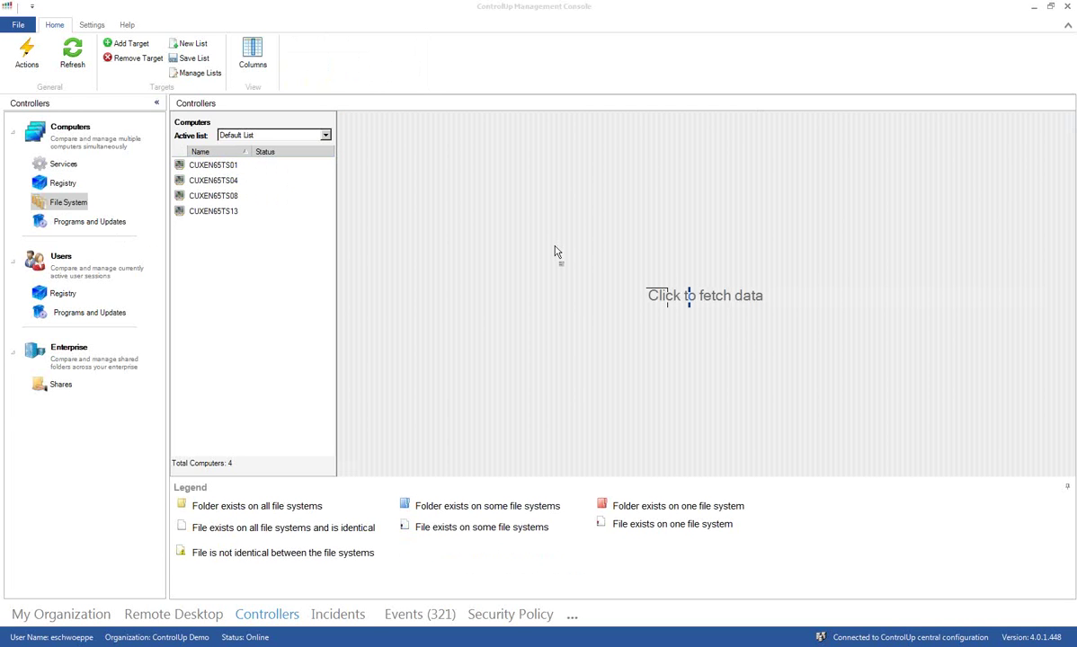
click(359, 153)
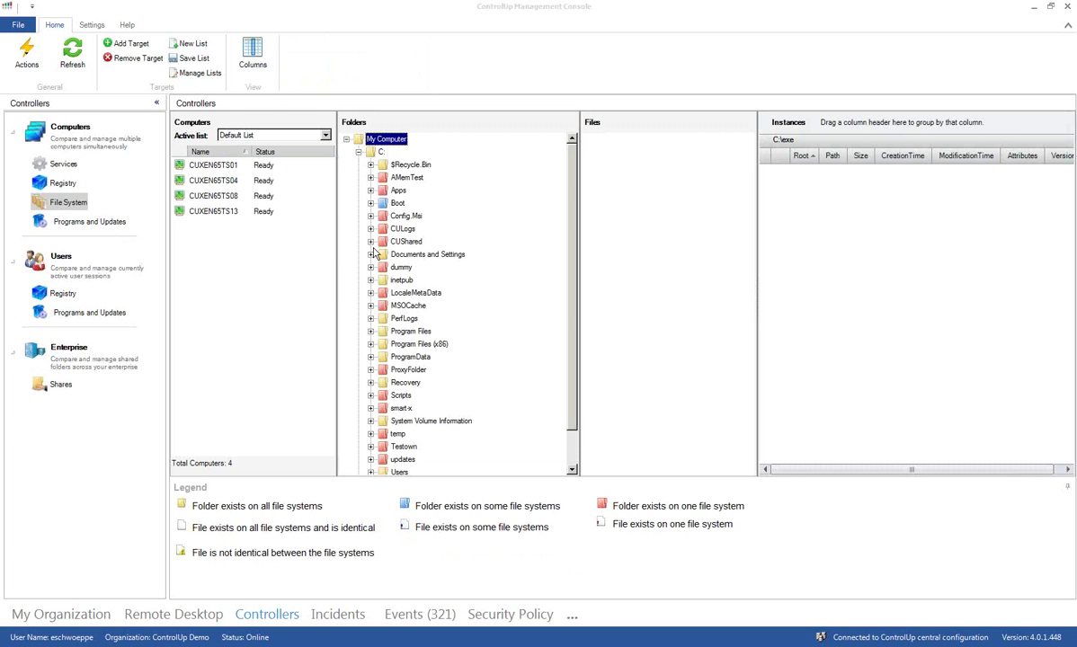
right_click(400, 259)
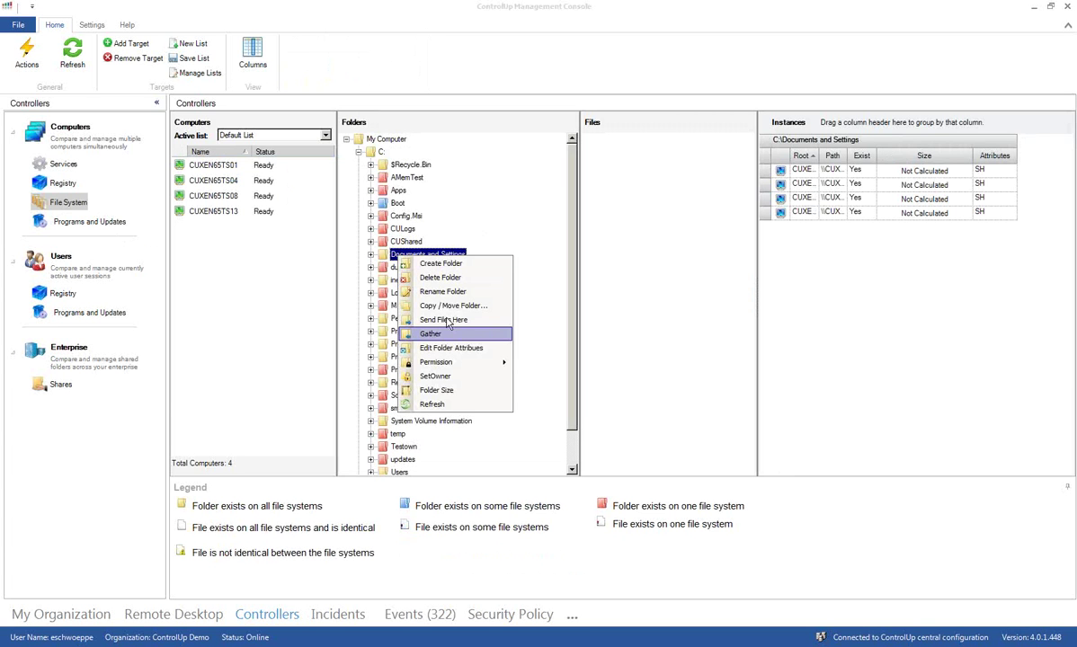
click(77, 225)
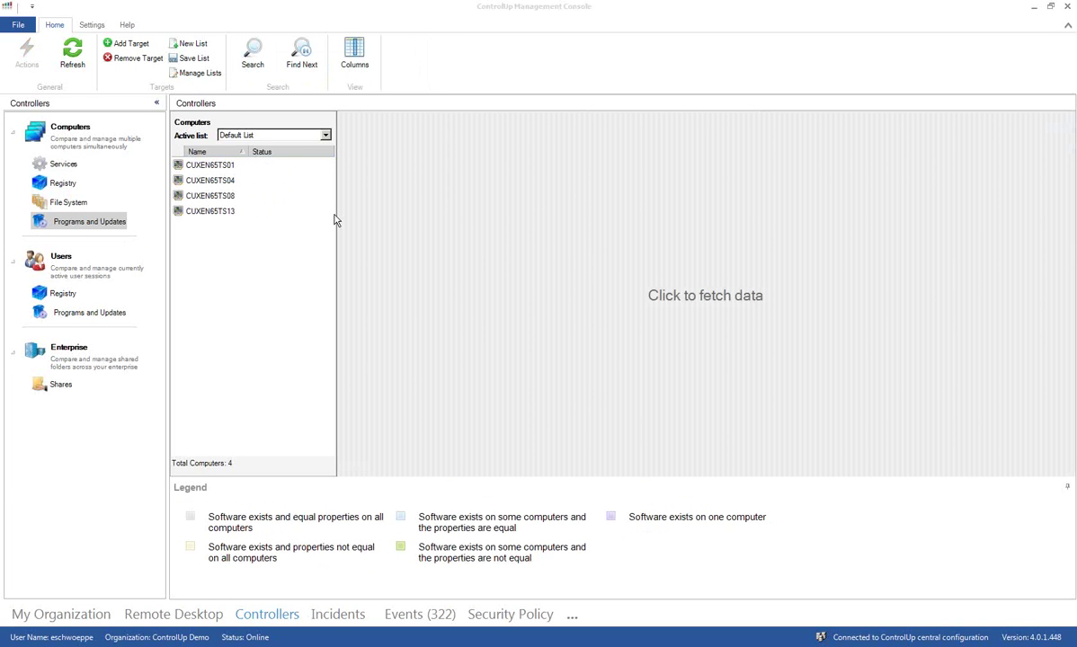
Fetch software data and compare the KB2511455 update, auto-fitting the Instances columns
click(593, 236)
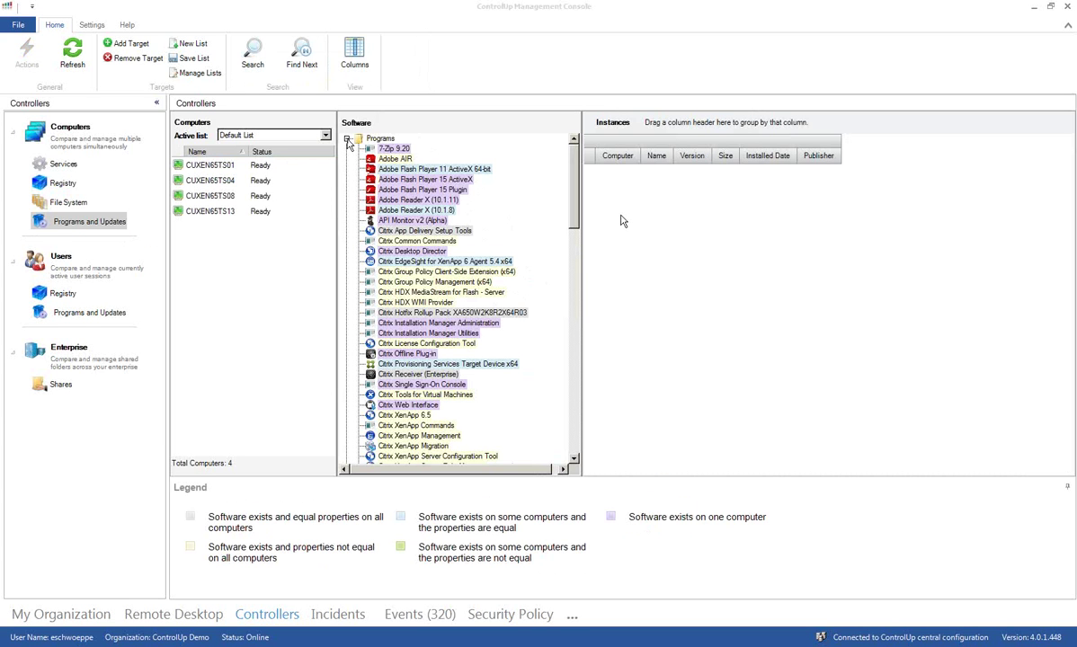
click(464, 313)
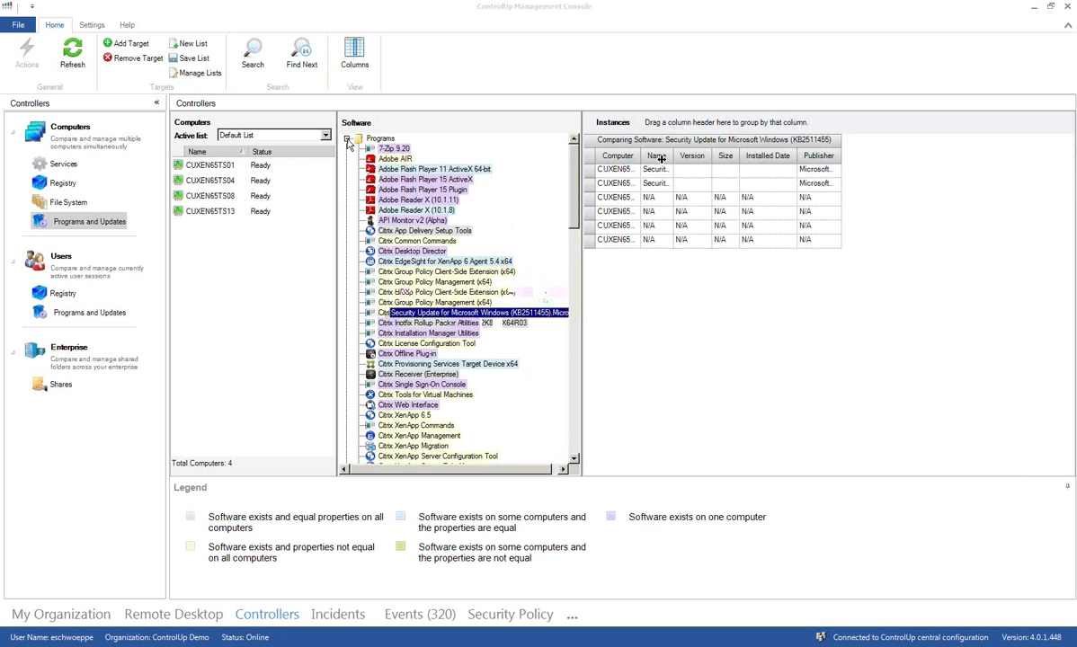
double_click(659, 158)
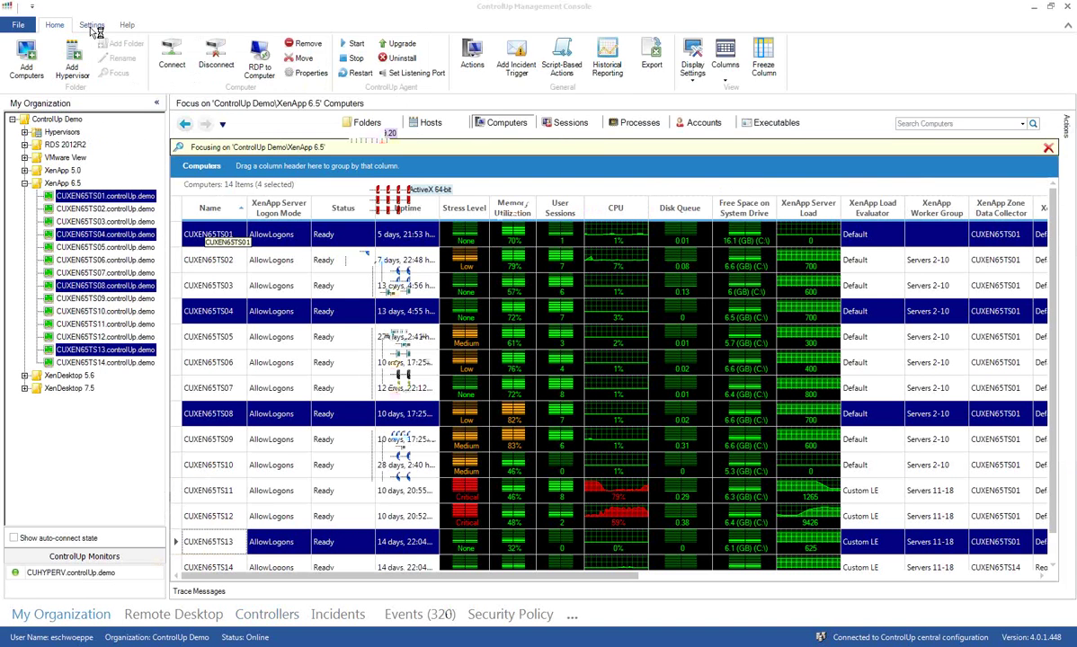
click(92, 26)
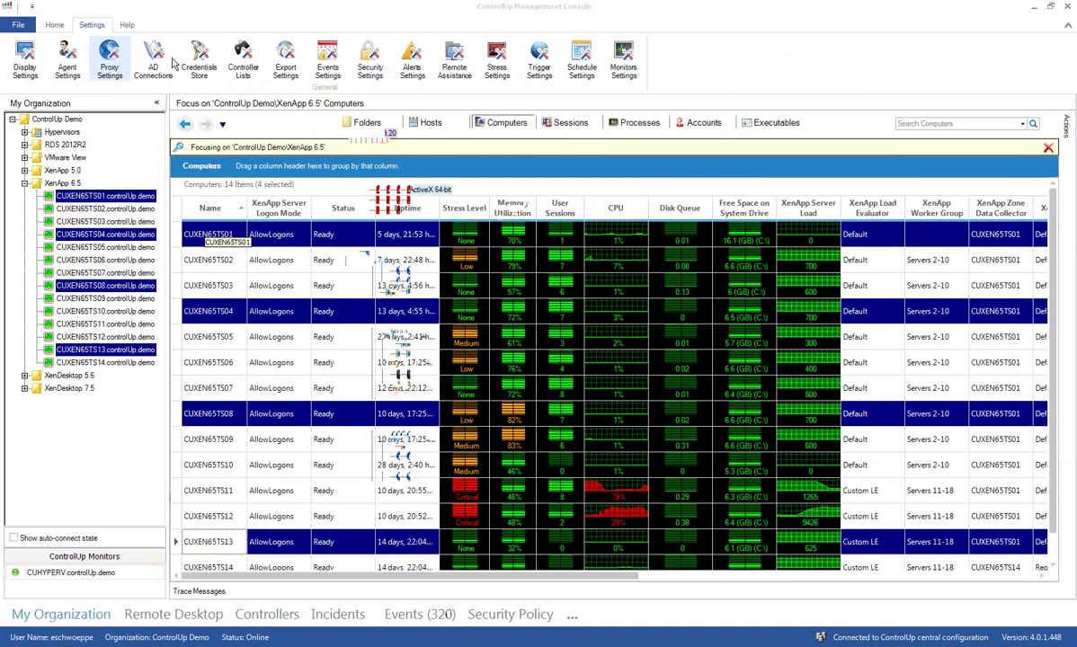
click(199, 61)
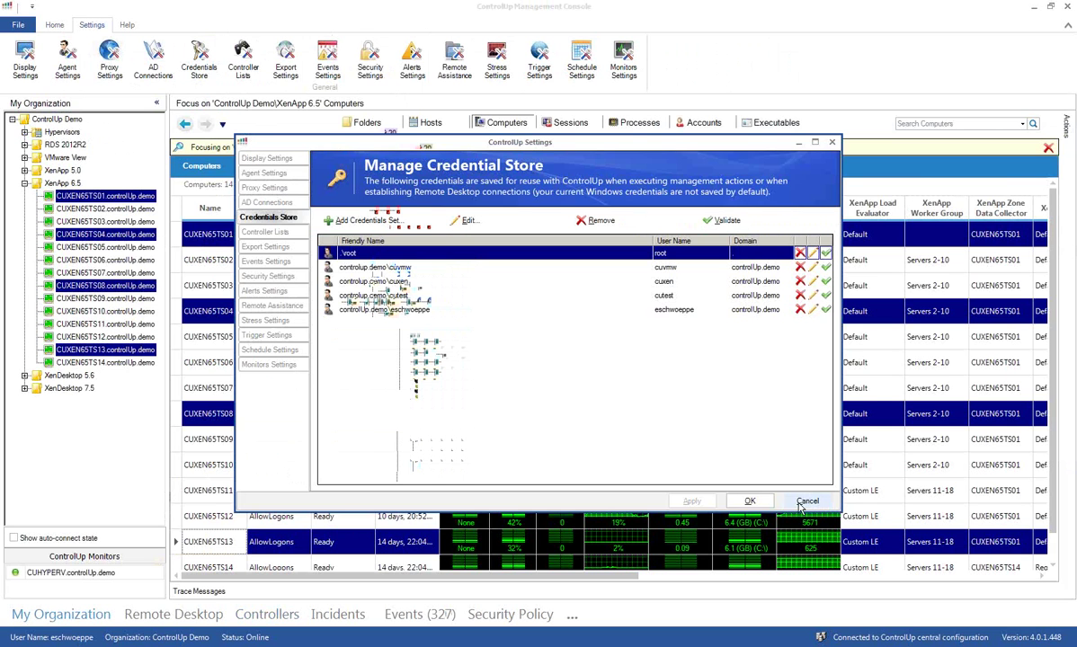
click(805, 504)
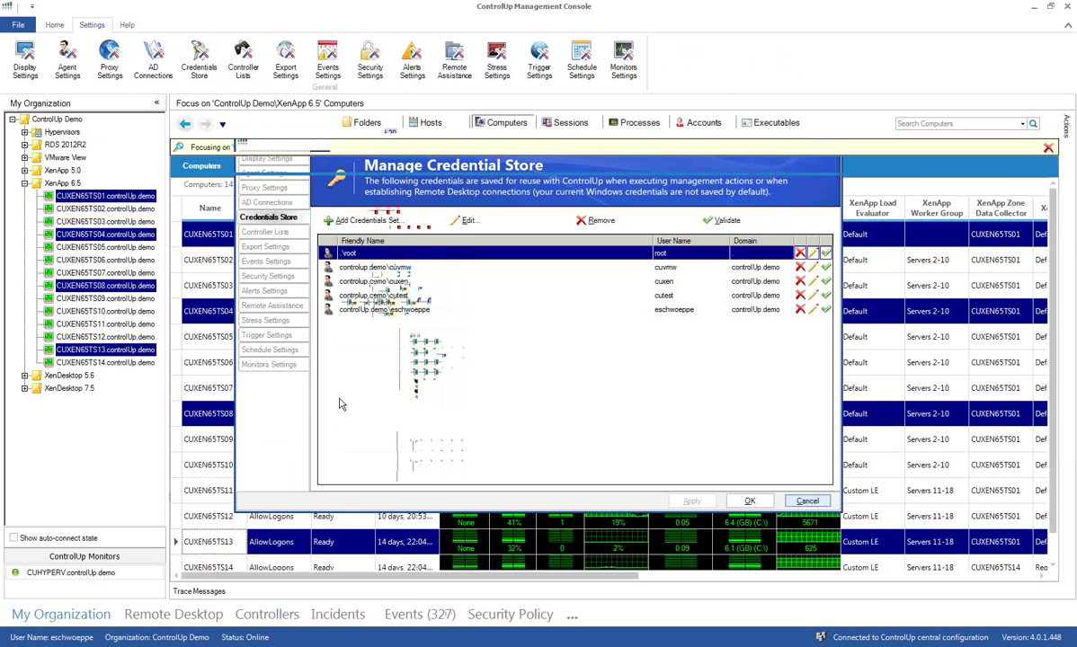
click(285, 619)
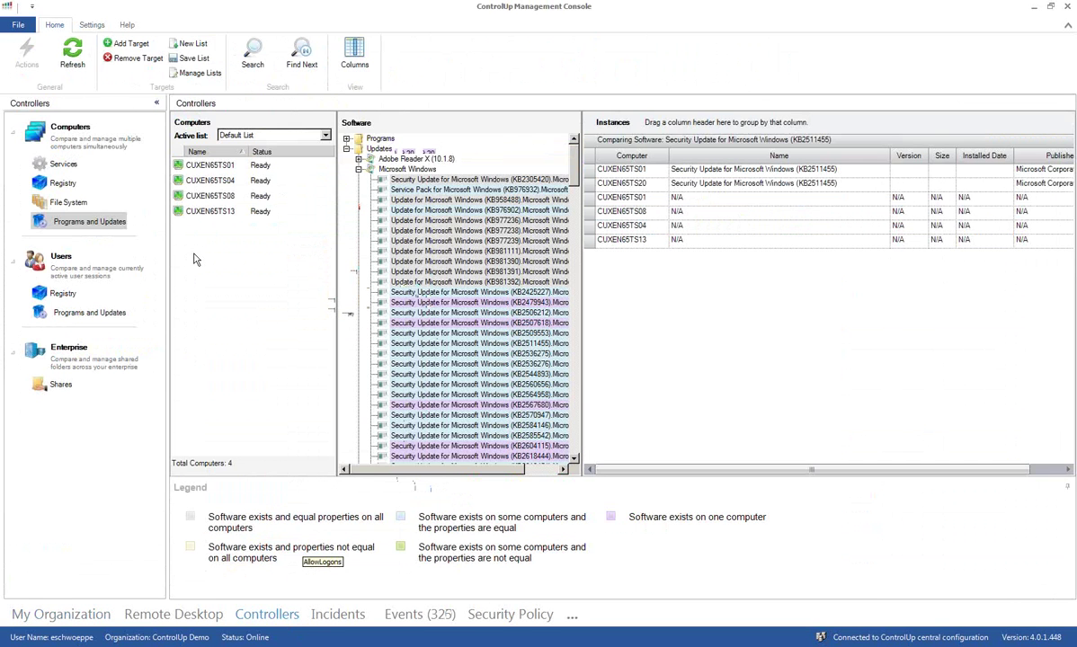
click(61, 295)
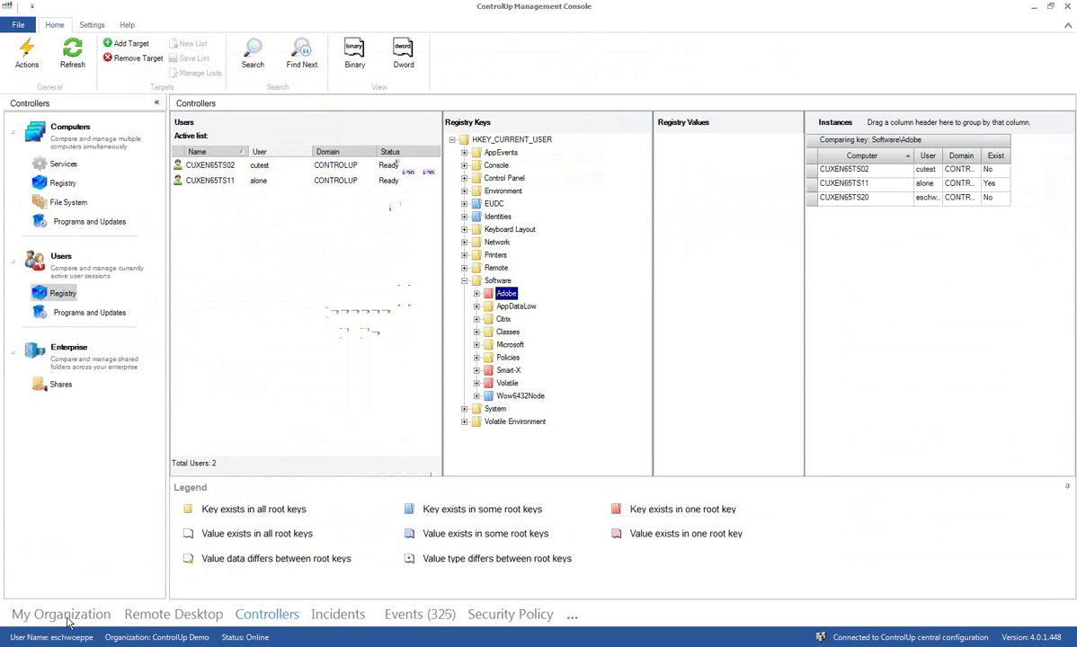
click(223, 182)
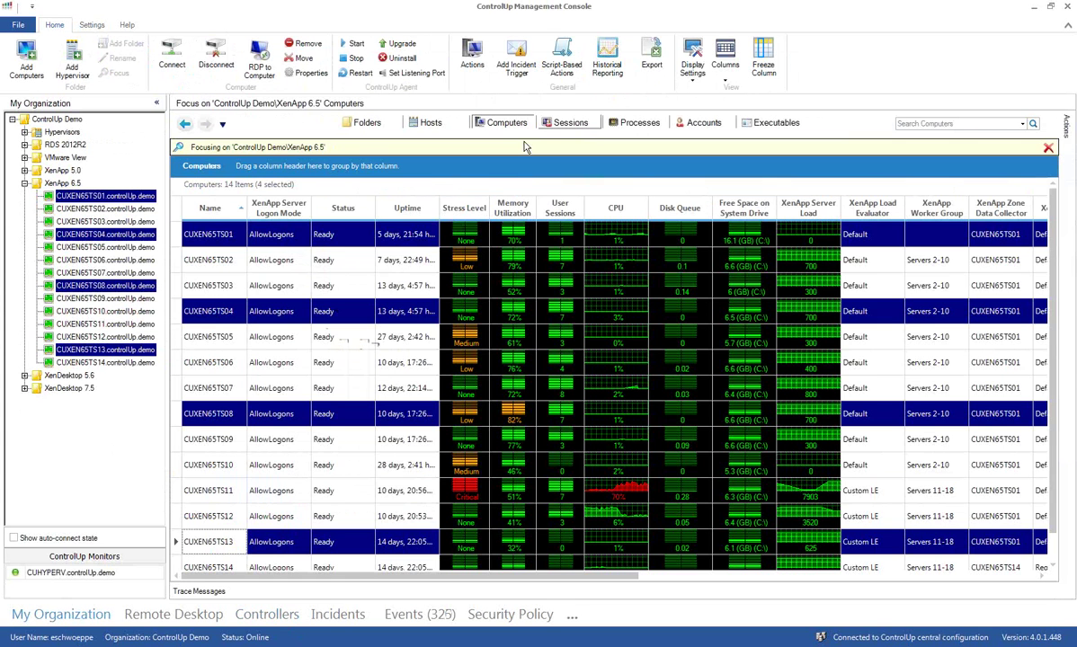
List sessions sorted by user and select three of them
click(570, 123)
click(284, 212)
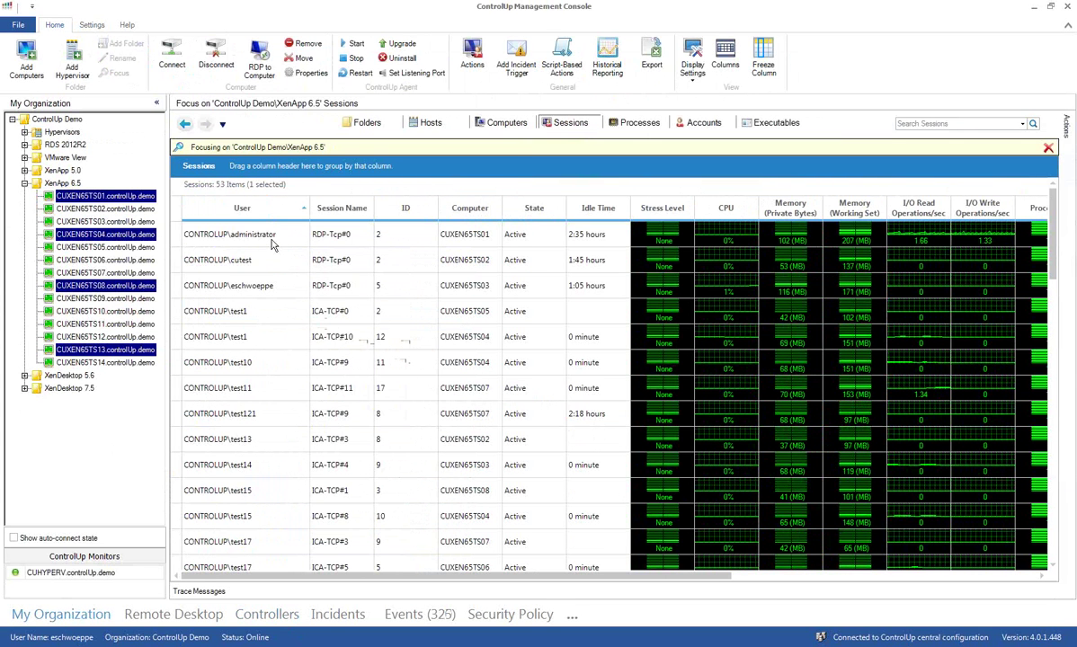
click(273, 241)
ctrl+click(265, 260)
ctrl+click(266, 311)
Compare the three sessions' registries and bring up actions for the Identities key
right_click(279, 314)
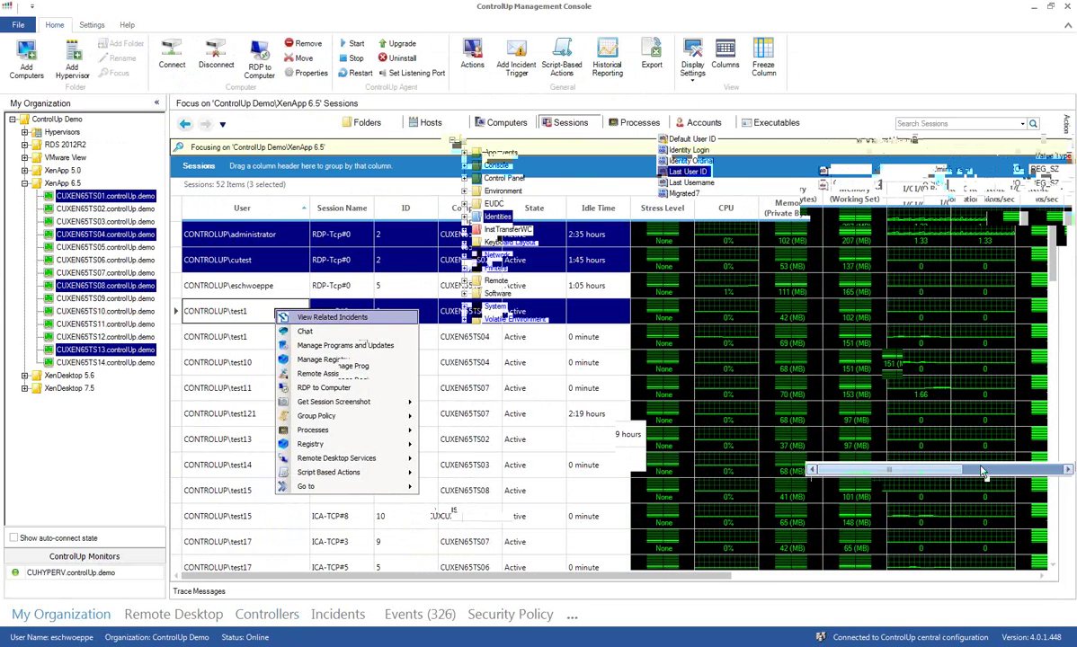
right_click(675, 172)
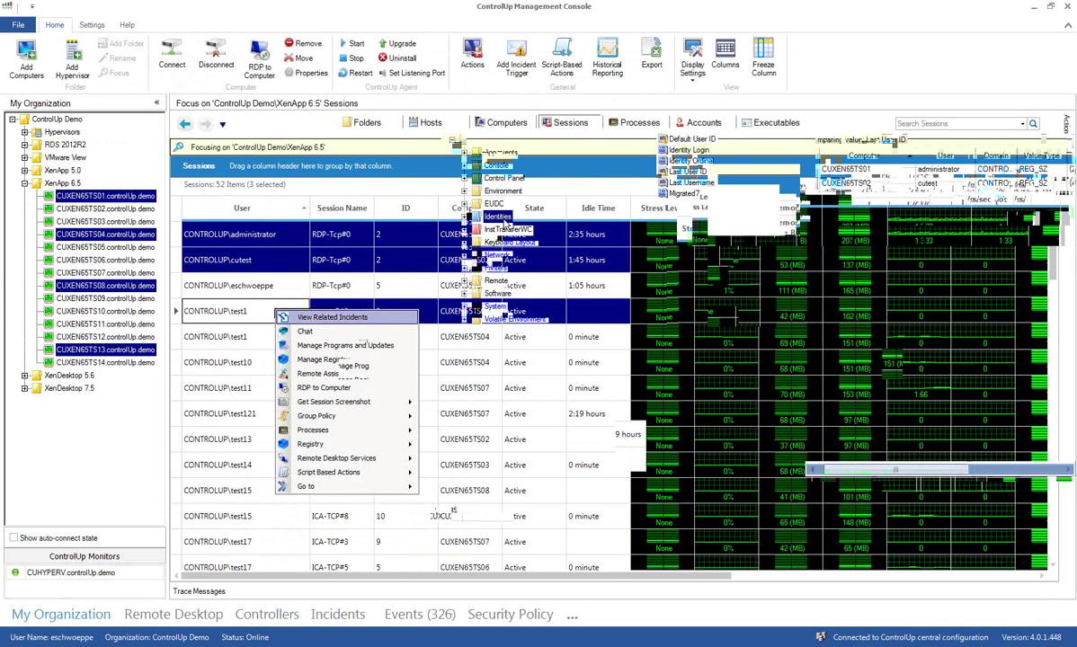
right_click(496, 222)
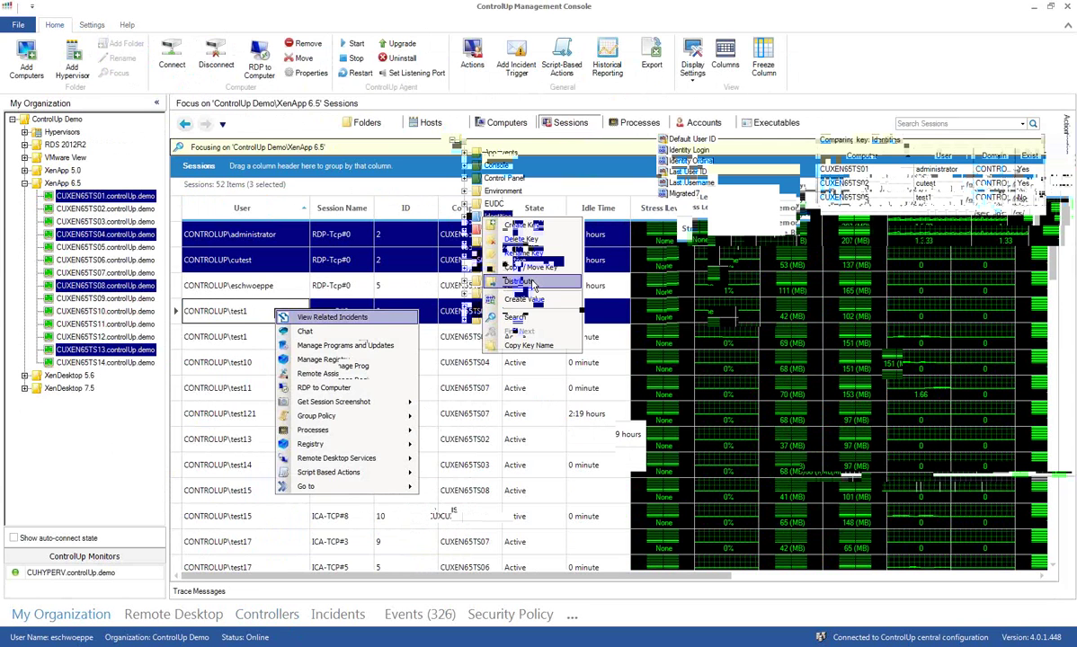
Review the Distribute Key dialog for the HKEY_CURRENT_USER Identities key, then close it
click(533, 282)
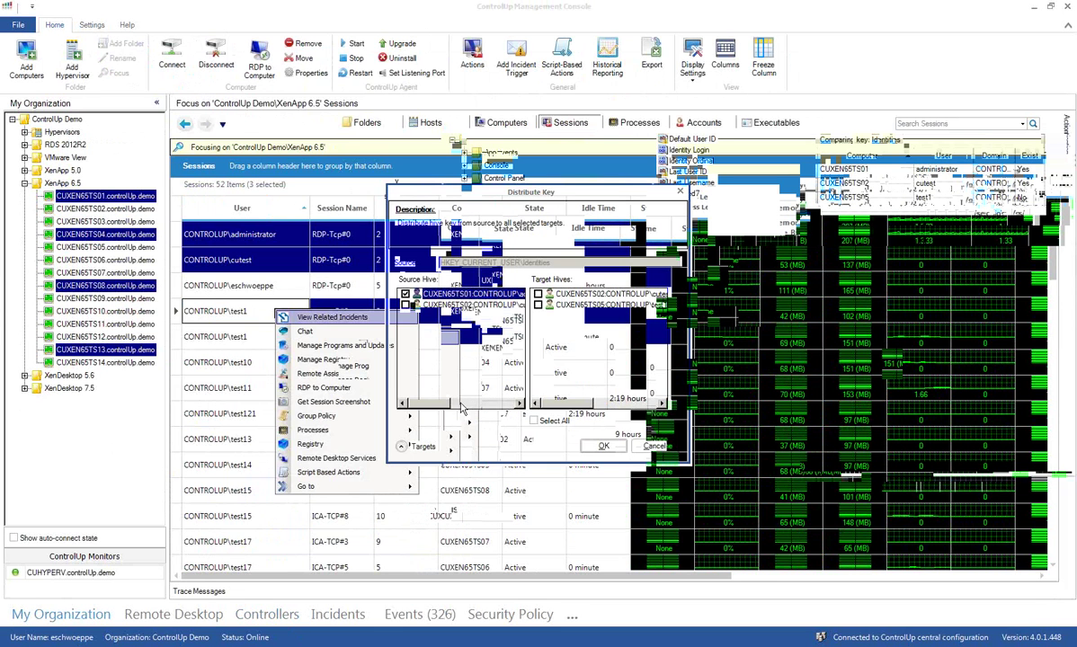
drag(461, 408, 490, 407)
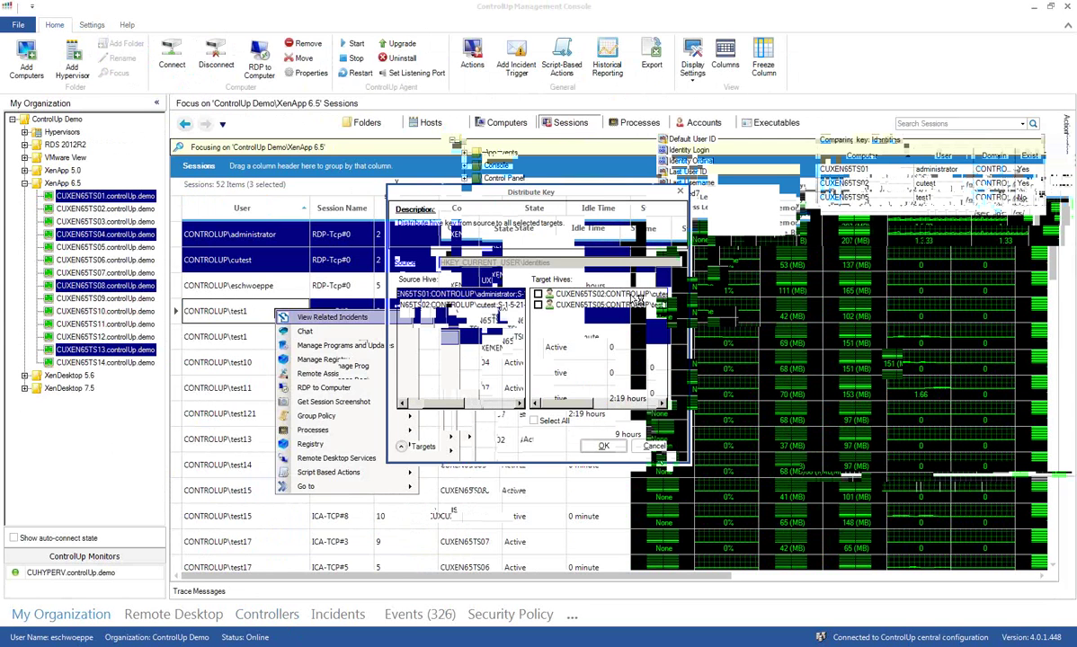
click(655, 446)
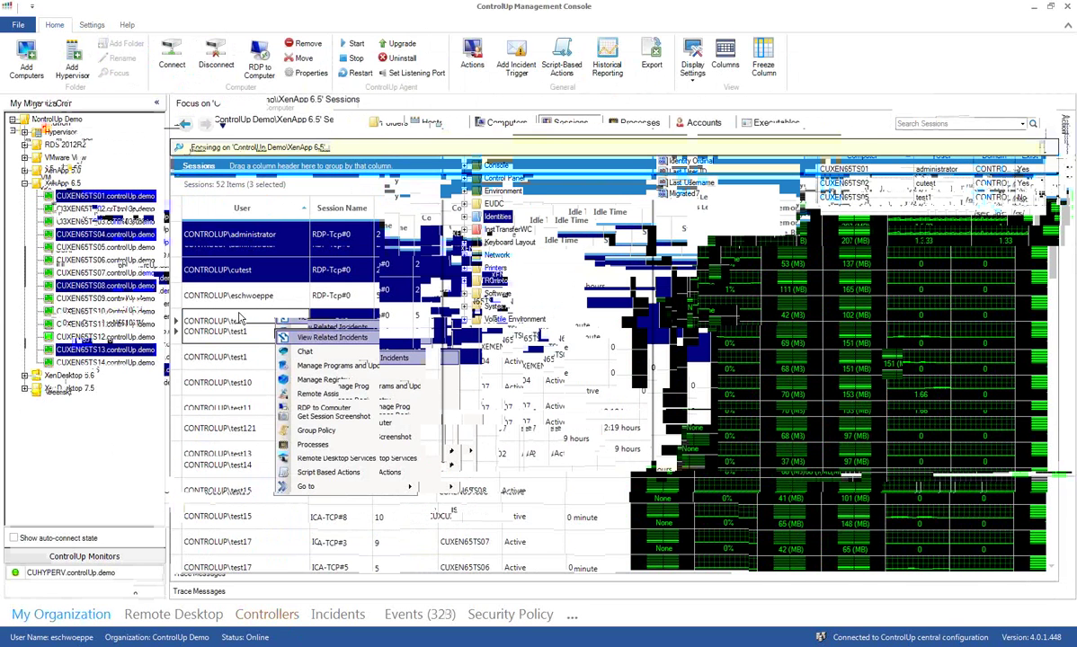
Search sessions for 'test', then replace it with 'cu' to show the CUXEN65TS02 session
click(920, 124)
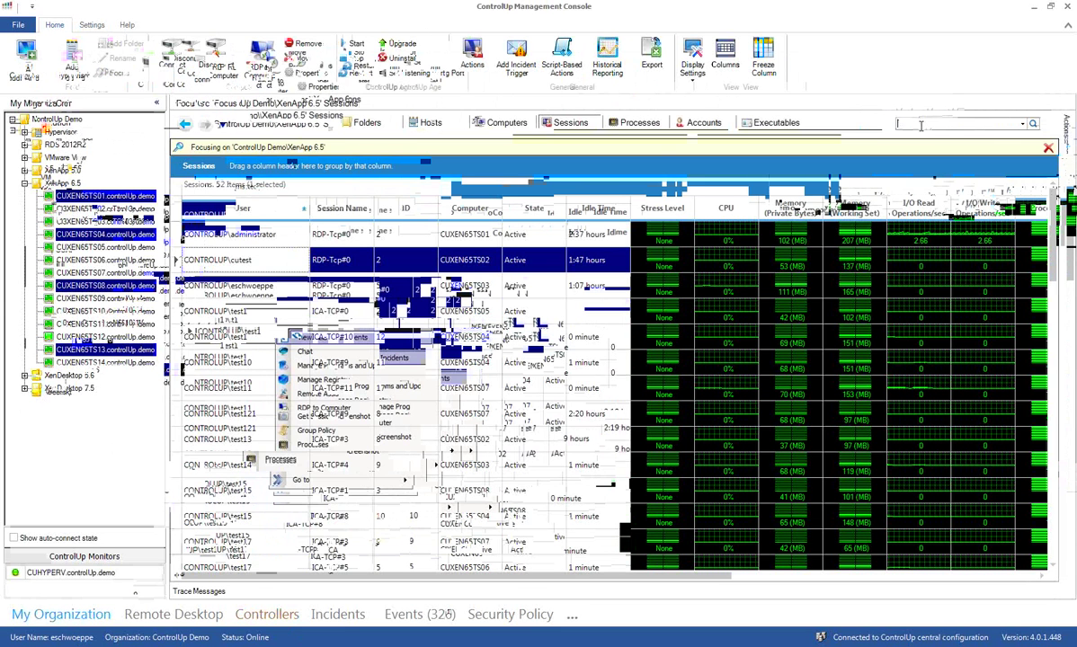
text(test)
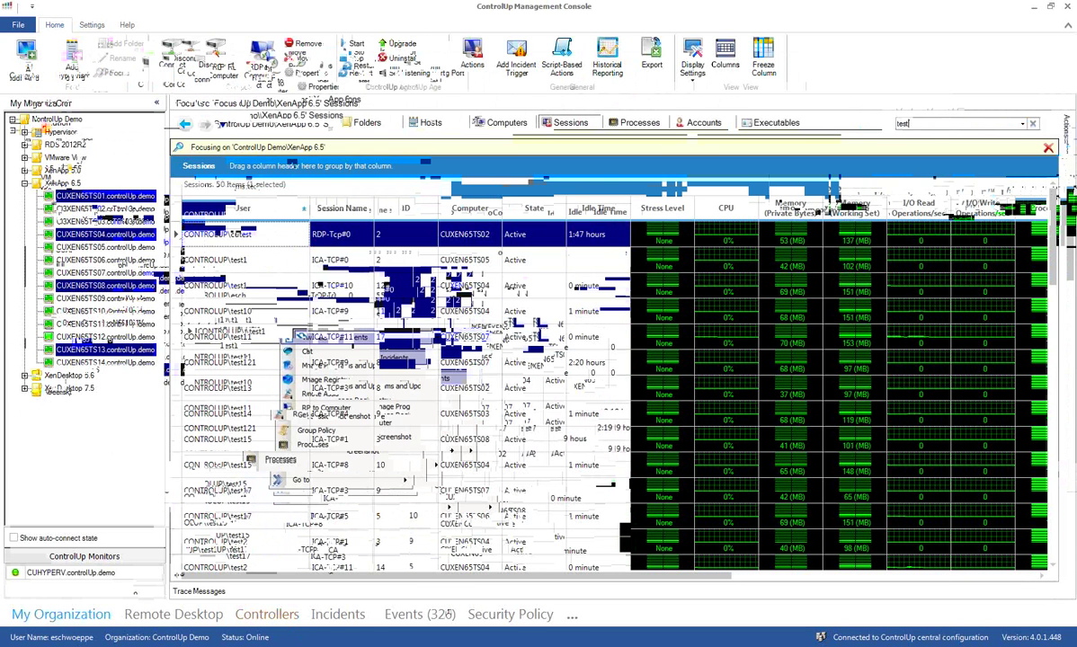
click(918, 124)
key(BackSpace)
key(BackSpace)
key(BackSpace)
key(BackSpace)
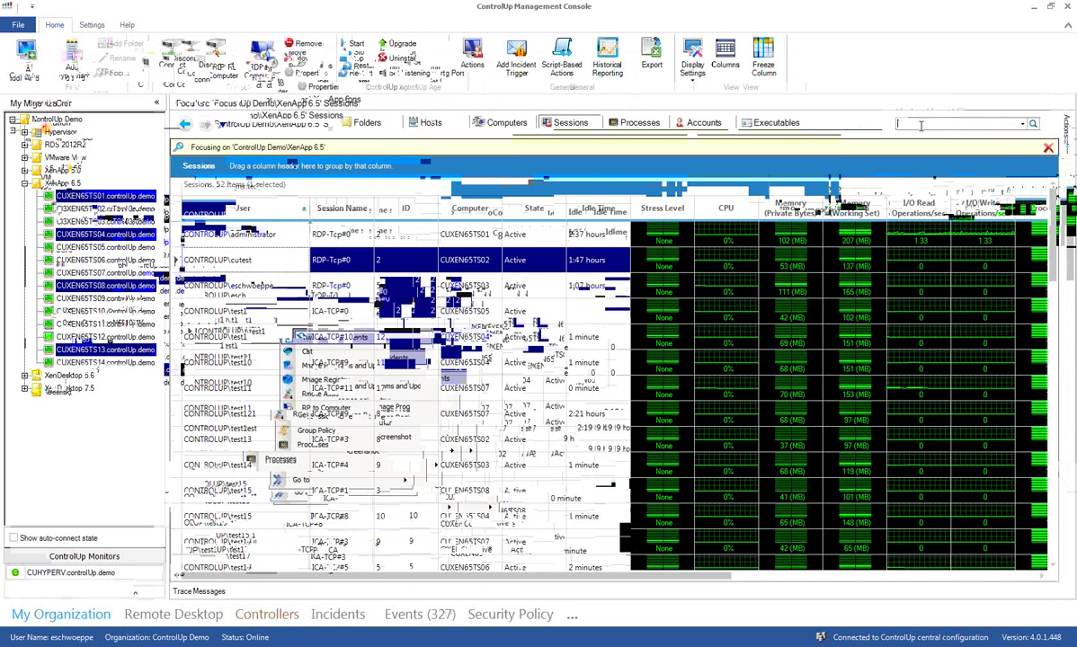
text(cu)
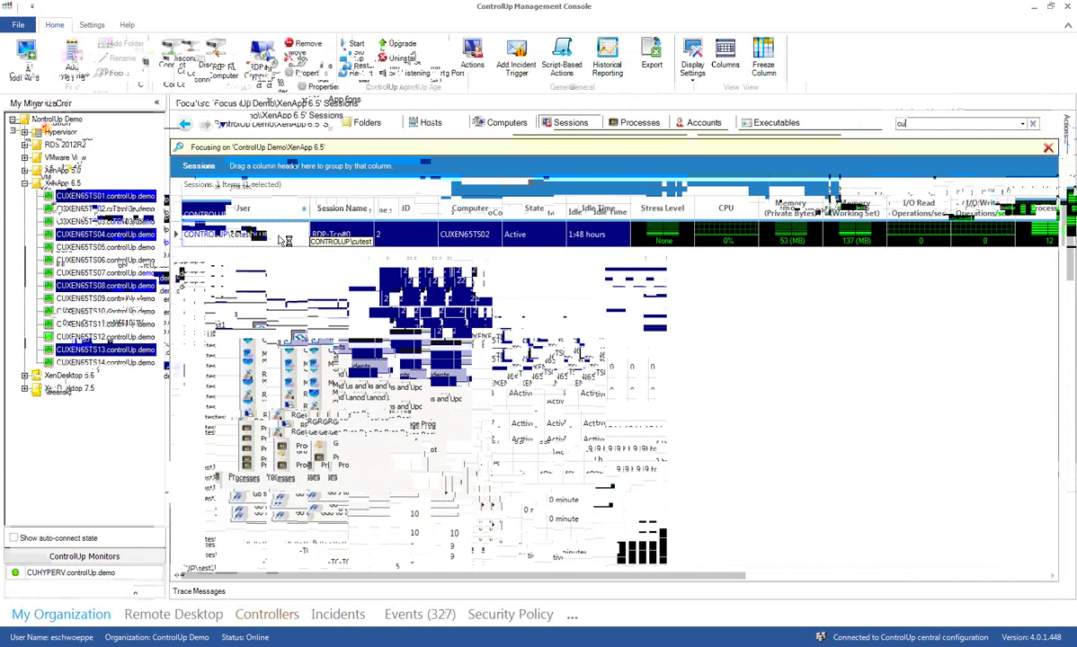
right_click(281, 237)
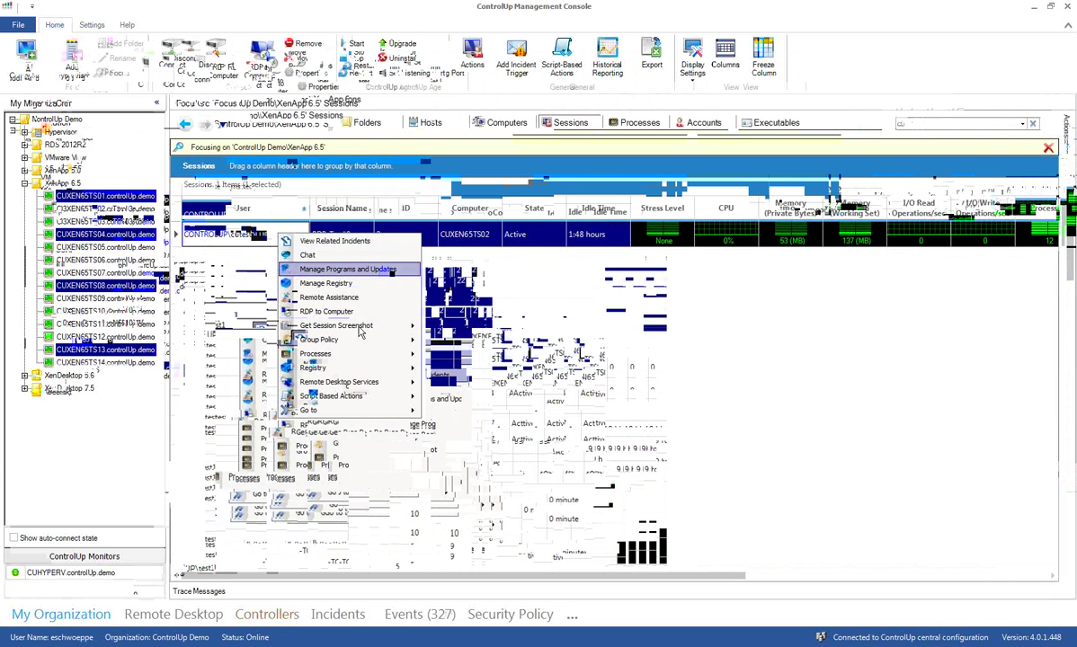
mouse_move(414, 341)
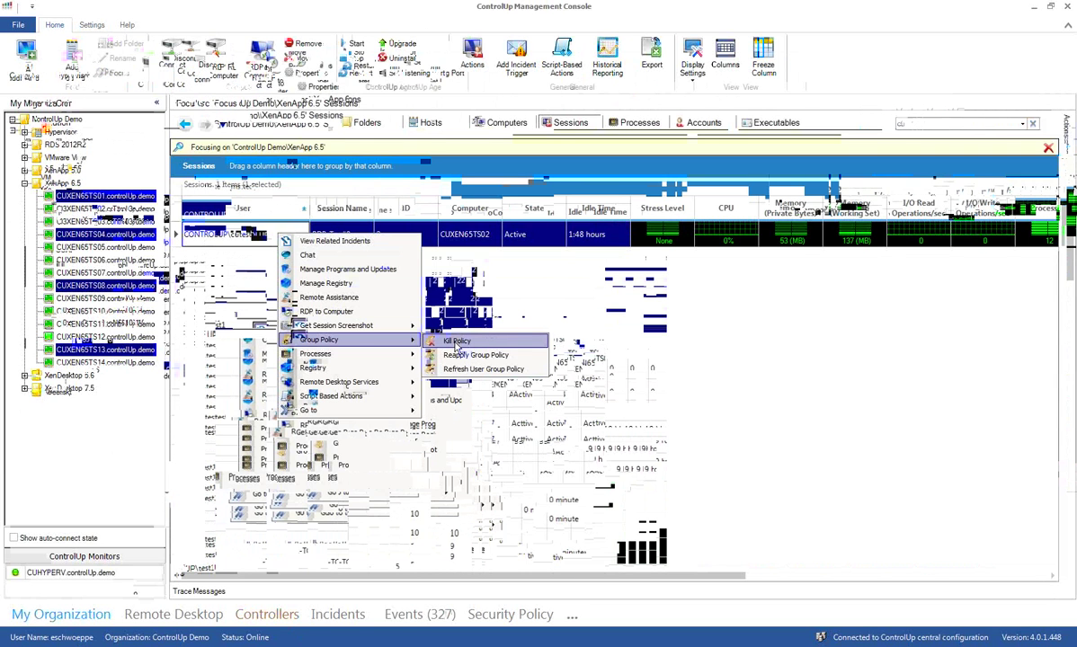
click(745, 480)
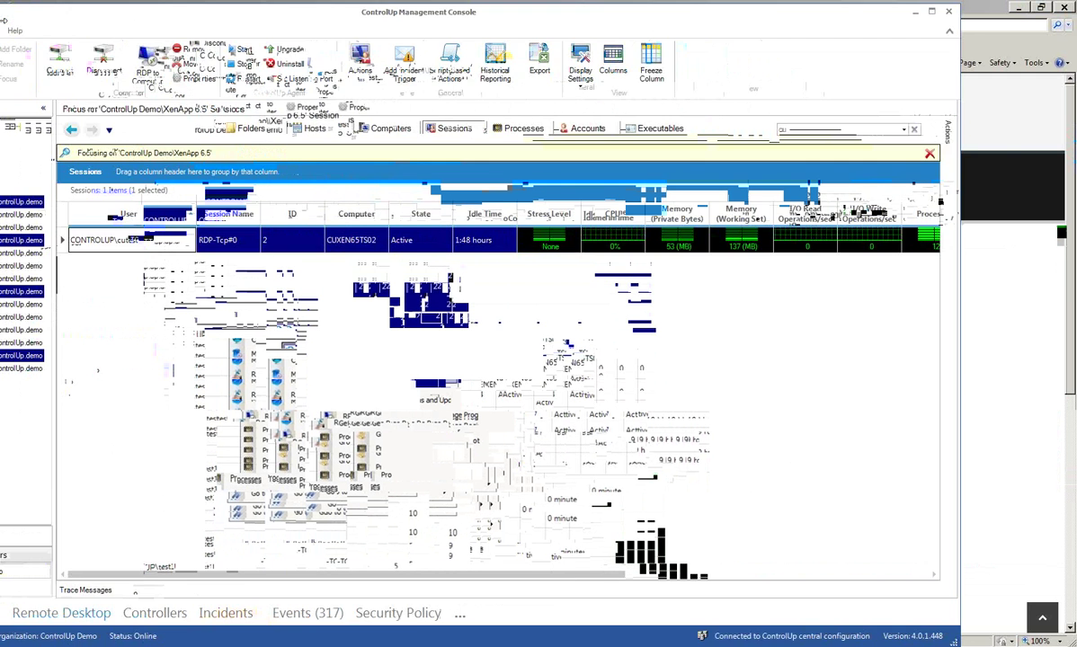
double_click(674, 18)
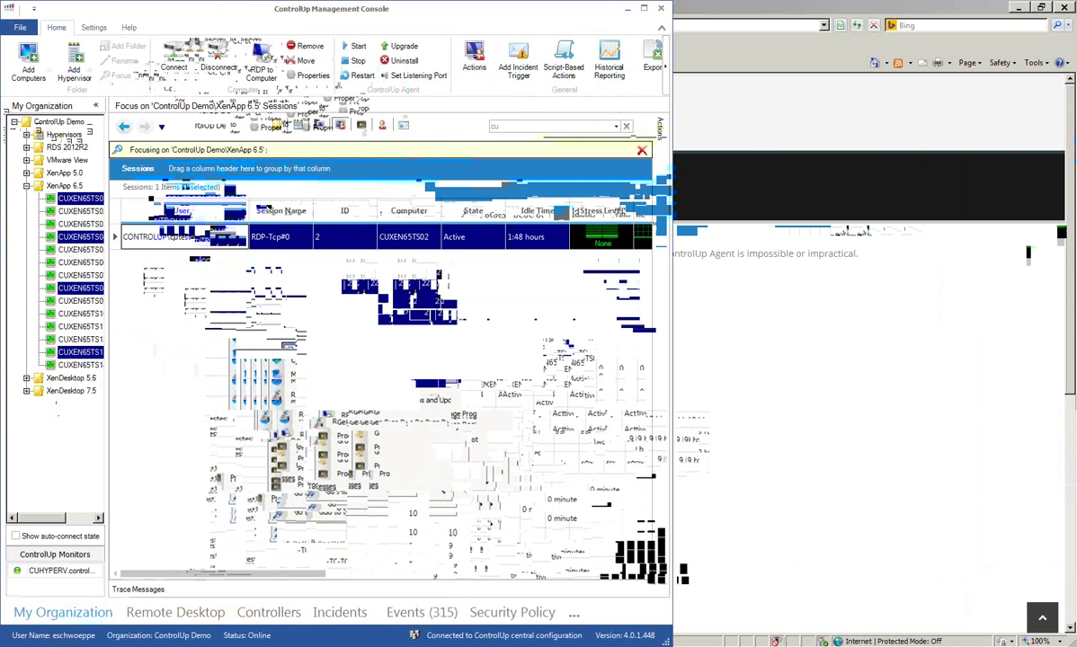
Move the restored console window left, revealing the RDP Connection to CUXEN65TS02
mouse_move(249, 643)
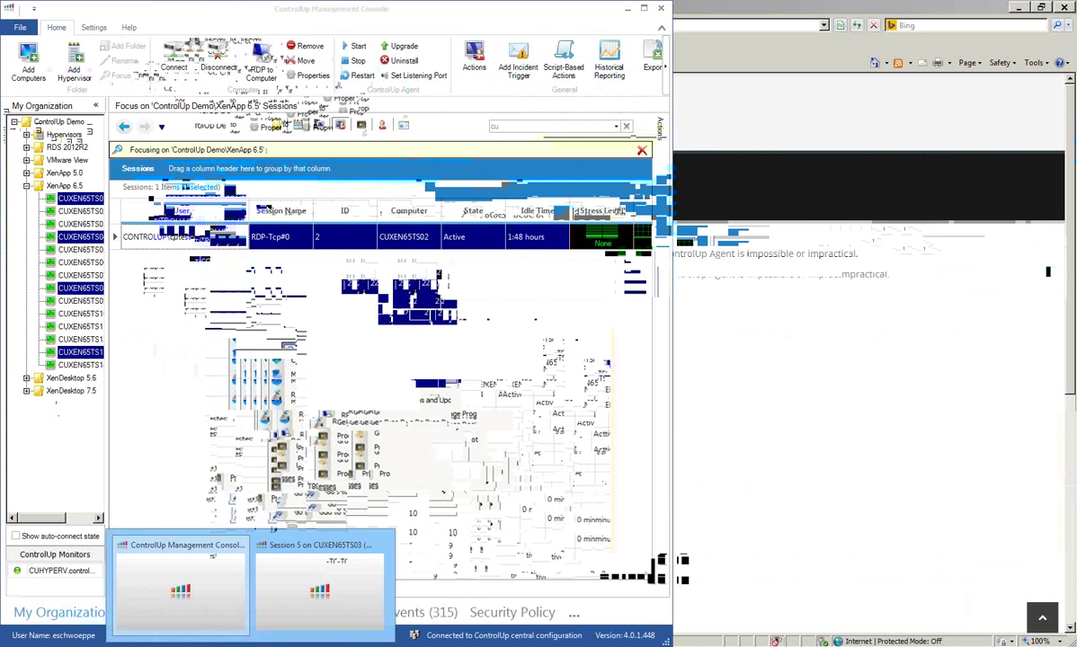
drag(879, 27, 367, 20)
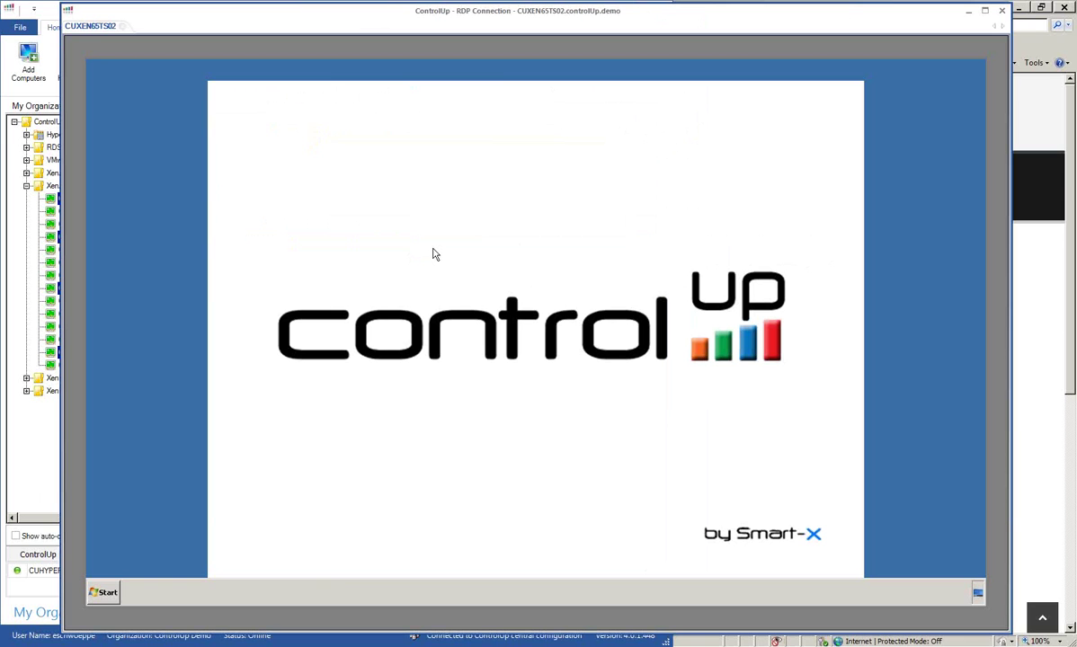
Open and cancel Windows Security in the remote session, then shrink the RDP window to the right
click(107, 591)
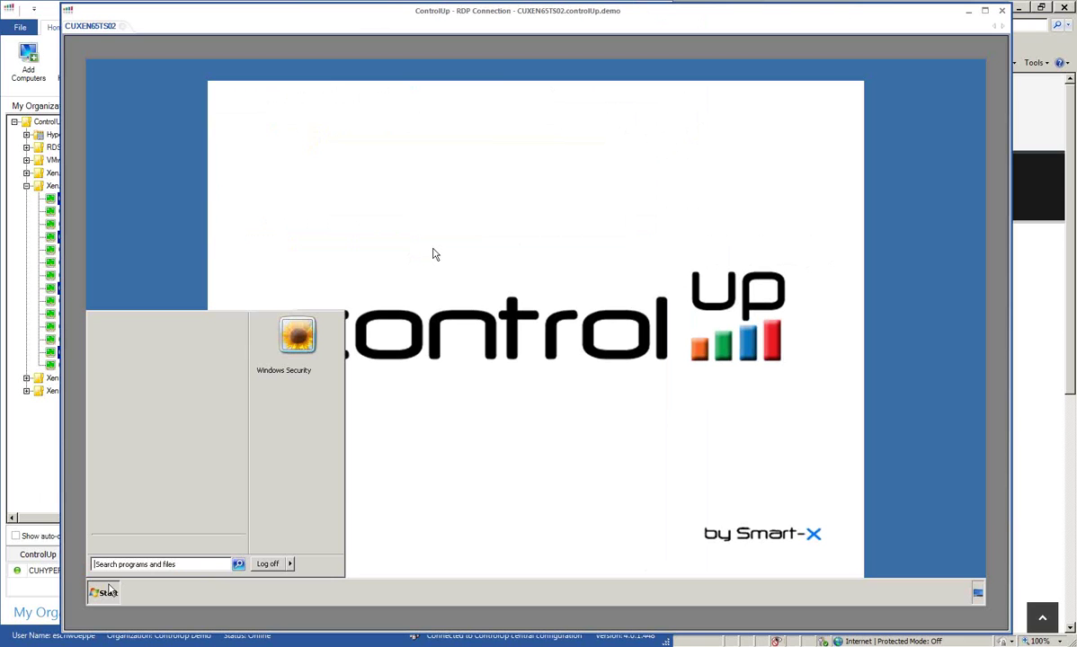
click(294, 373)
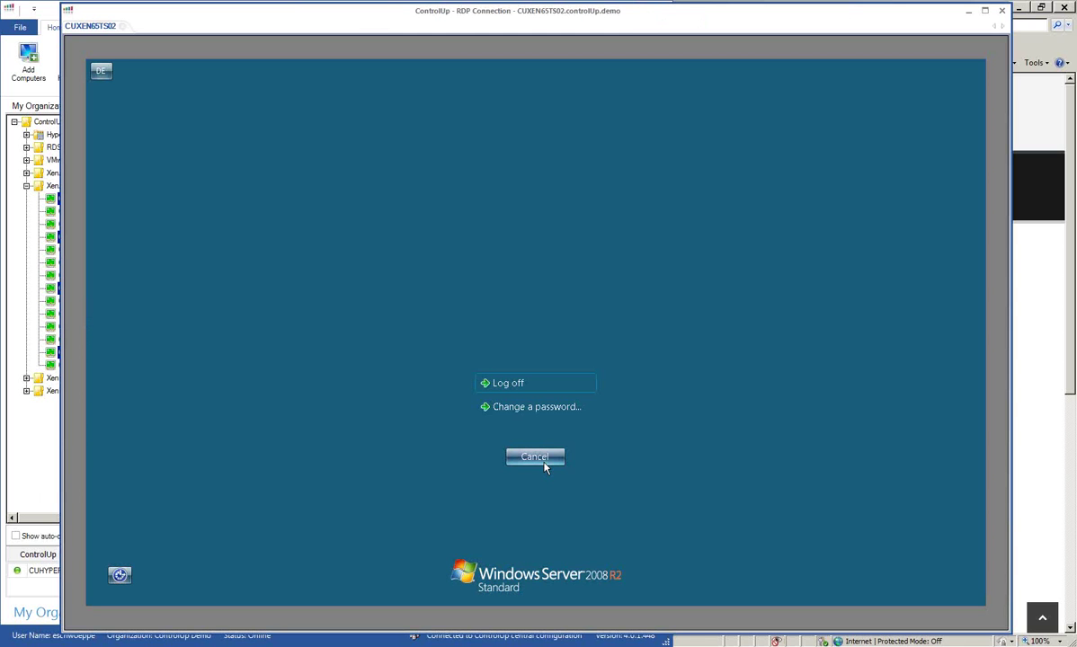
click(544, 465)
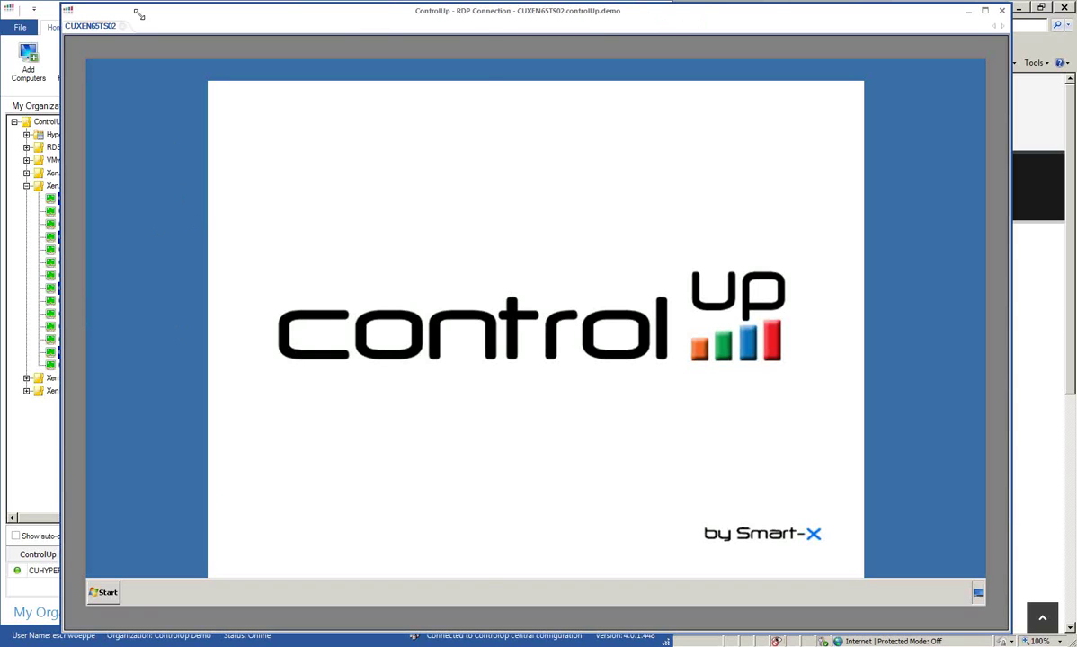
drag(57, 5, 490, 43)
drag(730, 58, 805, 12)
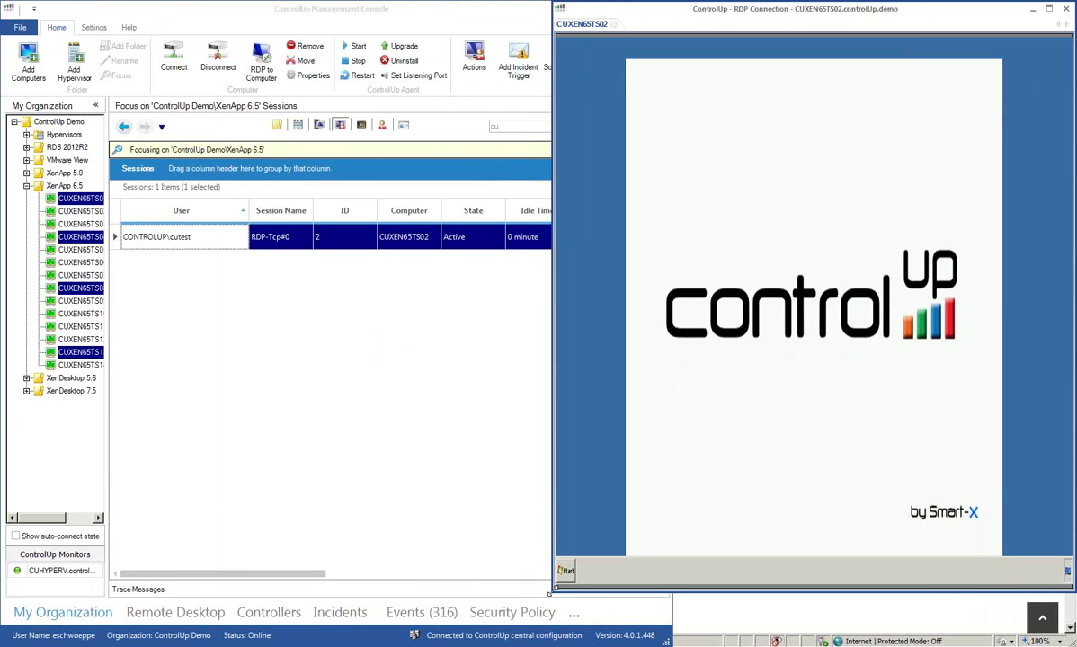
Narrow the RDP window further and run Group Policy > Kill Policy on the CUXEN65TS02 session
drag(555, 588, 674, 592)
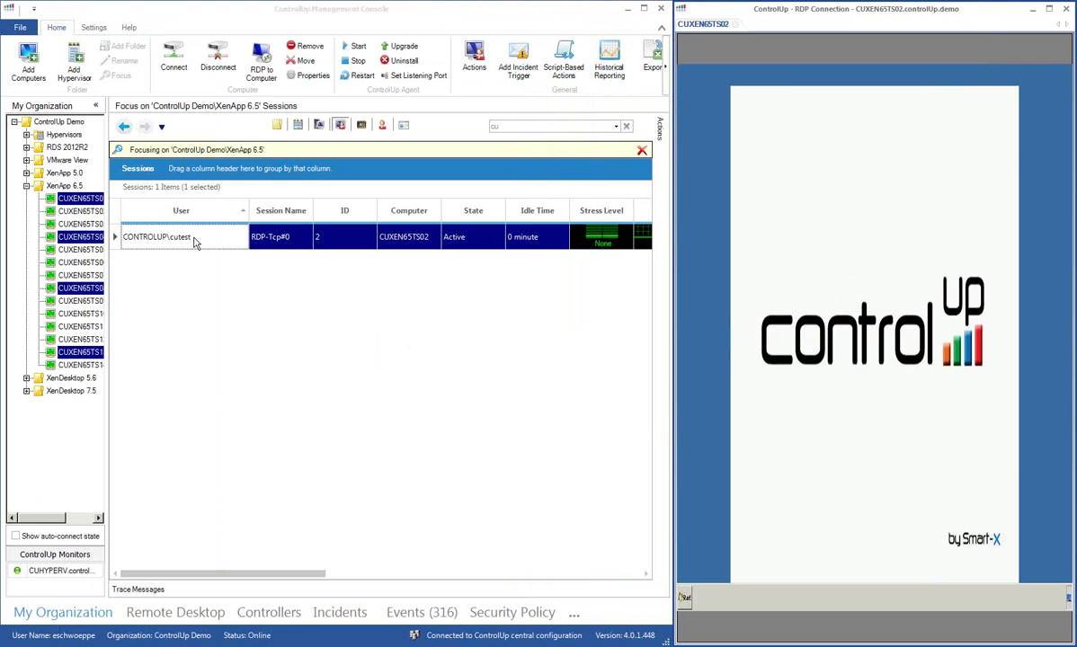
click(272, 329)
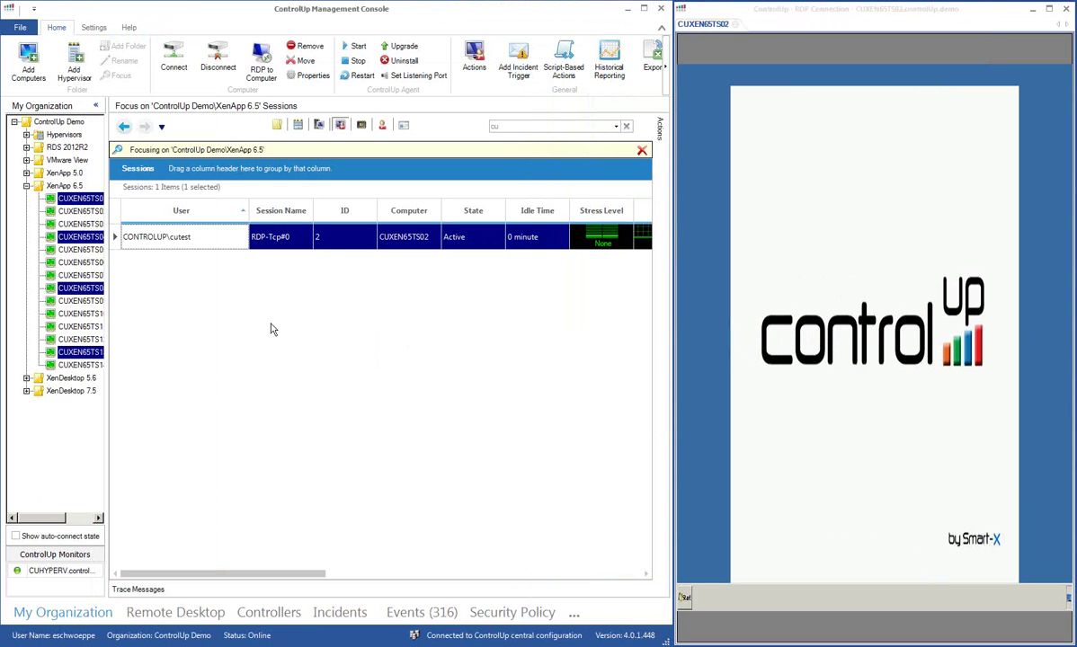
right_click(194, 237)
mouse_move(297, 341)
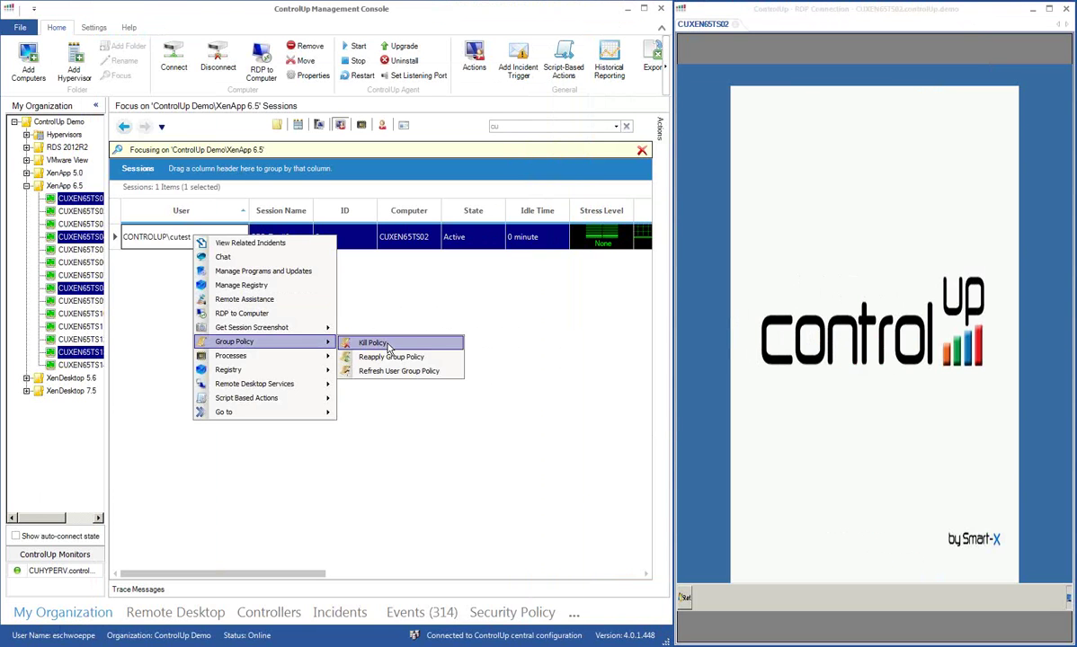
click(387, 346)
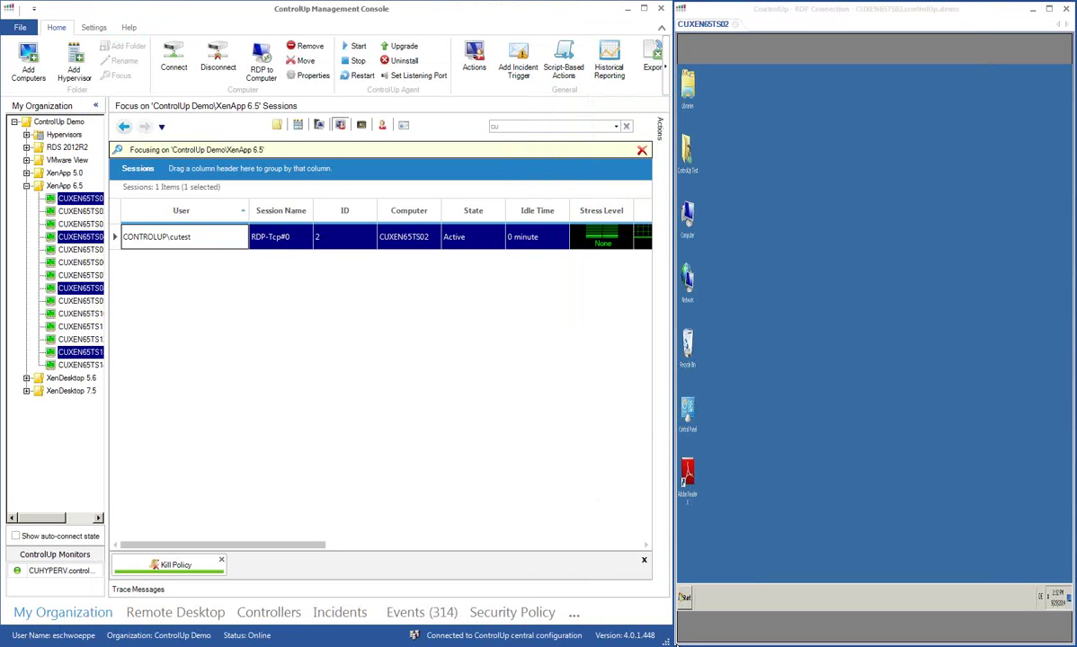
Open Computer from the remote Start menu to list CUXEN65TS02's disk and CD drives
drag(117, 600, 74, 619)
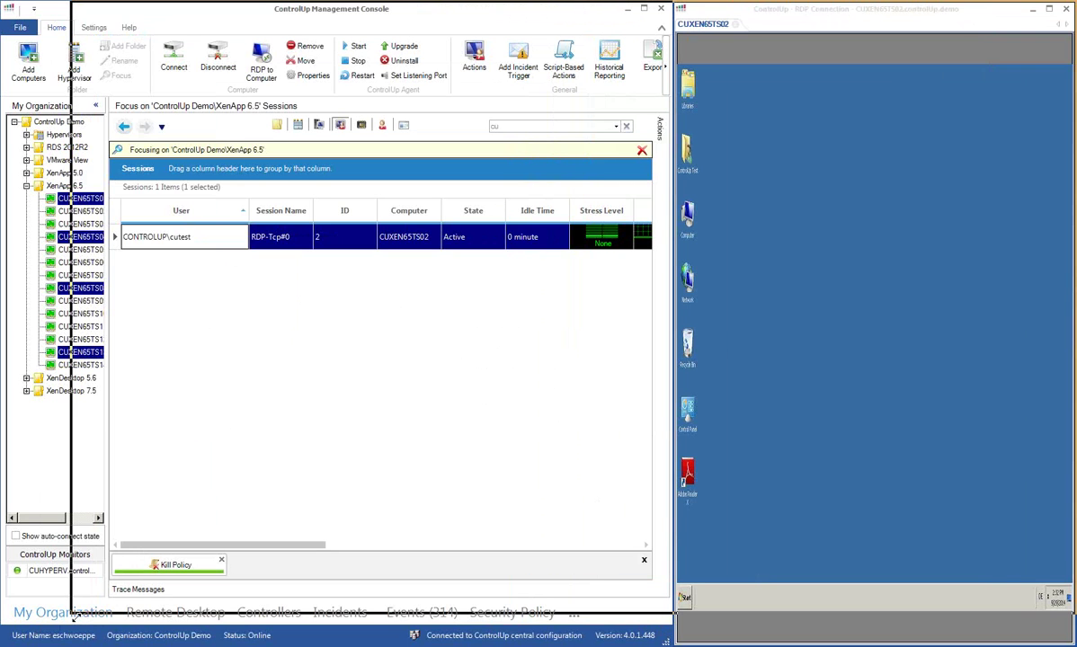
click(158, 586)
click(321, 400)
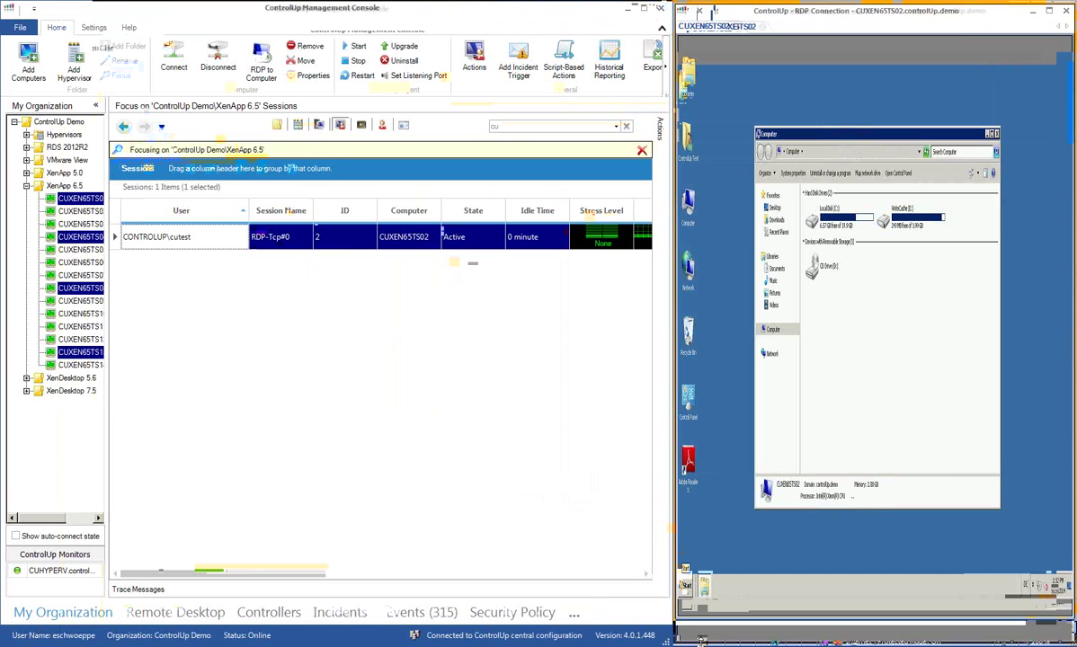
right_click(227, 239)
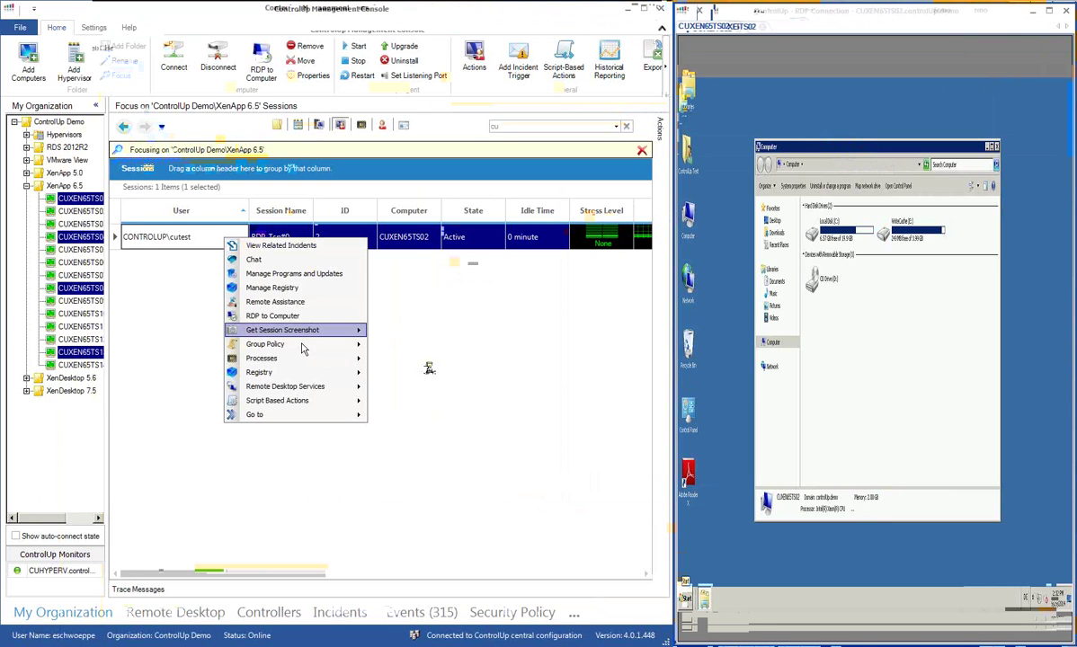
Reapply Group Policy to the CUXEN65TS02 session and check the restricted remote Start menu
click(420, 368)
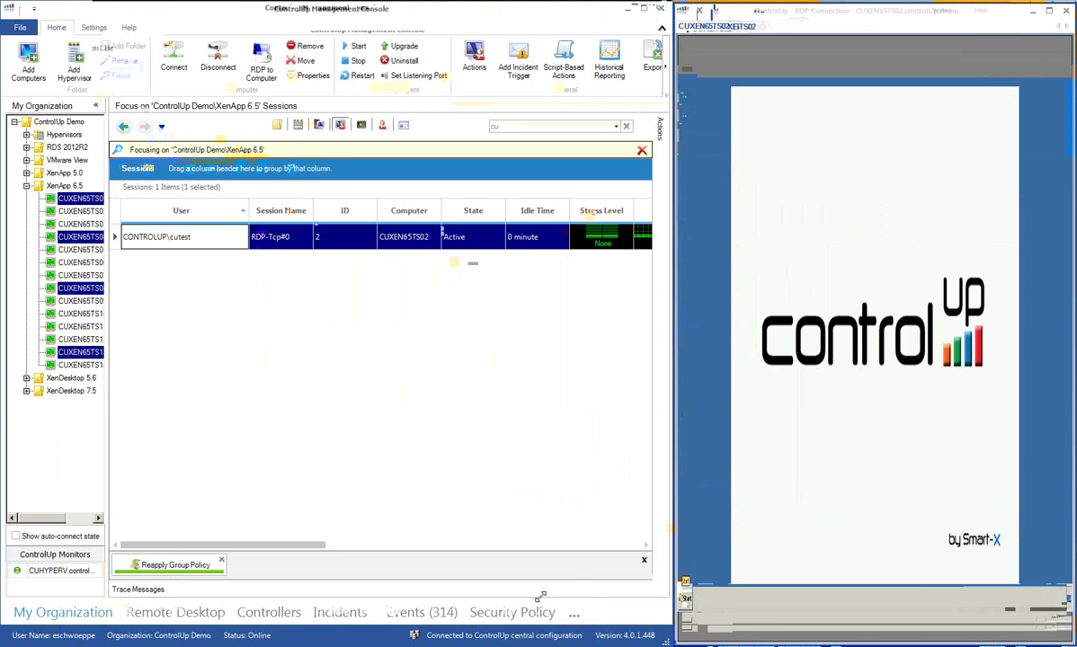
drag(540, 596, 79, 638)
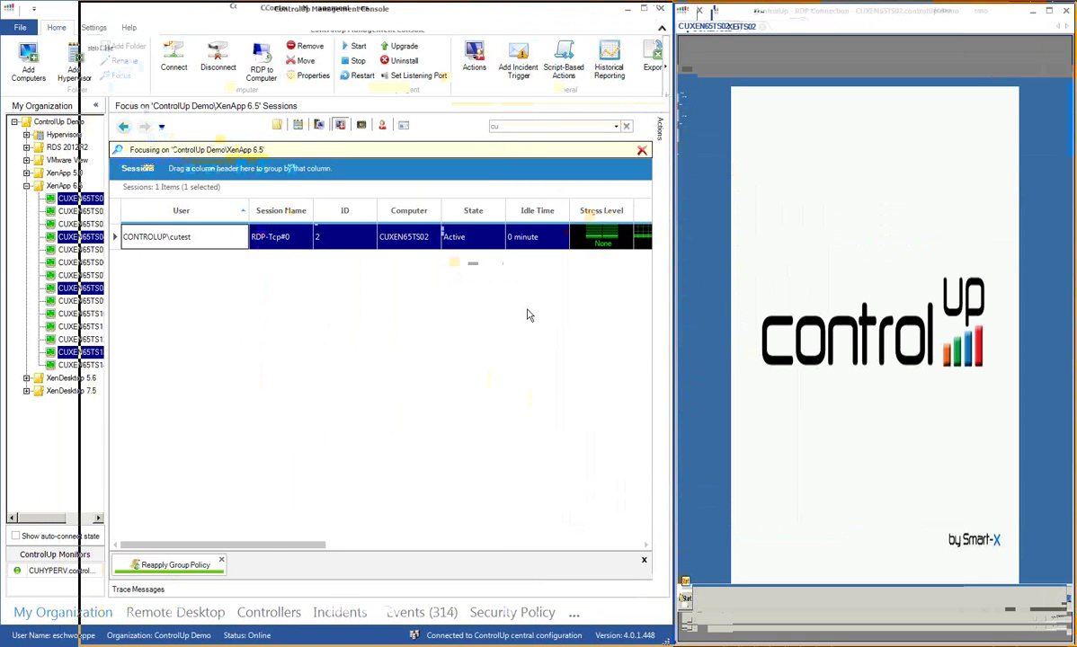
click(155, 600)
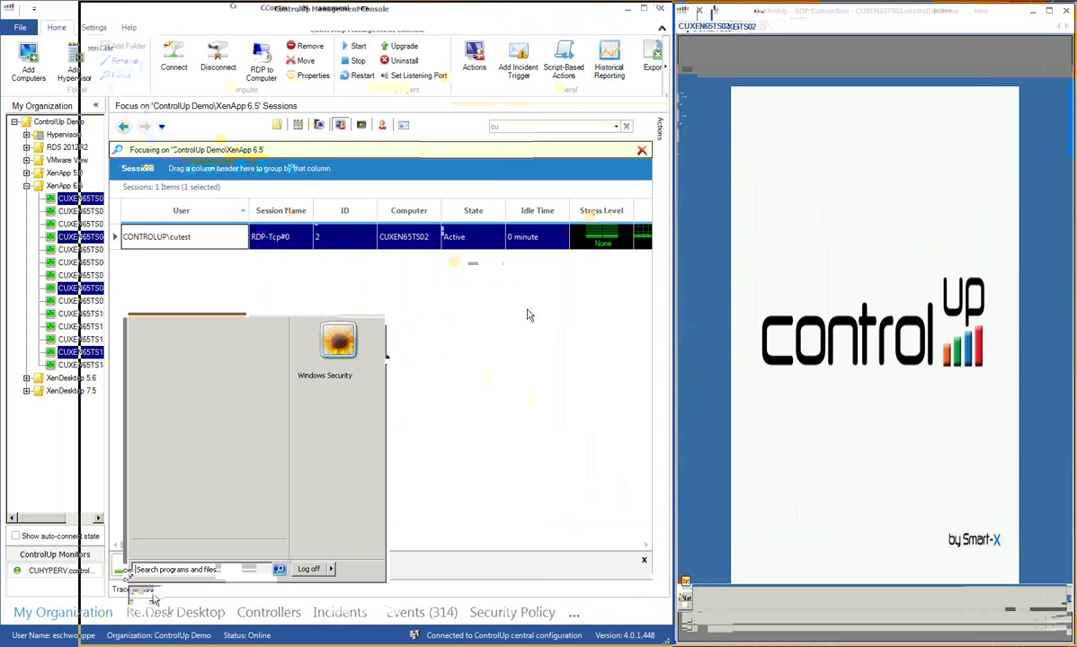
click(154, 599)
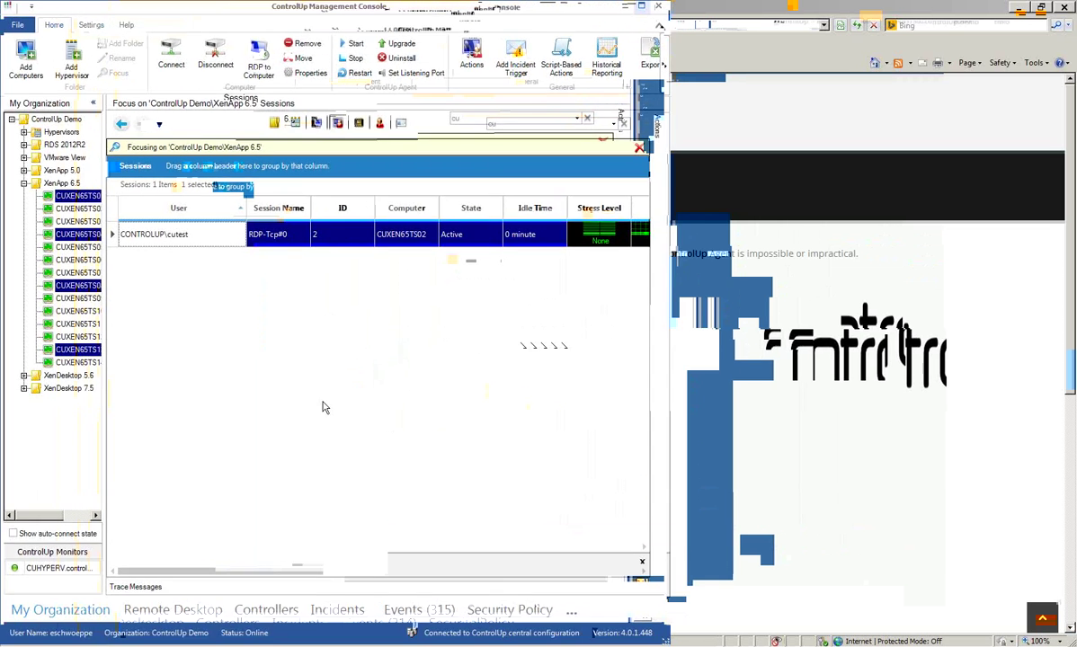
Maximize the console and bring up the session's Remote Desktop Services actions in its context menu
key(super+Up)
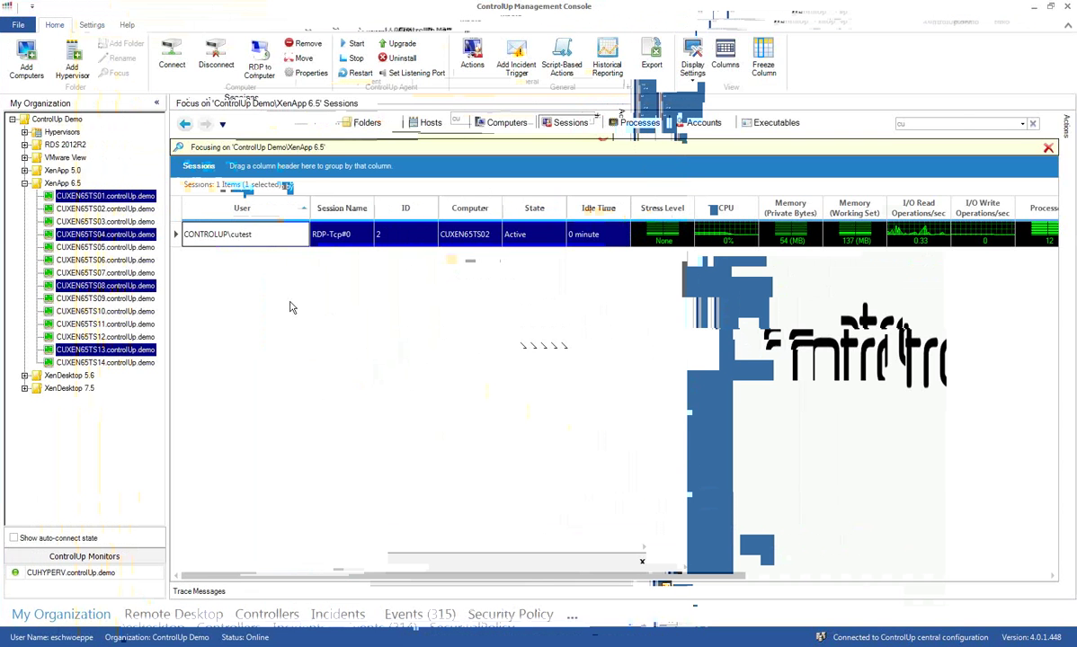
right_click(259, 237)
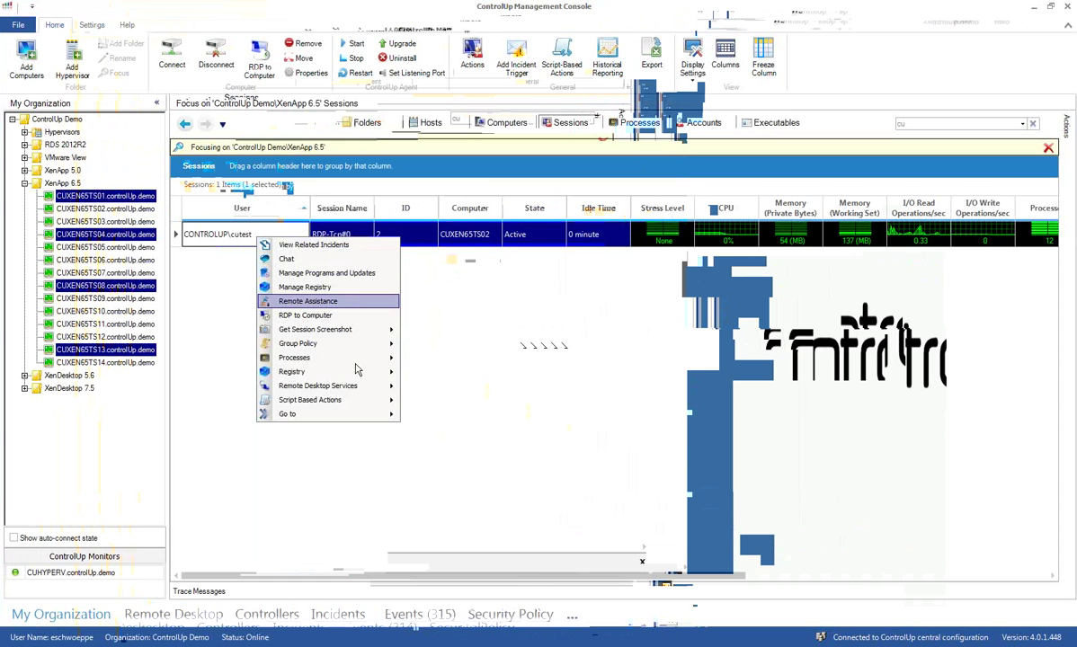
mouse_move(359, 385)
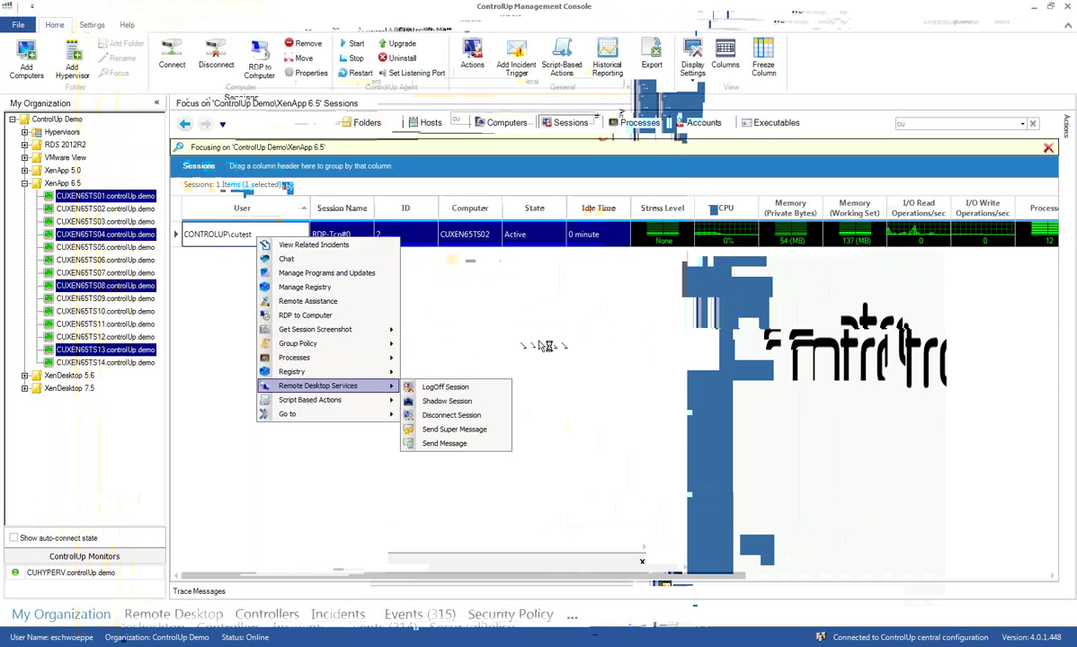
click(270, 234)
right_click(275, 237)
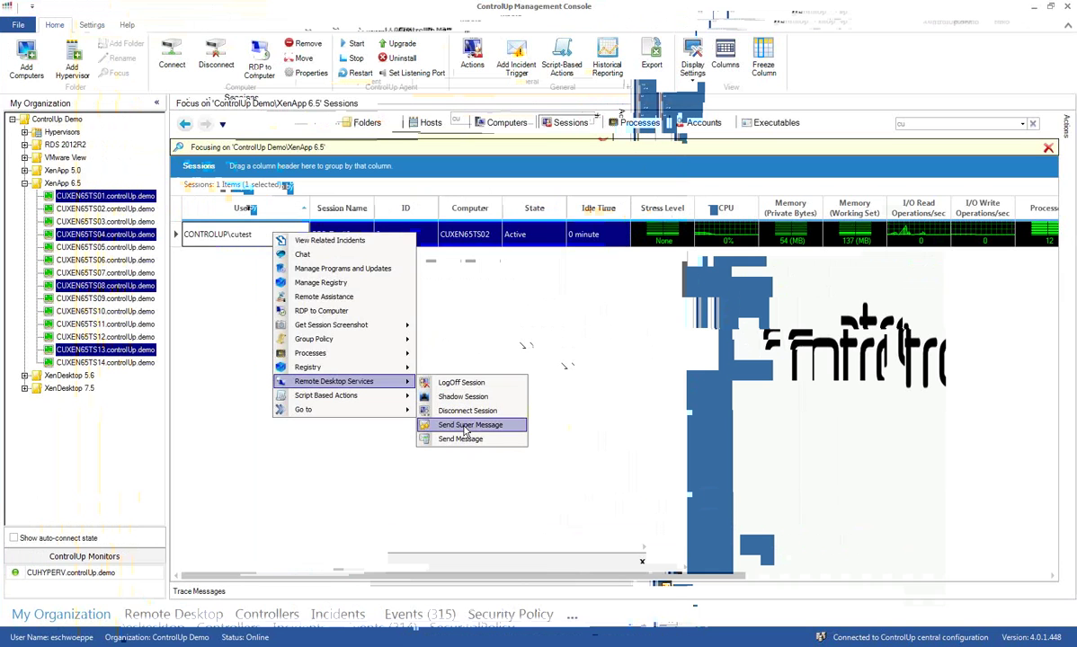
Start a Send Super Message draft for the session, trying Insert Image and cancelling the file choice
click(470, 424)
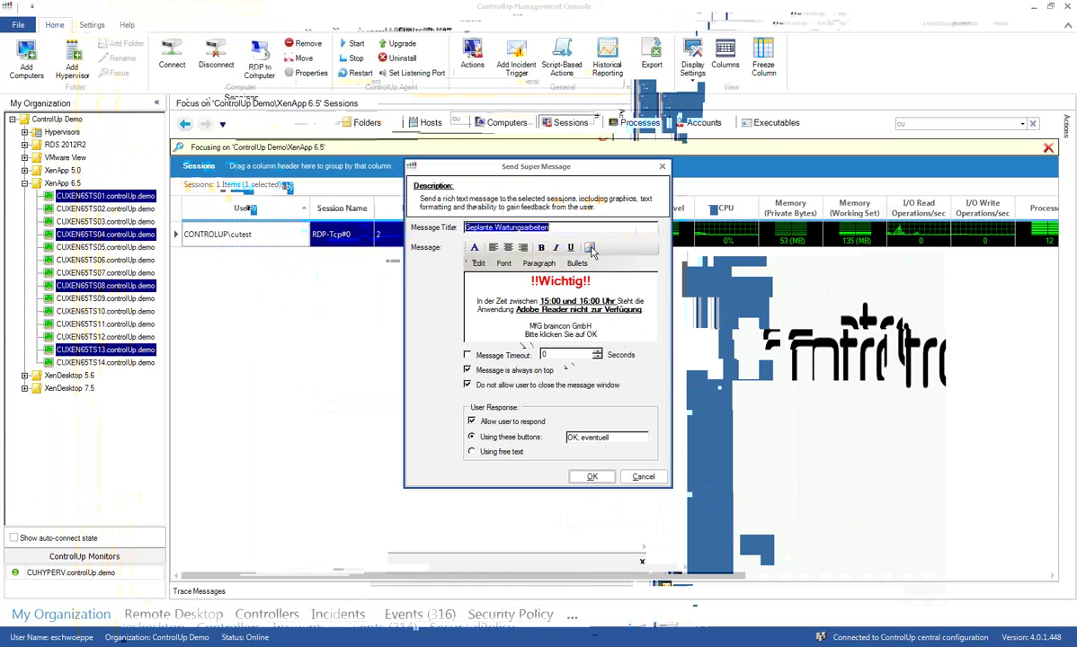
click(590, 248)
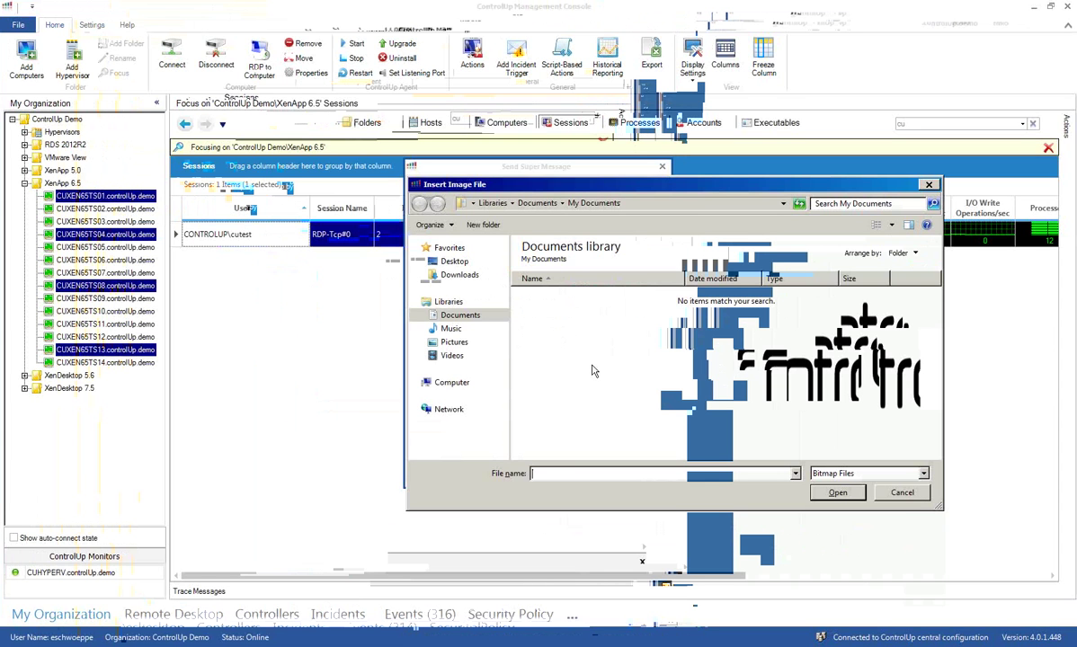
key(Escape)
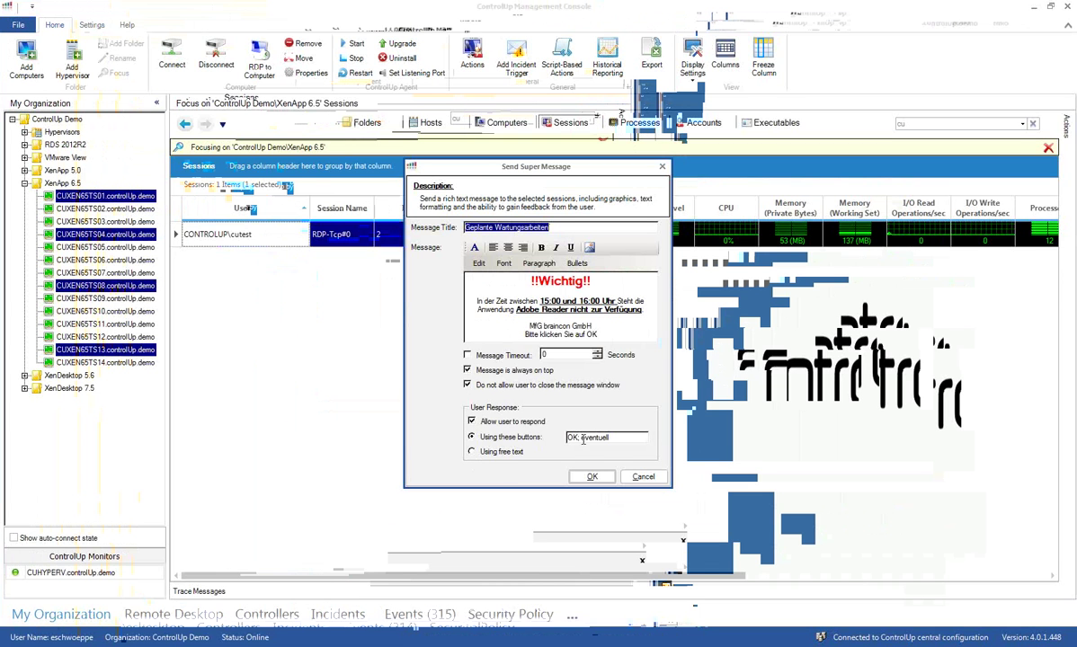
Replace 'eventuell' with 'Jein' in the reply choices, move the form aside and dismiss it
double_click(627, 438)
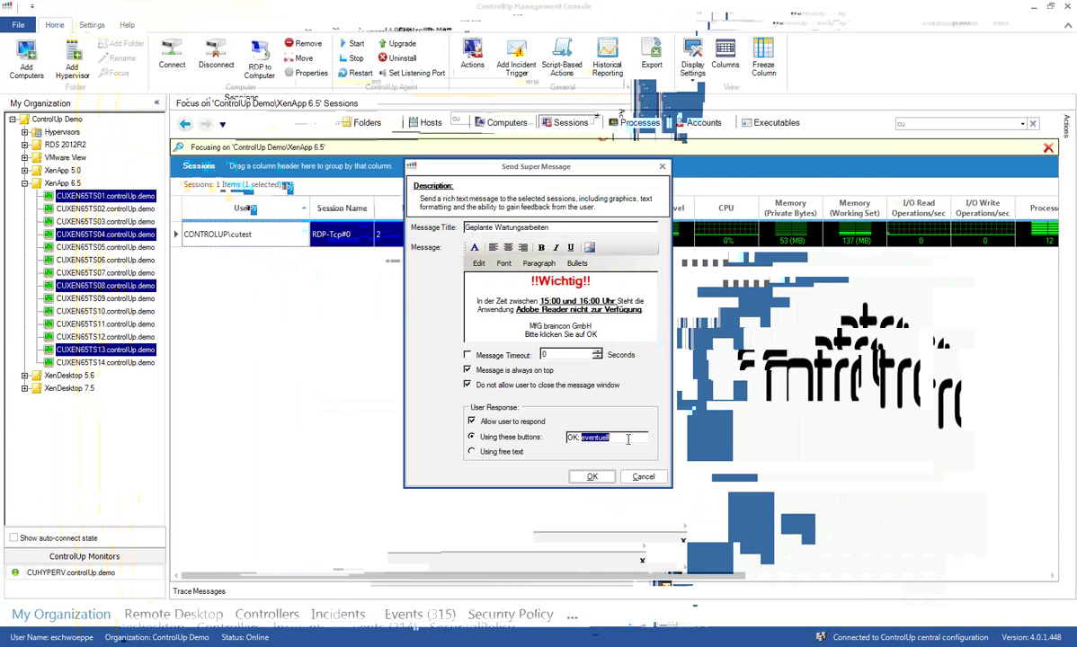
text(Jeina)
key(BackSpace)
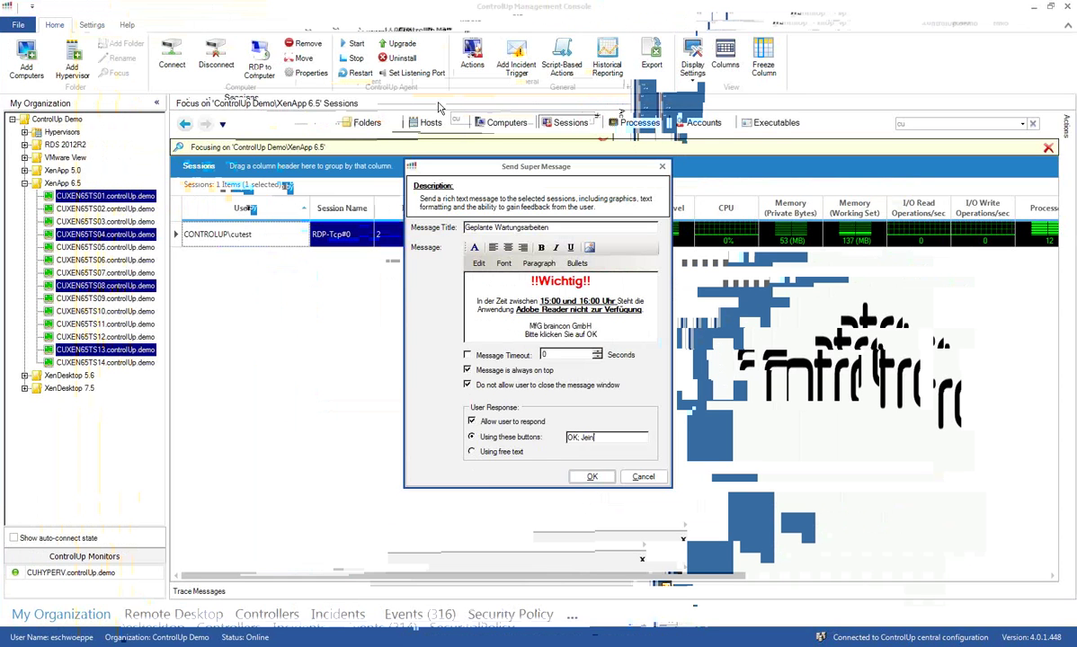
drag(458, 166, 123, 150)
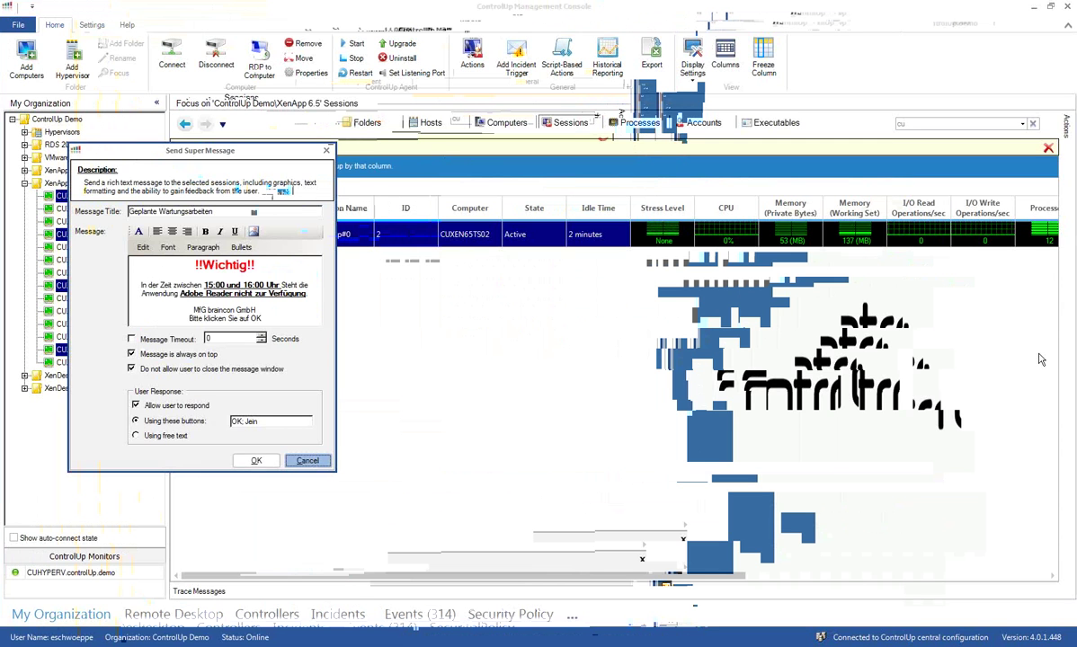
key(Escape)
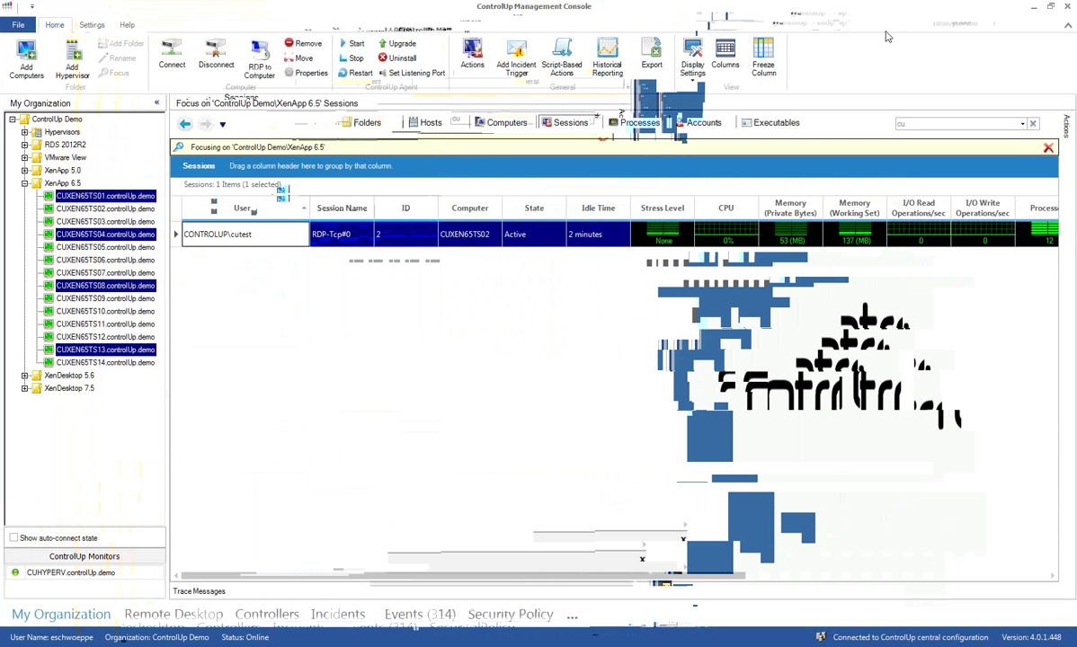
Snap the console to the left half and move the CUXEN65TS02 RDP window to the right half
drag(831, 34, 874, 20)
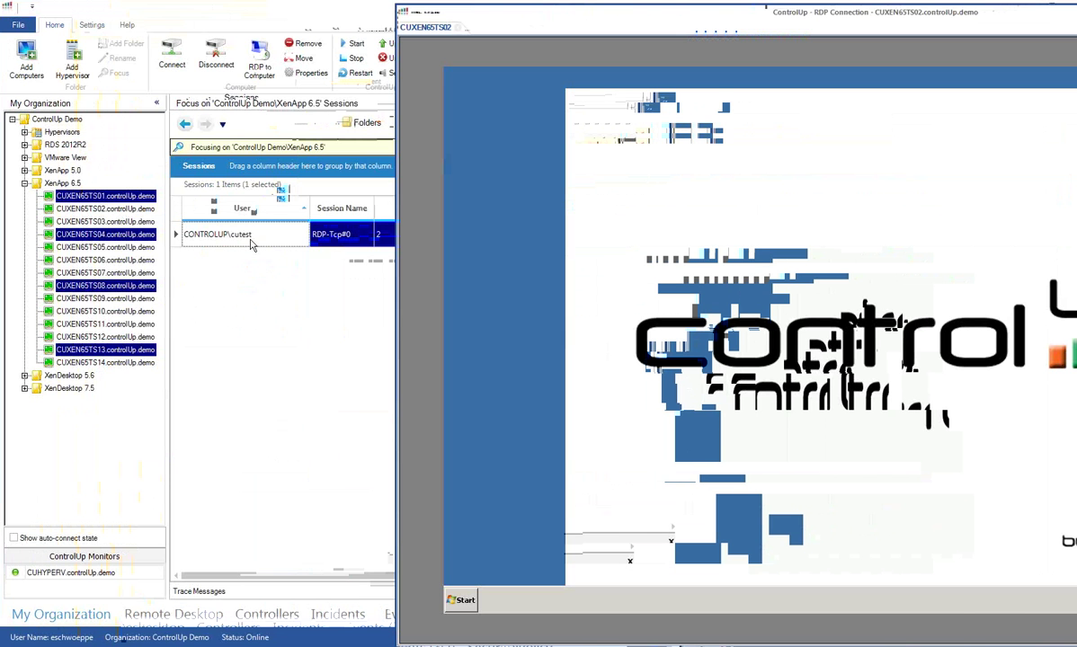
click(367, 24)
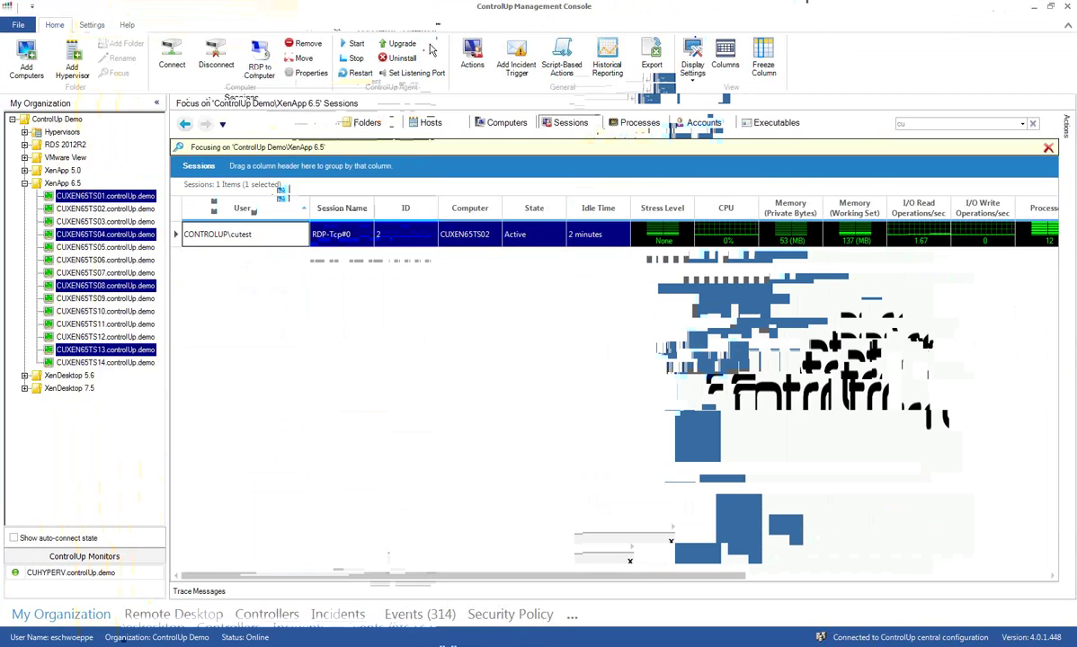
key(super+Left)
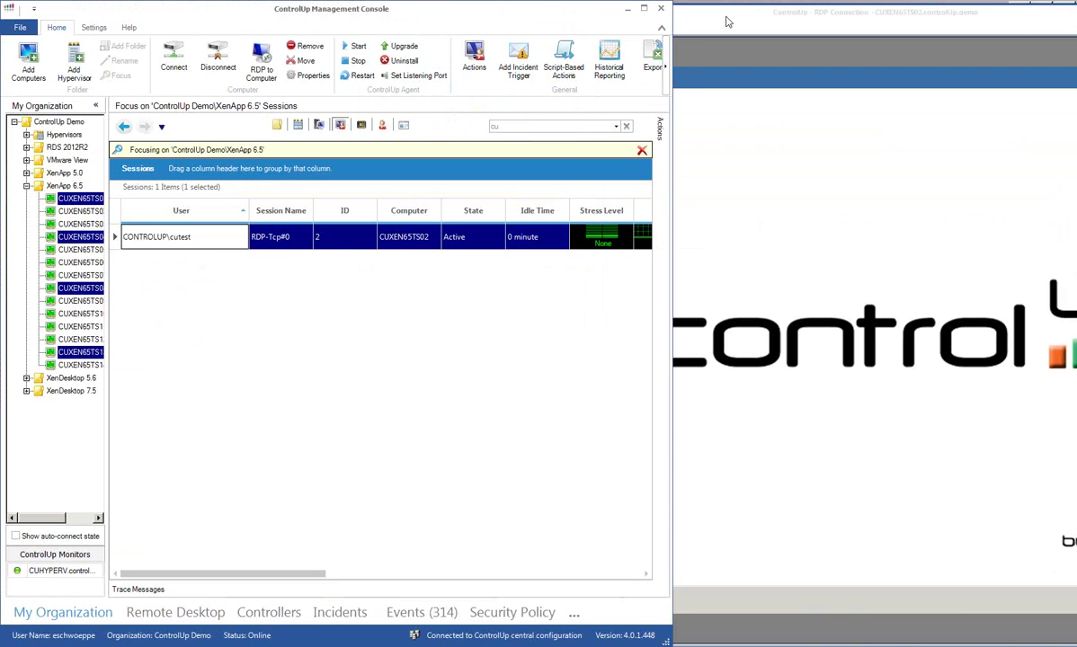
drag(879, 24, 1019, 24)
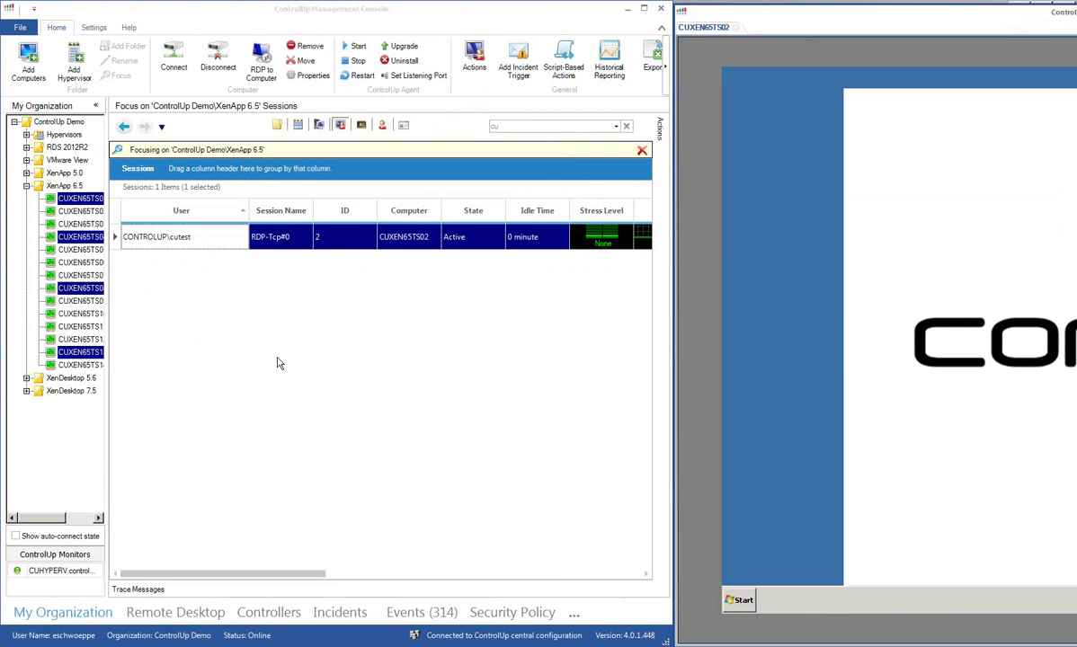
Send a super message to the CUXEN65TS02 session with reply buttons 'OK; Jein'
right_click(205, 239)
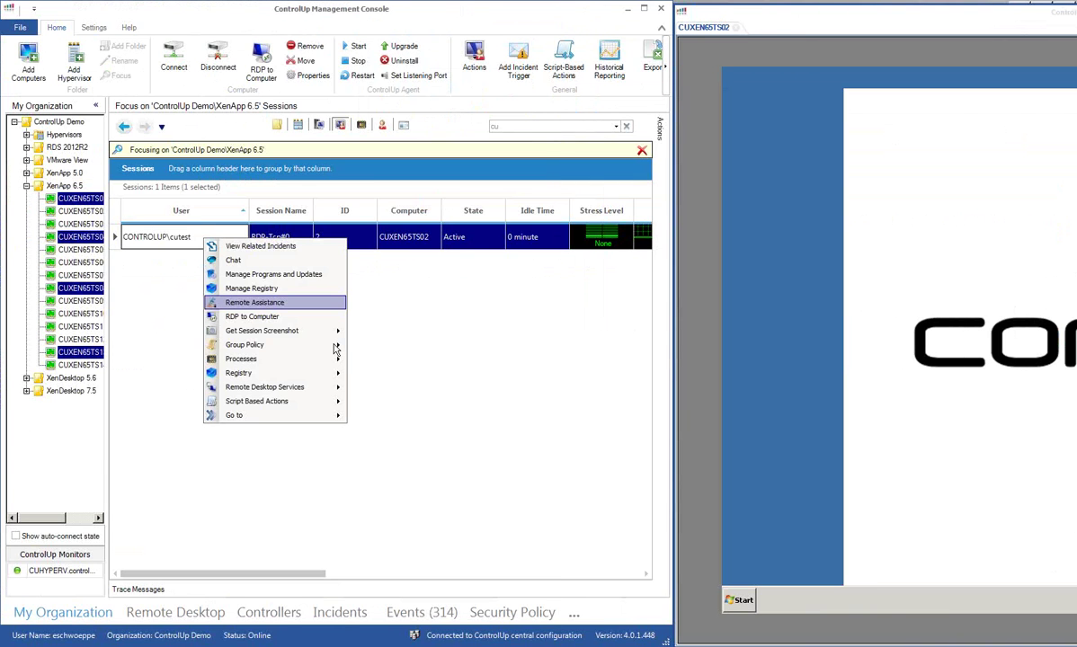
mouse_move(328, 387)
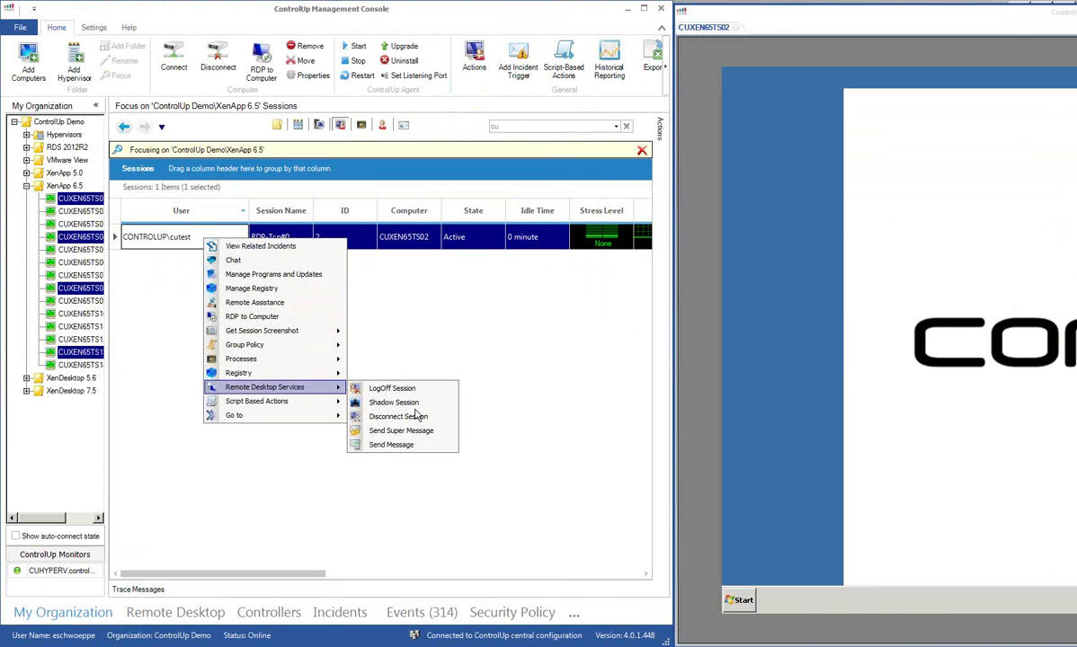
click(401, 431)
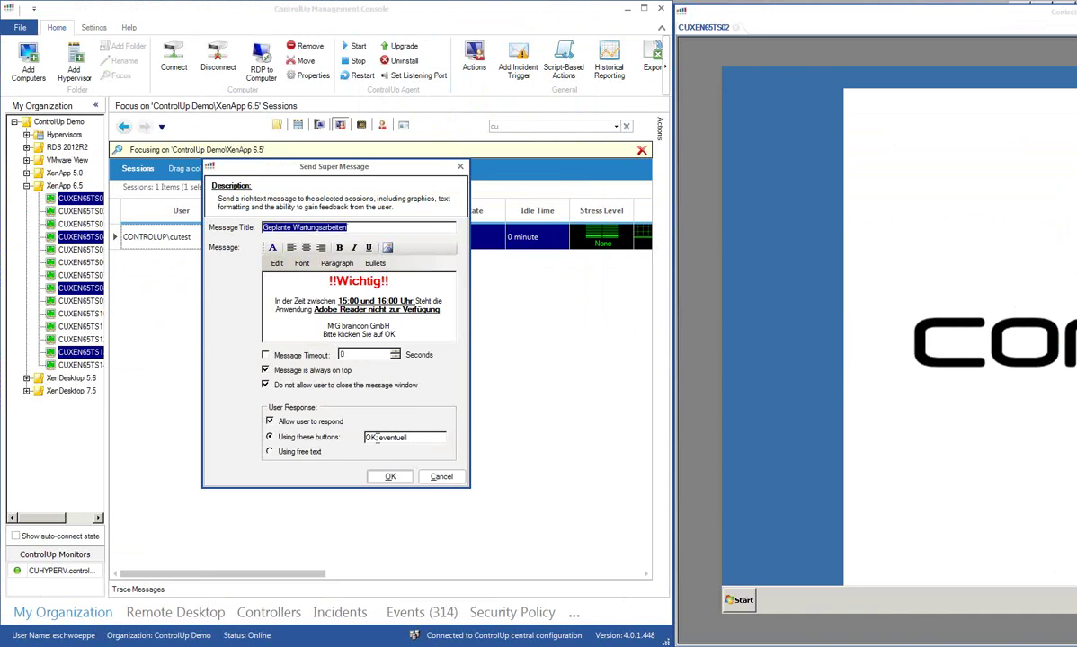
double_click(387, 438)
text(Jei)
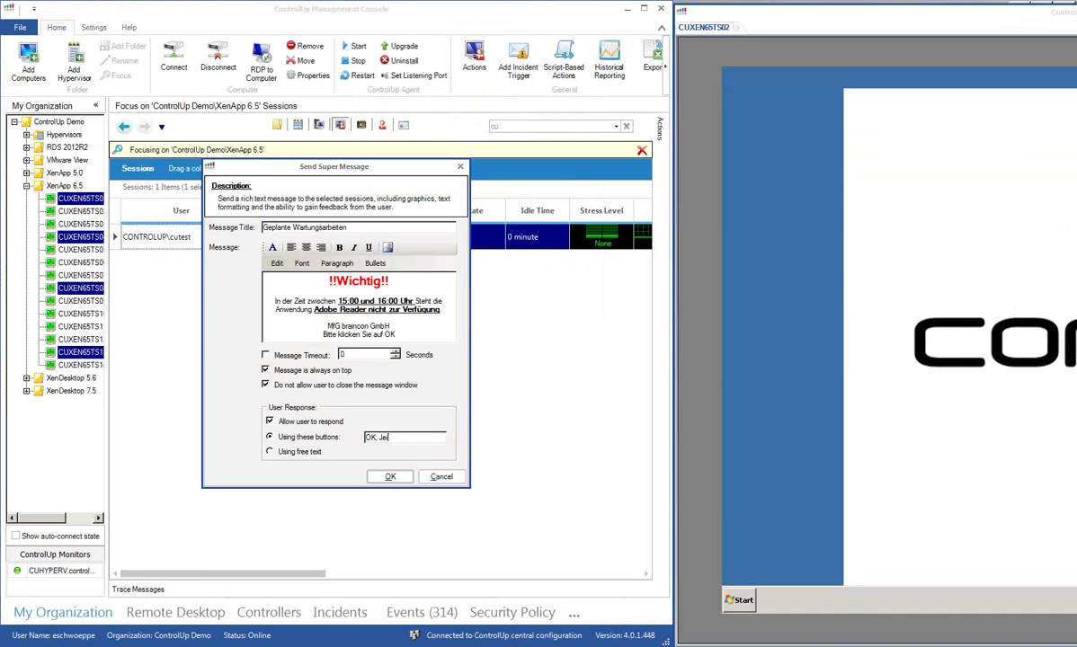
text(n)
click(390, 477)
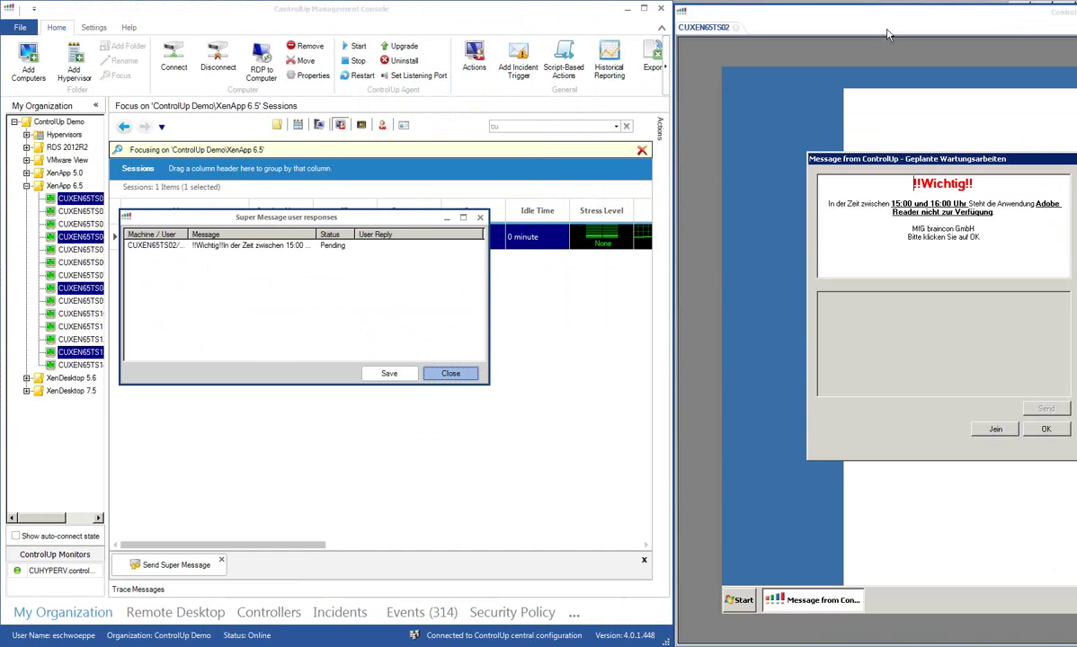
Close the user responses window and open the Send Super Message entry in Trace Messages
click(450, 374)
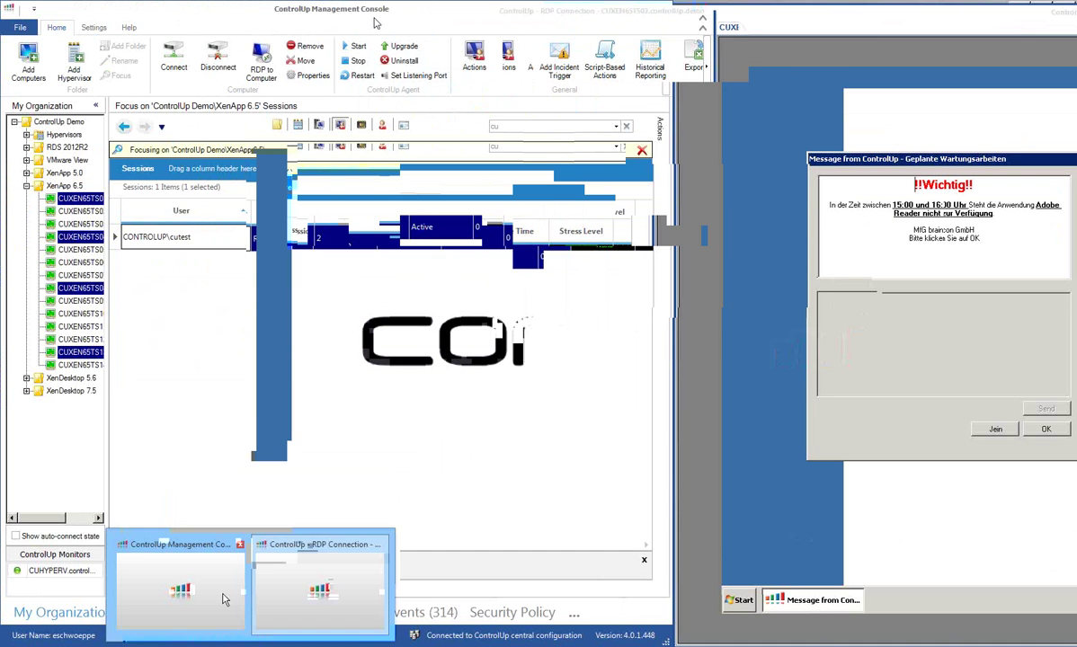
click(225, 599)
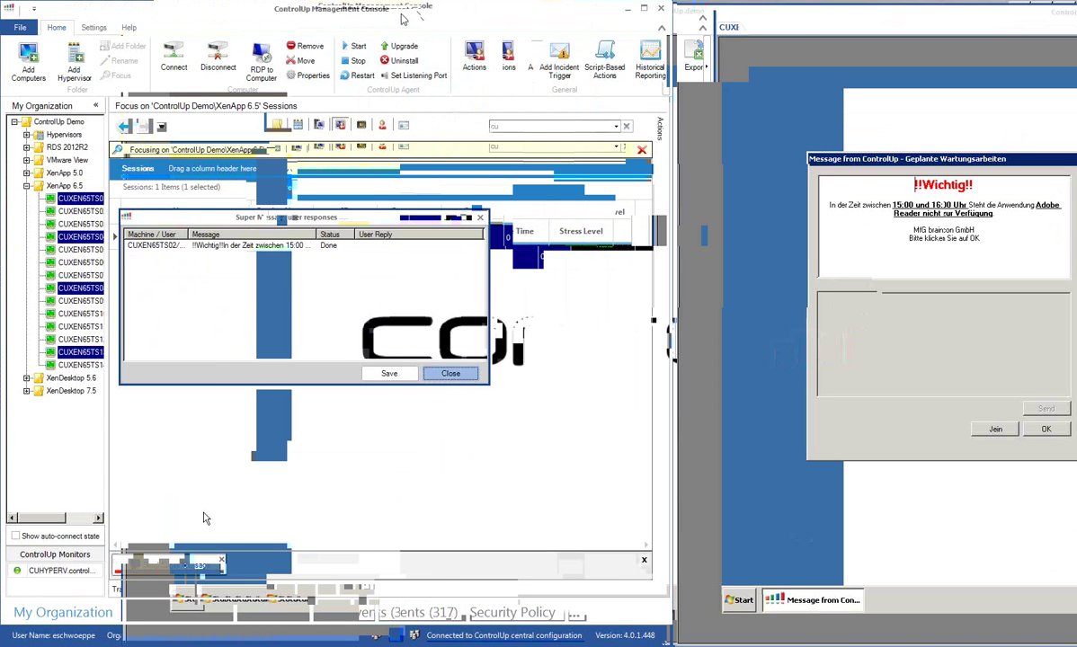
click(163, 568)
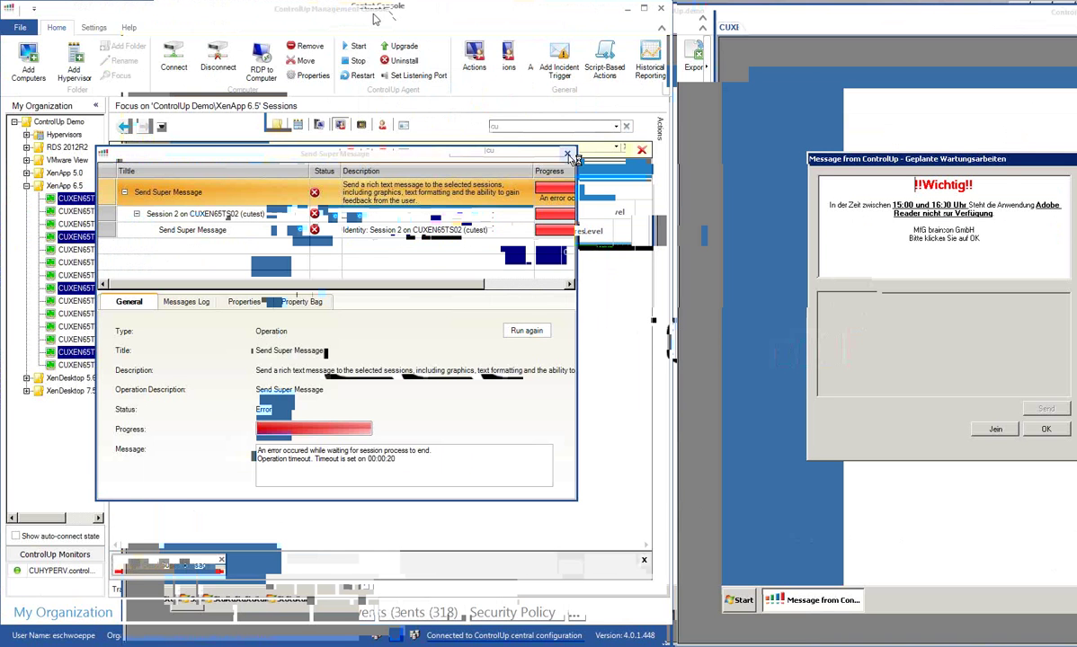
Resend the super message to the CUXEN65TS02 session via Remote Desktop Services
right_click(186, 241)
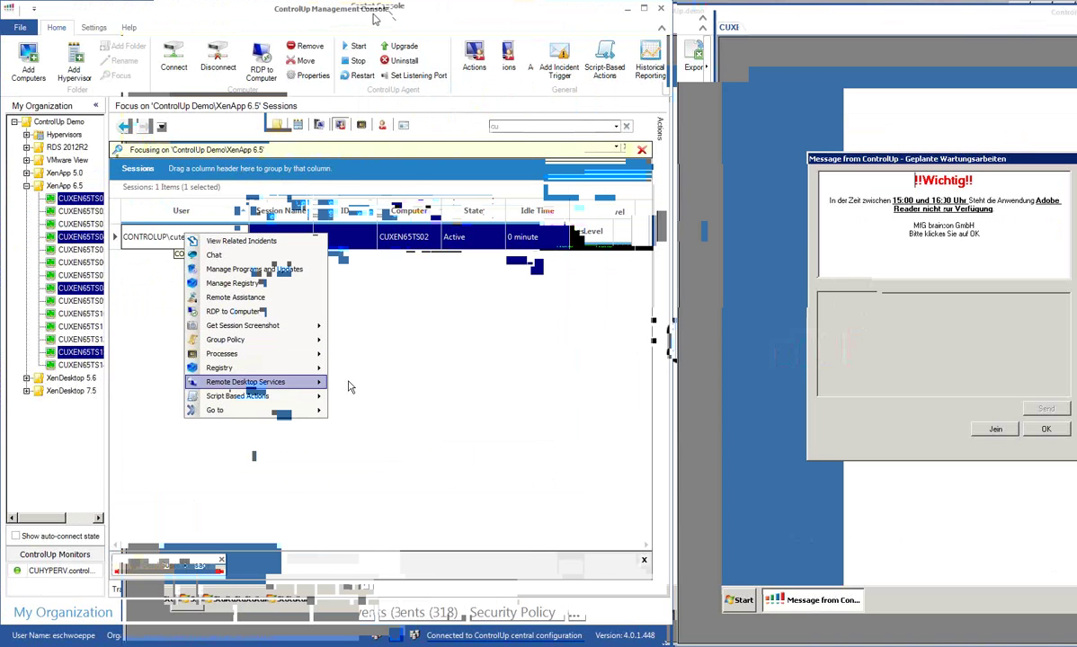
mouse_move(302, 383)
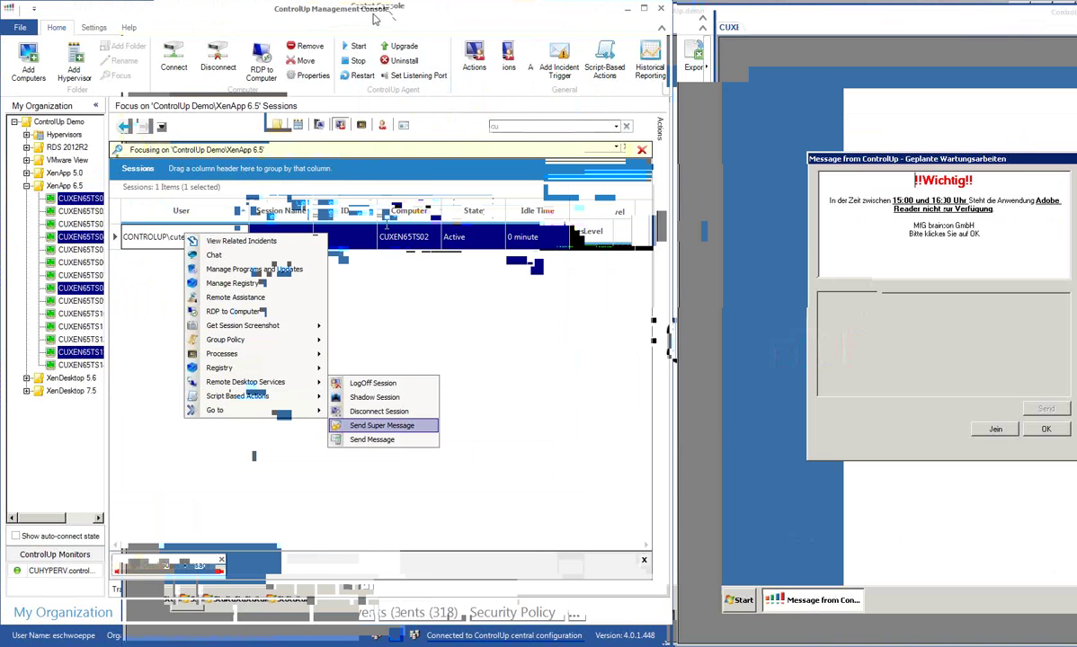
click(382, 426)
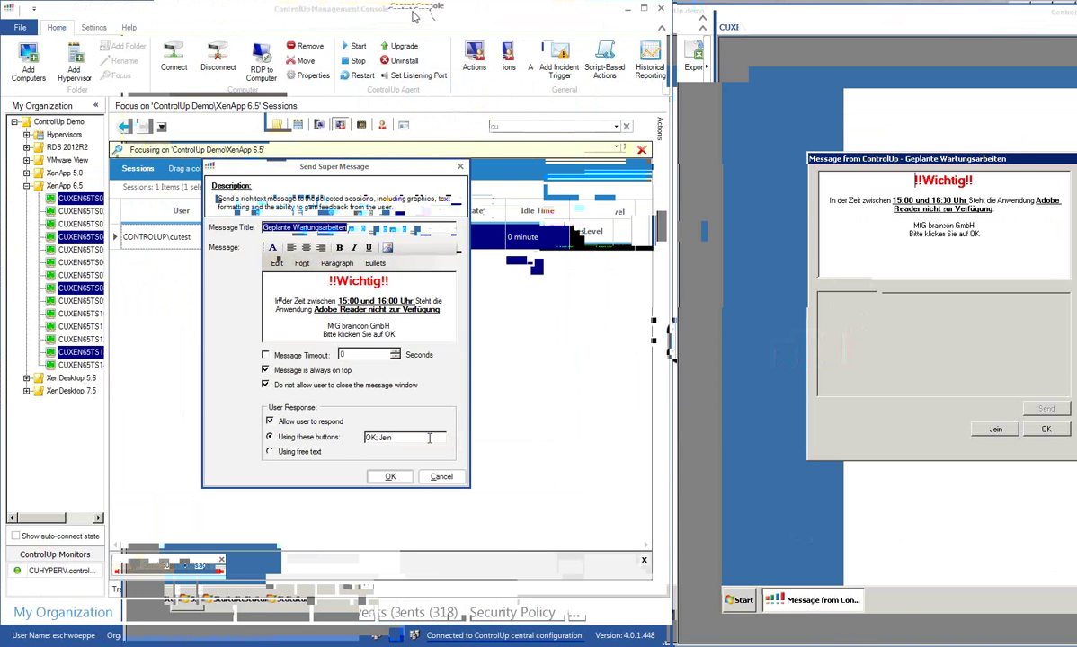
click(390, 476)
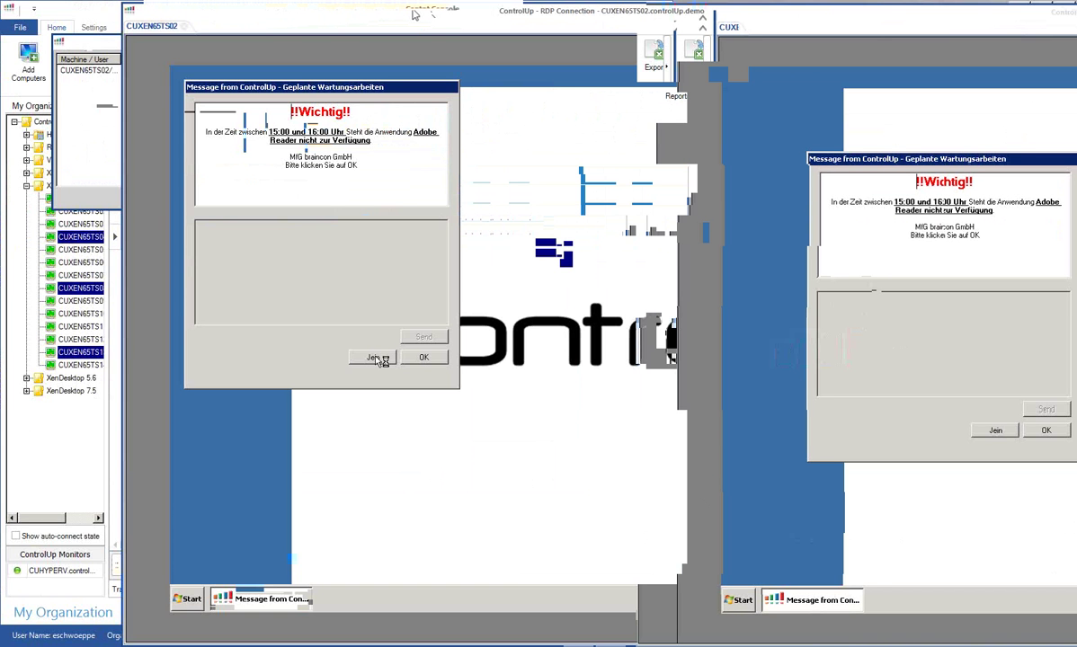
Answer Jein in the remote session and cancel the Save As dialog
click(378, 358)
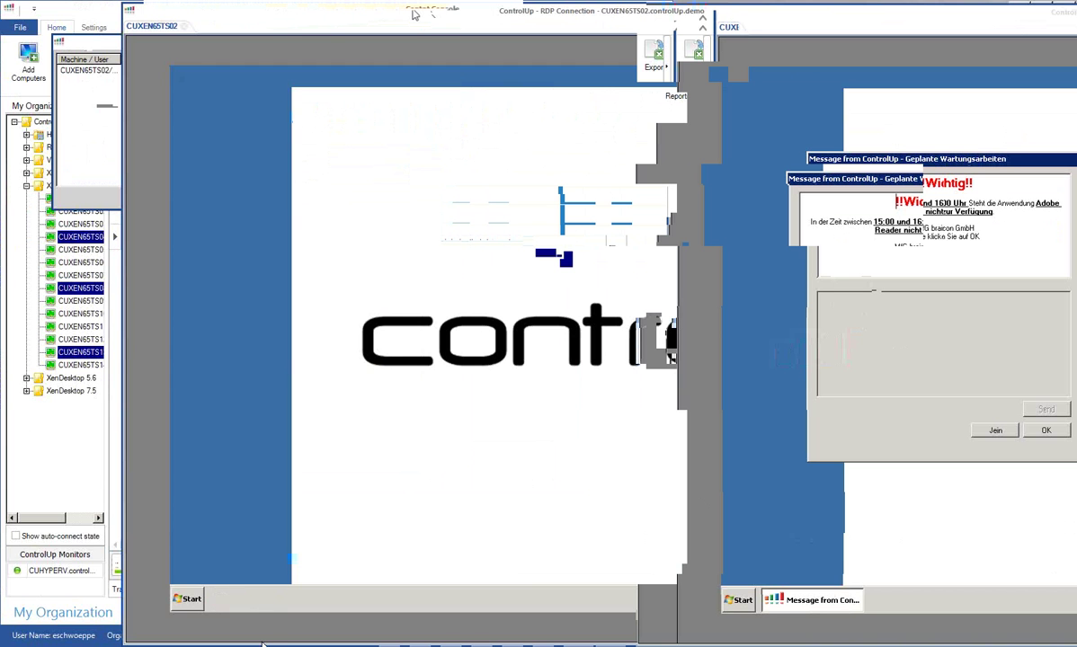
mouse_move(263, 641)
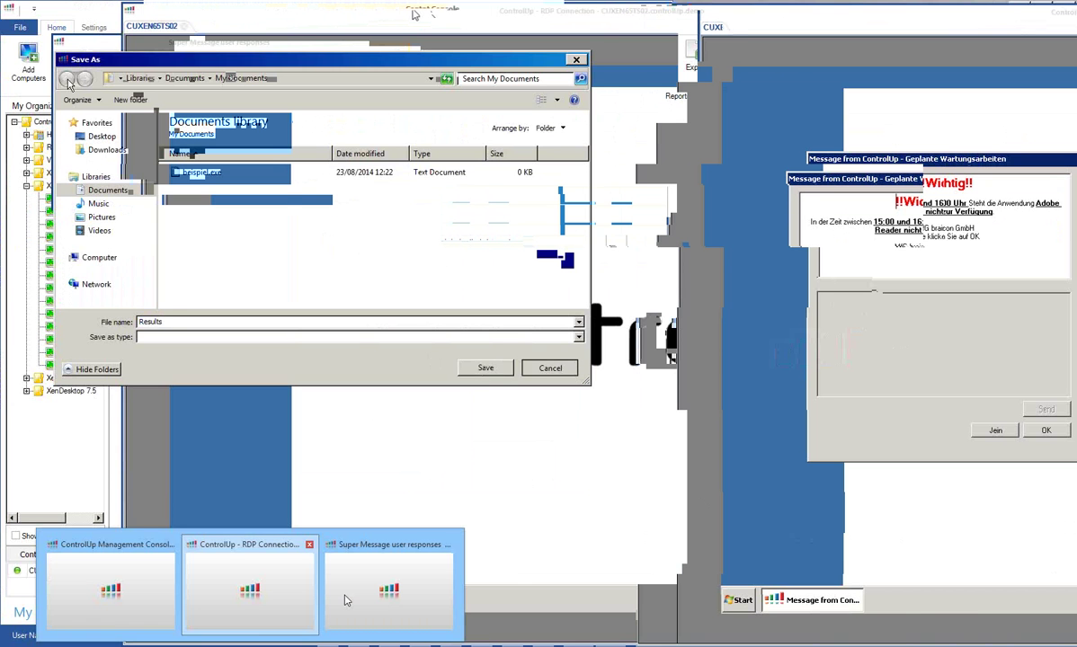
click(562, 370)
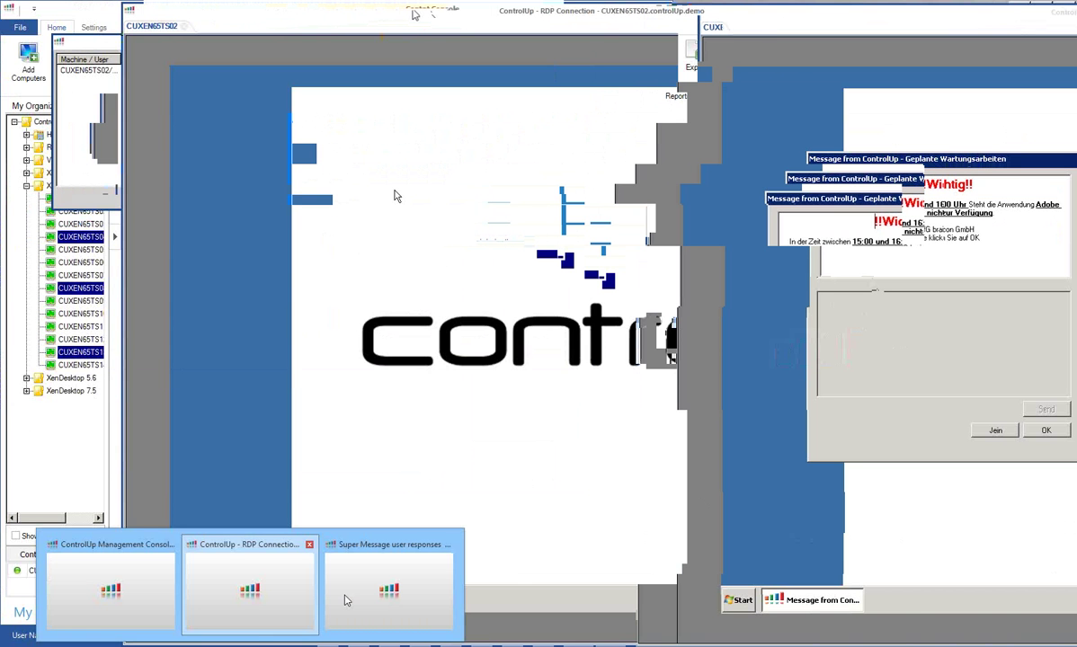
mouse_move(346, 600)
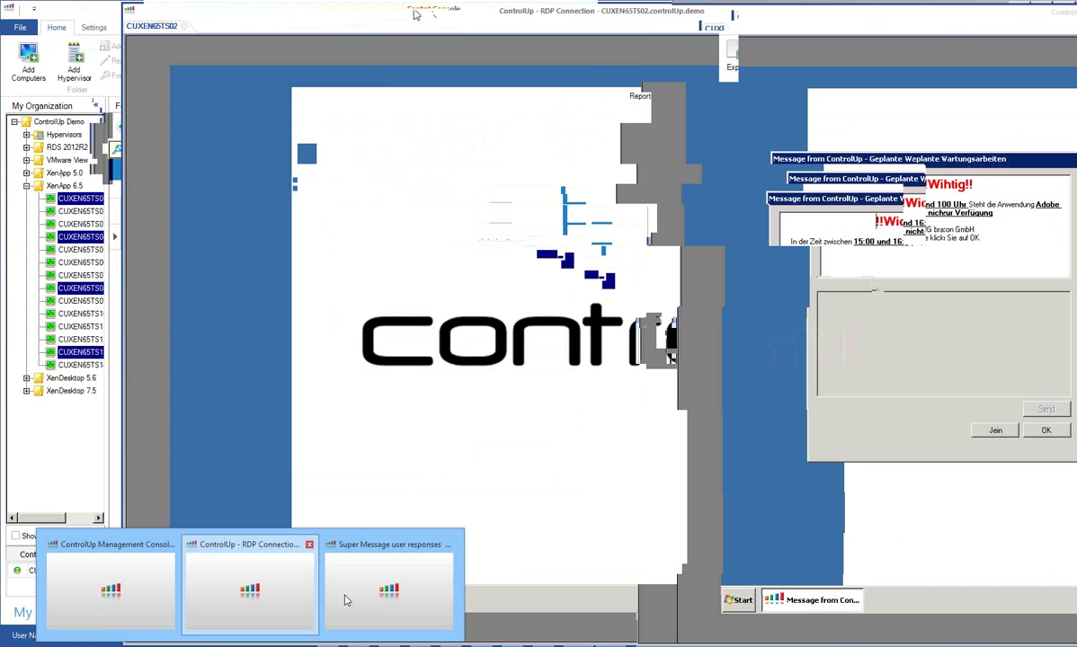
Maximize the console and close the Send Super Message panel
click(345, 599)
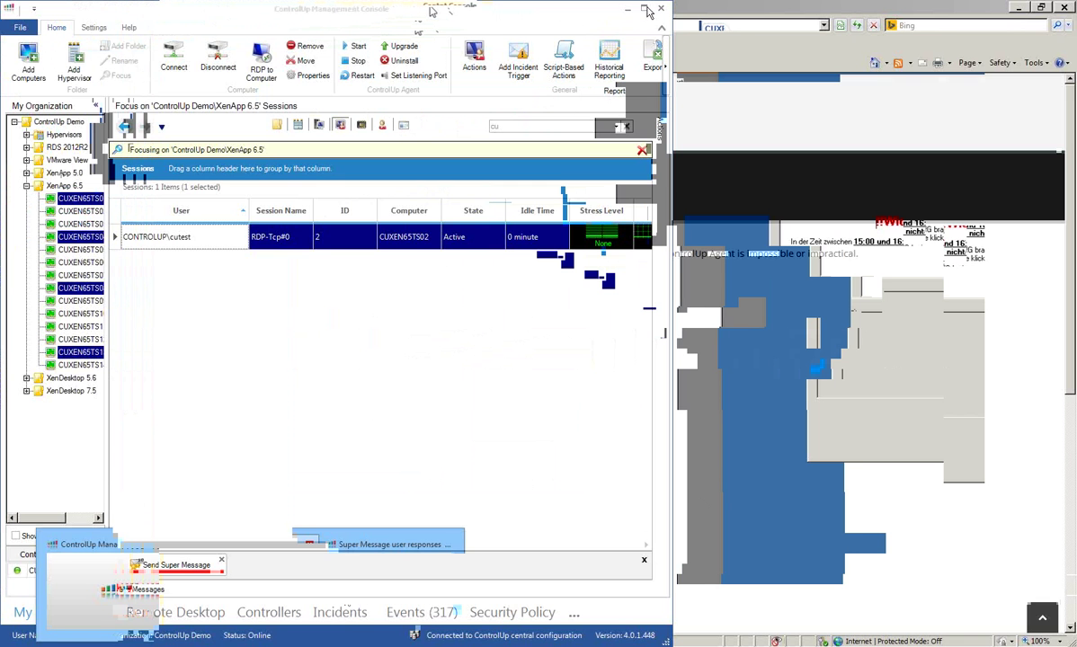
double_click(430, 11)
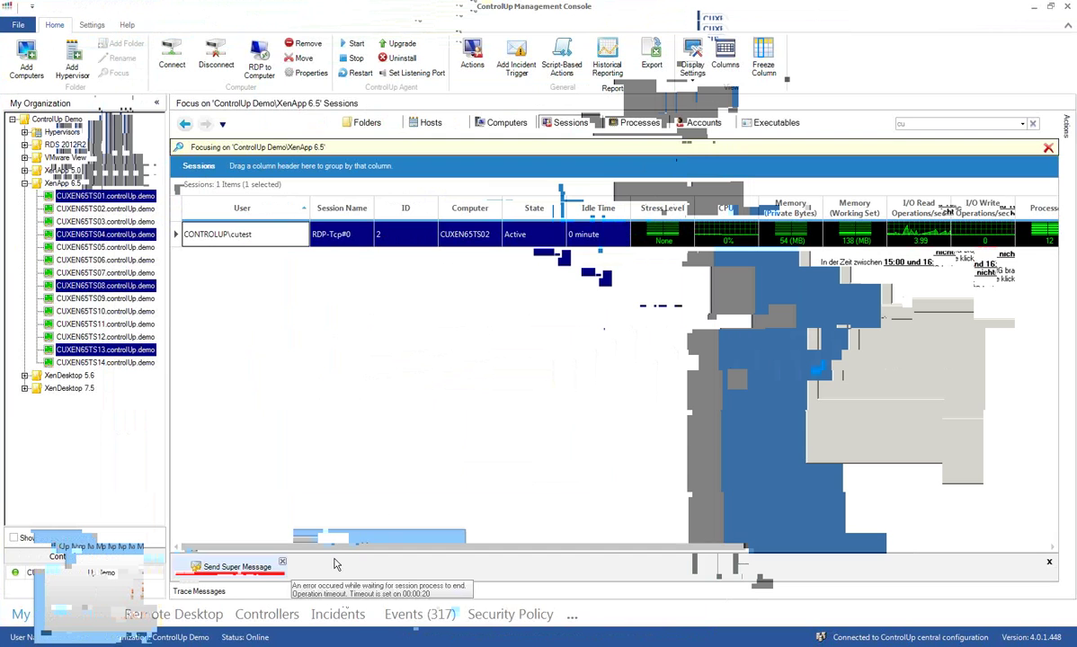
click(283, 564)
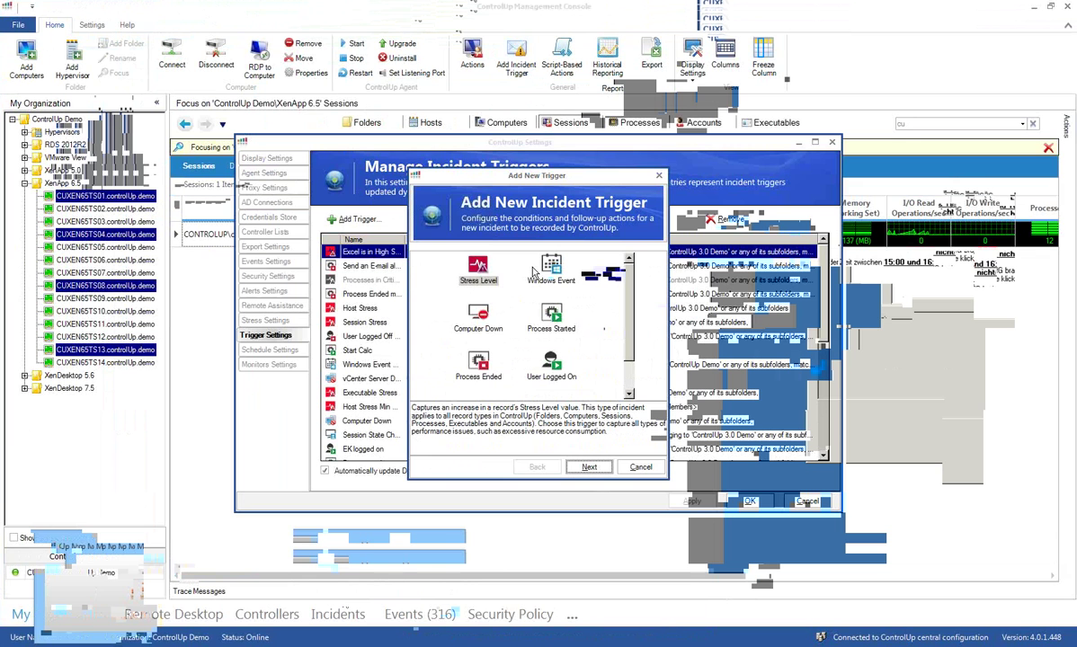
Read the Windows Event, Stress Level and Computer Down trigger descriptions, then cancel the wizard
click(542, 286)
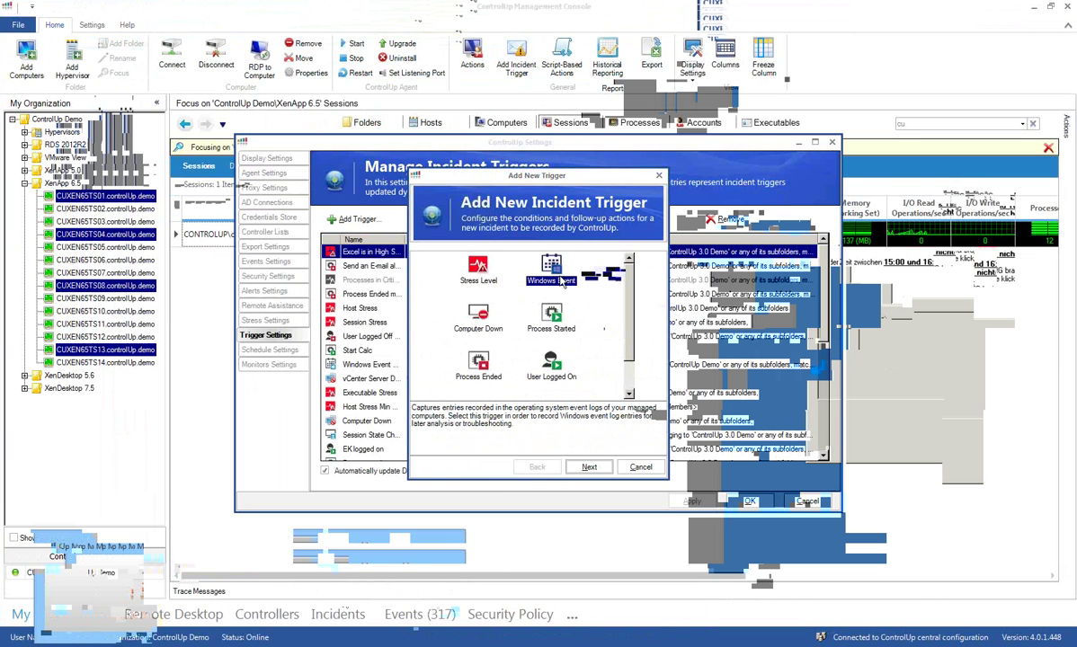
click(480, 284)
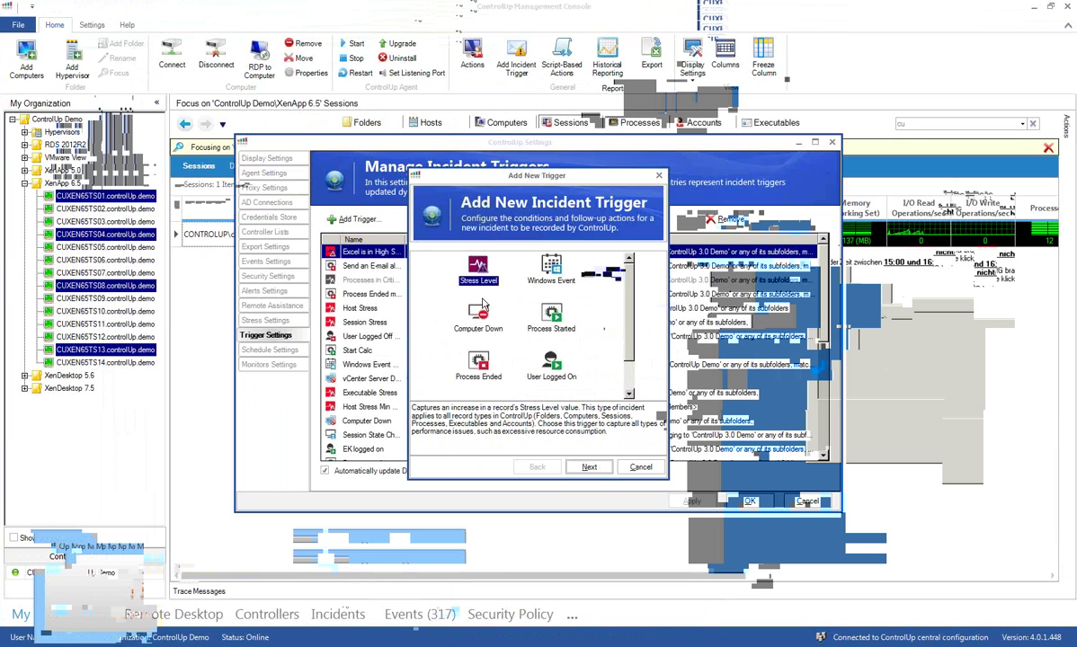
click(482, 327)
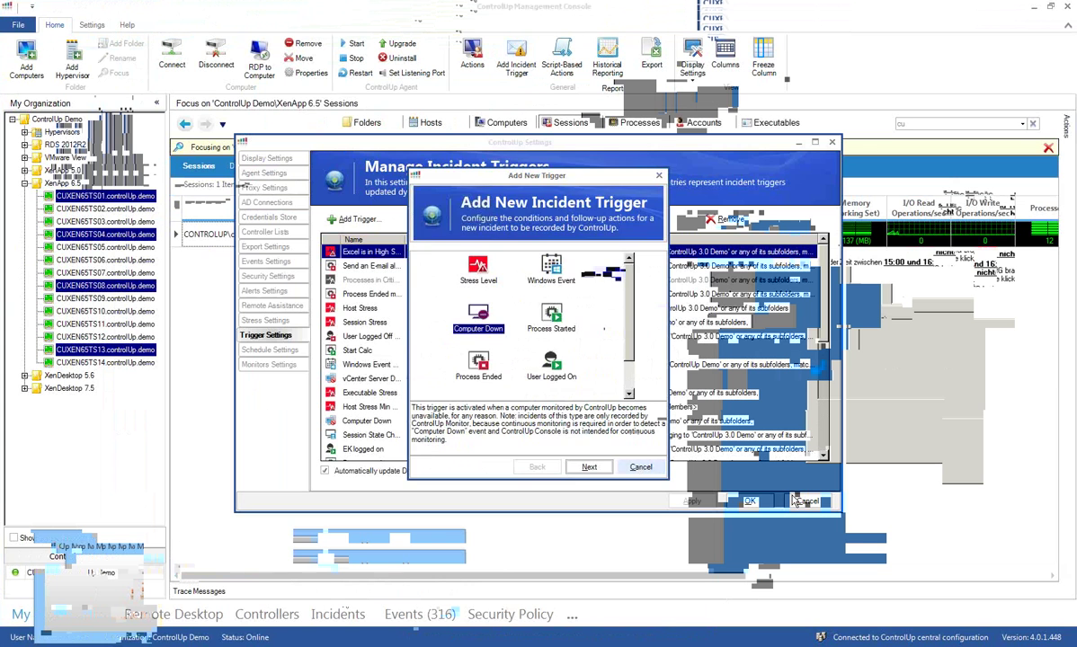
click(640, 468)
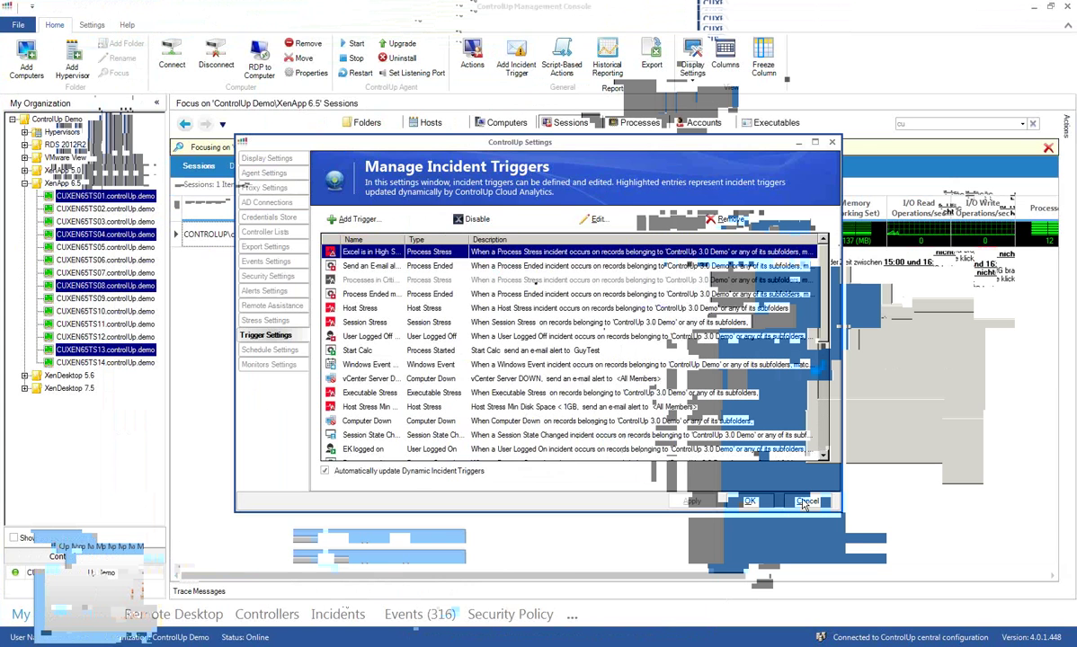
Show the Computers grid sorted by Stress Level and open Stress Settings
click(91, 26)
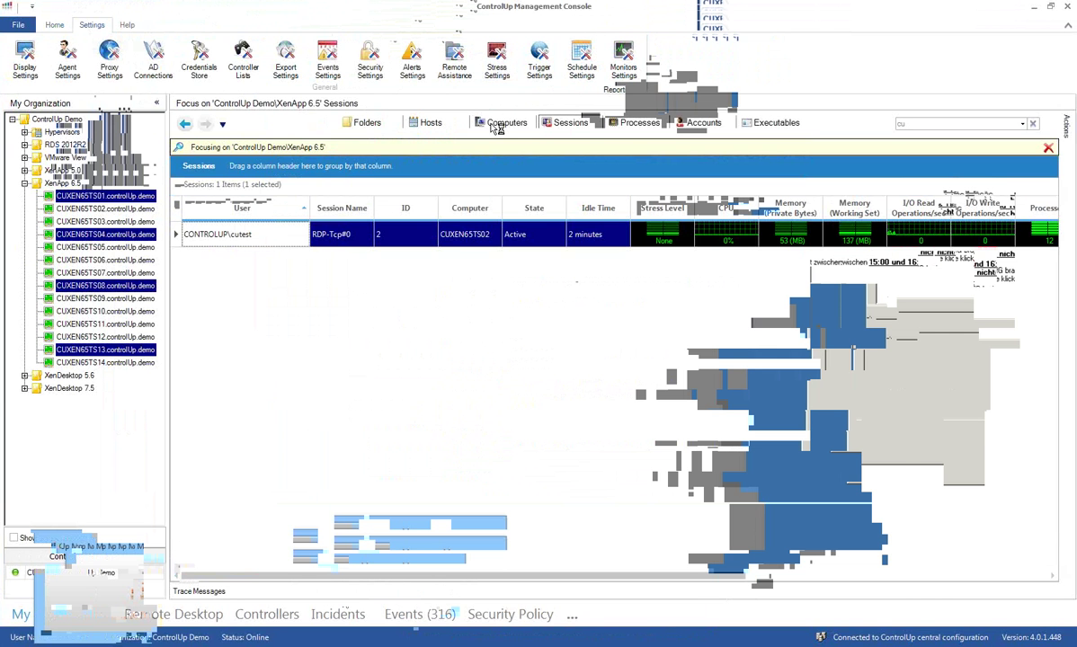
click(497, 126)
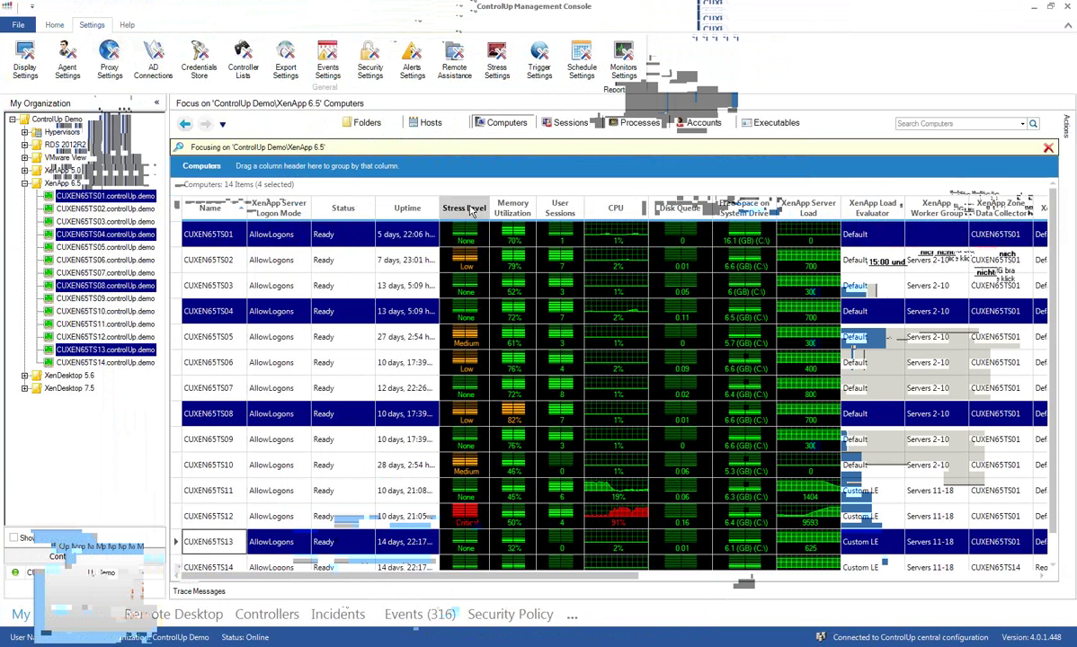
click(469, 210)
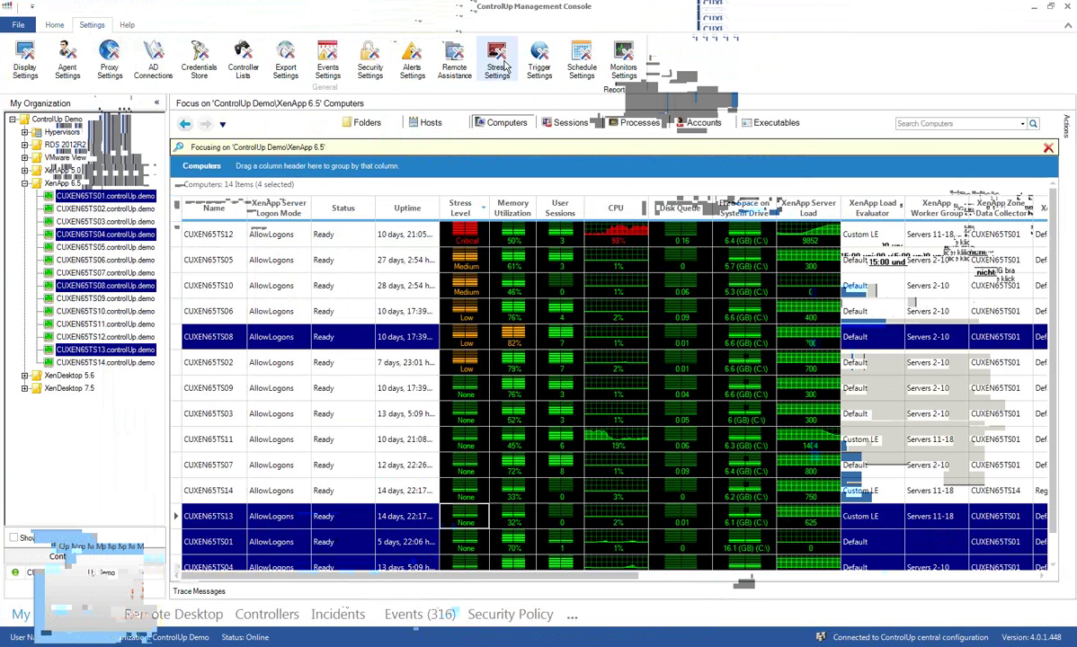
click(506, 65)
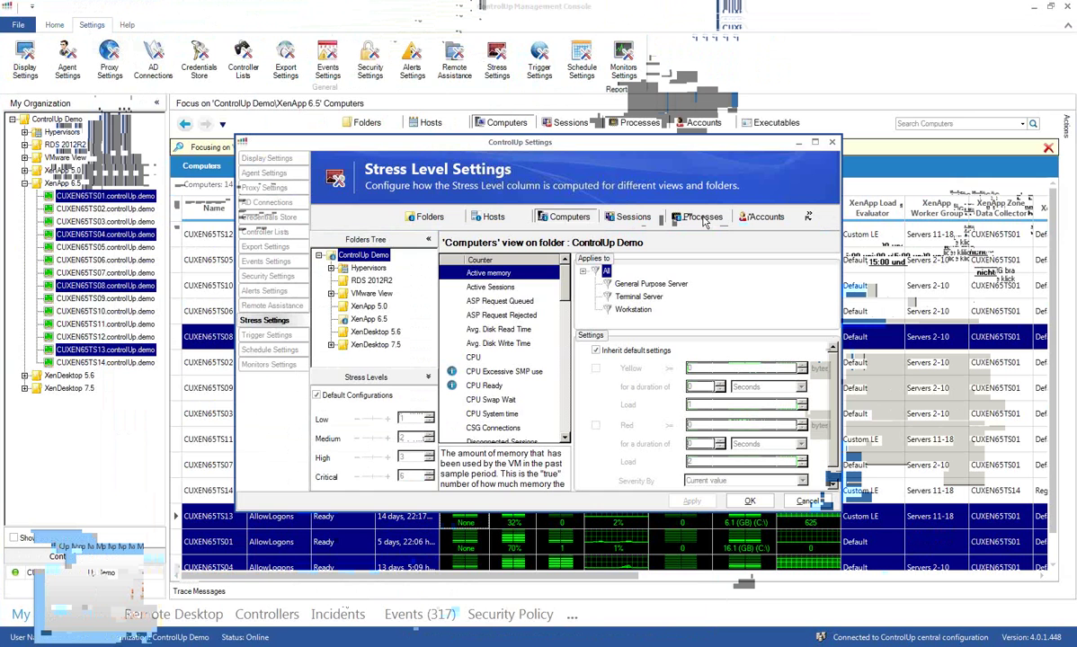
Inspect XenApp 6.5 process stress thresholds (Red 30, Load 56), then cancel without saving
click(704, 219)
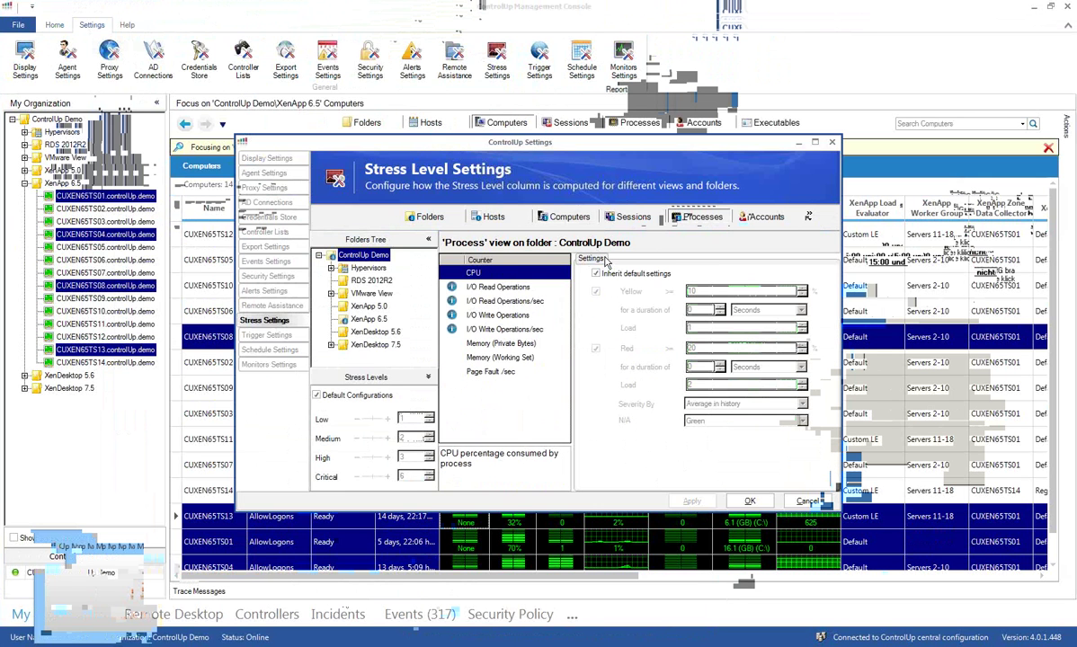
click(369, 319)
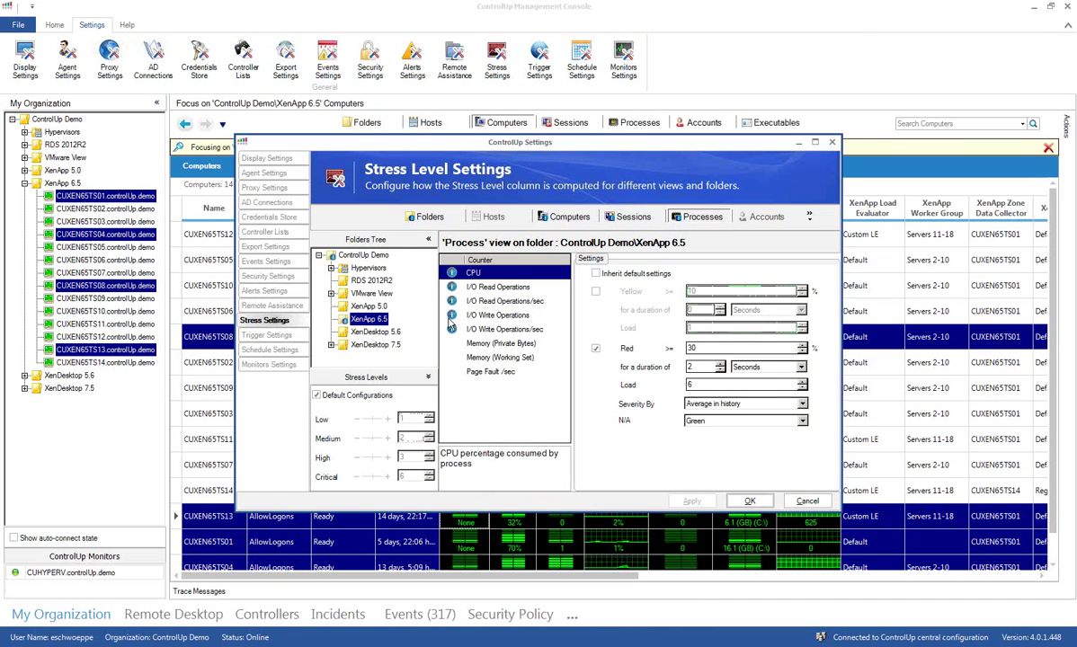
double_click(715, 348)
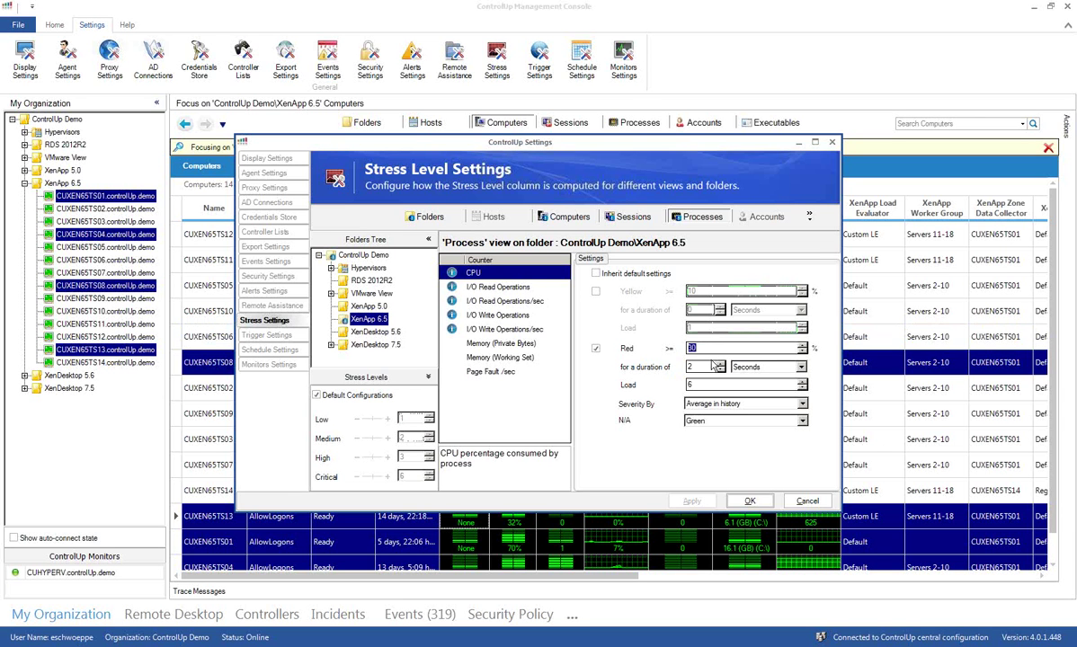
key(Tab)
key(Tab)
key(Tab)
text(5)
text(6)
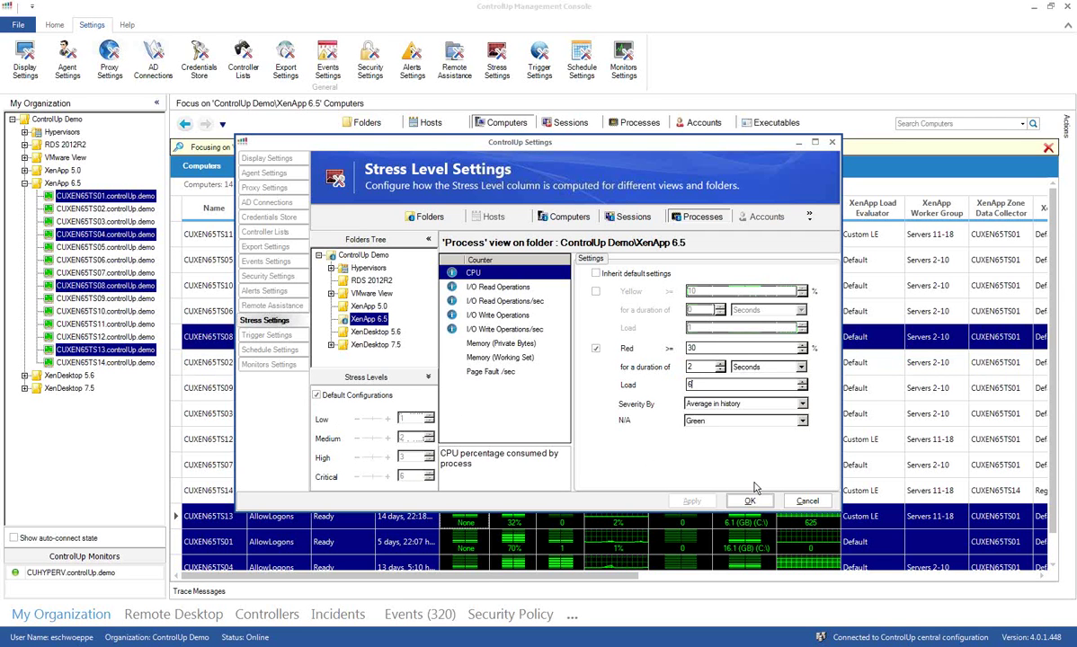
click(802, 502)
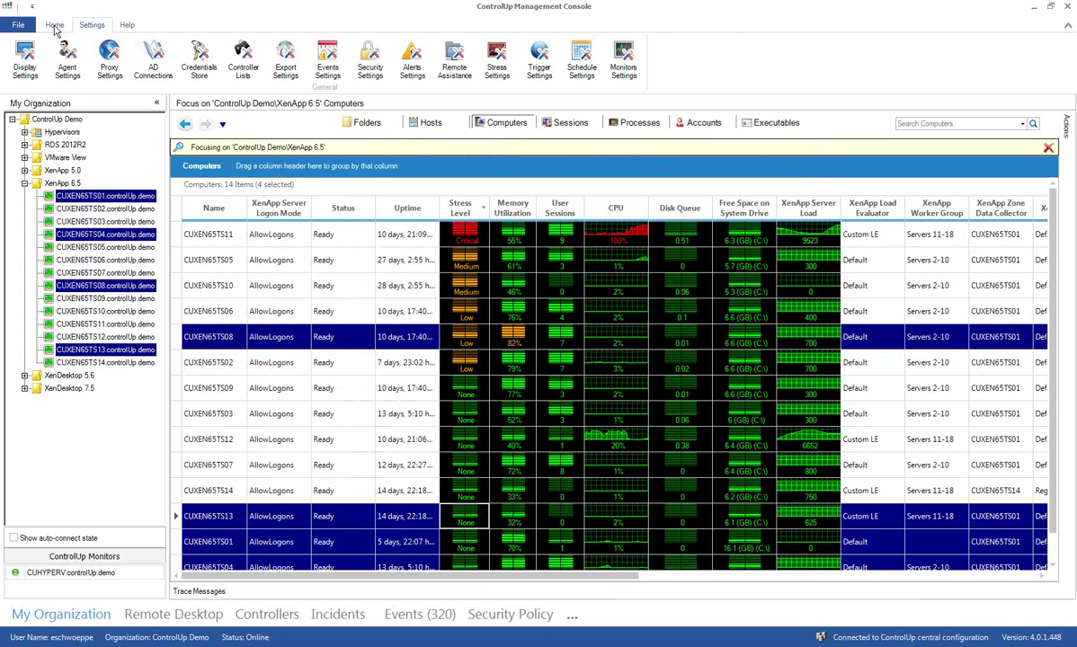
click(54, 25)
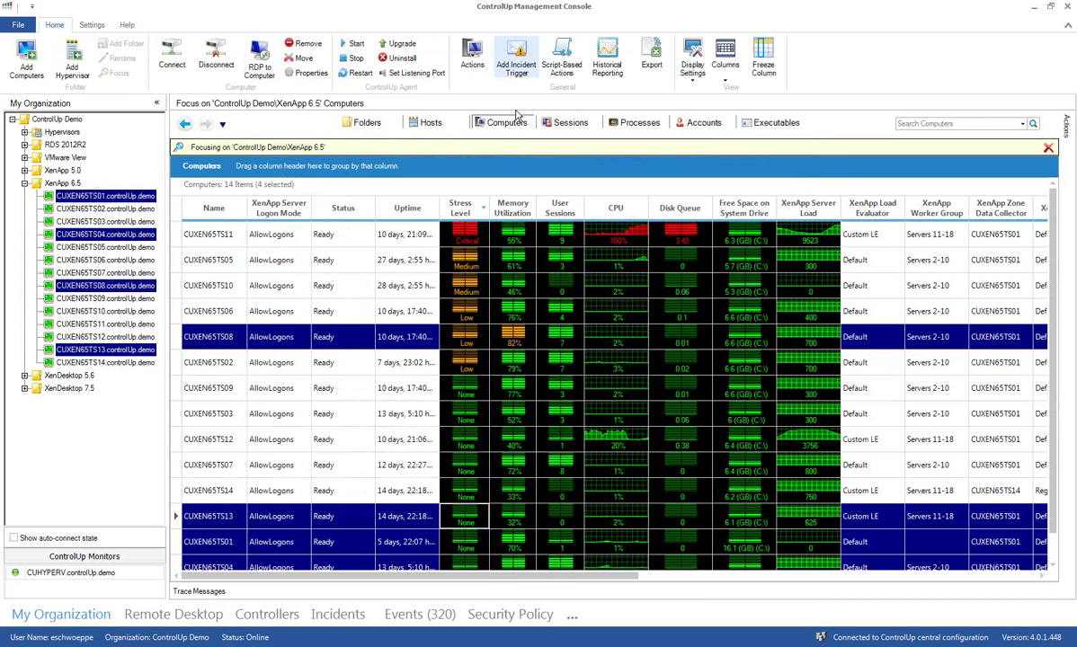
Start a Stress Level incident trigger for Process records at Critical stress and advance to filter criteria
click(516, 59)
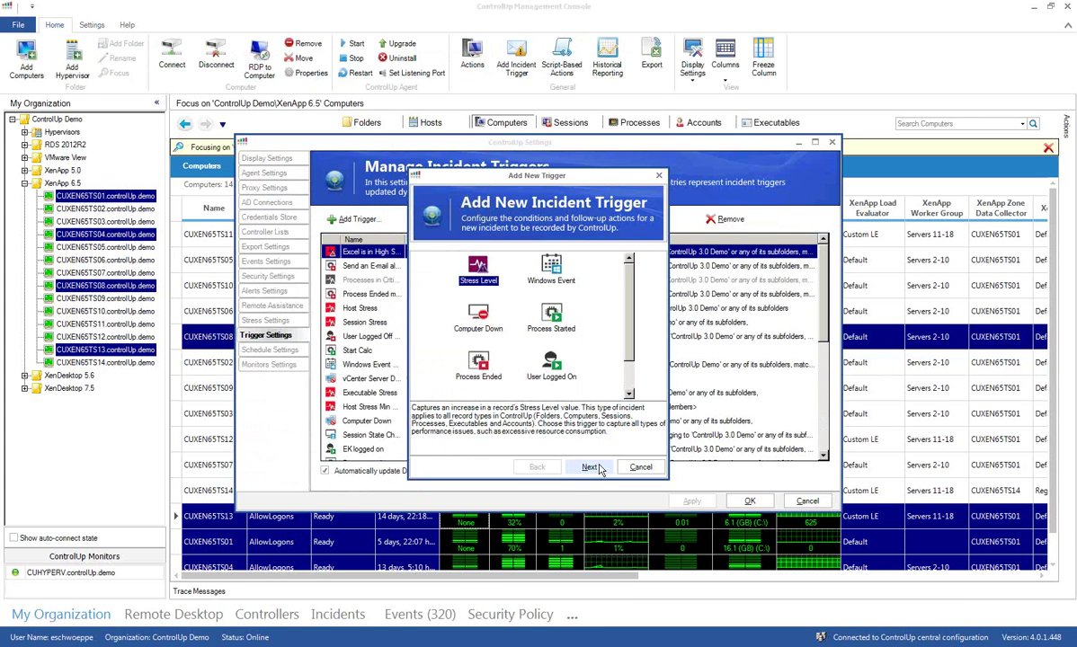
click(597, 468)
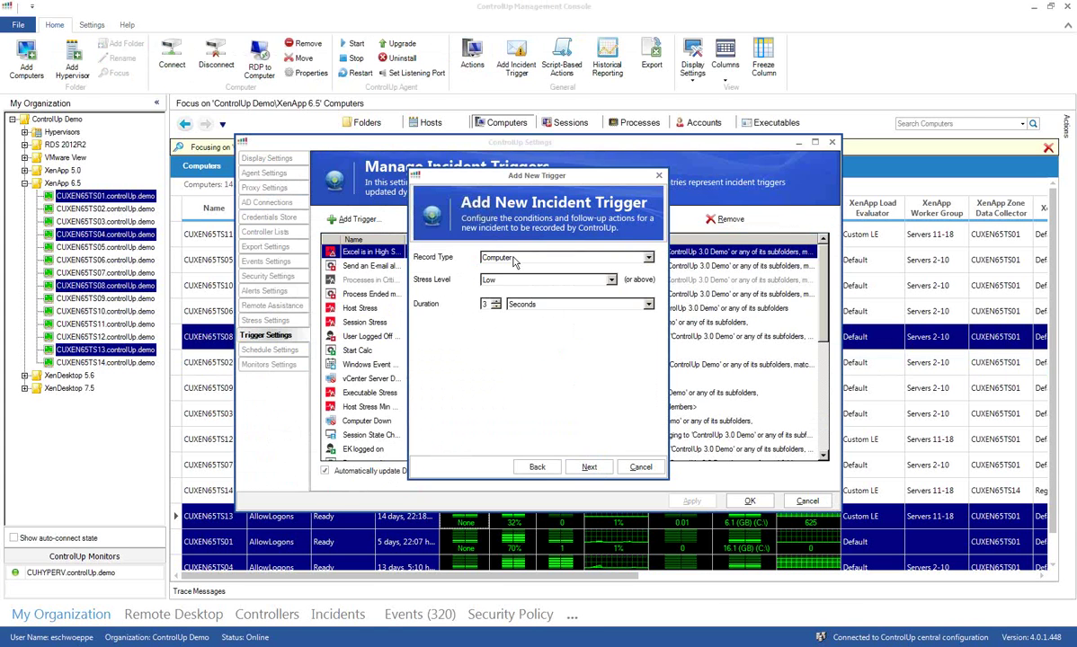
click(514, 259)
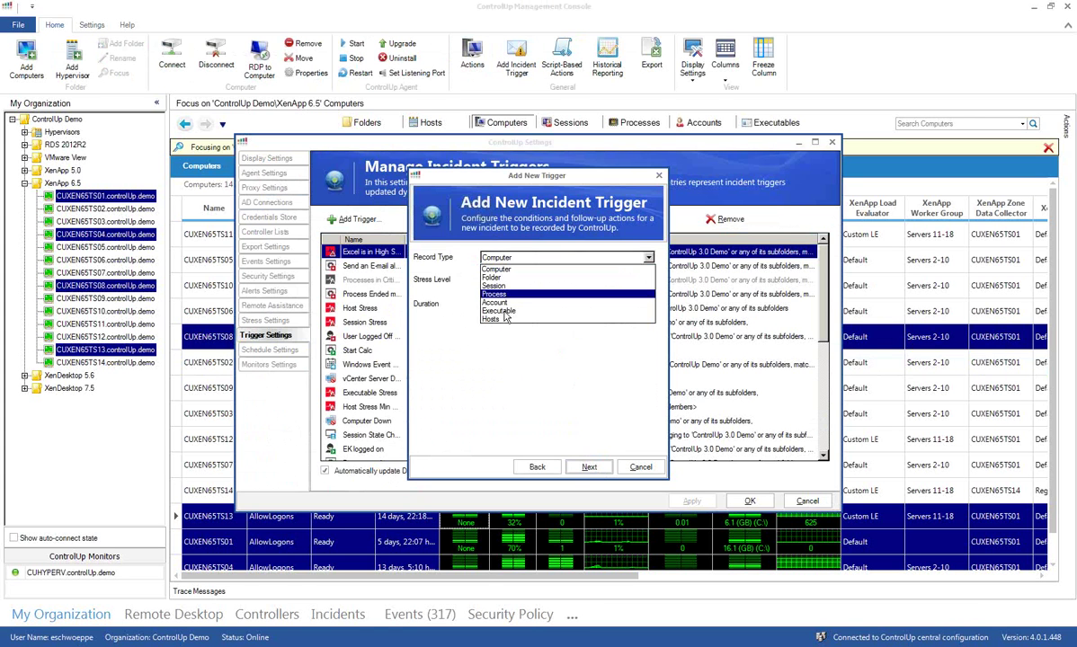
click(506, 296)
click(539, 280)
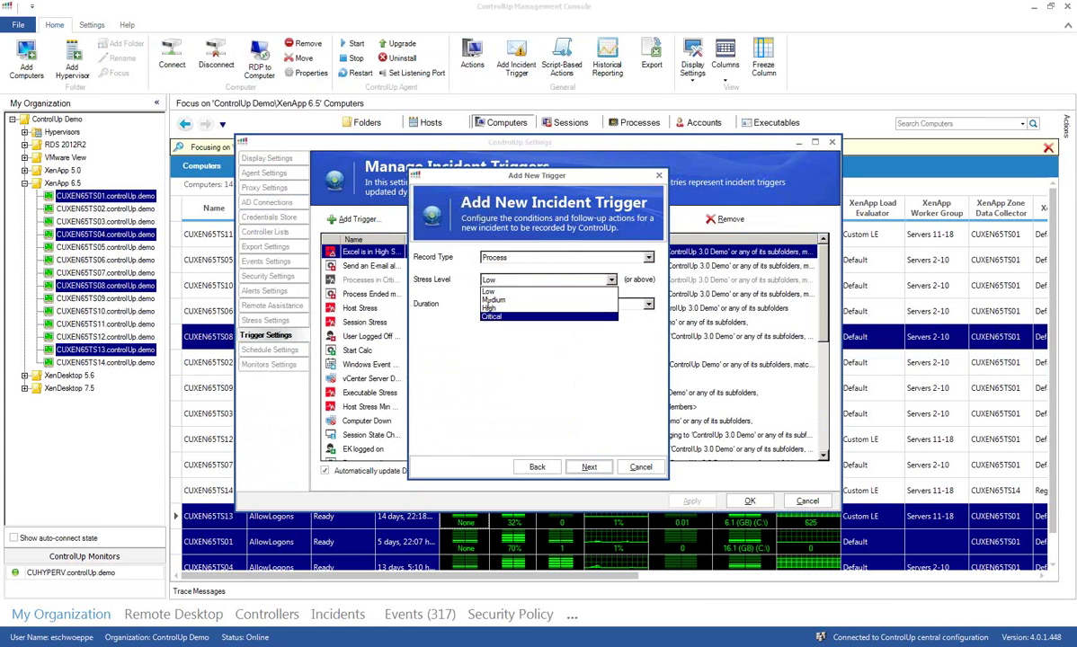
click(491, 315)
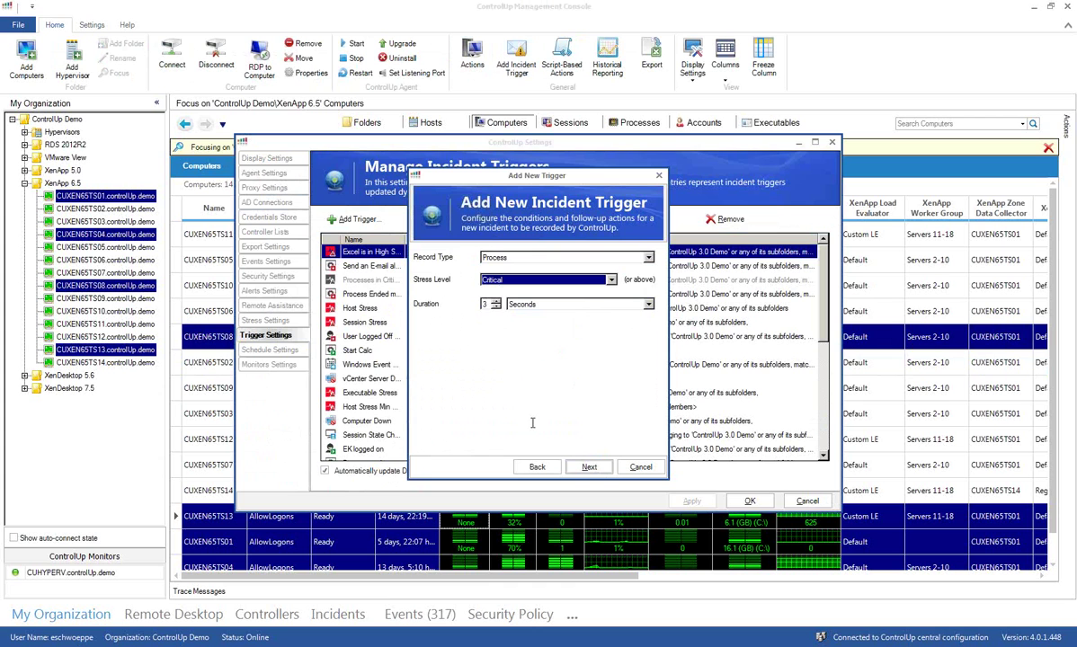
click(590, 468)
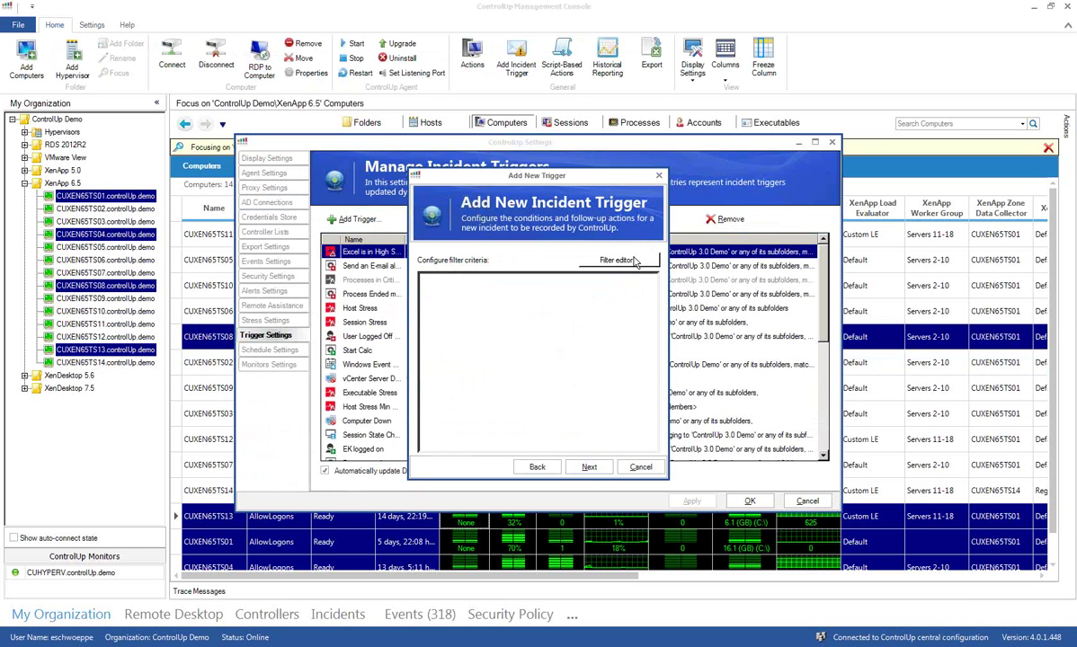
Add a Name filter with the value iexplore.exe in the trigger's filter editor
click(636, 261)
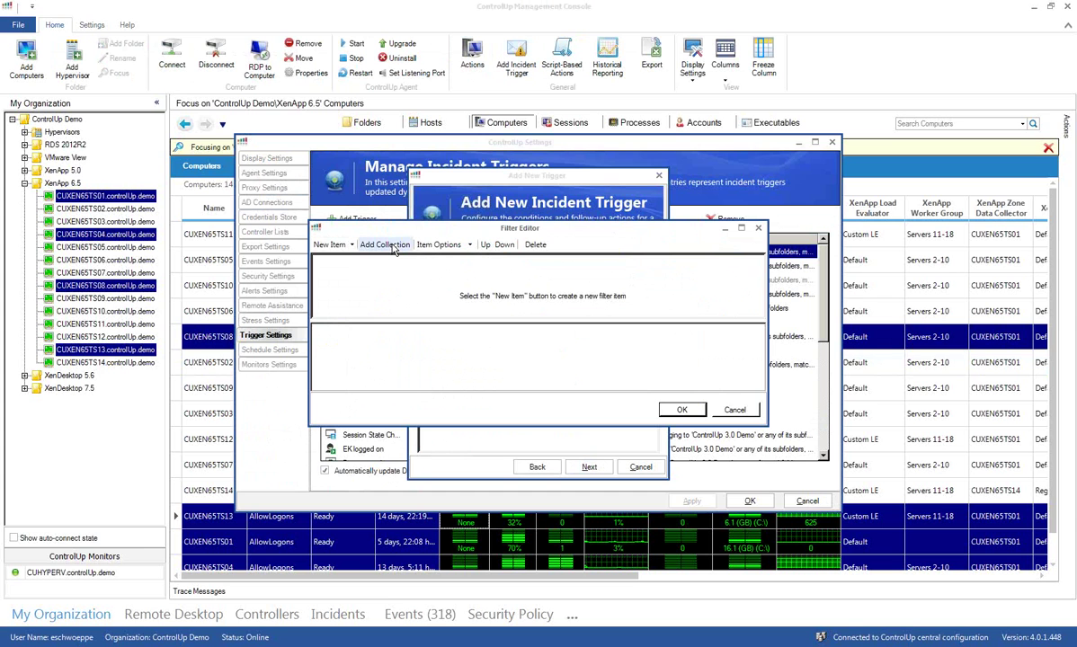
click(470, 245)
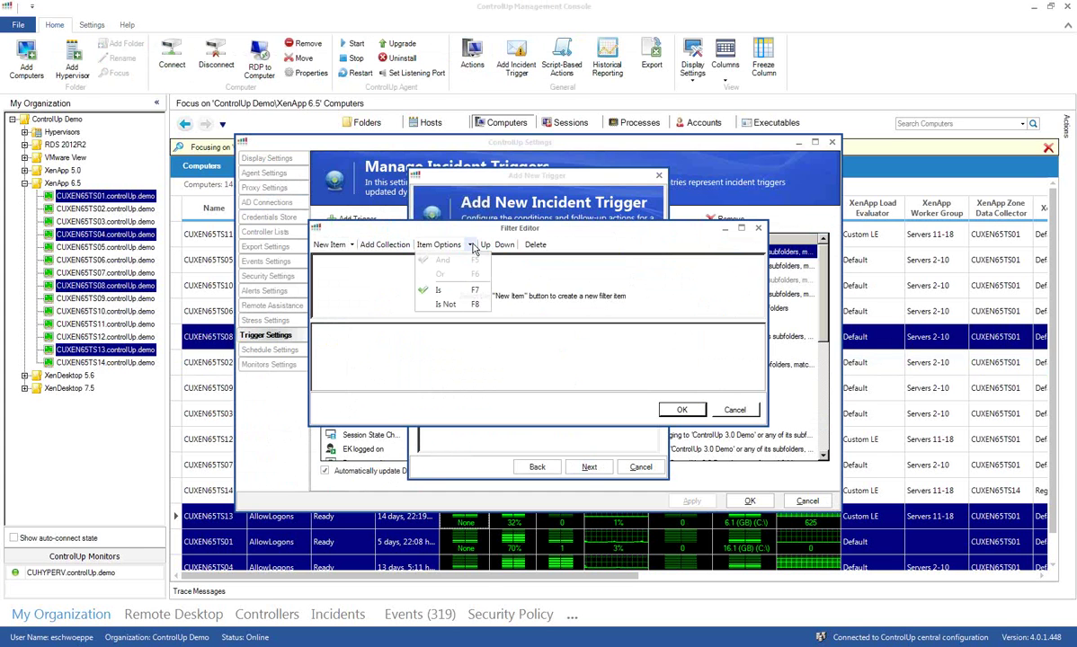
click(354, 247)
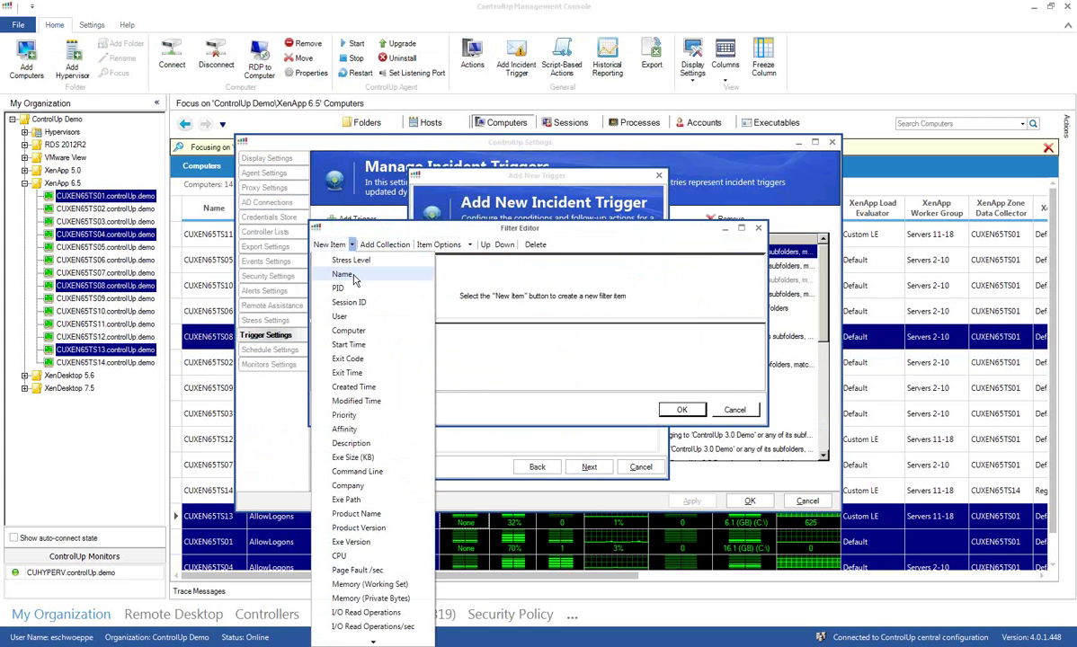
click(350, 275)
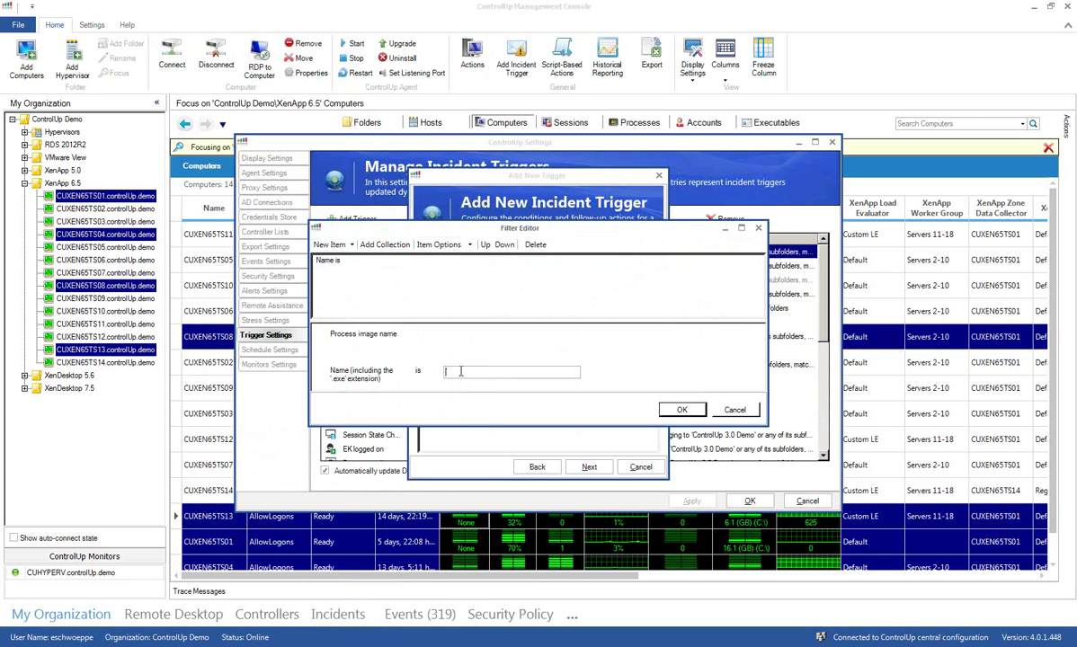
text(iexplore.exe)
key(Return)
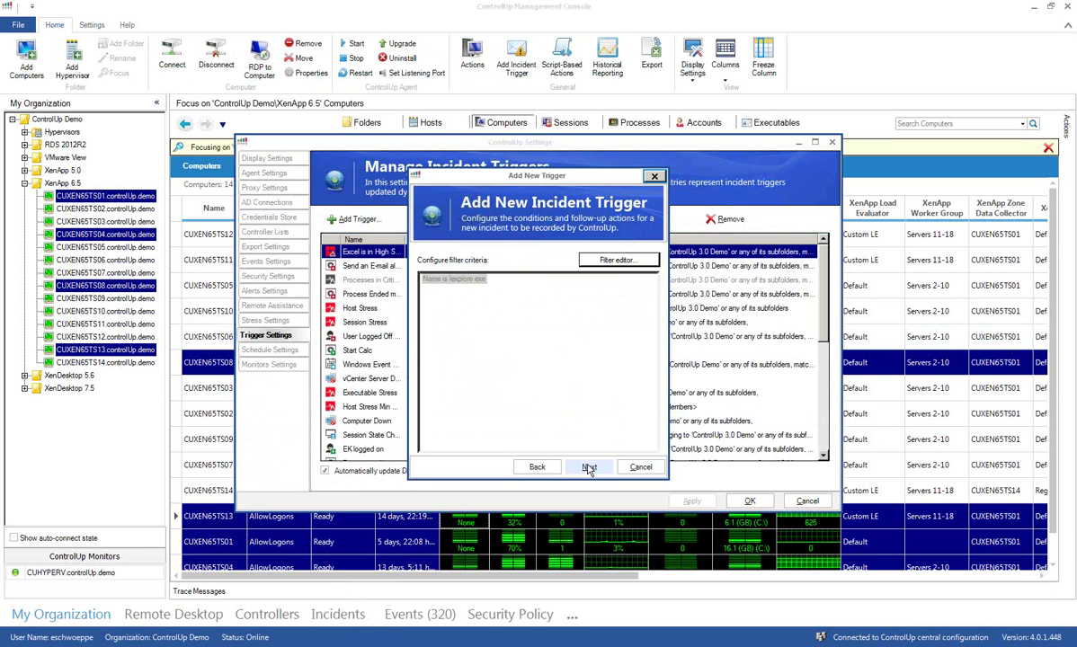
Scope the trigger to the XenApp 6.5 folder with child folders on the All days schedule
click(588, 467)
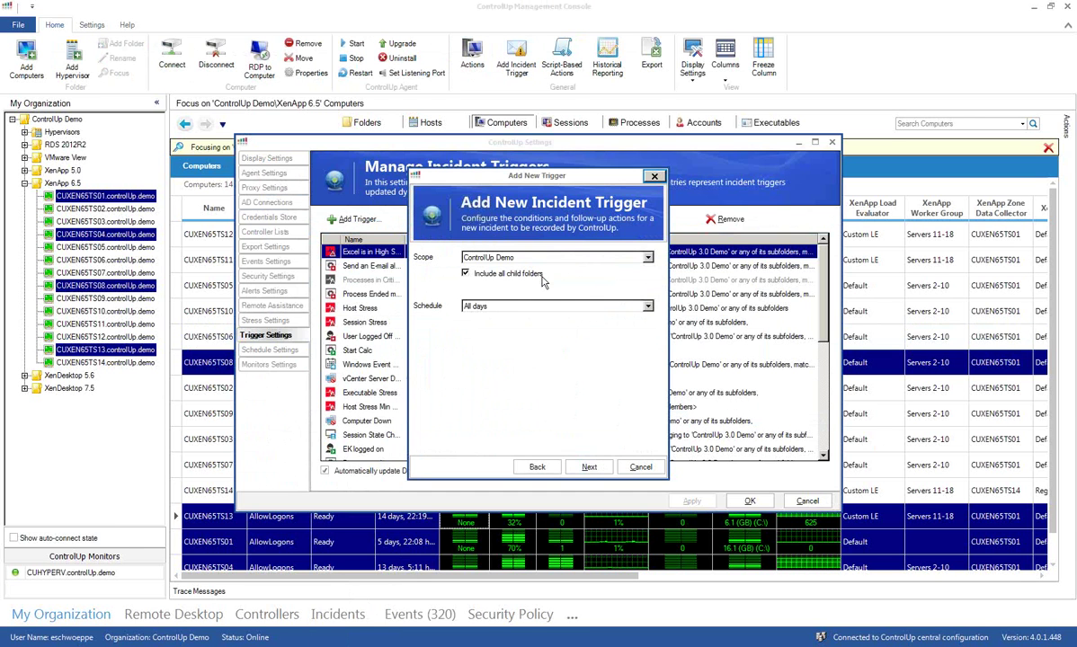
key(alt+Down)
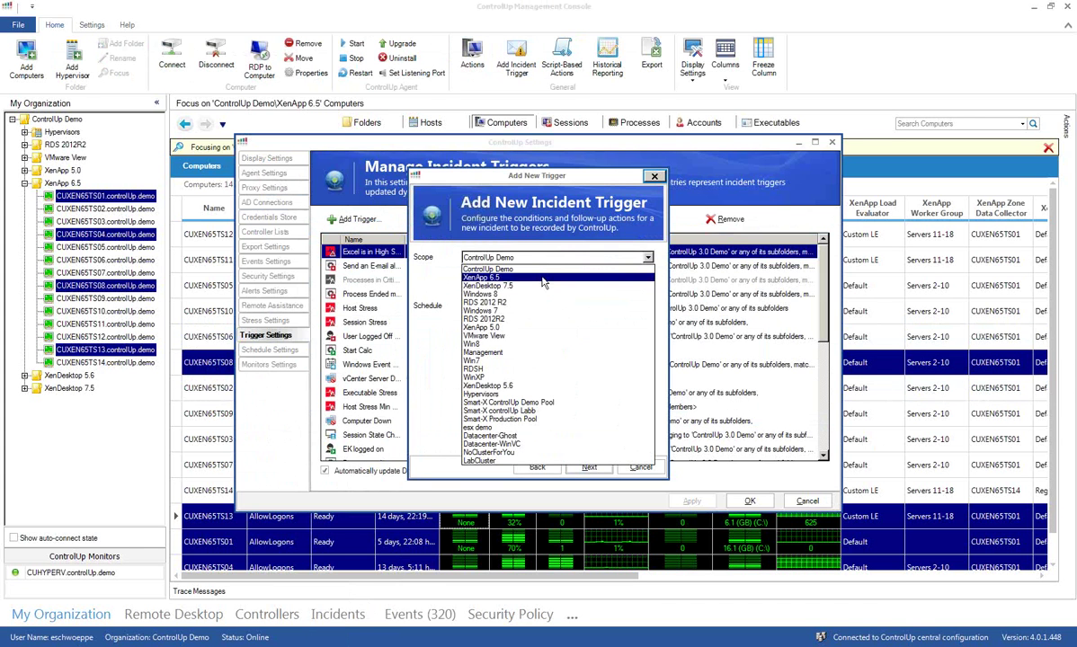
click(543, 281)
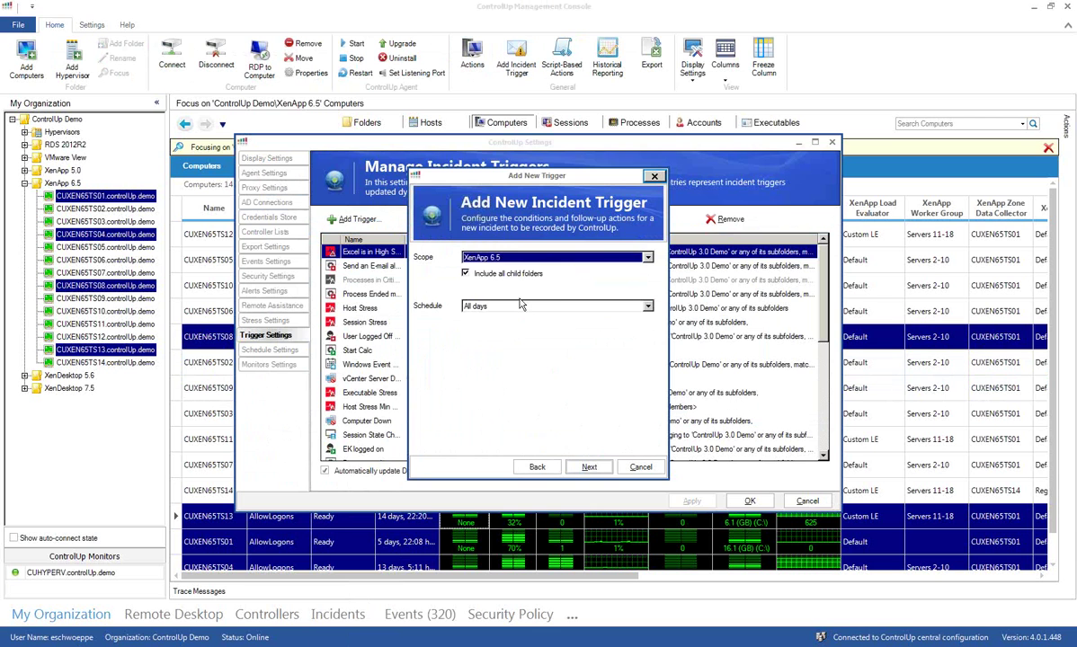
click(517, 309)
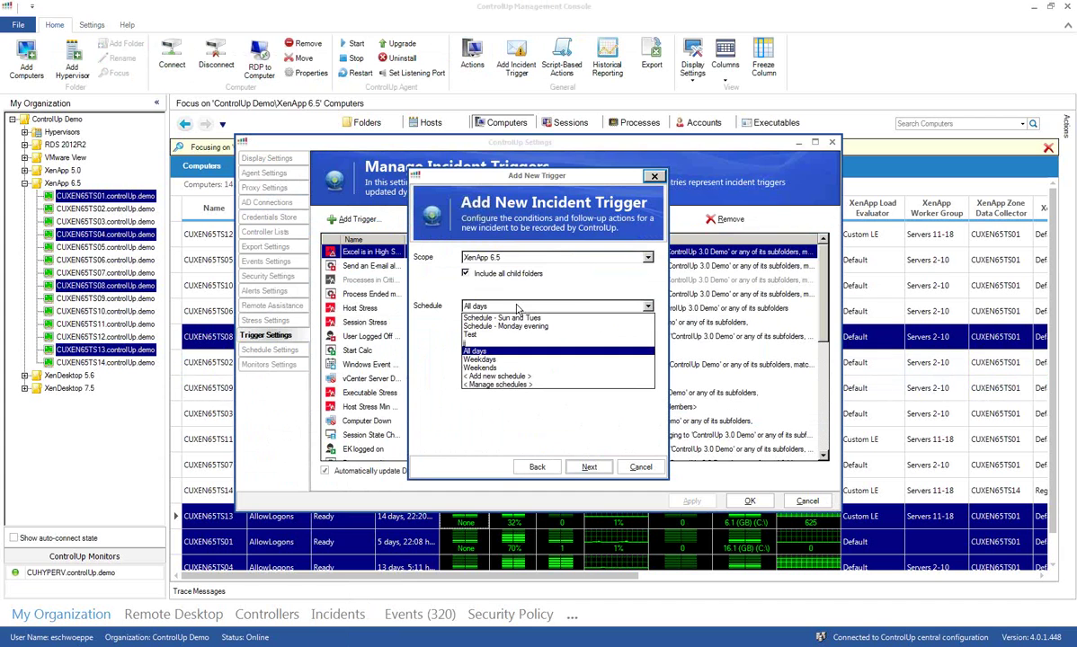
click(537, 351)
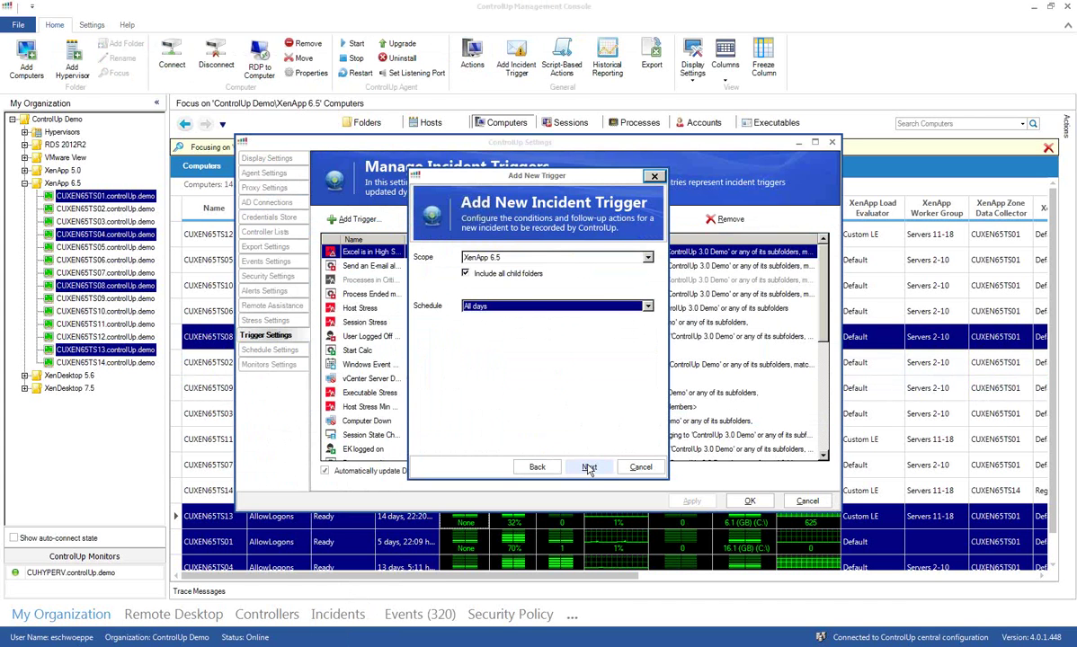
click(589, 467)
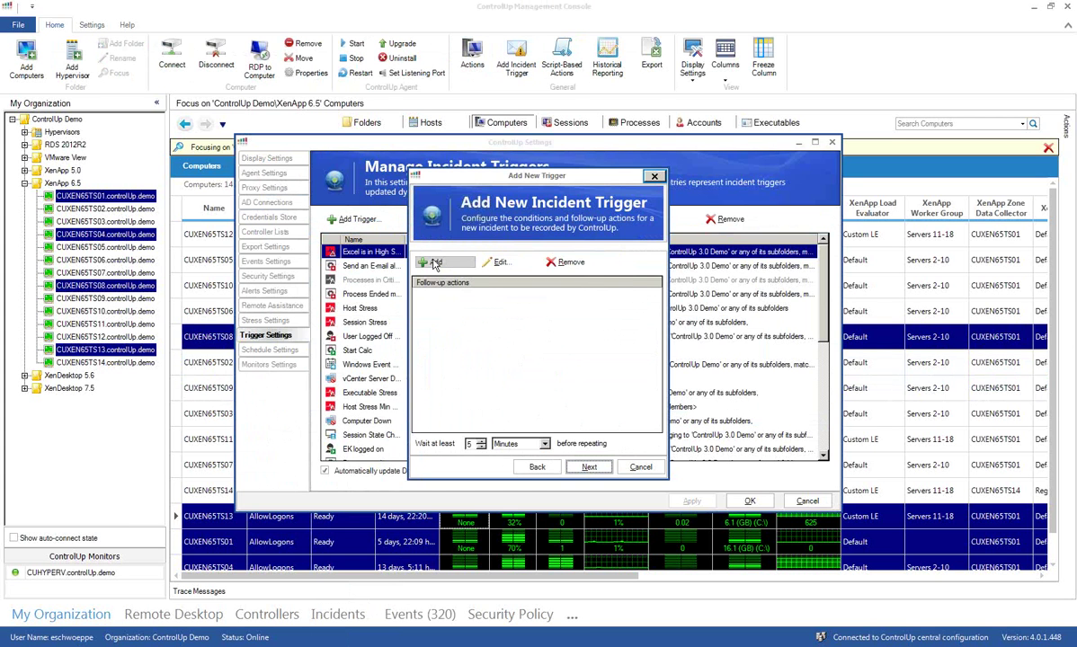
Add an e-mail alert follow-up action with one selected organization user as recipient
click(437, 263)
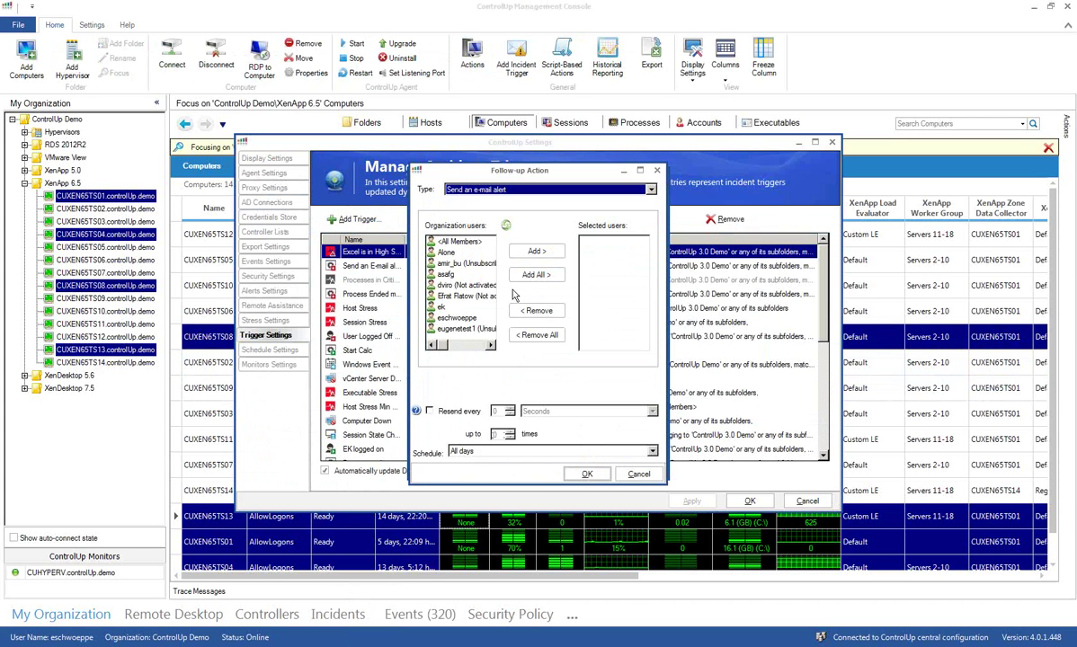
click(458, 317)
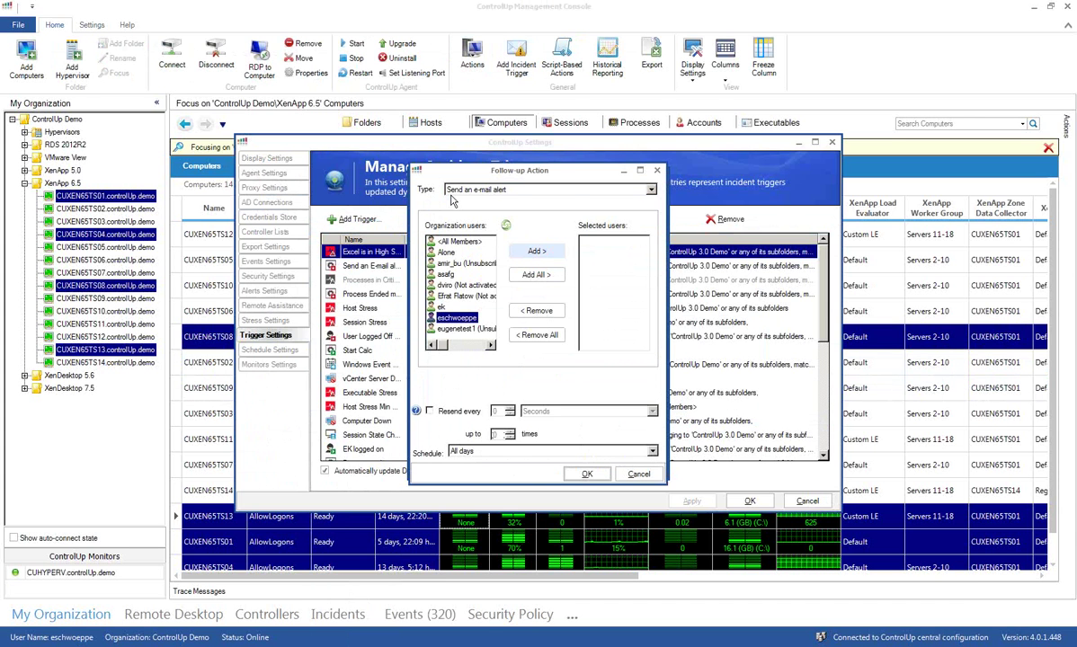
click(537, 251)
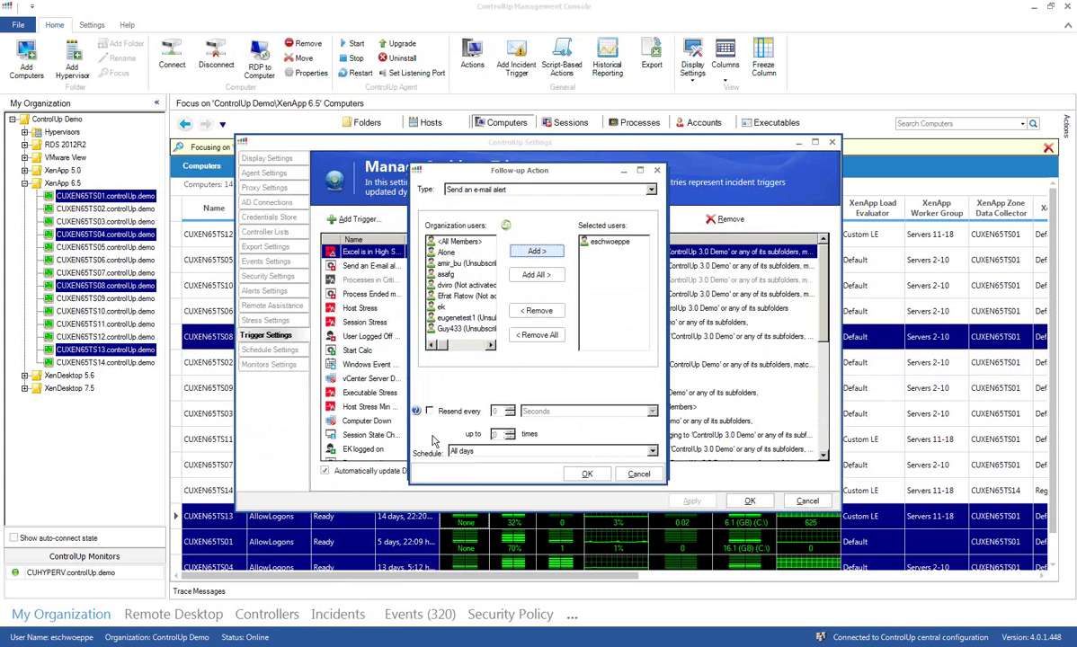
click(586, 475)
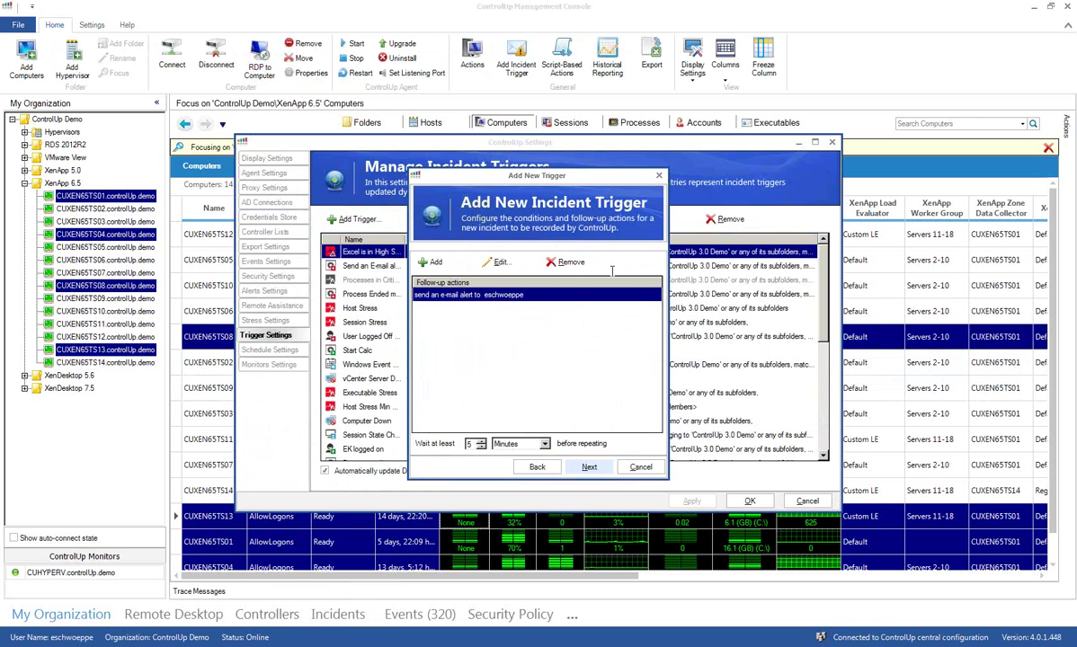
click(591, 468)
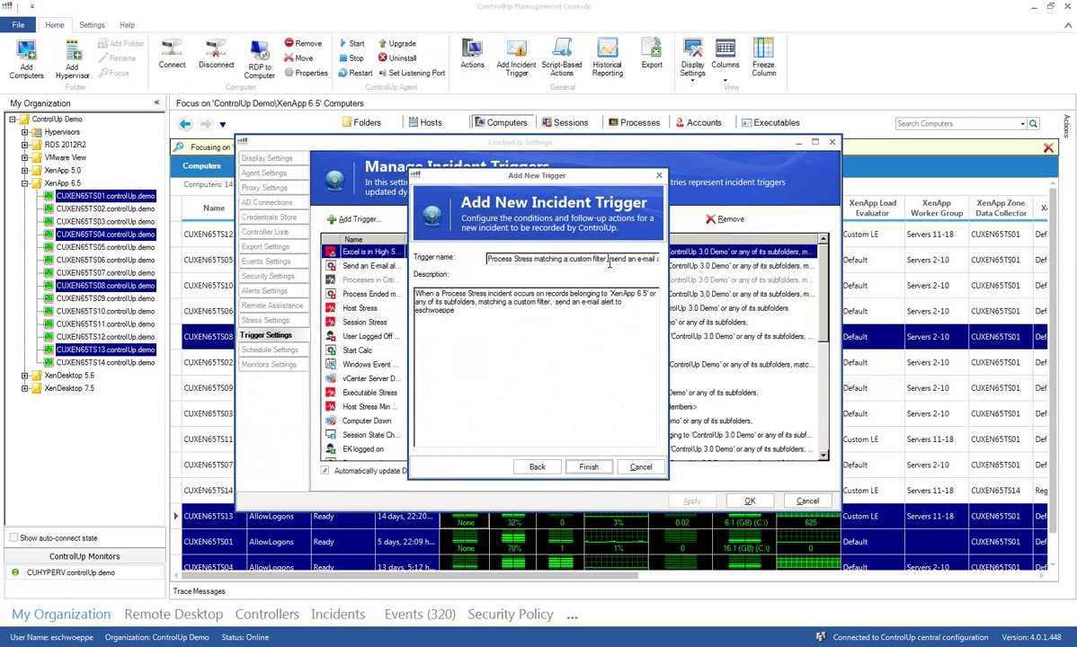
Name the trigger 'iexplorer. Critical Stress', finish the wizard, check it in the list, and save
key(ctrl+a)
key(BackSpace)
text(iexpl)
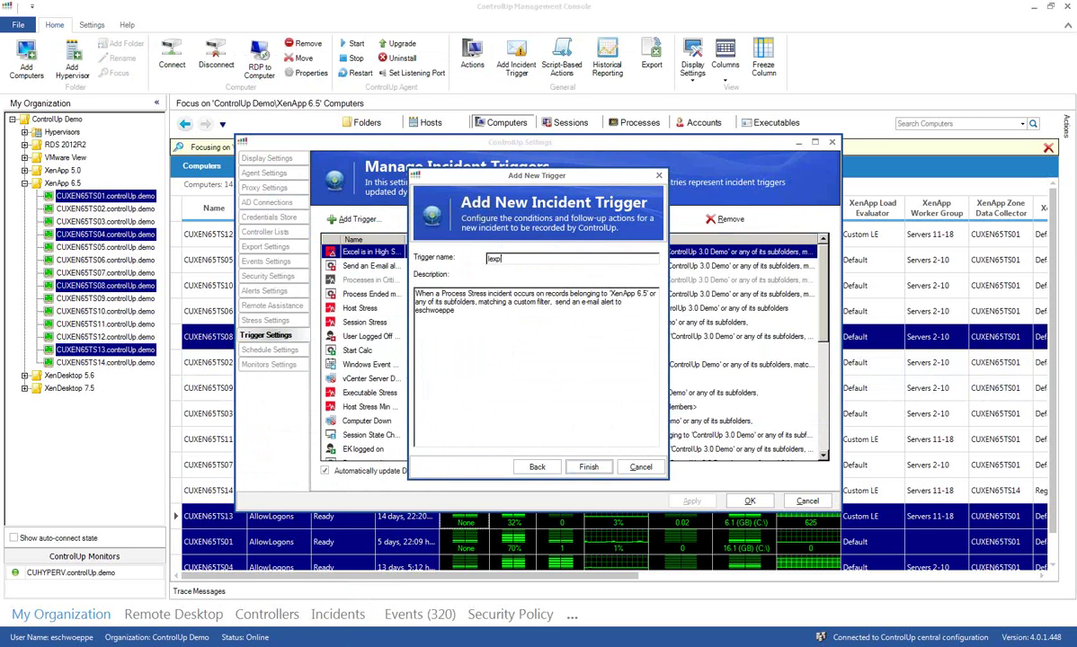
text(orer. Critical Stress)
click(589, 467)
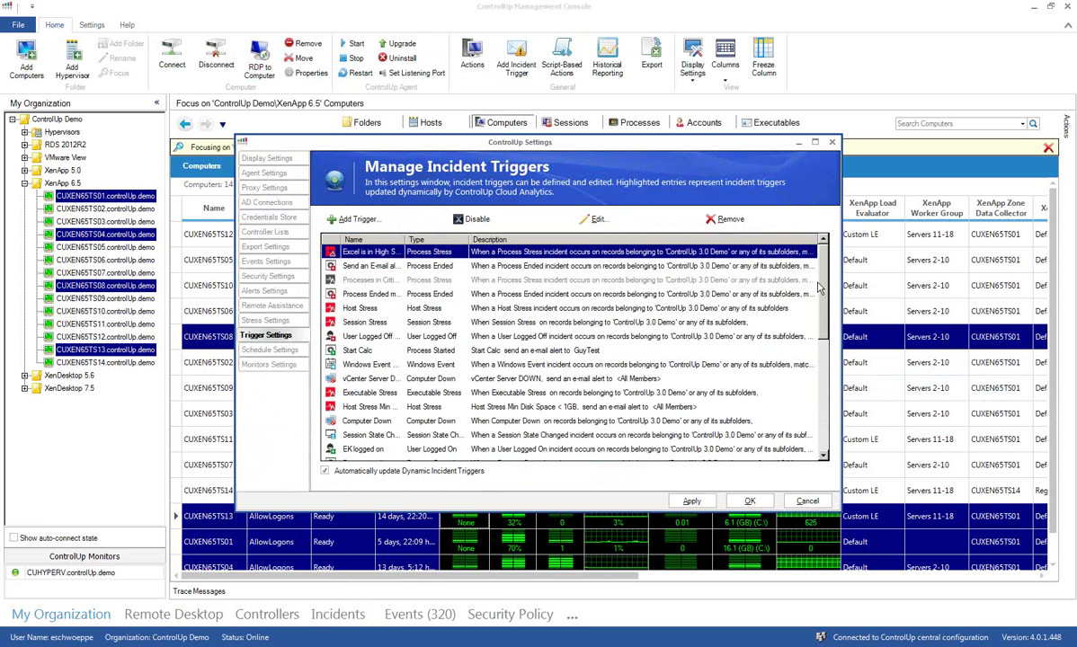
scroll(819, 406, down, 5)
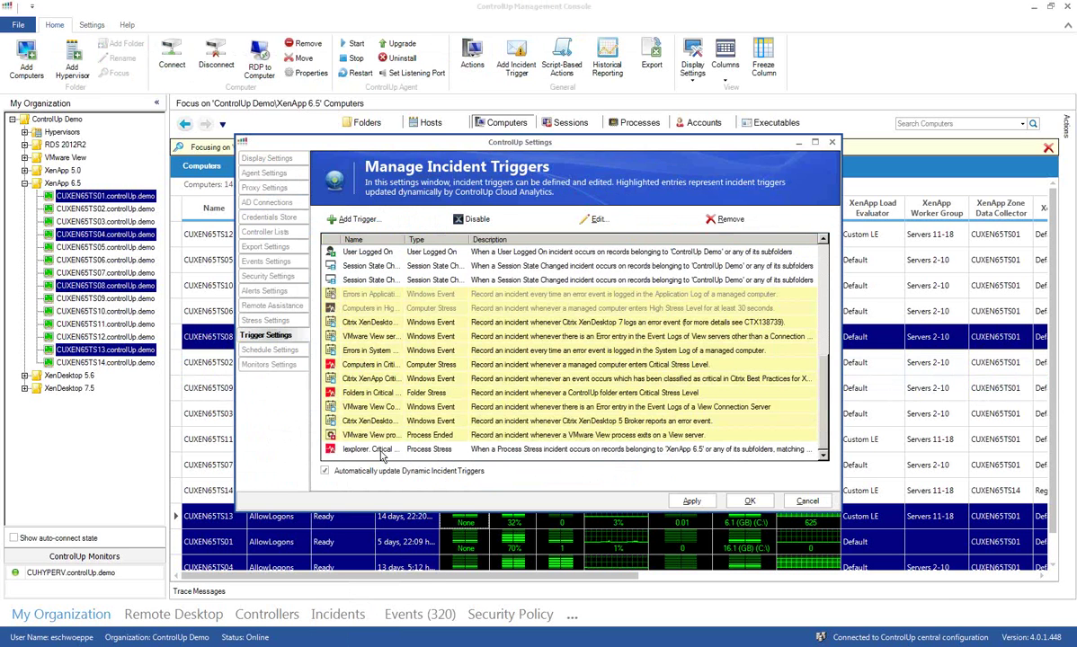
click(377, 449)
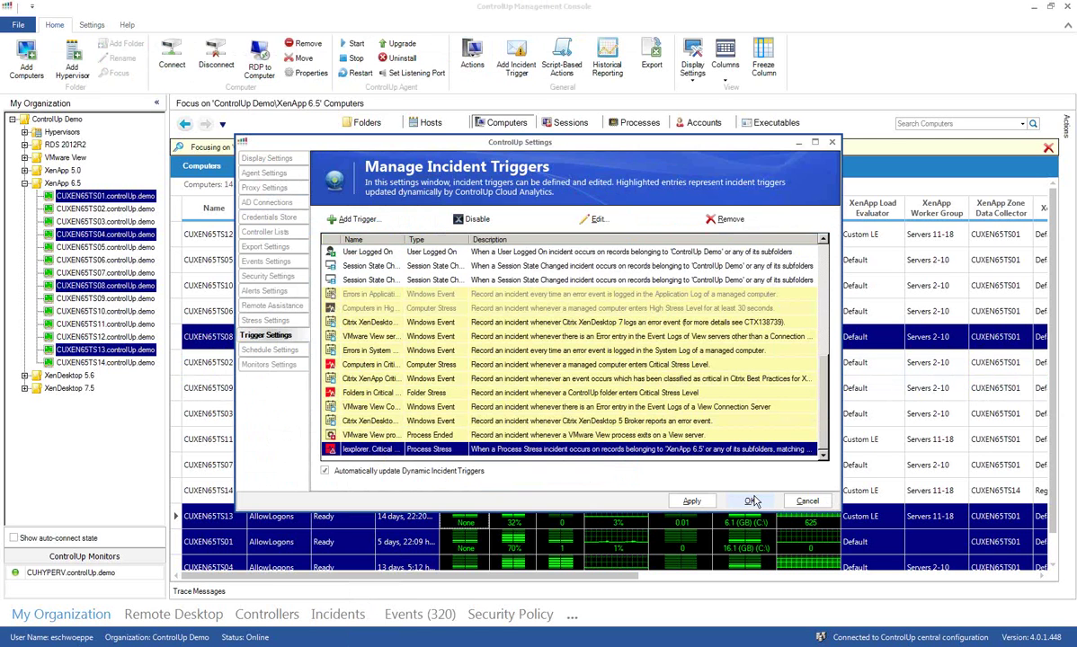
click(750, 500)
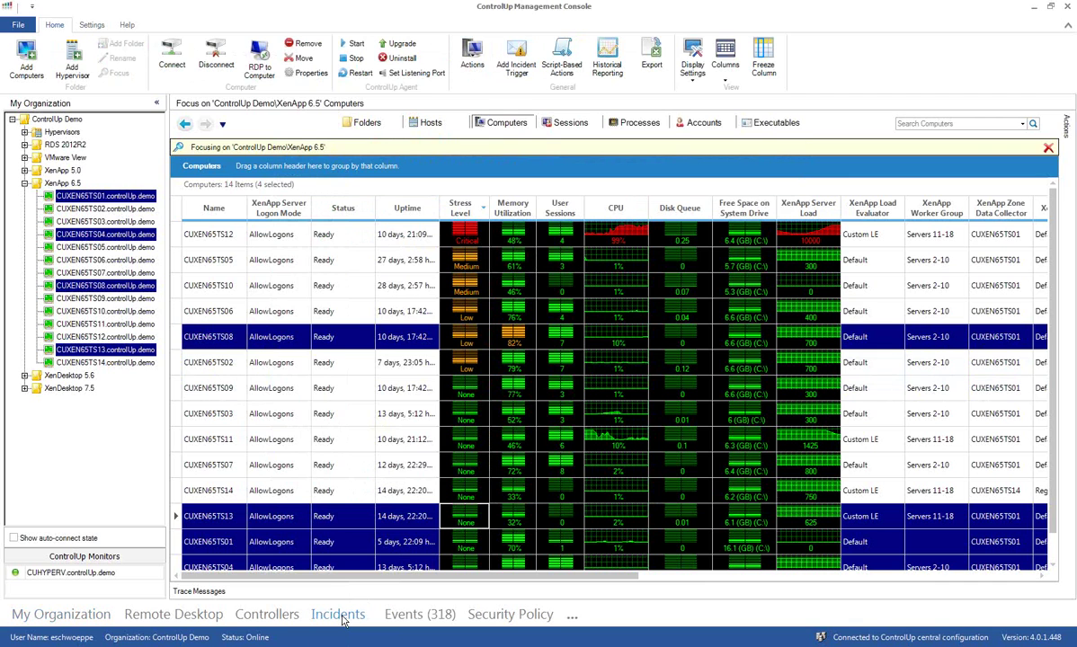
Show the Incidents pane and select the Process Stress incident type
click(339, 617)
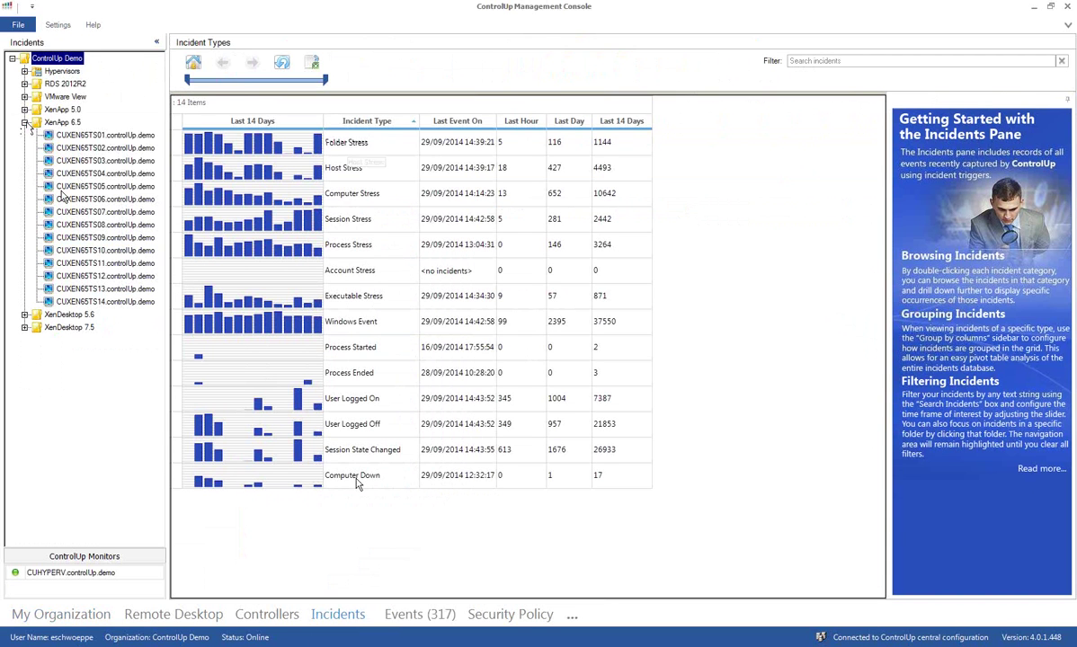
click(360, 250)
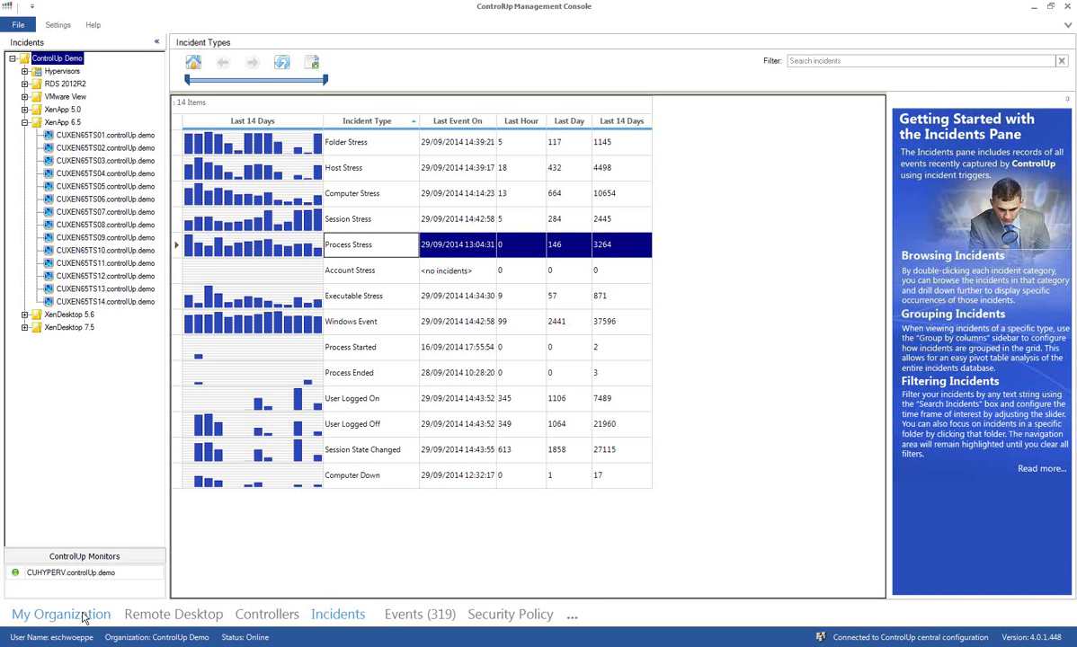
List all sessions with the search filter cleared and select the CUXEN65TS03 session for RDP
click(81, 616)
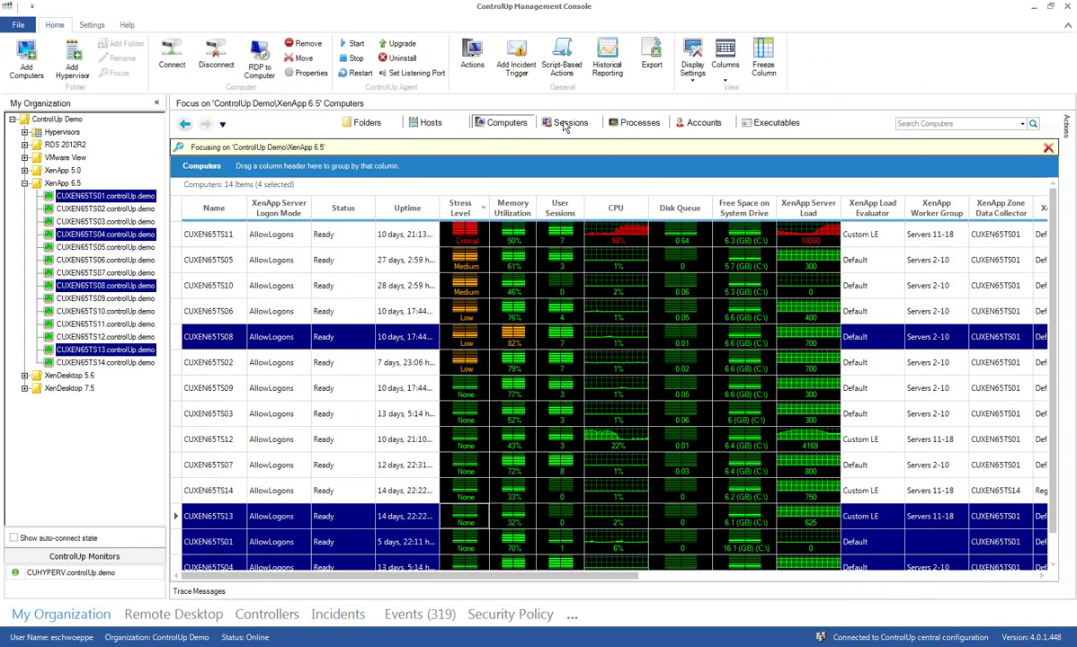
click(564, 124)
key(BackSpace)
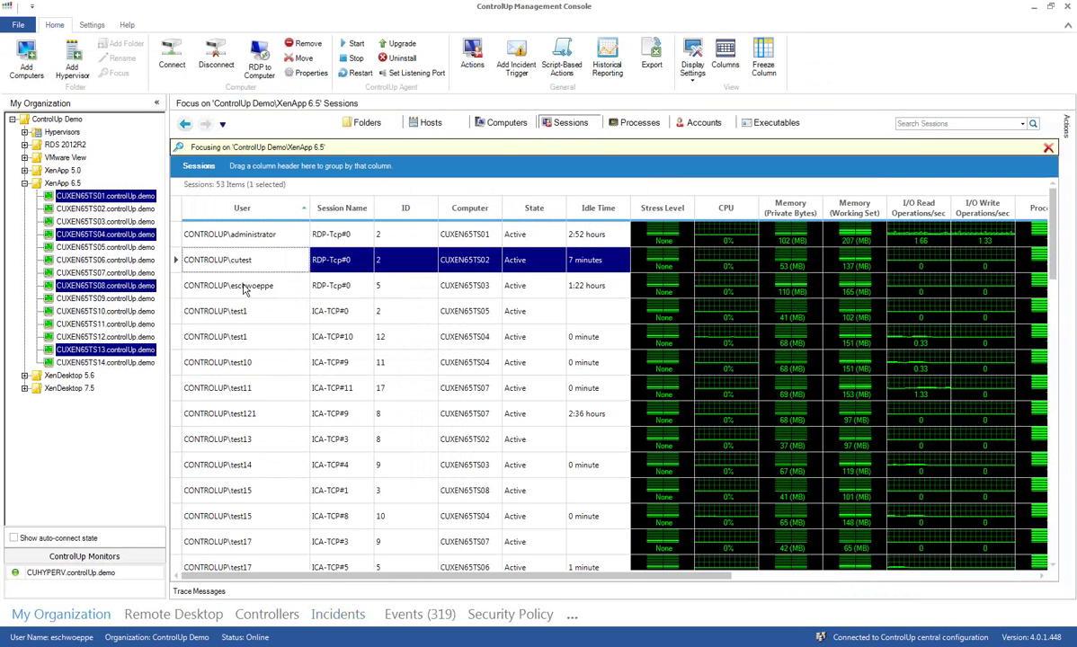
click(243, 286)
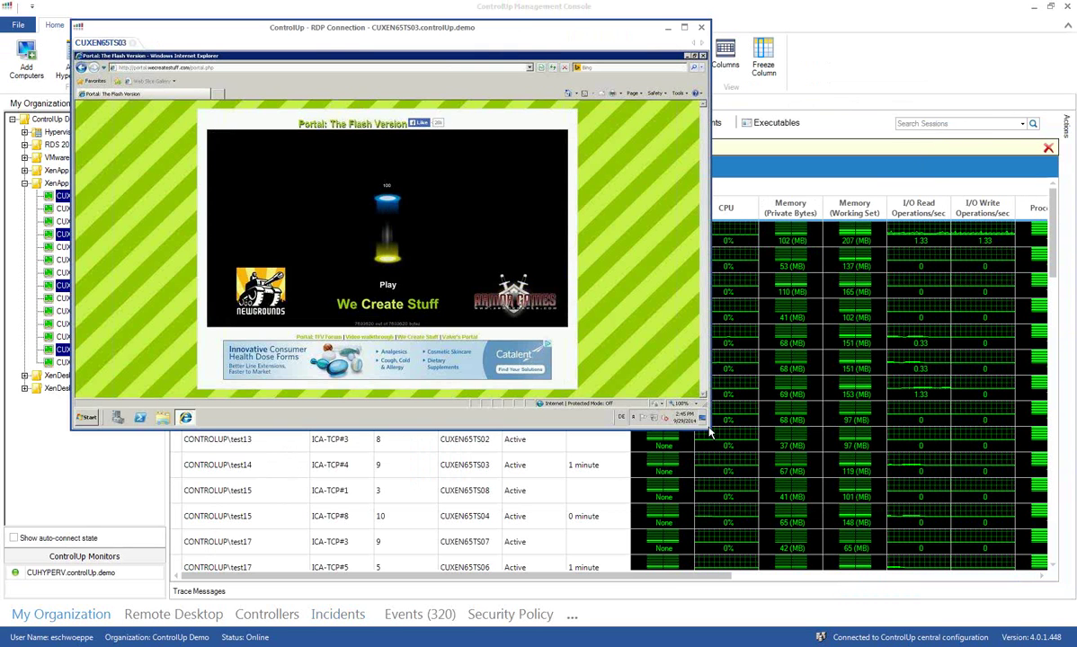
Enlarge the RDP window and start a new Portal Flash game in Internet Explorer
drag(708, 433, 954, 569)
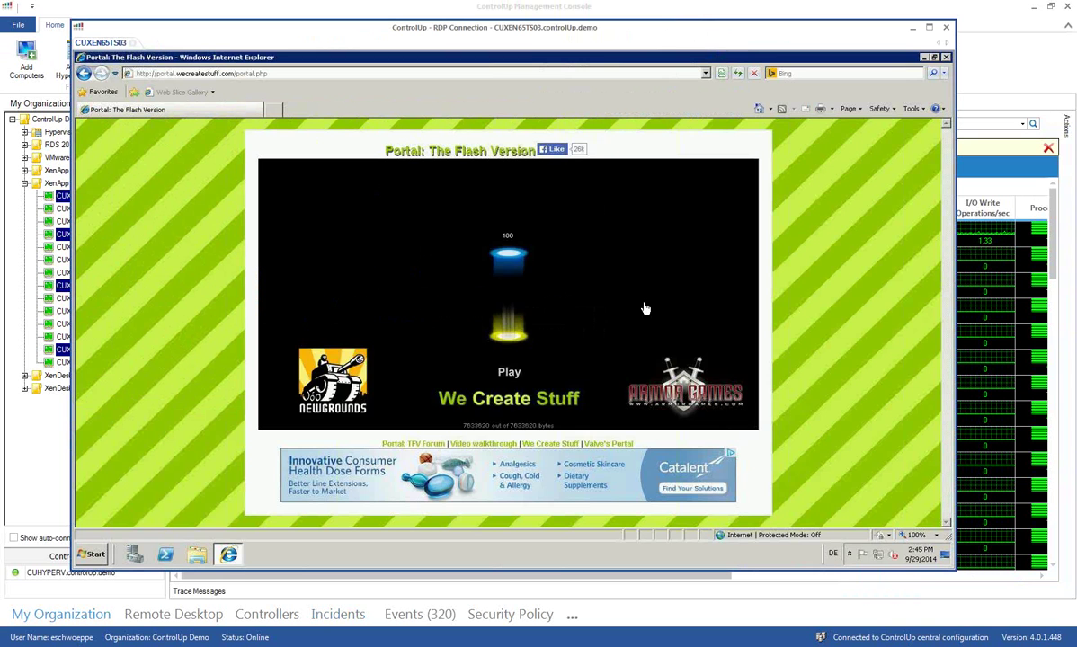
click(524, 279)
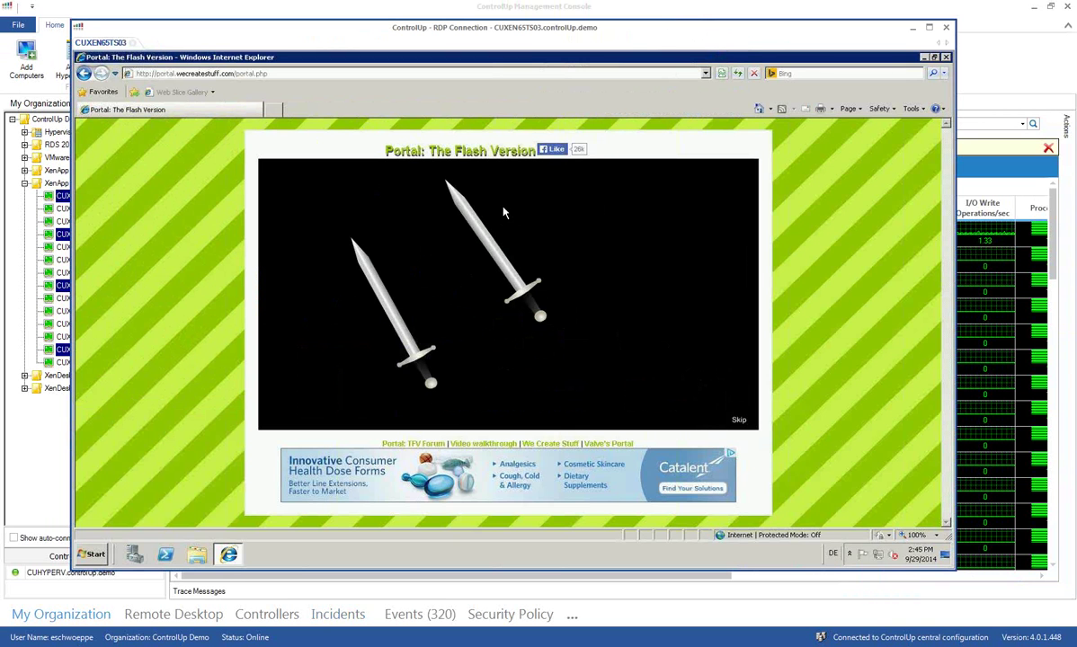
click(350, 271)
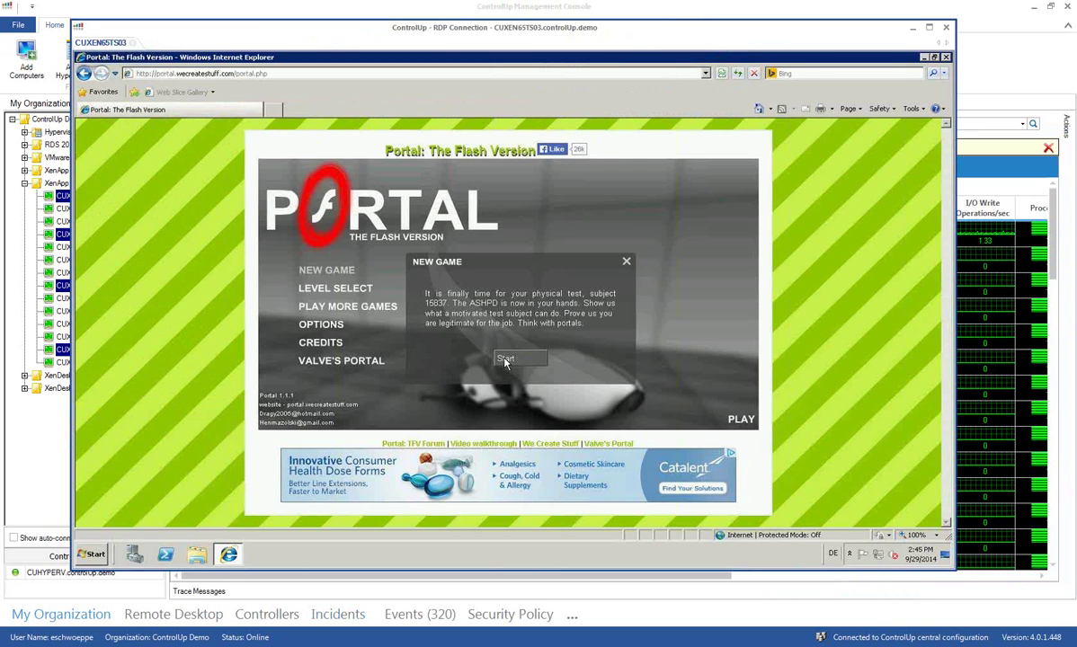
click(505, 361)
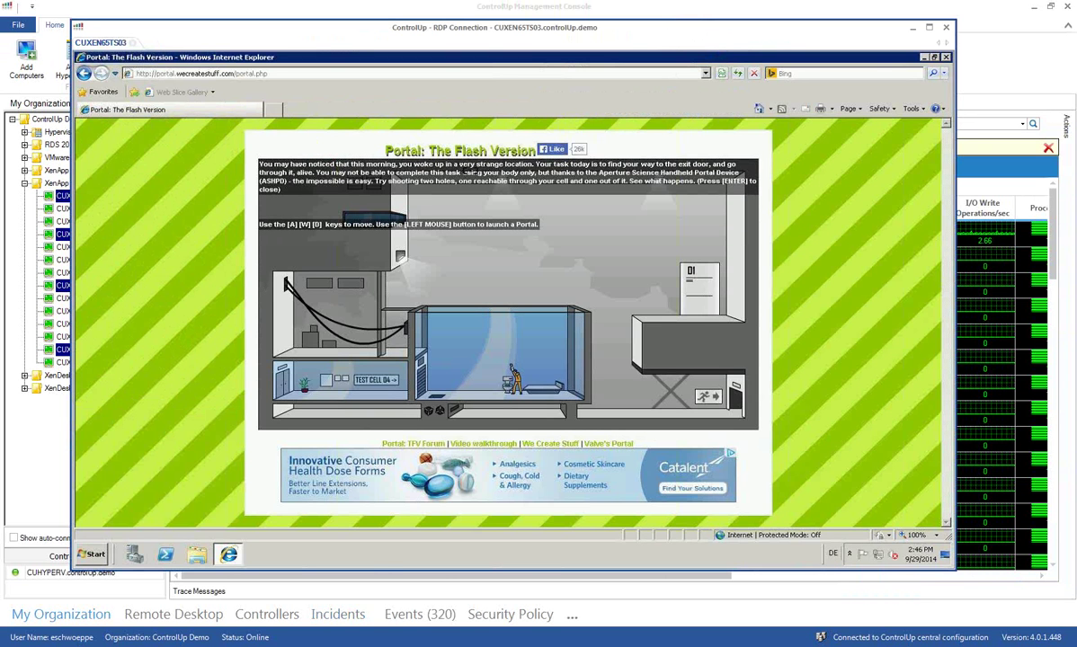
Play the Portal game with portal shots and d/a/w moves, moving the RDP window aside
click(474, 180)
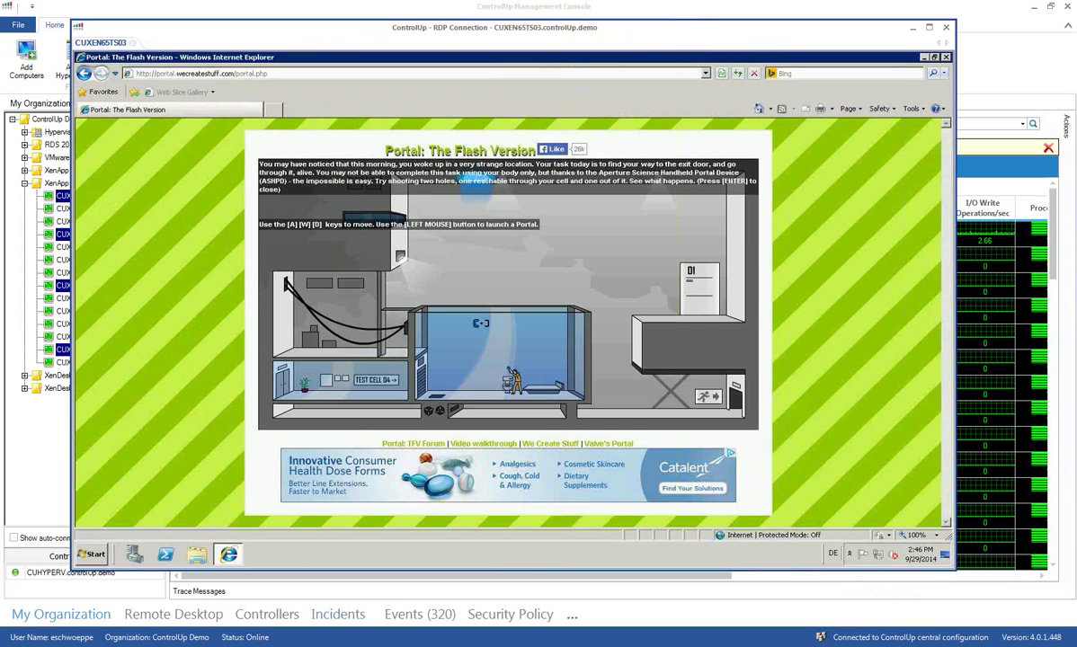
click(482, 392)
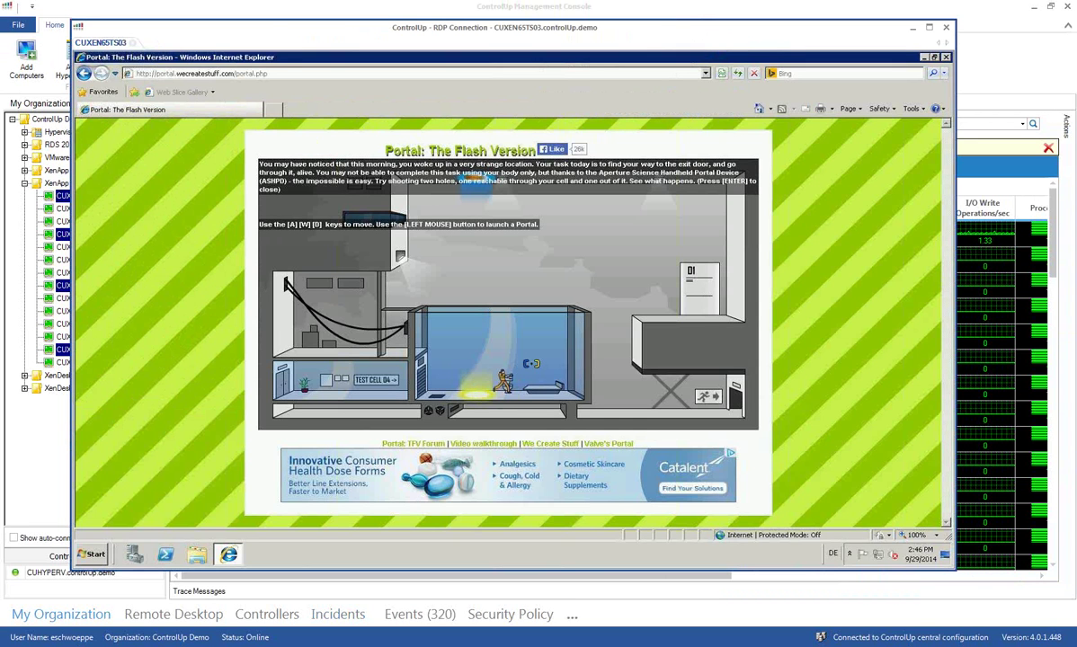
key(d)
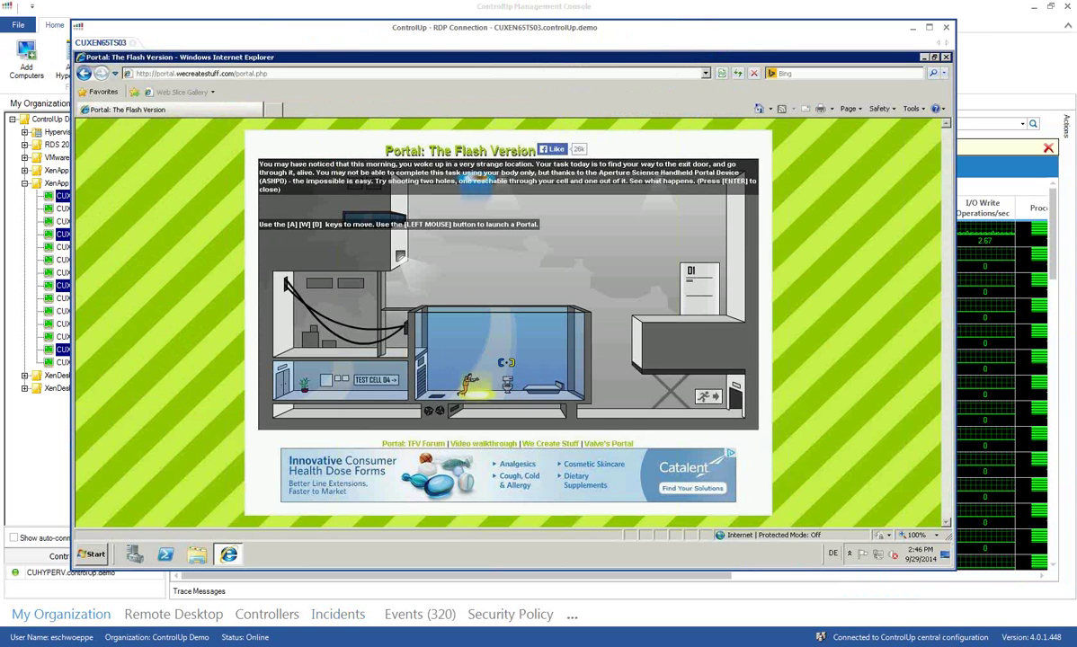
key(d)
key(a)
key(w)
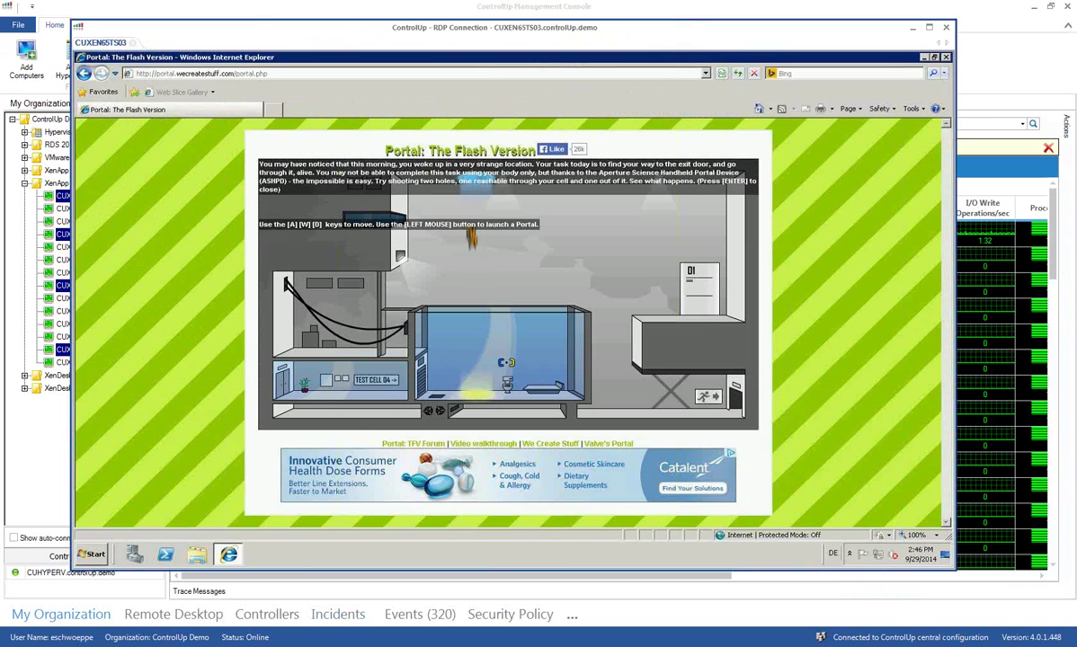
key(w)
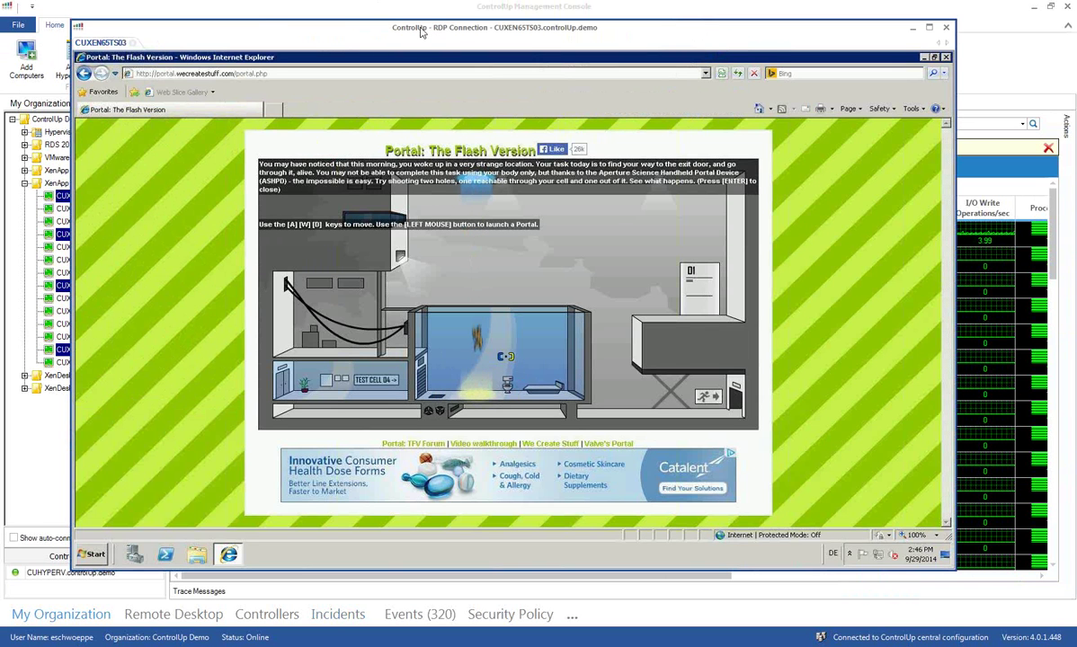
key(w)
mouse_move(421, 32)
mouse_down()
mouse_move(563, 37)
mouse_move(421, 32)
mouse_up()
key(w)
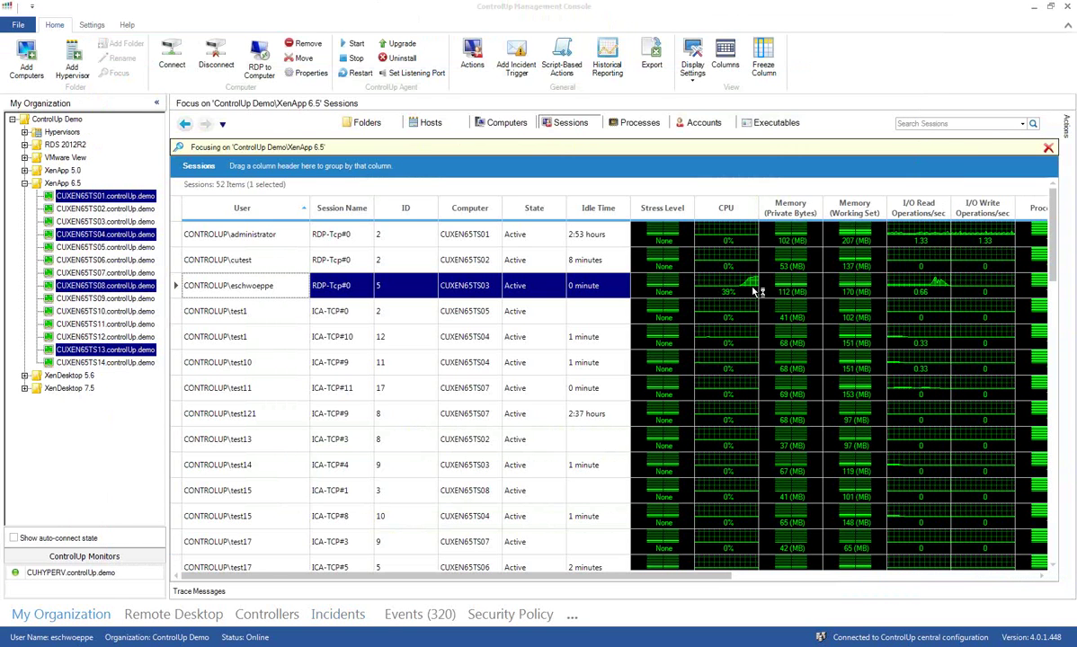
Return focus to the console and scroll through the Stress Level Settings counters
click(753, 291)
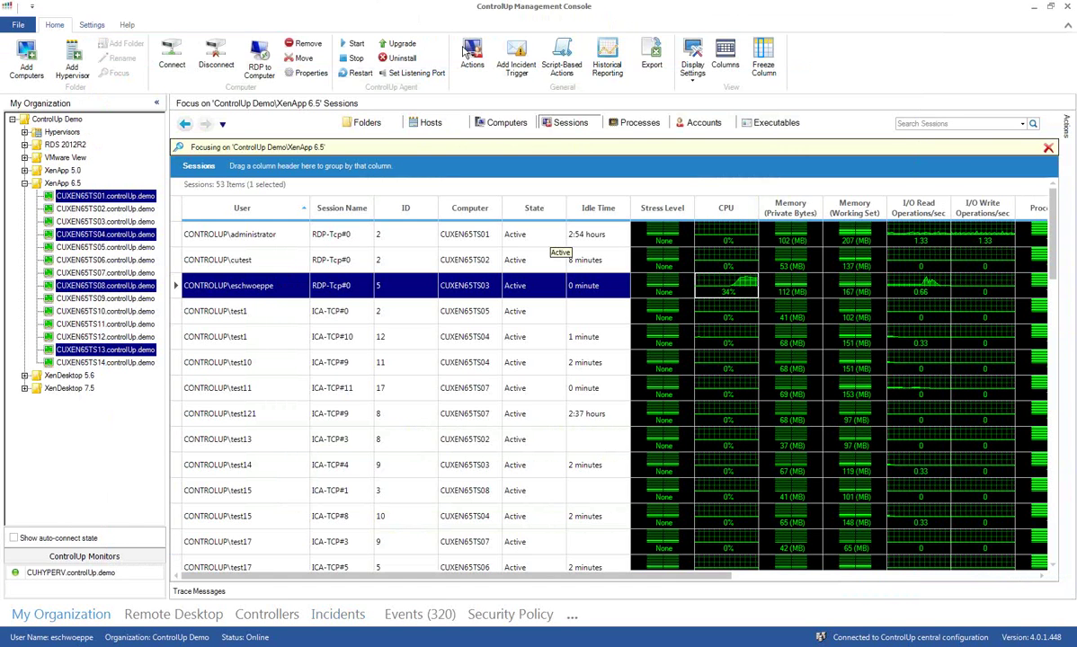
scroll(464, 51, down, 1)
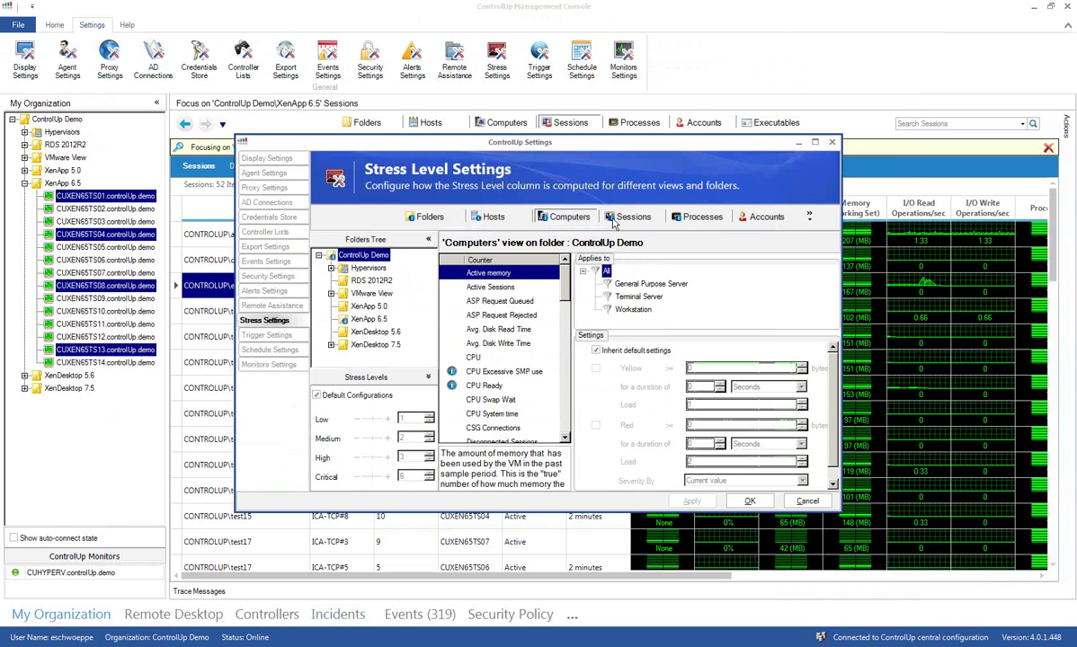
Set the Processes CPU Severity By option to Current value and save the stress settings
click(698, 217)
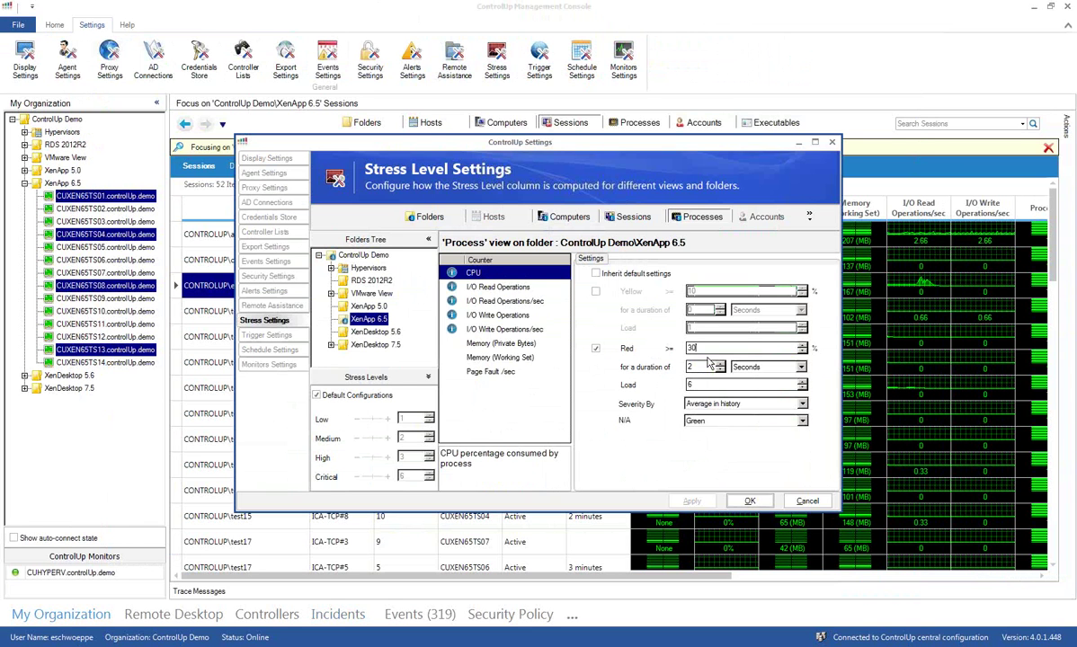
key(Tab)
click(719, 405)
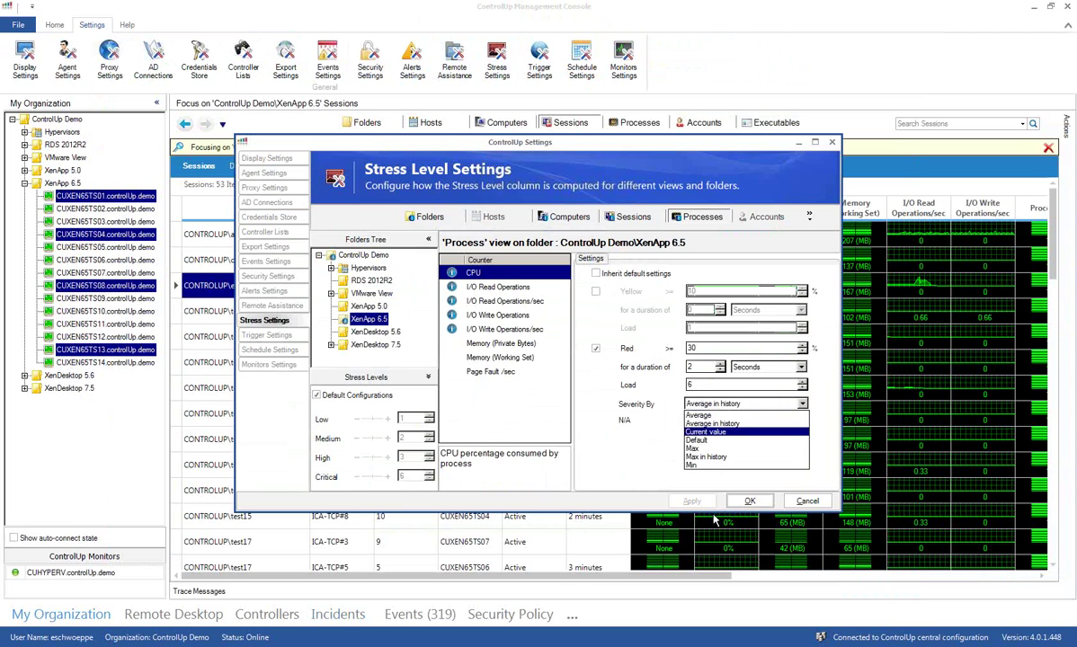
click(714, 519)
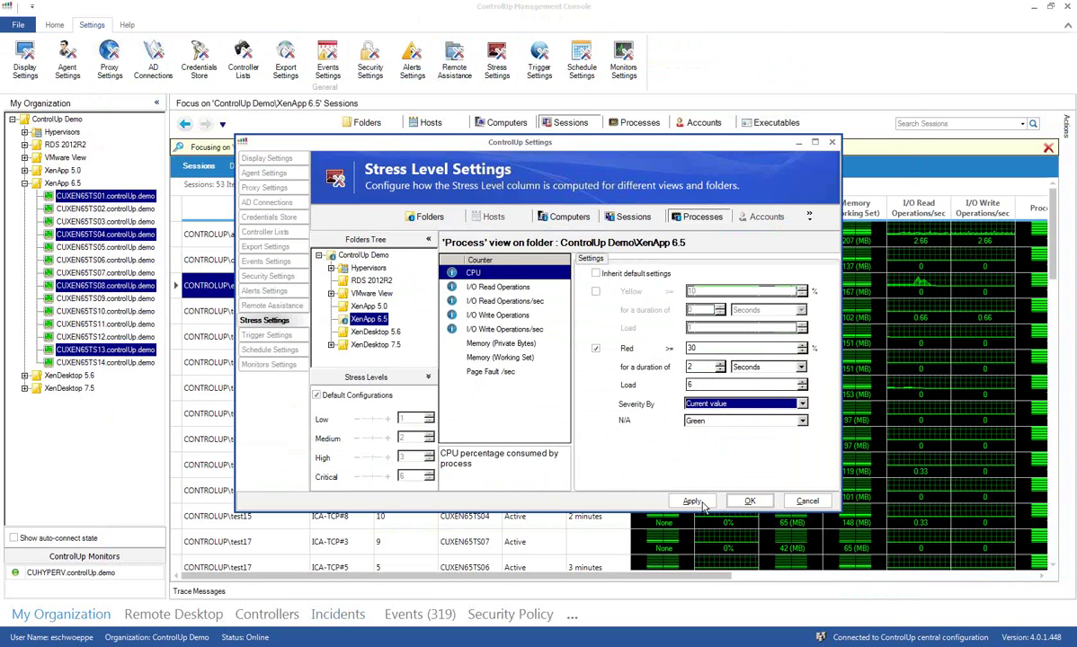
click(747, 504)
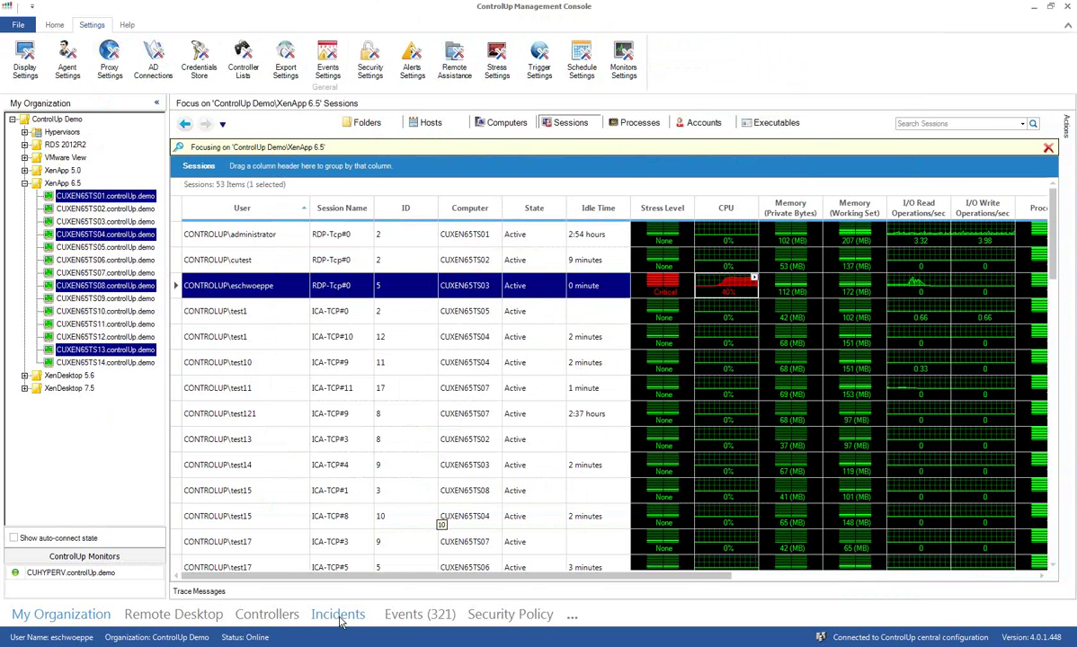
Drill into Process Stress incidents, group them by Image Name and Trigger, then leave the alert mail
click(339, 615)
click(341, 253)
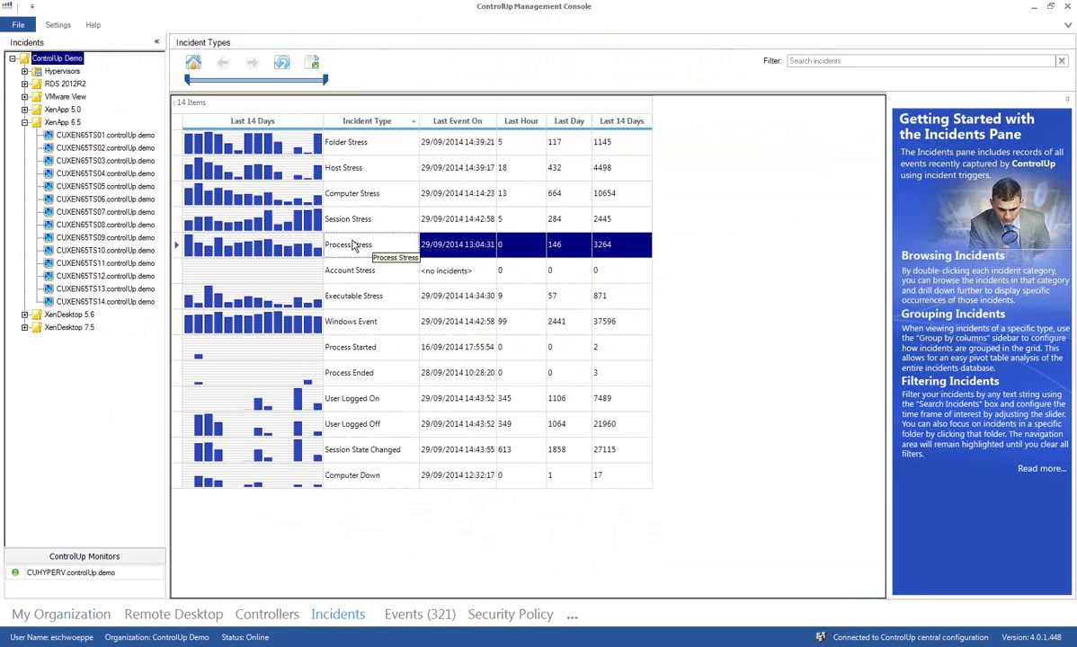
double_click(354, 246)
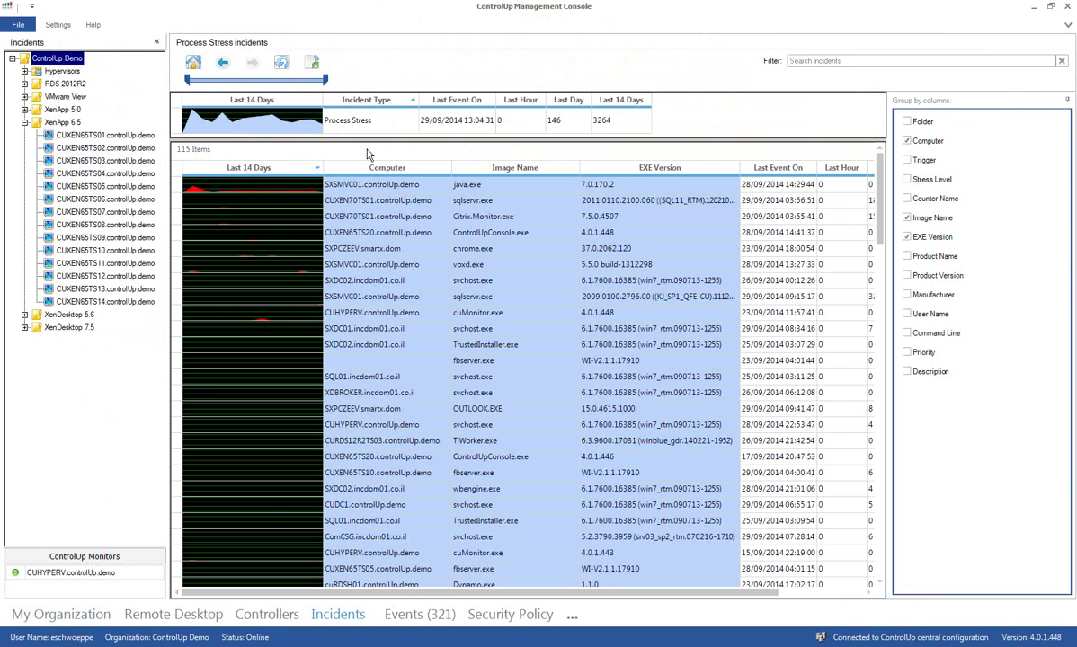
click(908, 218)
click(907, 161)
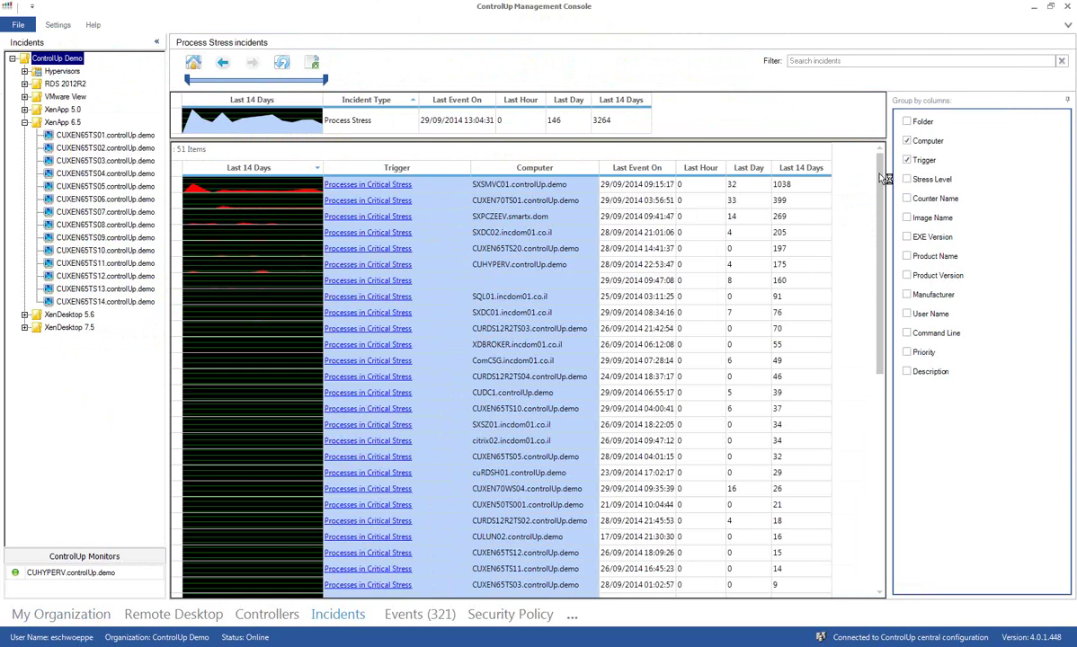
scroll(878, 250, down, 8)
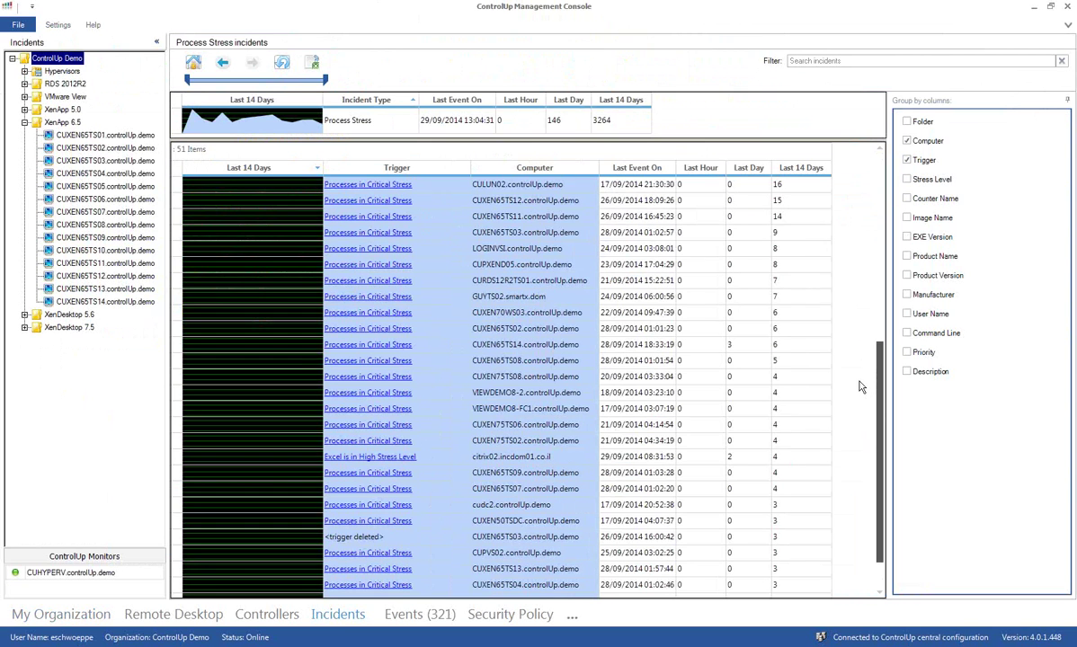
scroll(860, 386, down, 1)
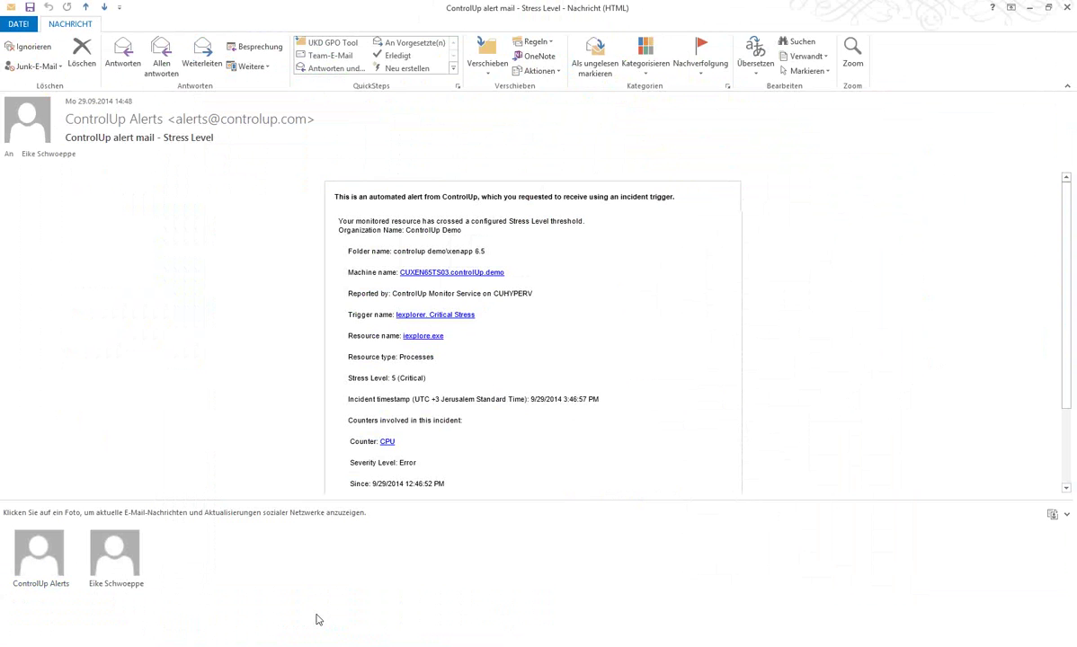
mouse_move(250, 646)
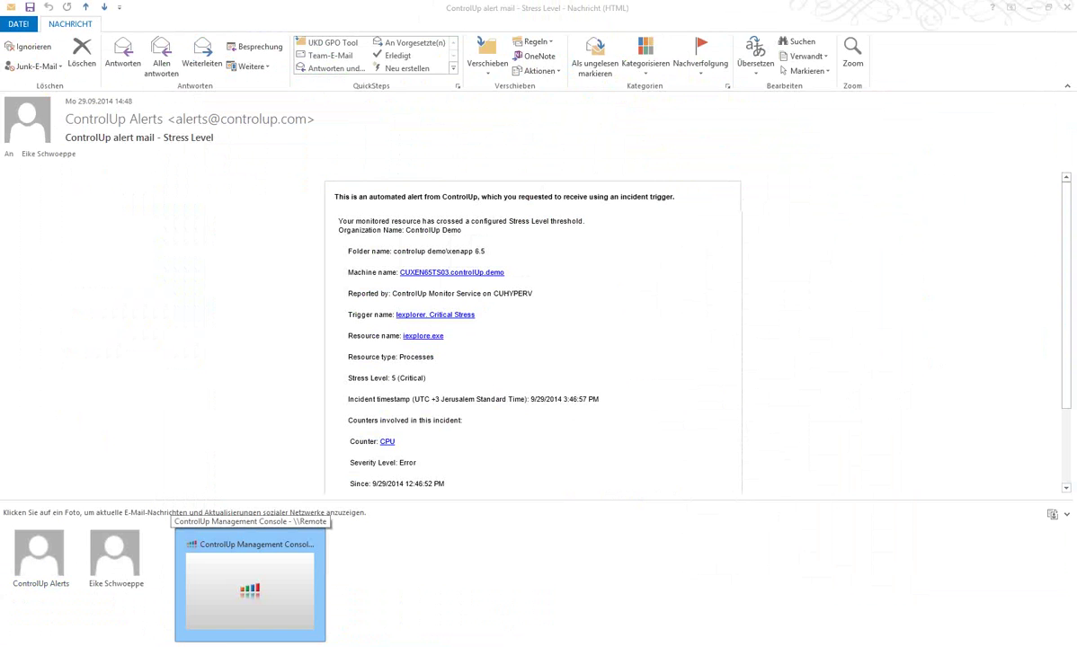
click(250, 584)
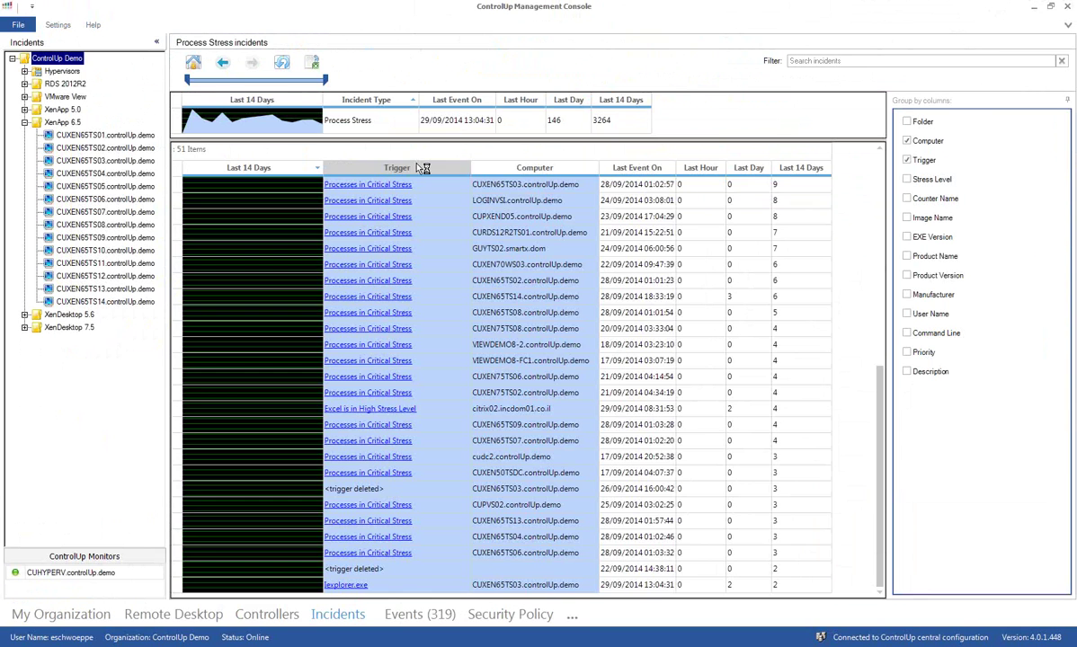
Sort the Process Stress incidents by Trigger, then go back to the incident type overview
click(420, 168)
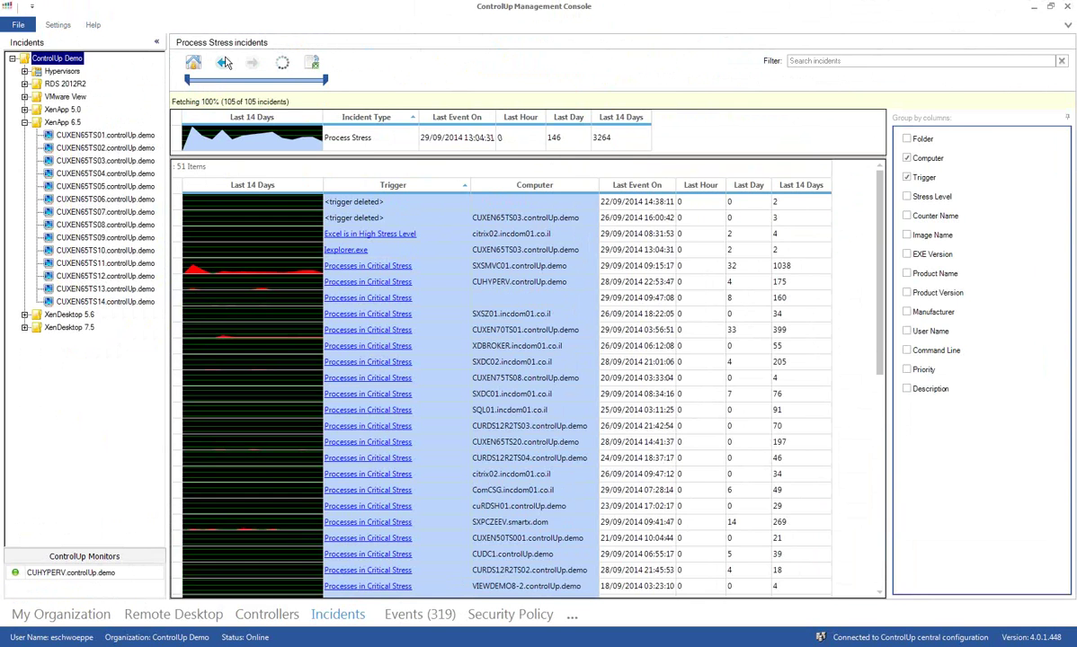
key(alt+Left)
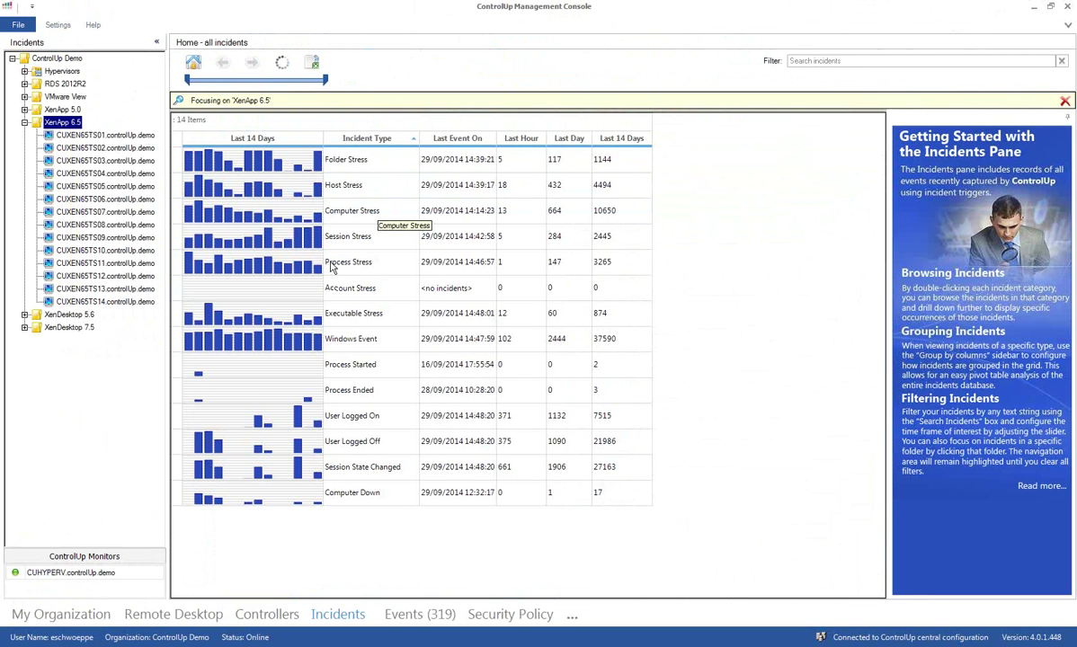
Drill into XenApp 6.5 Process Stress incidents and select the iexplorer Critical Stress trigger on CUXEN65TS03
double_click(333, 262)
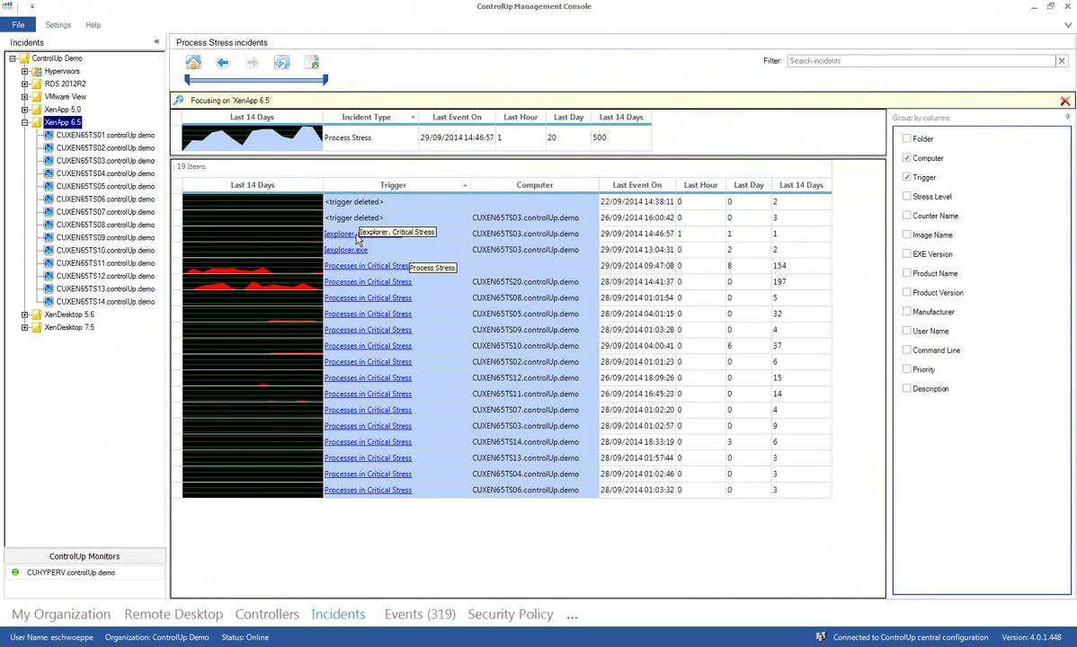
double_click(647, 235)
click(297, 205)
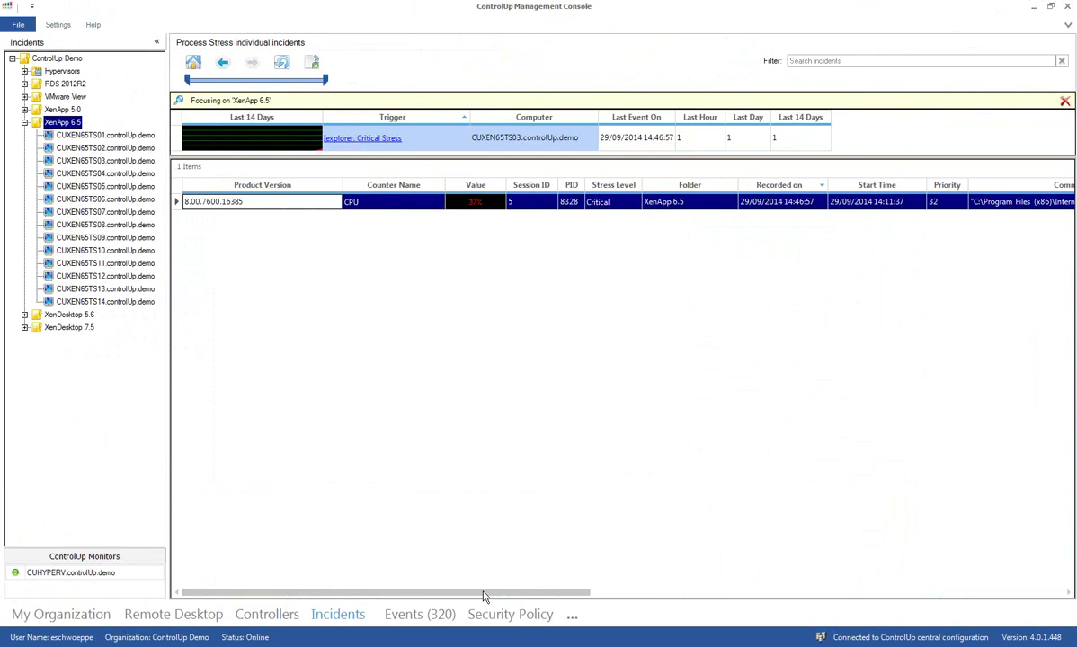
click(661, 594)
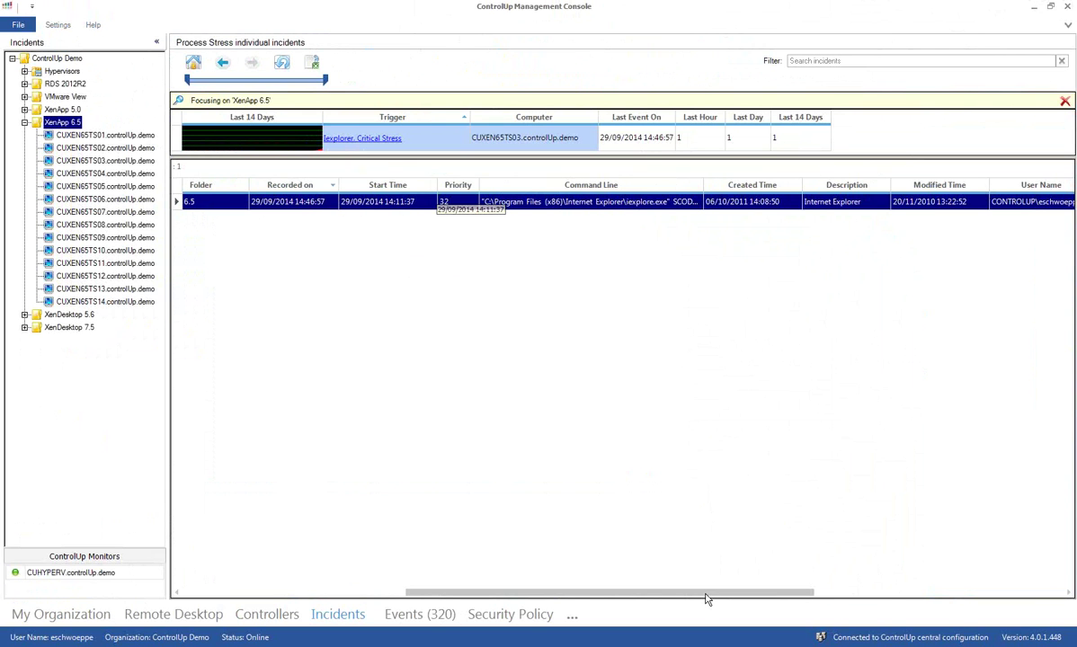
drag(804, 596, 746, 591)
drag(285, 591, 279, 591)
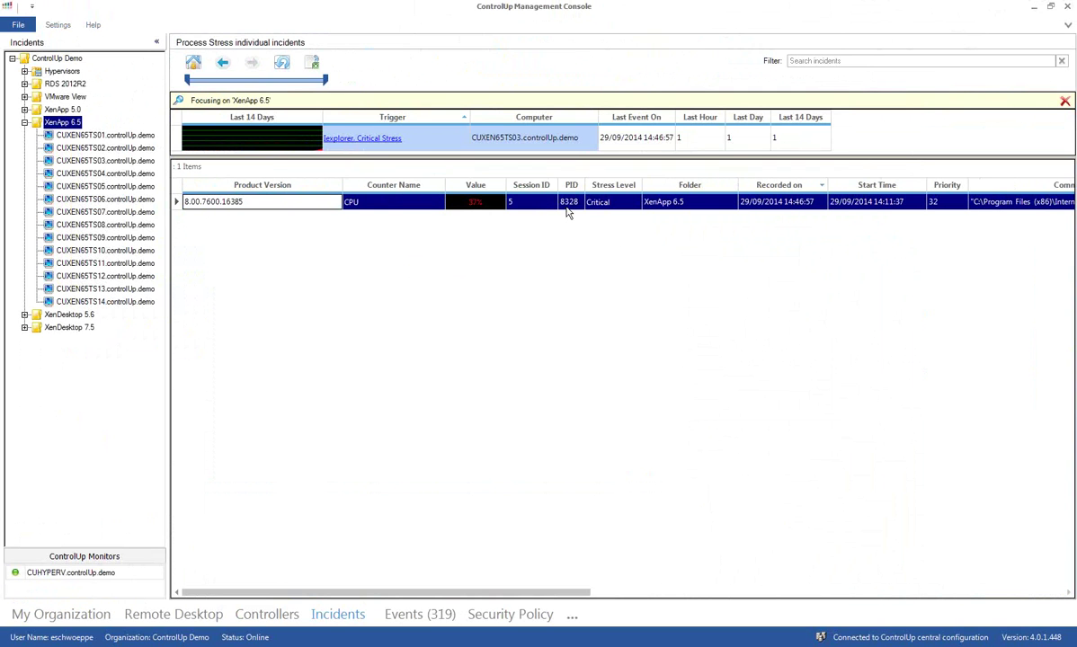
drag(534, 593, 964, 584)
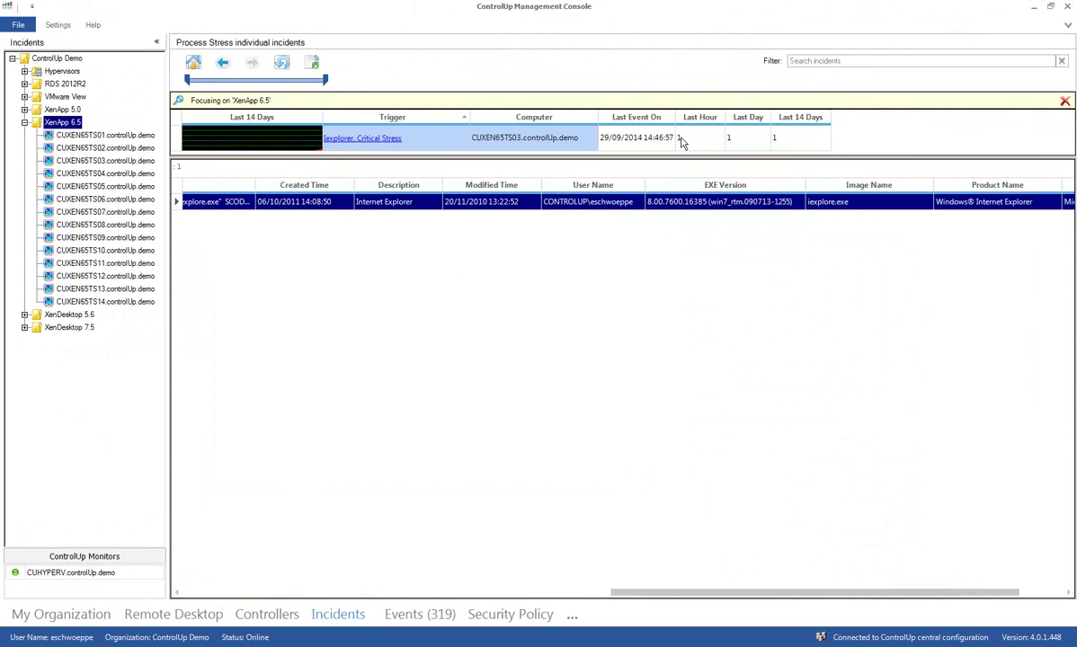
click(681, 141)
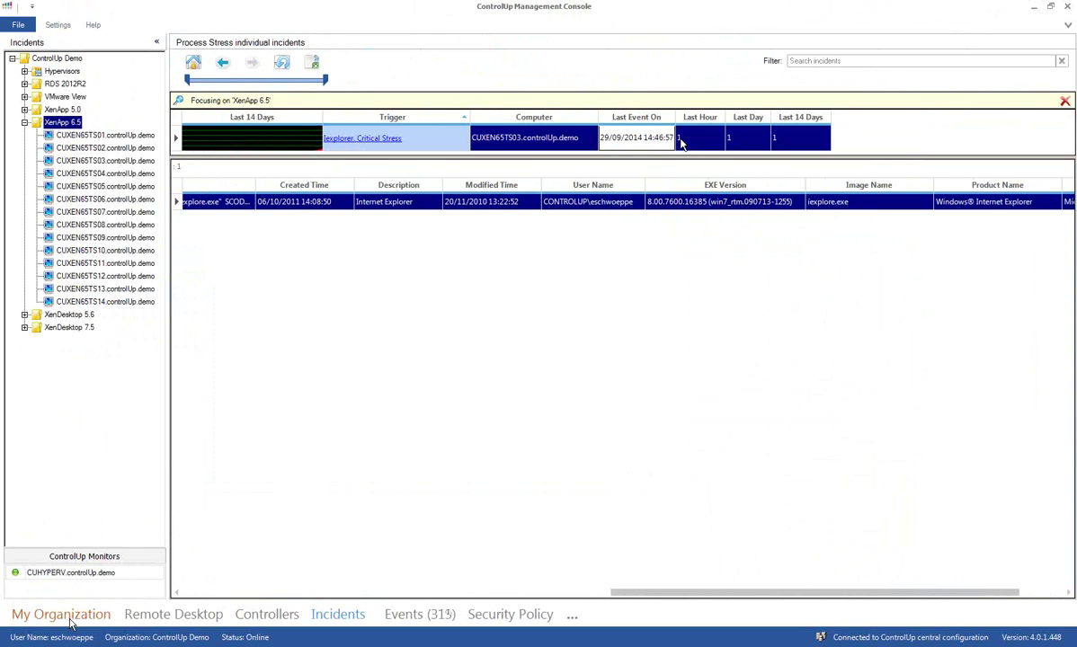
Switch from incidents to the XenApp 6.5 Executables grid via My Organization
click(72, 620)
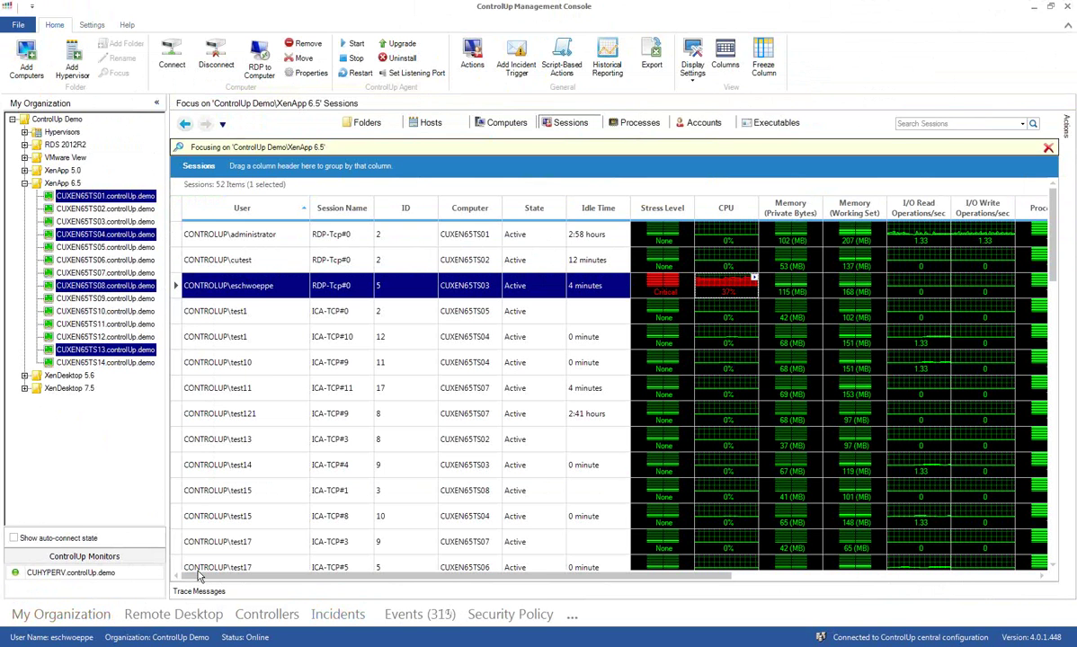
click(769, 125)
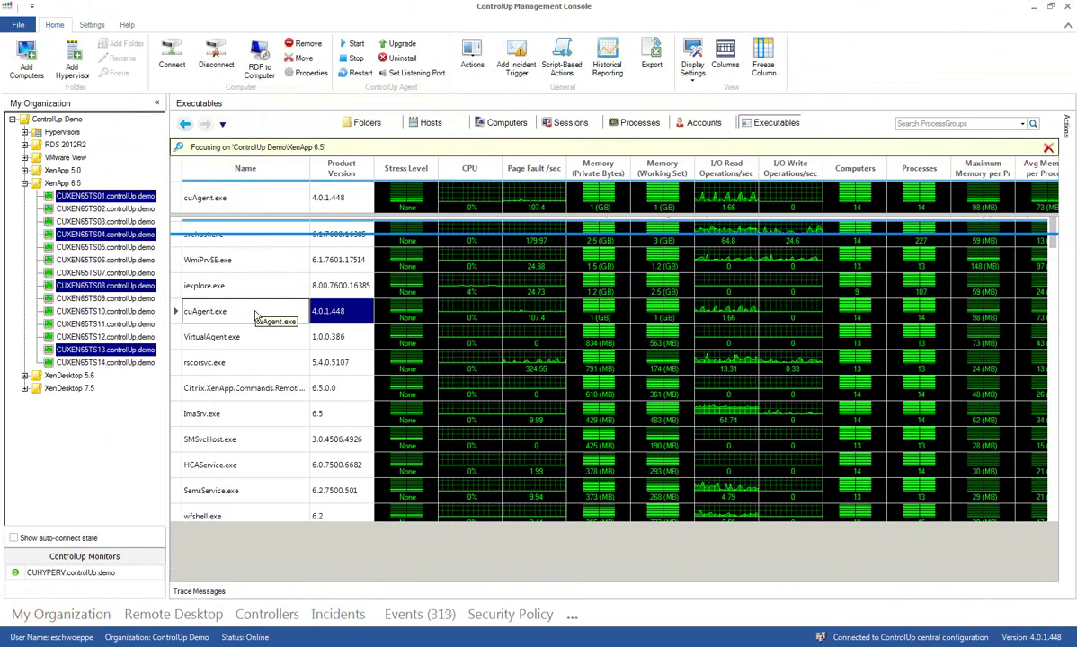
Sort the cuAgent.exe processes by Computer, then return to the full 81-item Executables list
scroll(312, 580, left, 5)
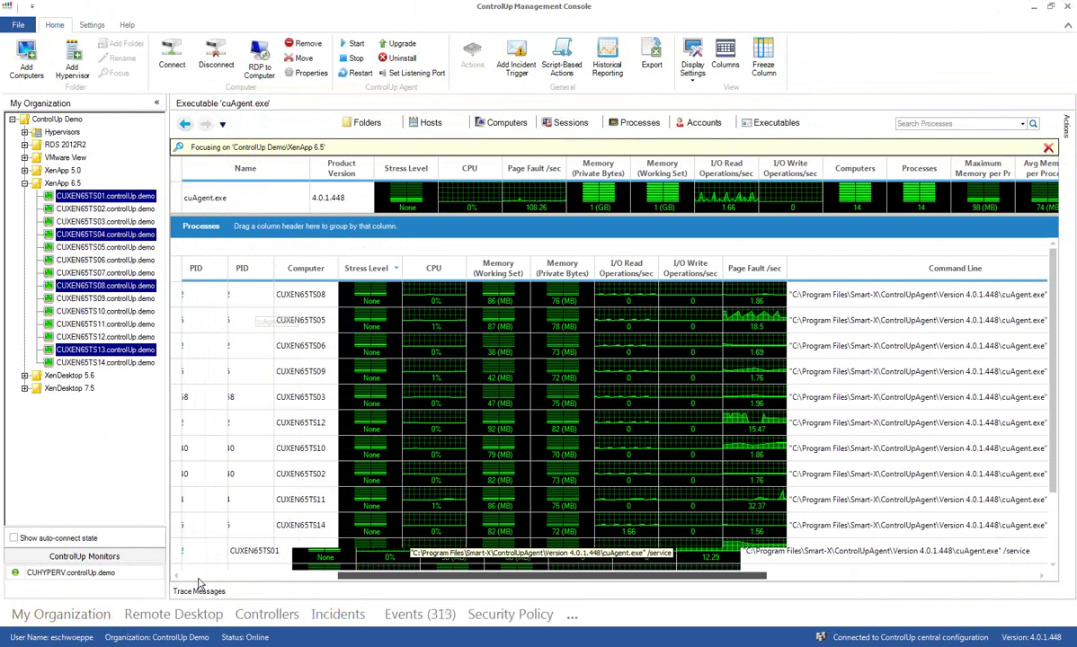
scroll(199, 580, left, 4)
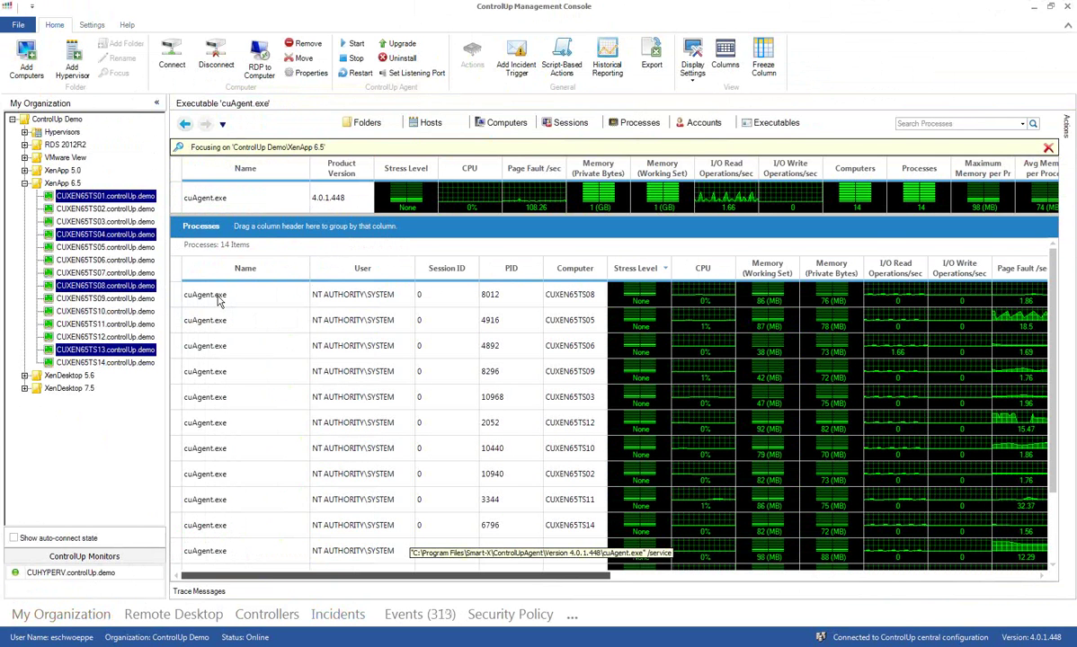
click(217, 301)
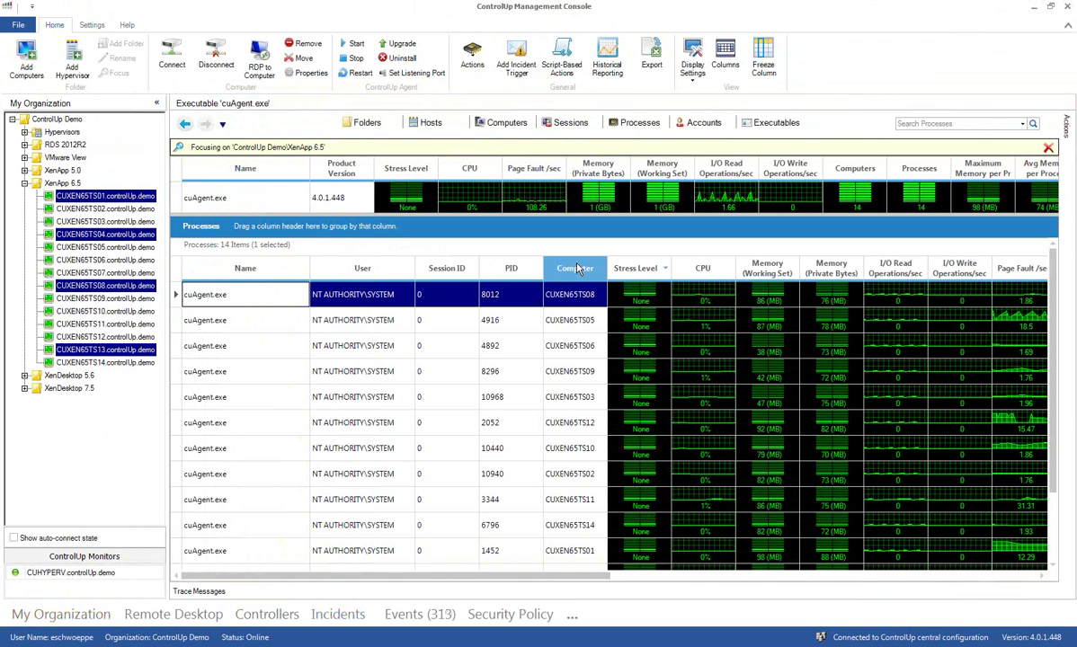
click(577, 267)
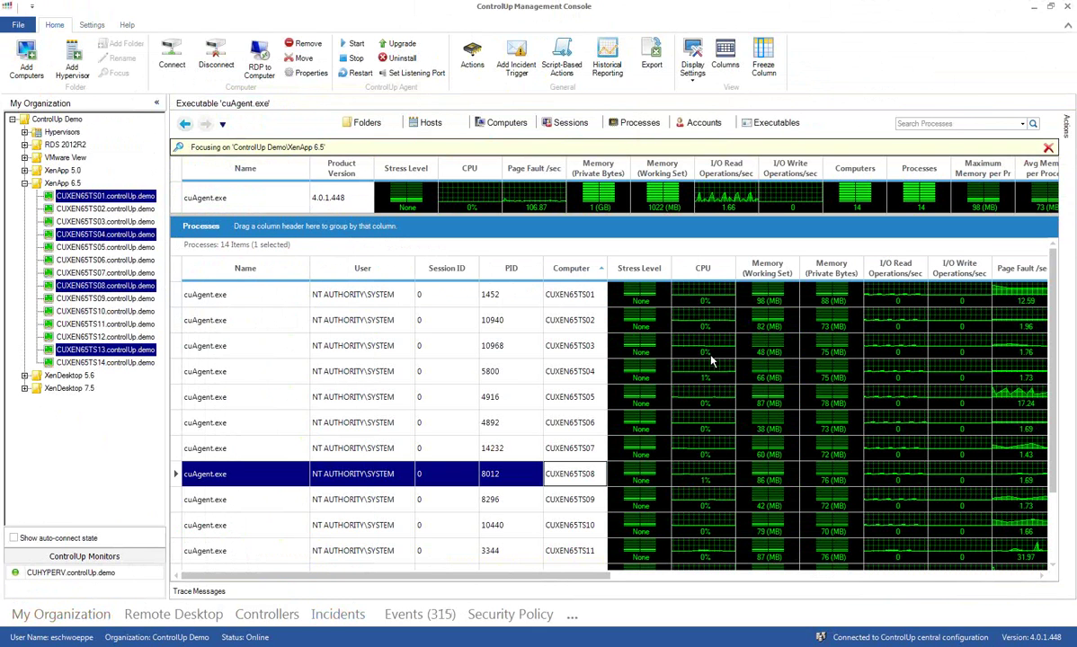
click(783, 123)
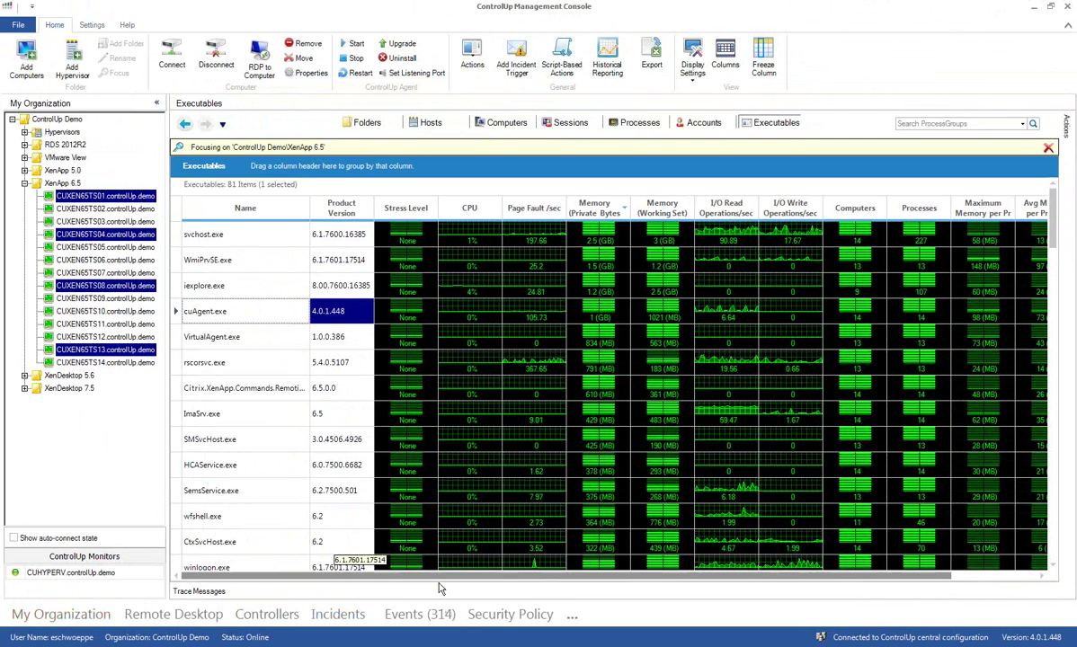
drag(439, 588, 503, 586)
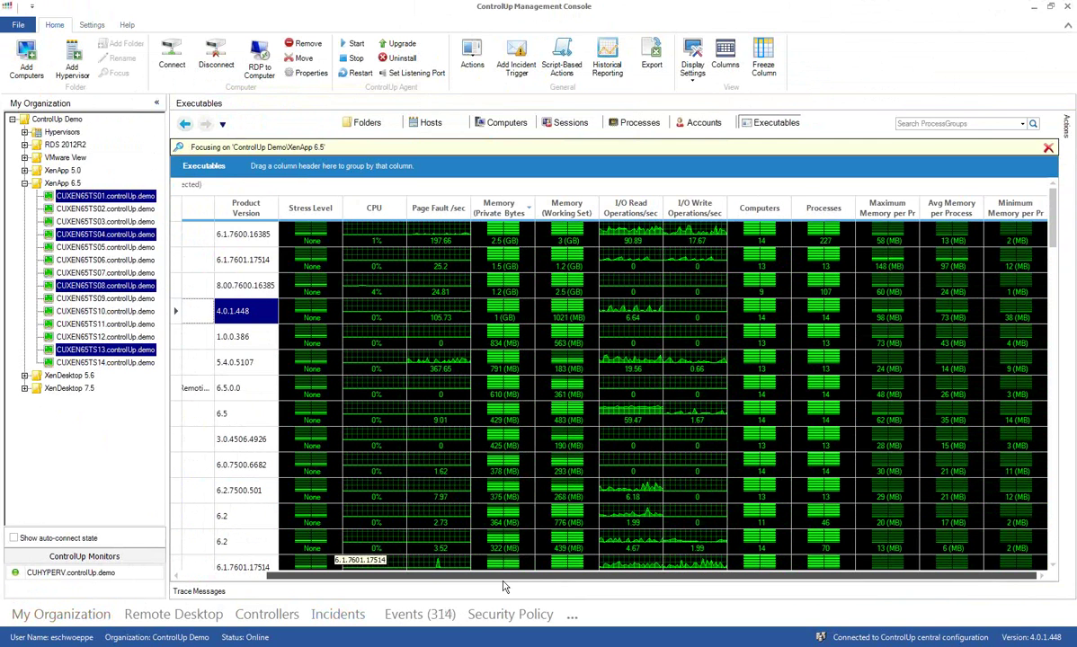
click(725, 59)
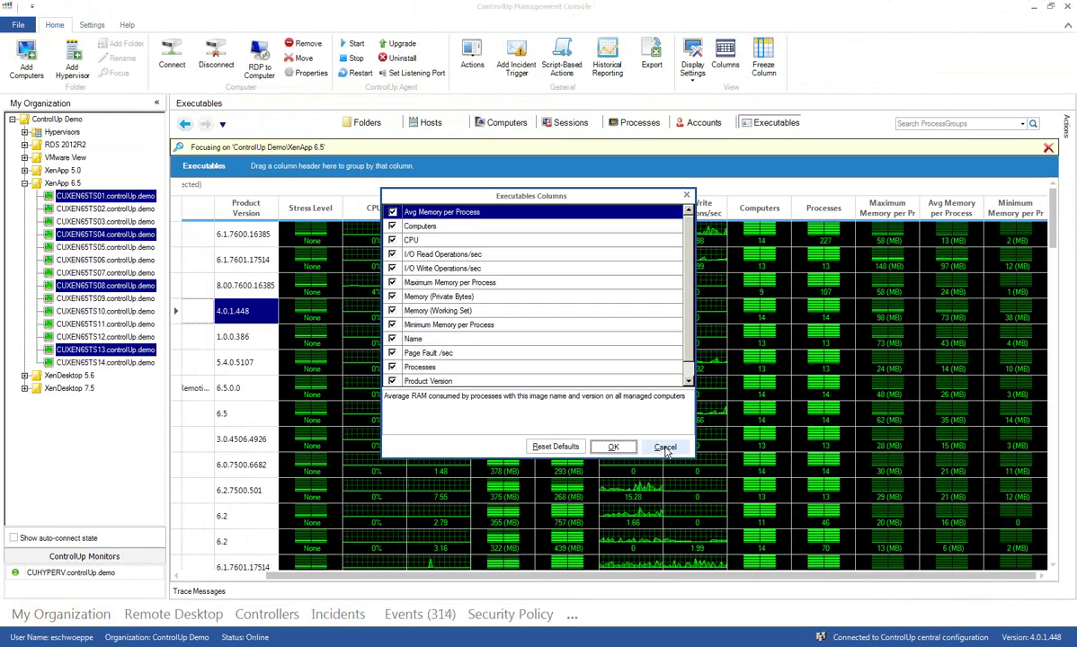
click(666, 448)
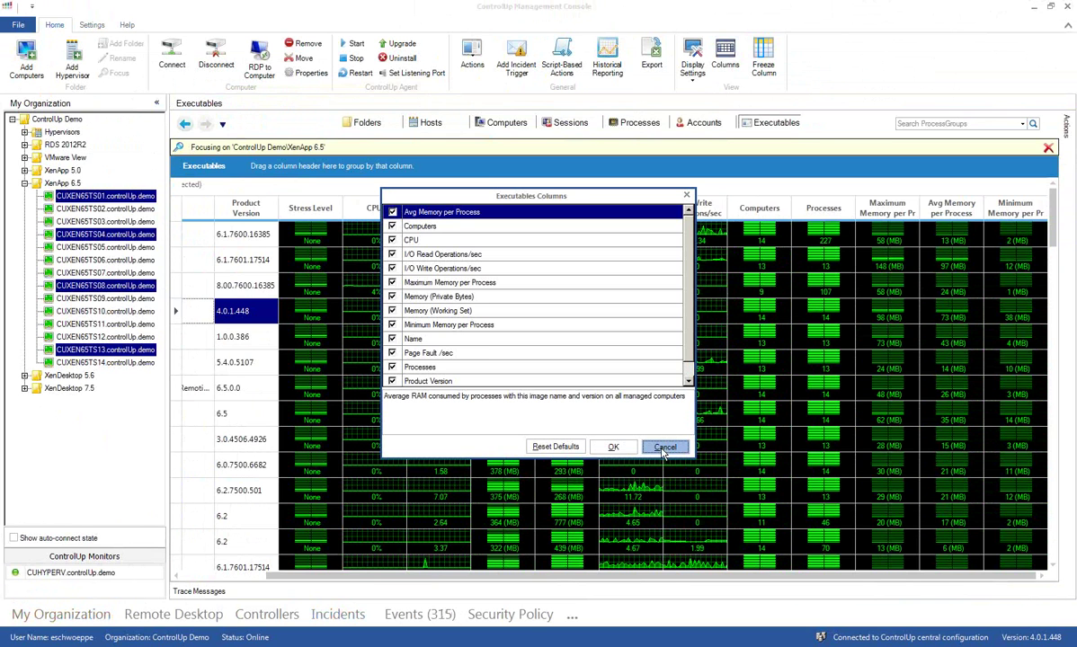
click(663, 451)
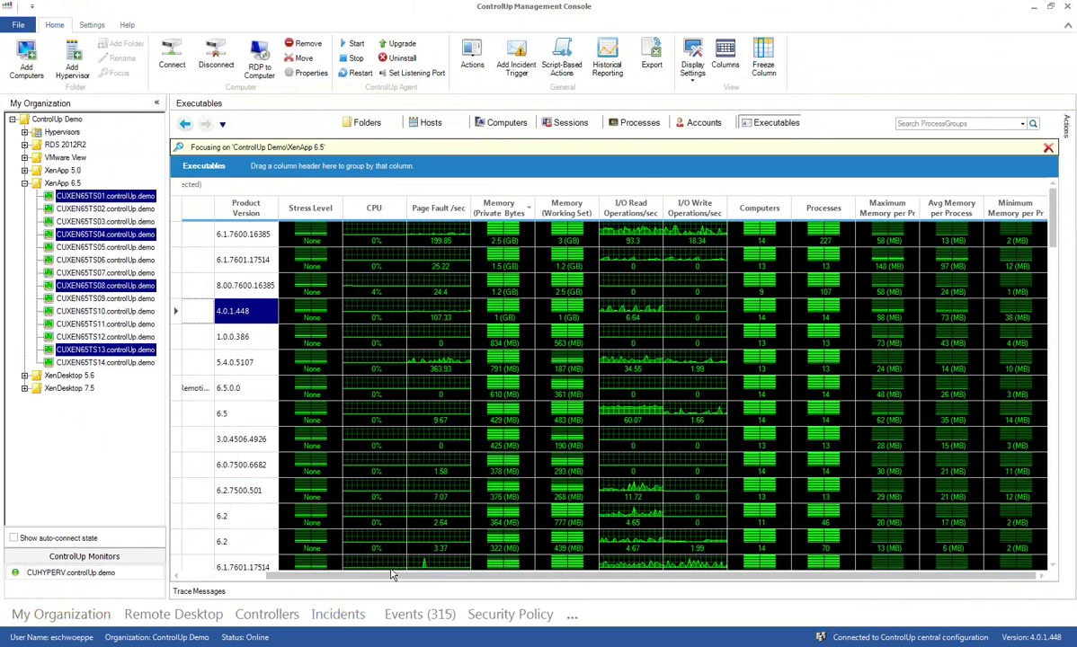
click(258, 578)
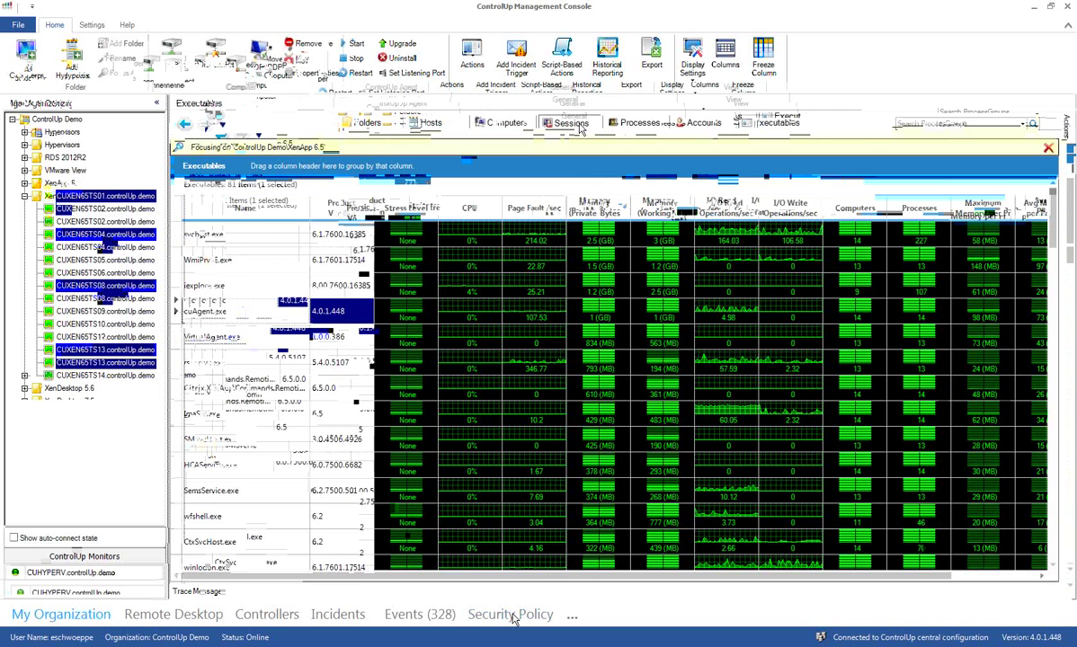
Switch to the Sessions grid and review the context menu for the critical CUXEN65TS03 session
click(571, 123)
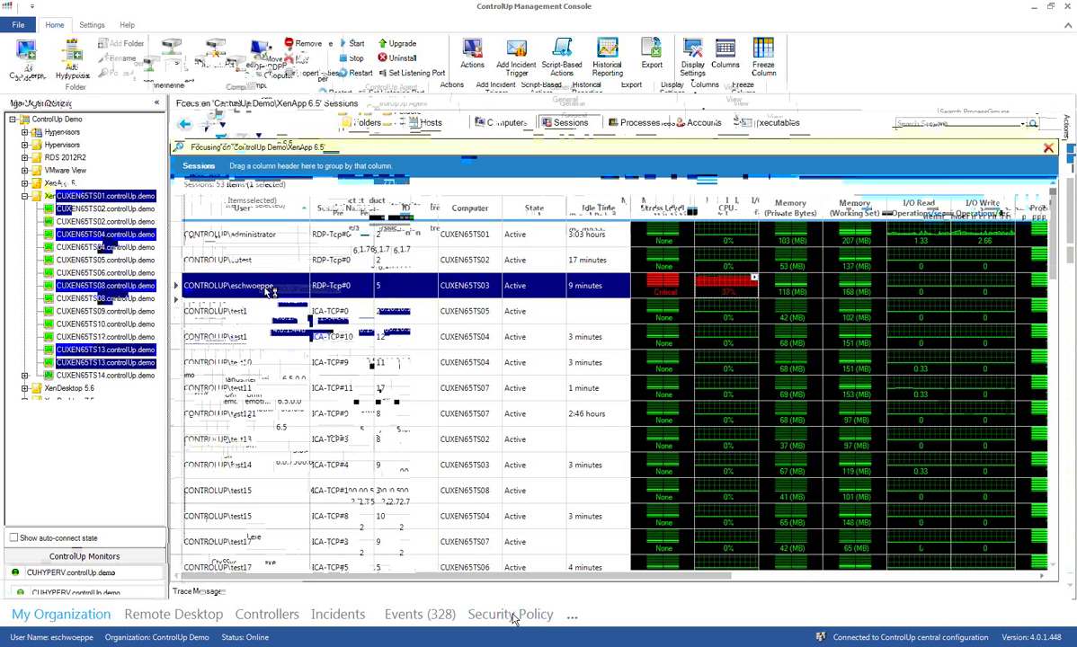
right_click(269, 289)
mouse_move(349, 449)
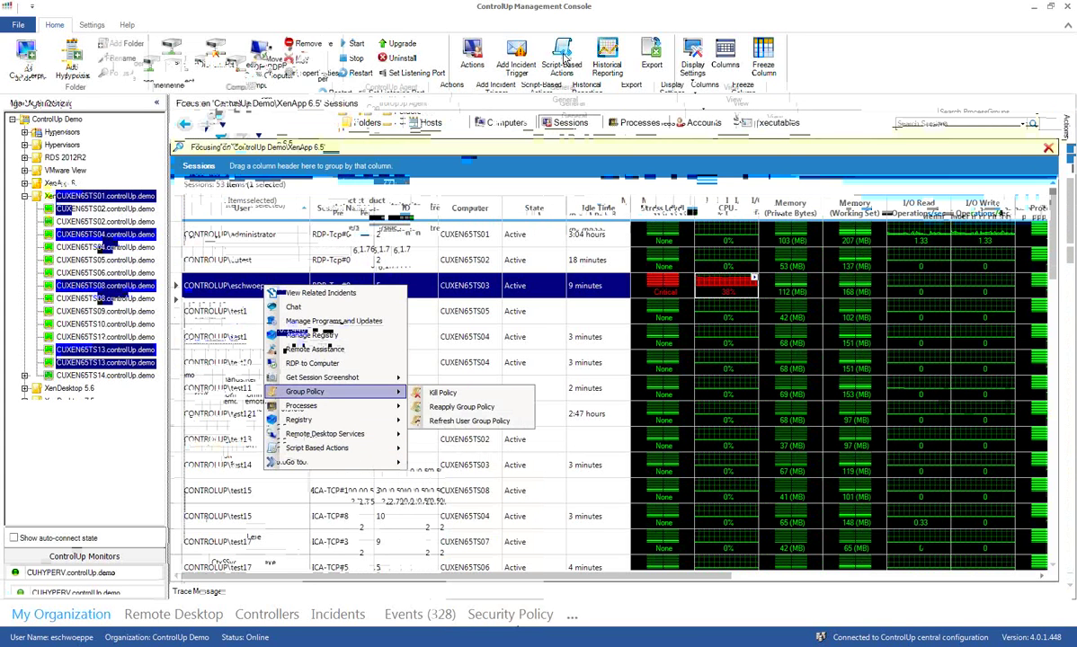
click(565, 58)
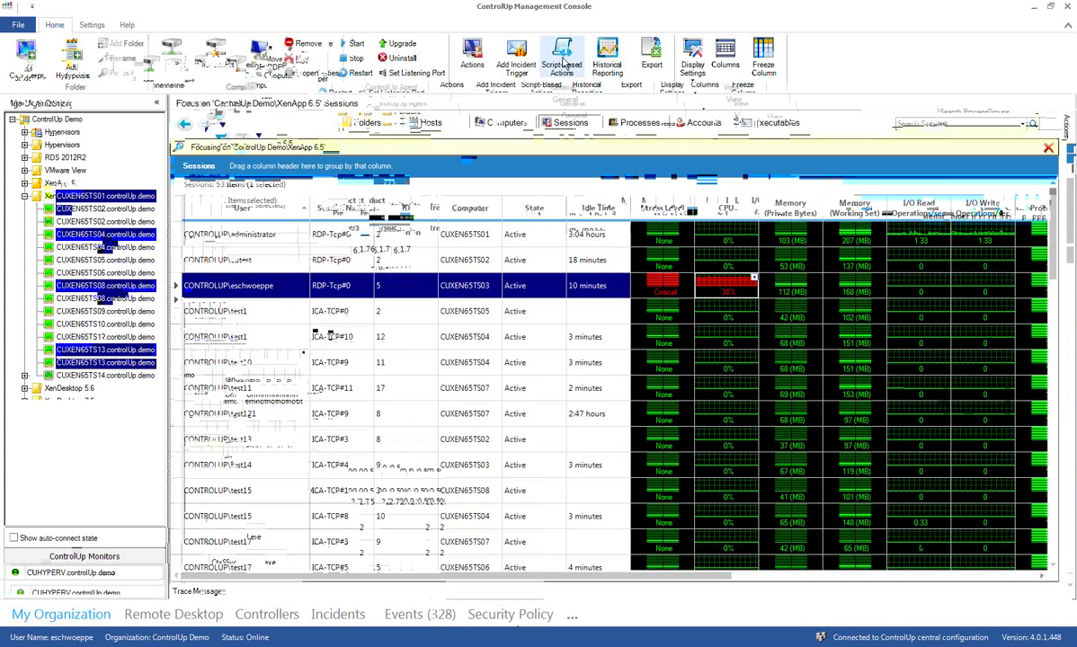
Open Script-Based Actions, then move and enlarge the Scripts Management window to show more actions
click(565, 61)
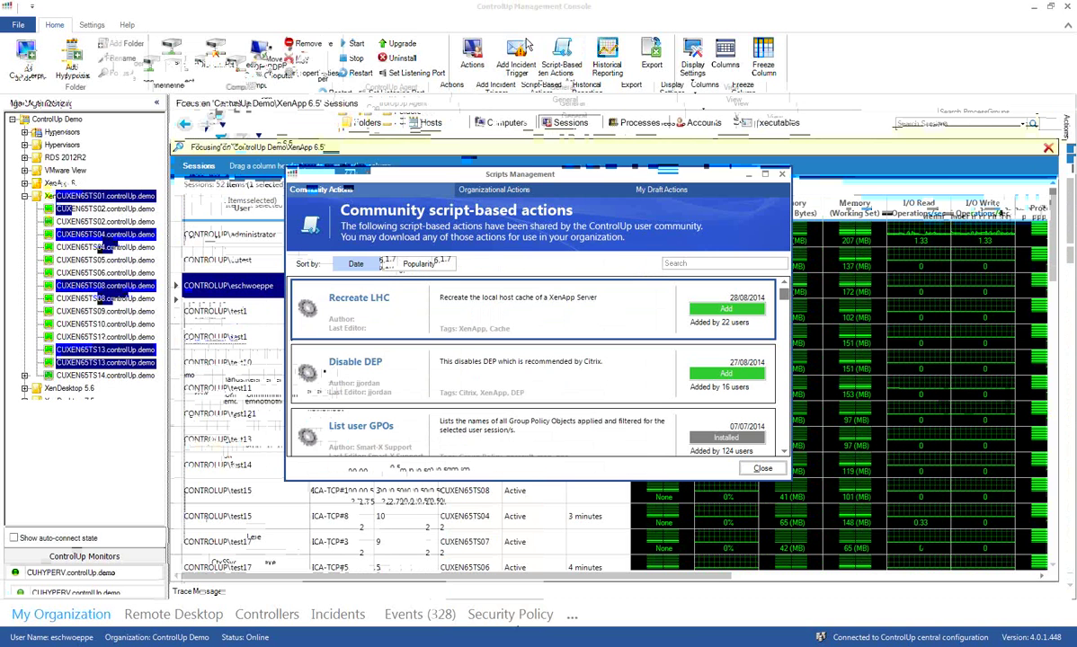
drag(531, 164, 645, 369)
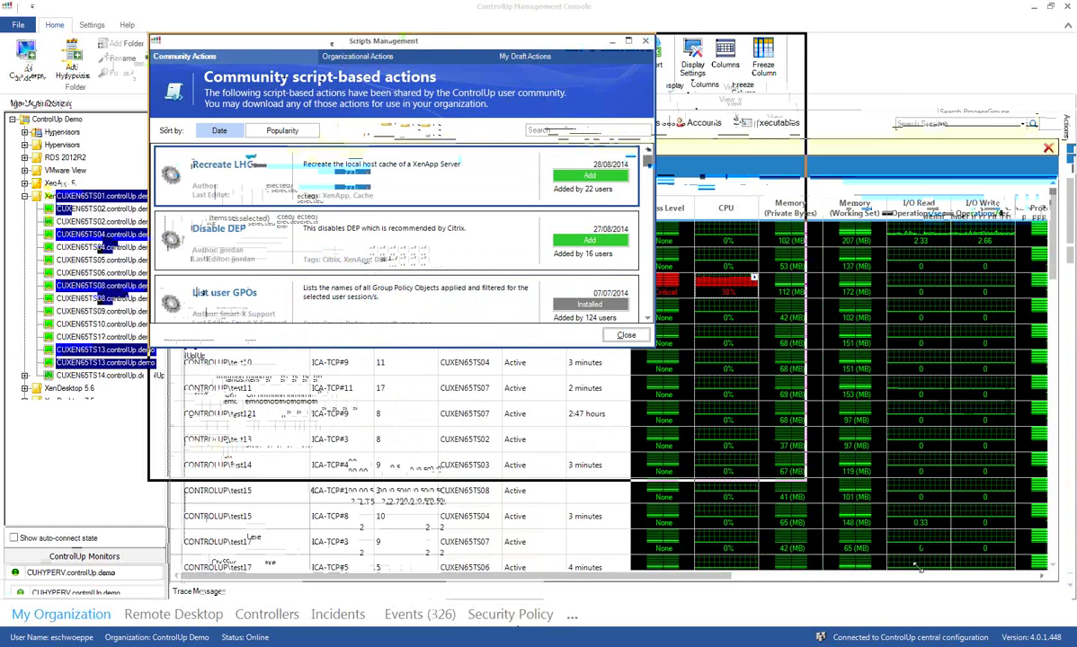
drag(916, 566, 916, 567)
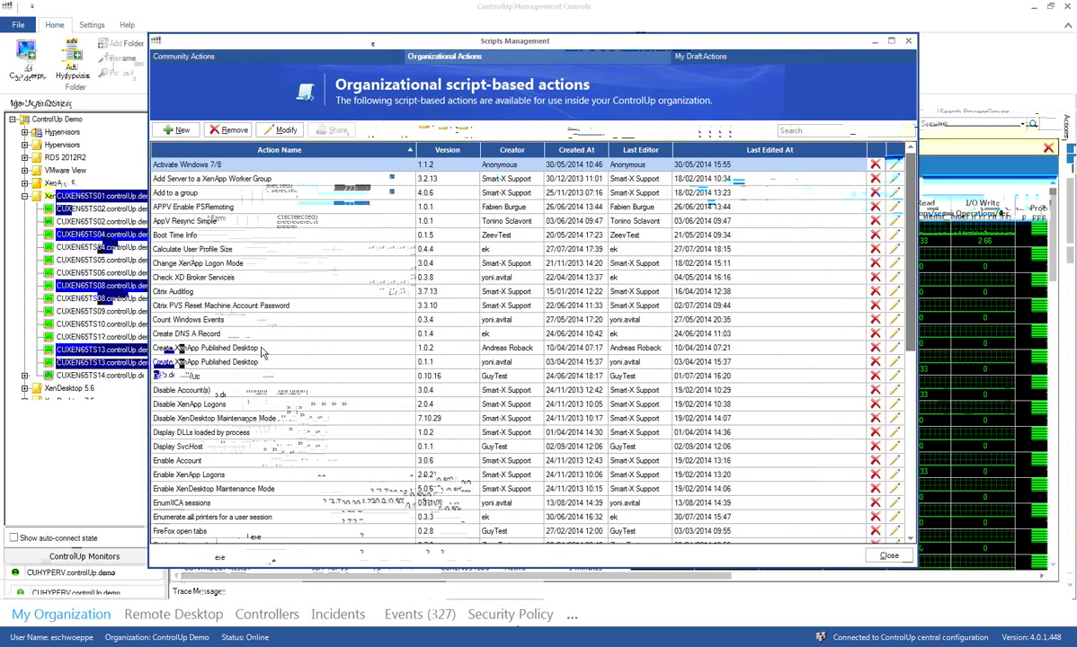
Scroll the action list and open PowerShell example 1 in the Modify dialog
click(245, 487)
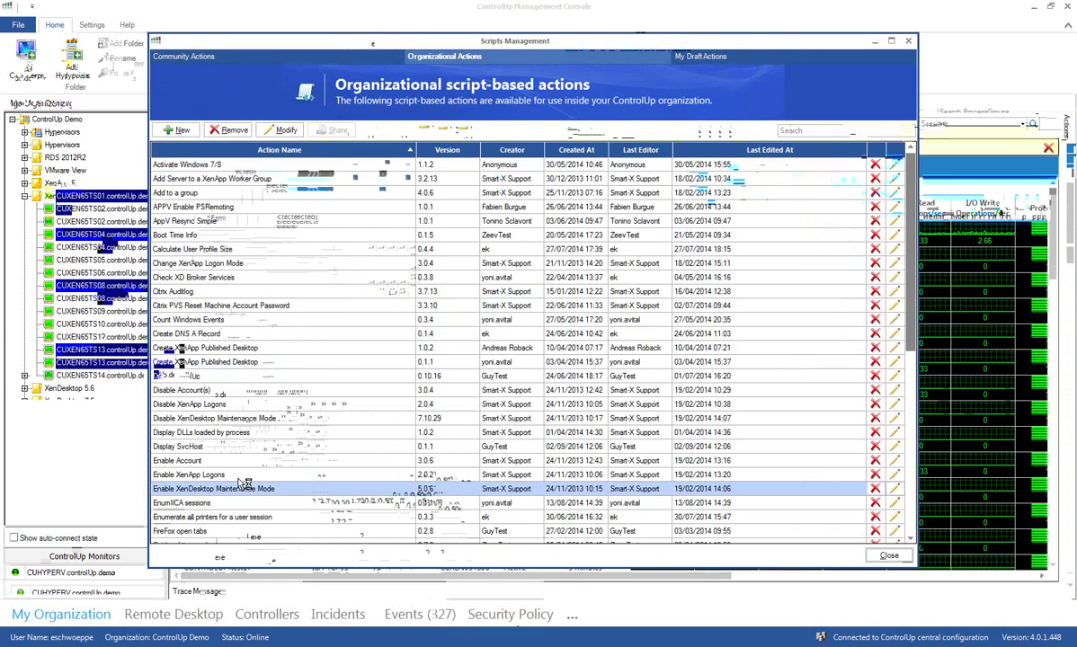
scroll(244, 486, down, 5)
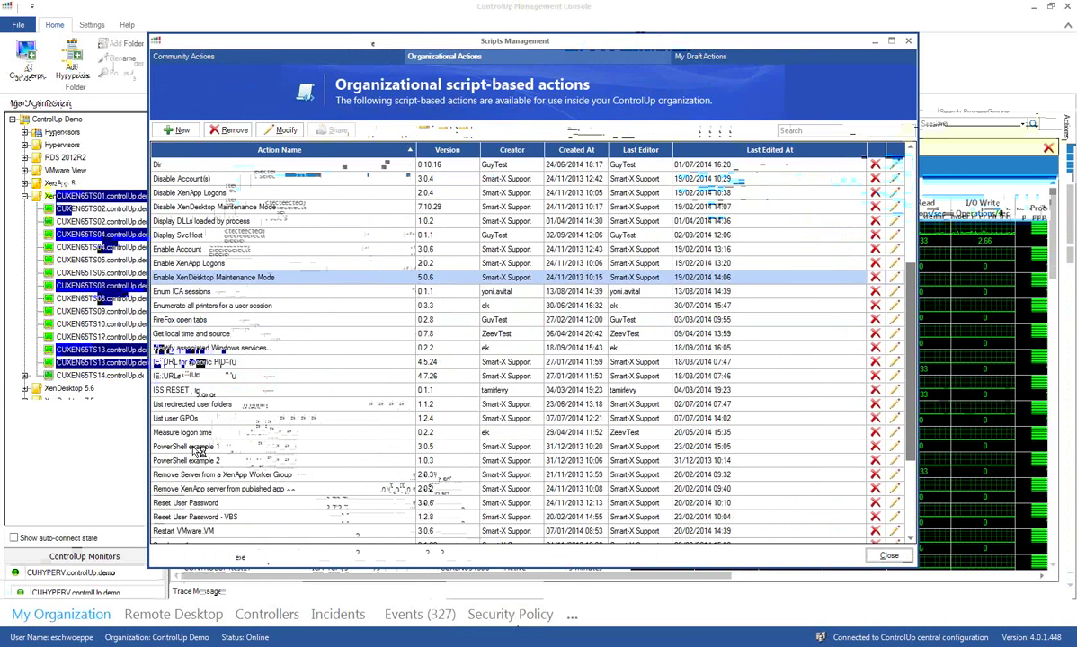
click(199, 448)
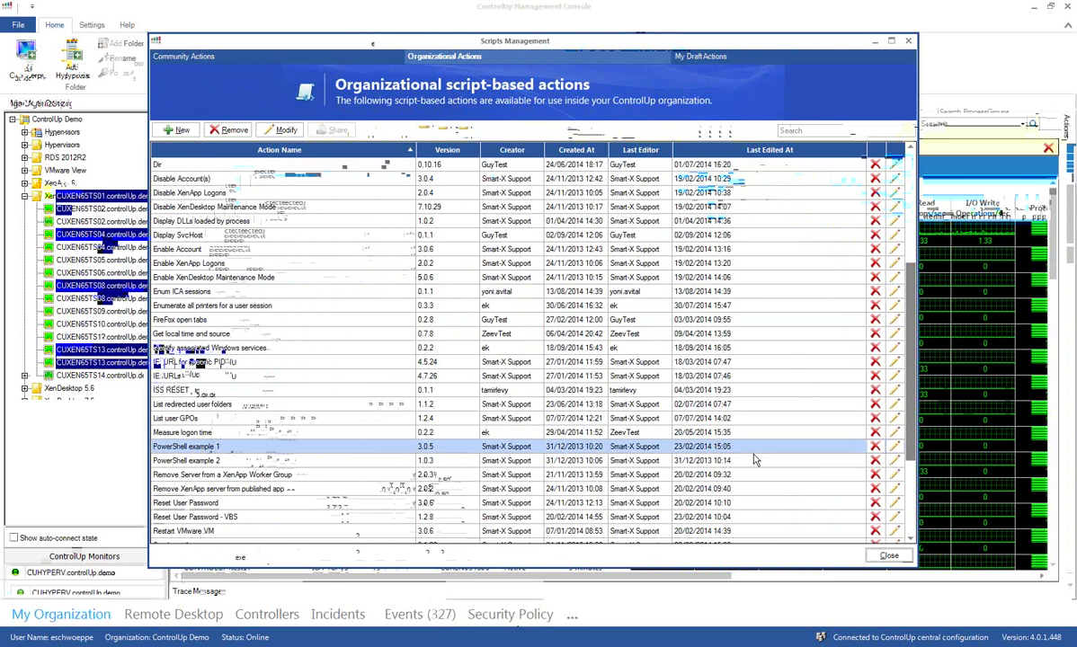
click(895, 447)
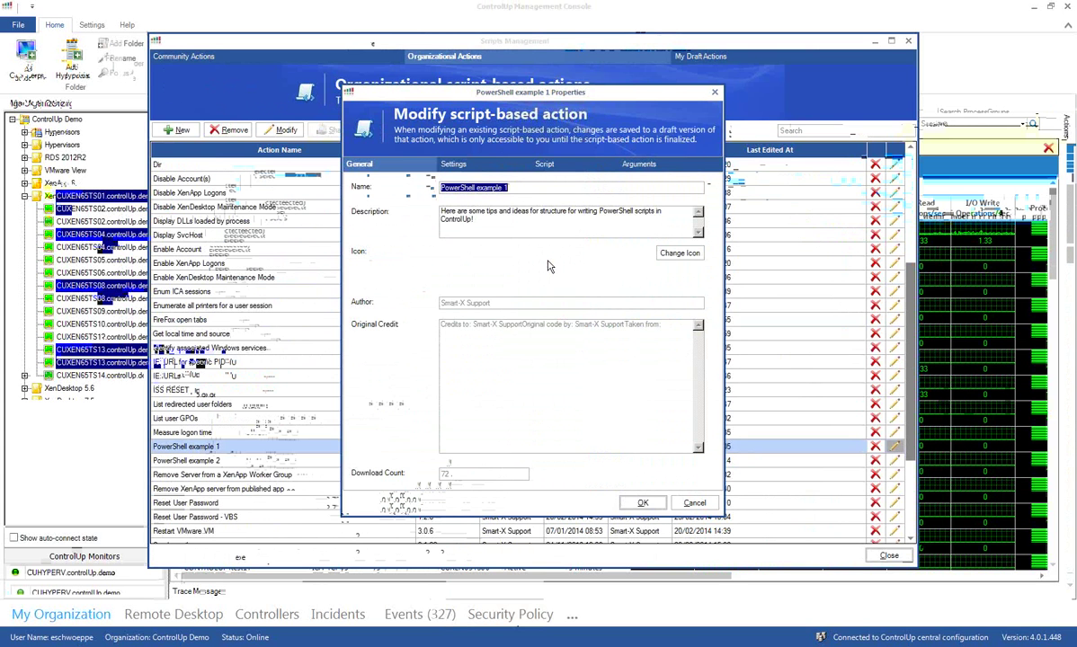
View PowerShell example 1's script (60-second timeout, Kill Process) and cancel without saving
click(545, 165)
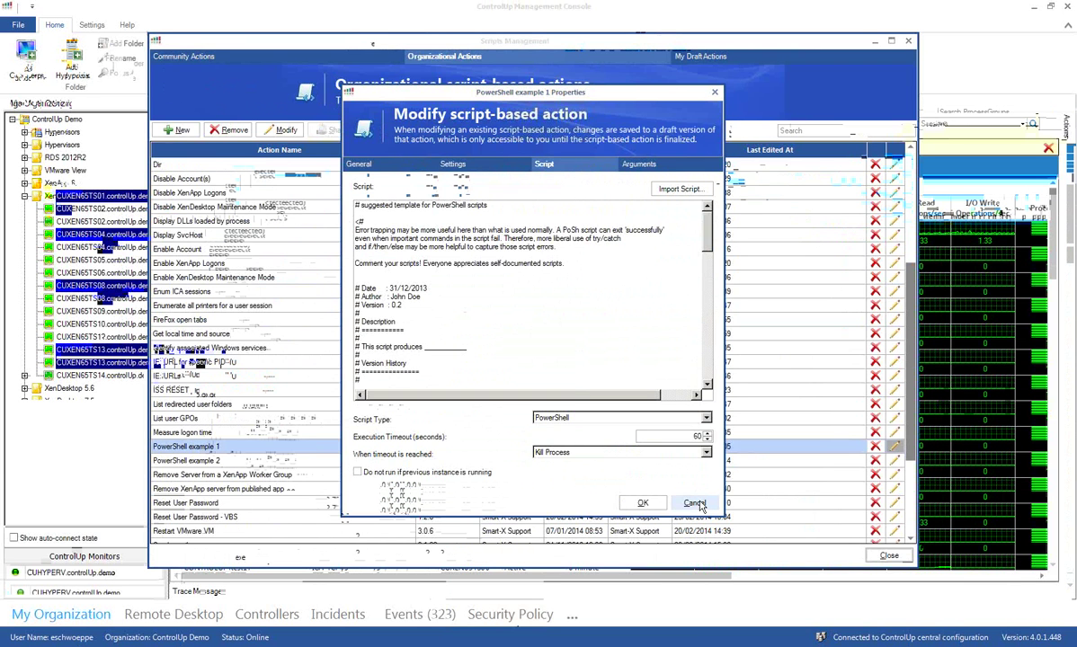
click(697, 503)
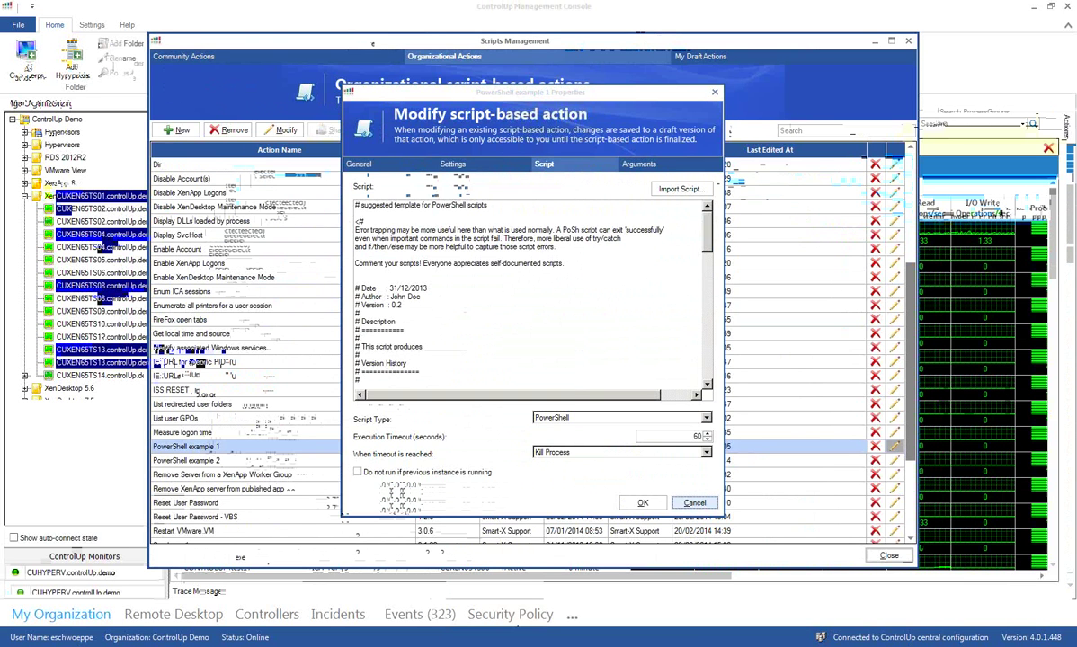
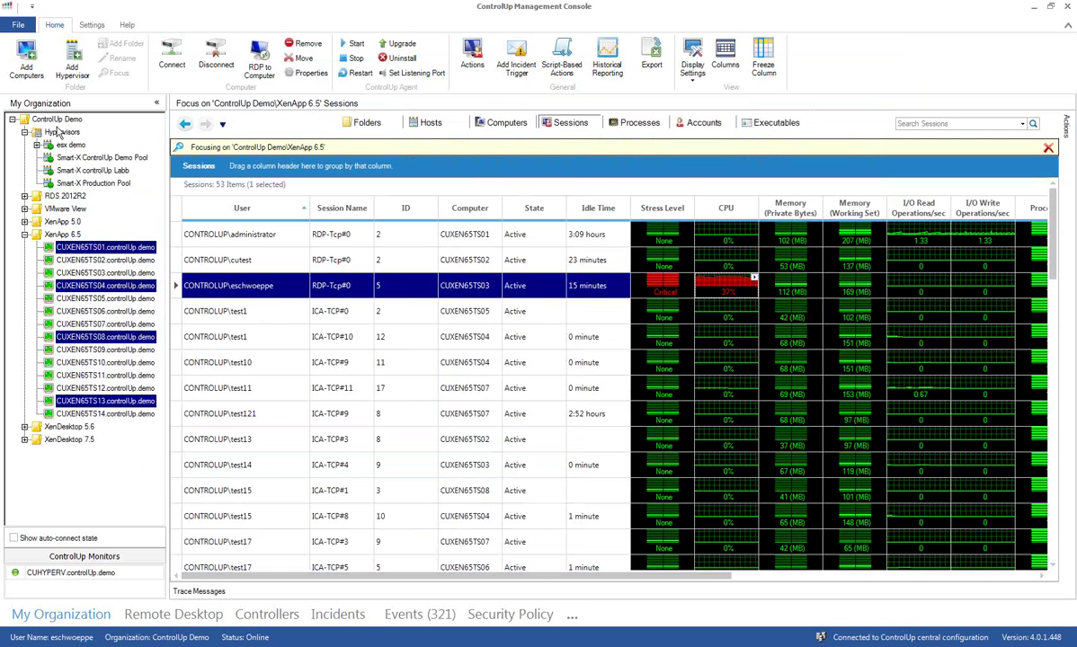
Focus the console on the Hypervisors group and show its 13 hosts in the Hosts view
click(65, 132)
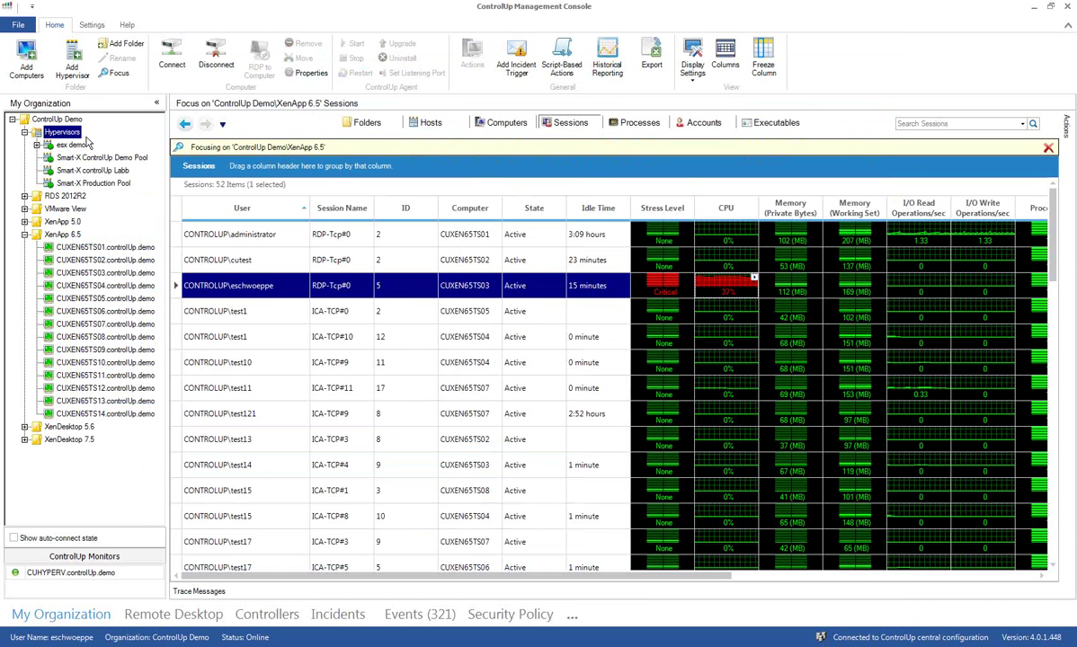
right_click(68, 135)
click(97, 141)
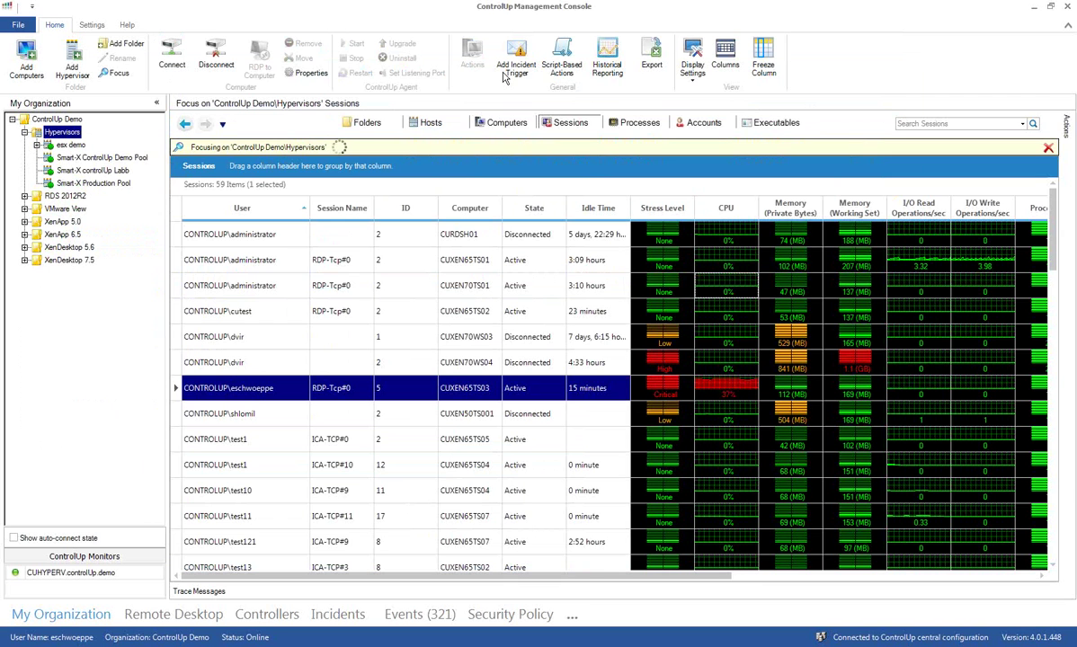
click(428, 125)
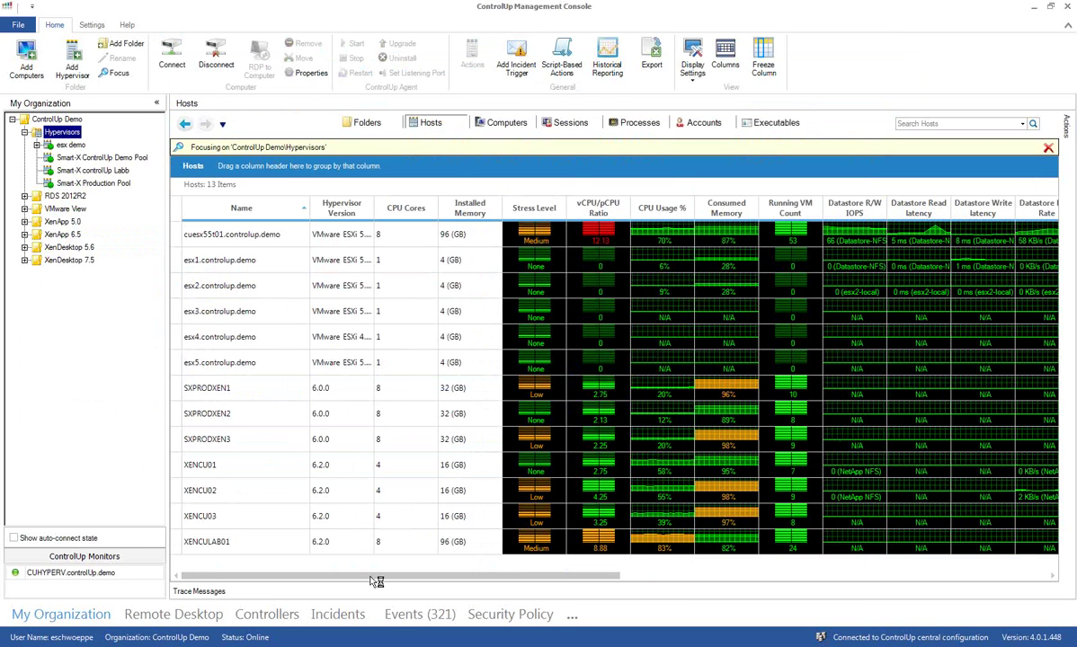
Scroll the Hosts grid right to reveal datastore IOPS, latency and free-space columns
drag(375, 582, 500, 576)
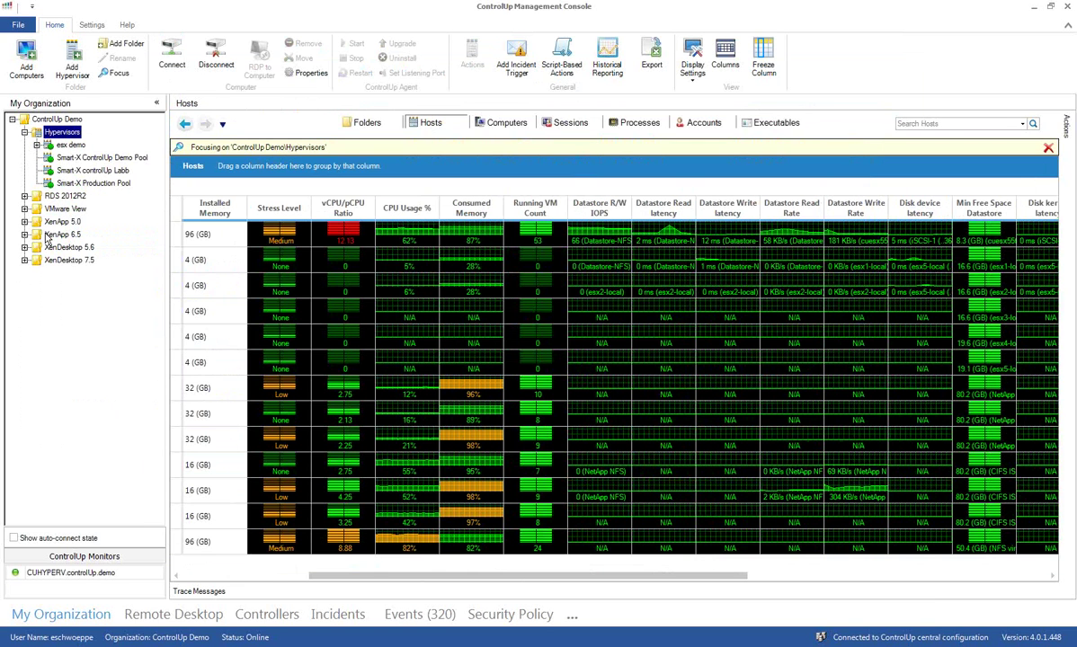
Focus the console on XenApp 6.5 and expand it to list its servers
right_click(45, 234)
click(34, 235)
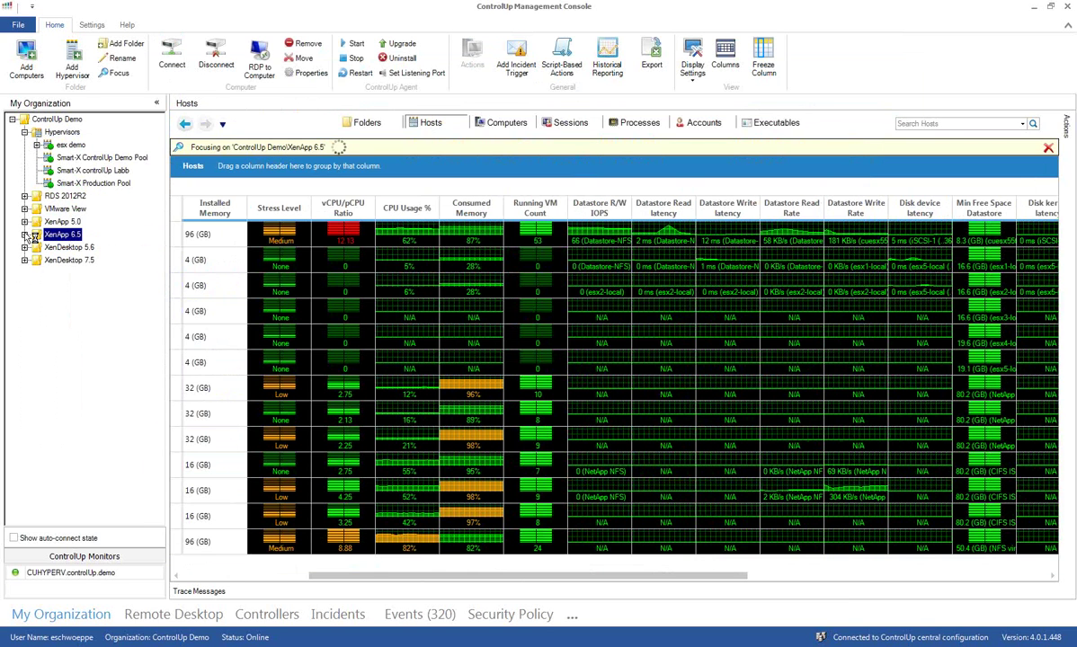
click(26, 235)
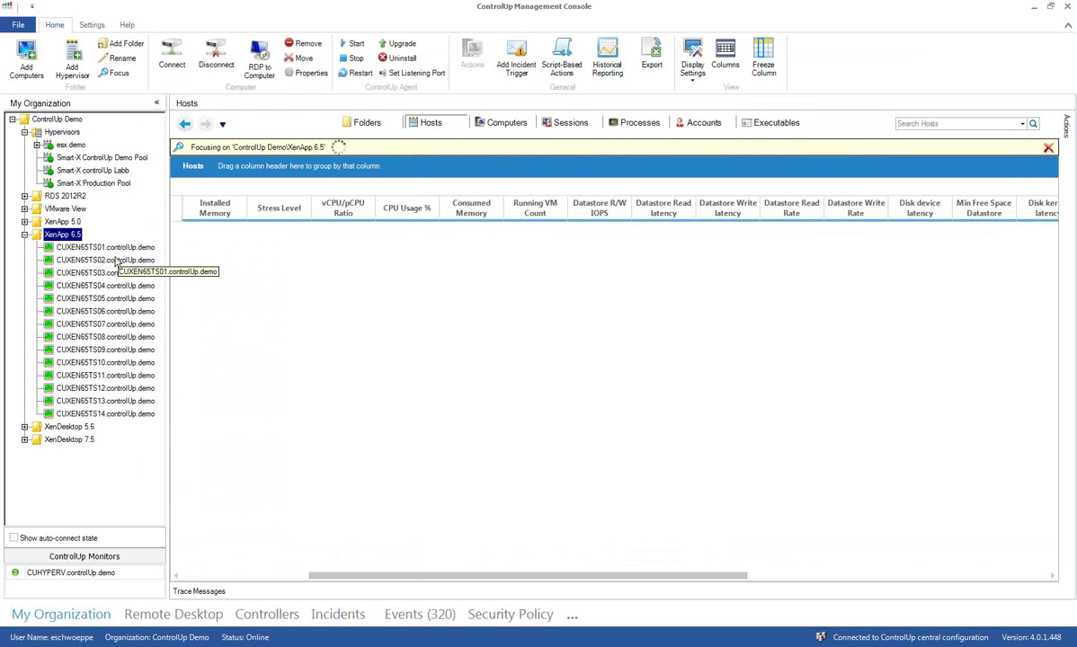
Drill into server CUXEN65TS02 to see its 7 sessions and select session ID 14
click(119, 260)
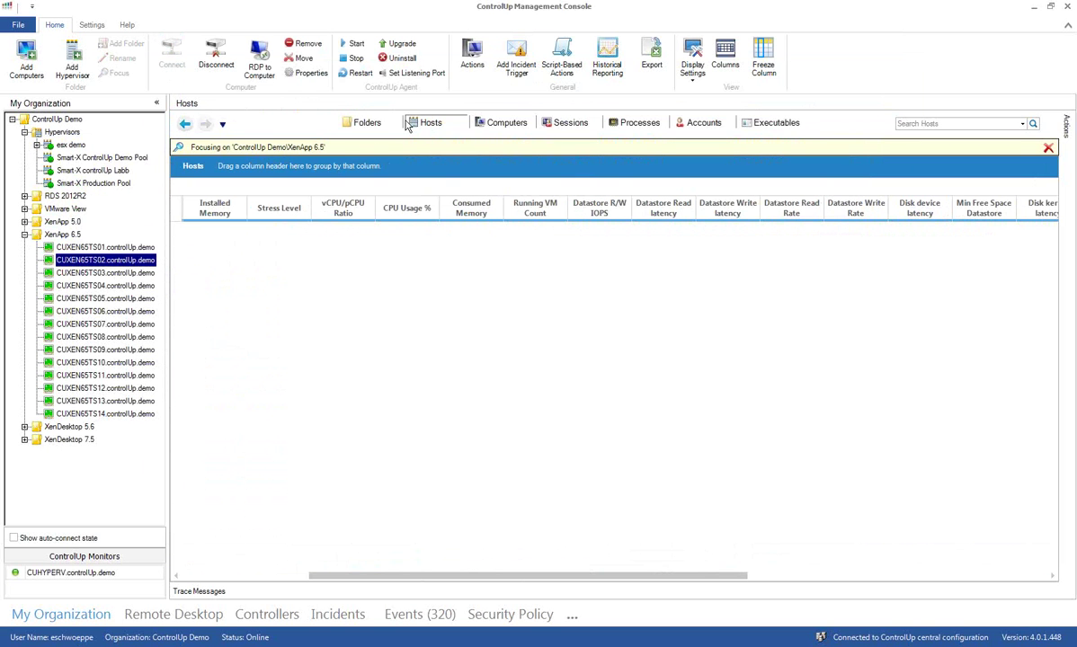
click(499, 124)
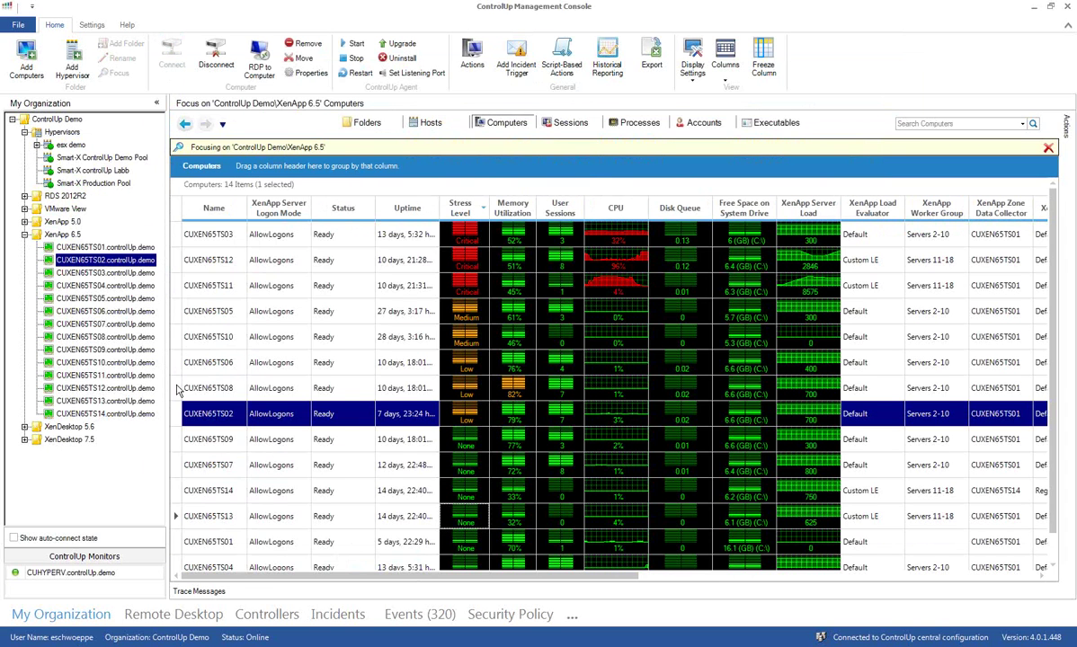
double_click(227, 415)
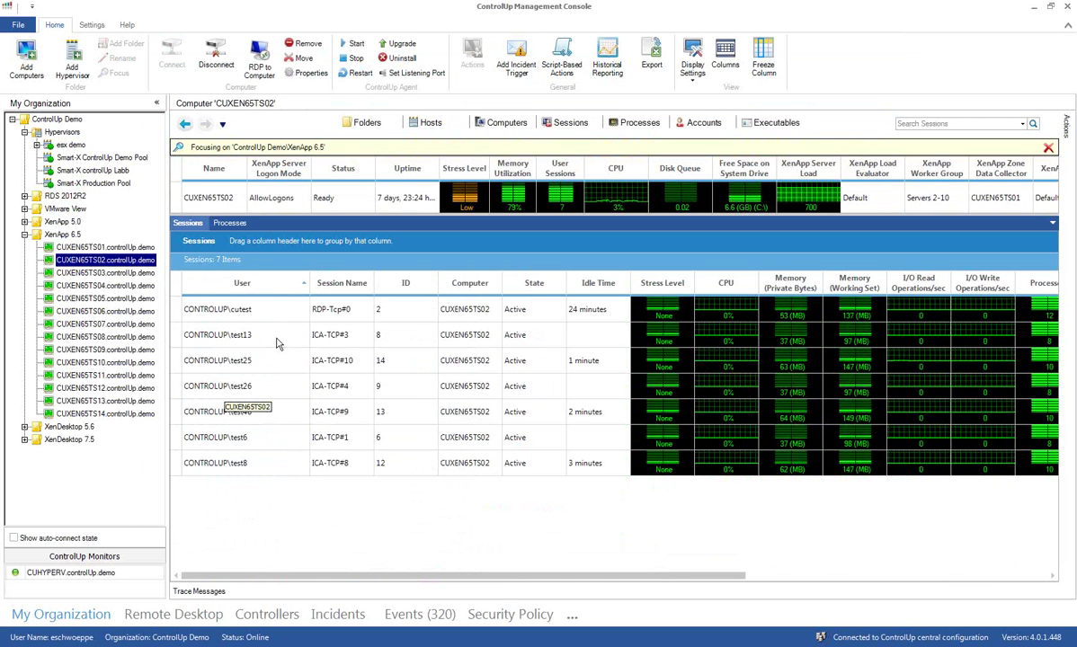
drag(497, 576, 871, 579)
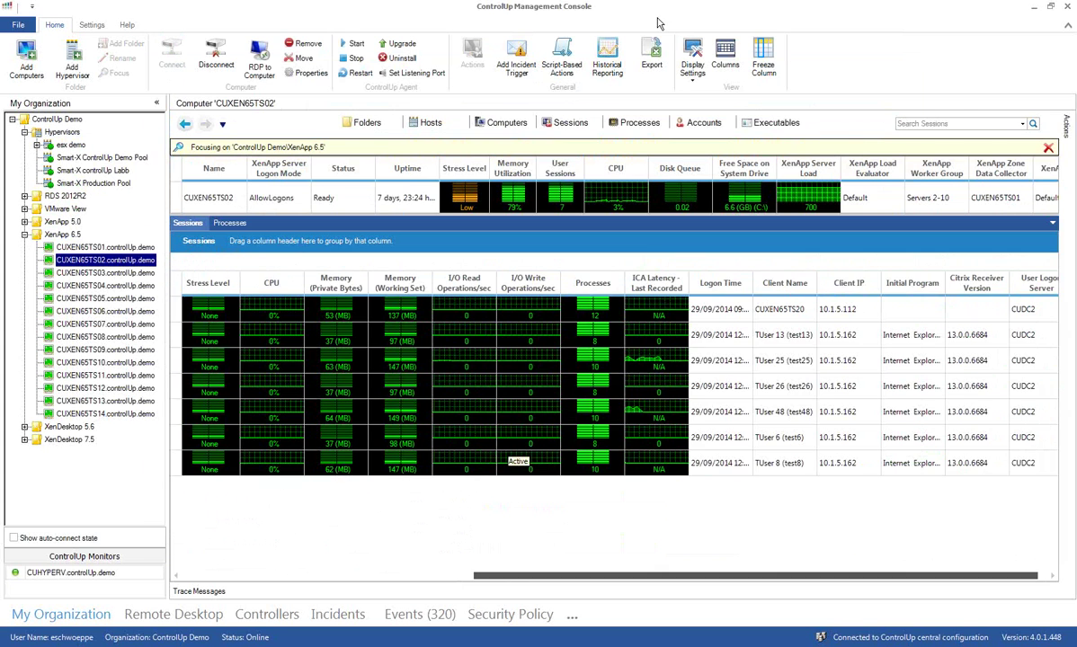
scroll(550, 286, left, 3)
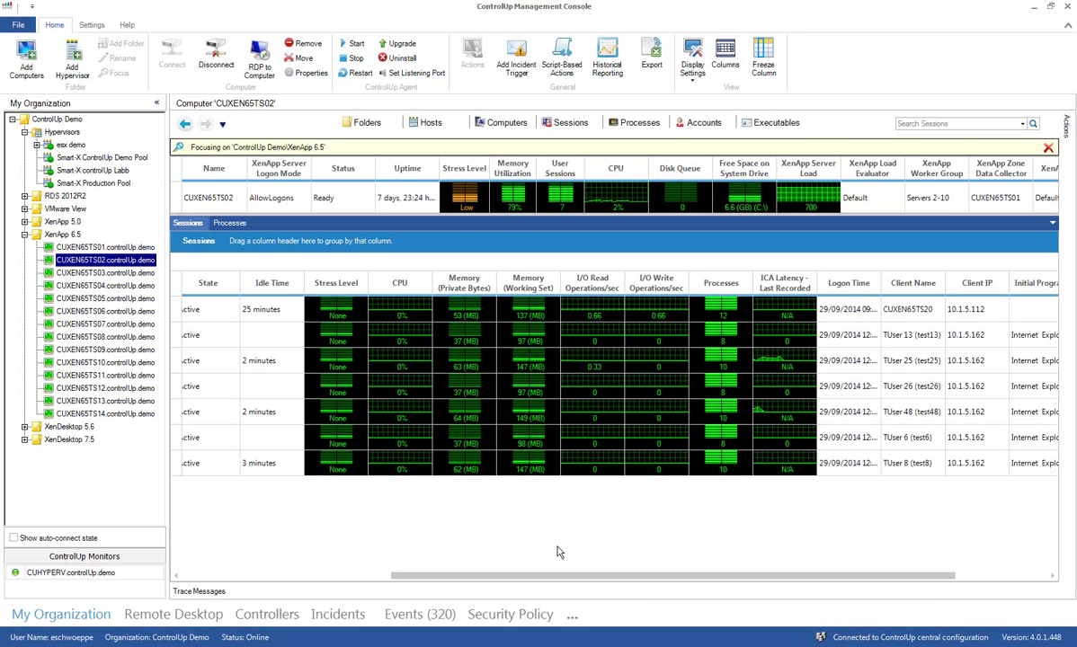
scroll(260, 384, left, 5)
click(243, 362)
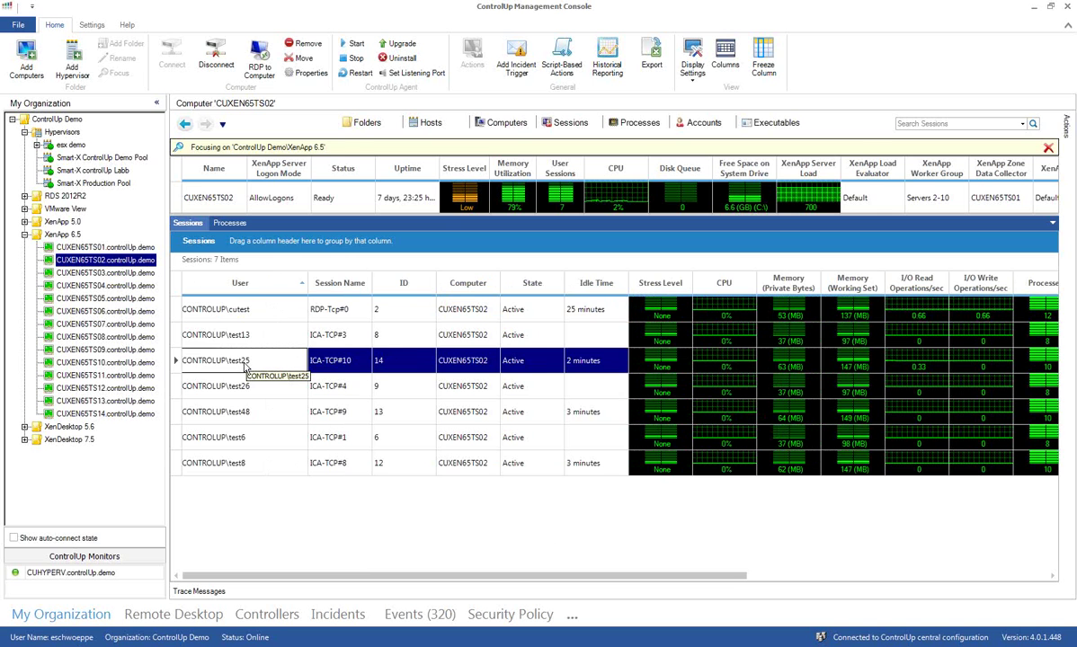
Drill into session 14 to list its 10 processes and scroll across their command lines
double_click(461, 360)
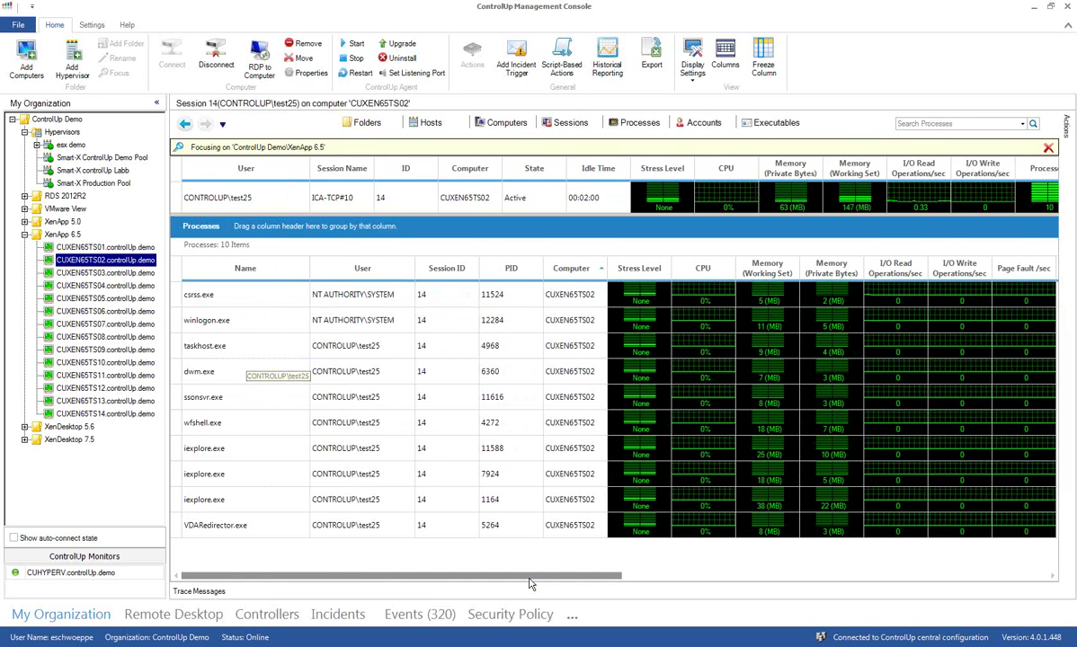
scroll(529, 584, right, 5)
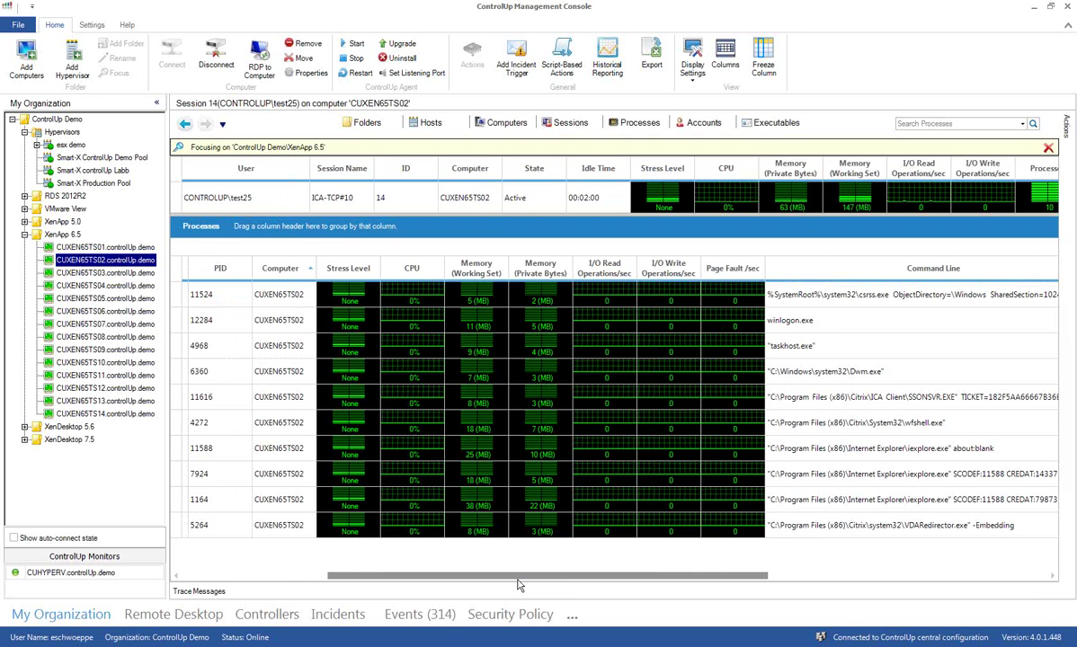
click(290, 576)
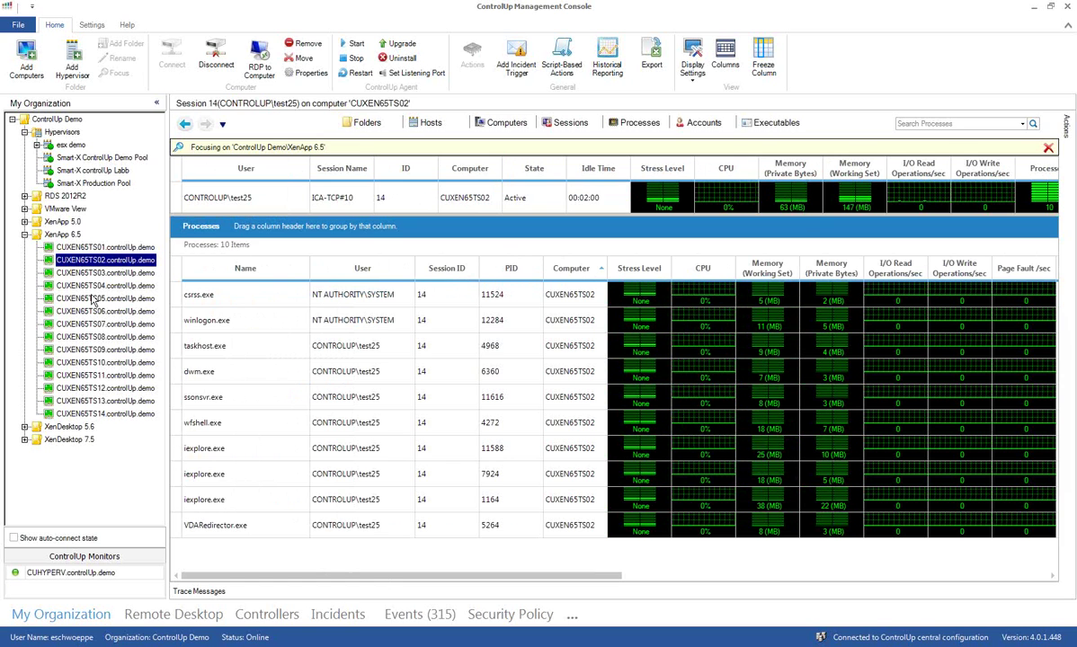
mouse_move(289, 646)
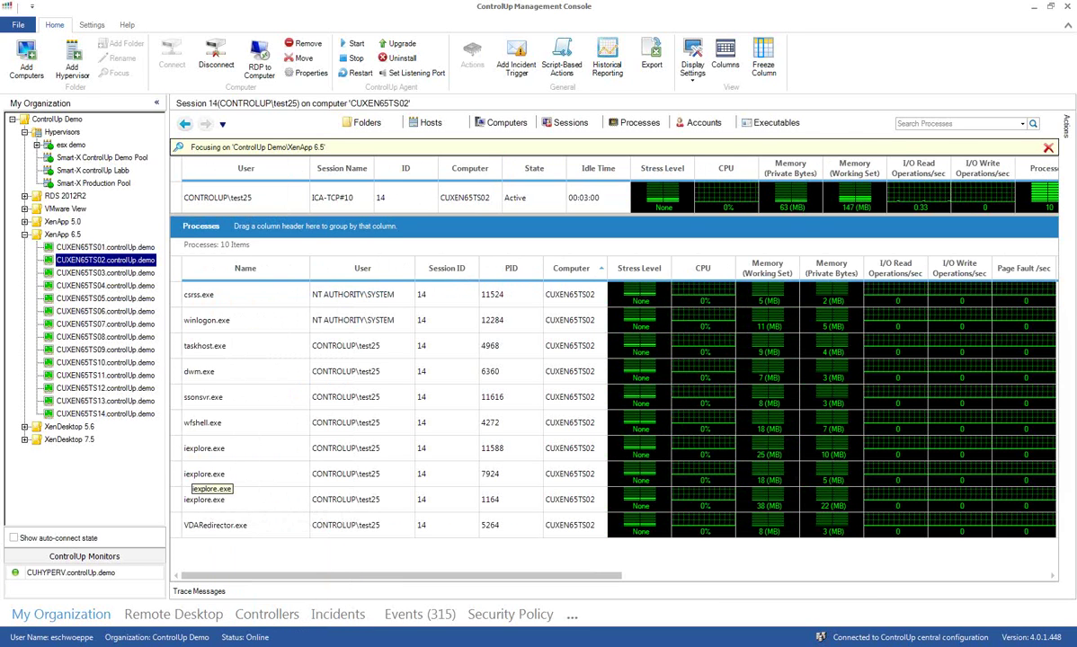
mouse_move(89, 645)
key(alt+Tab)
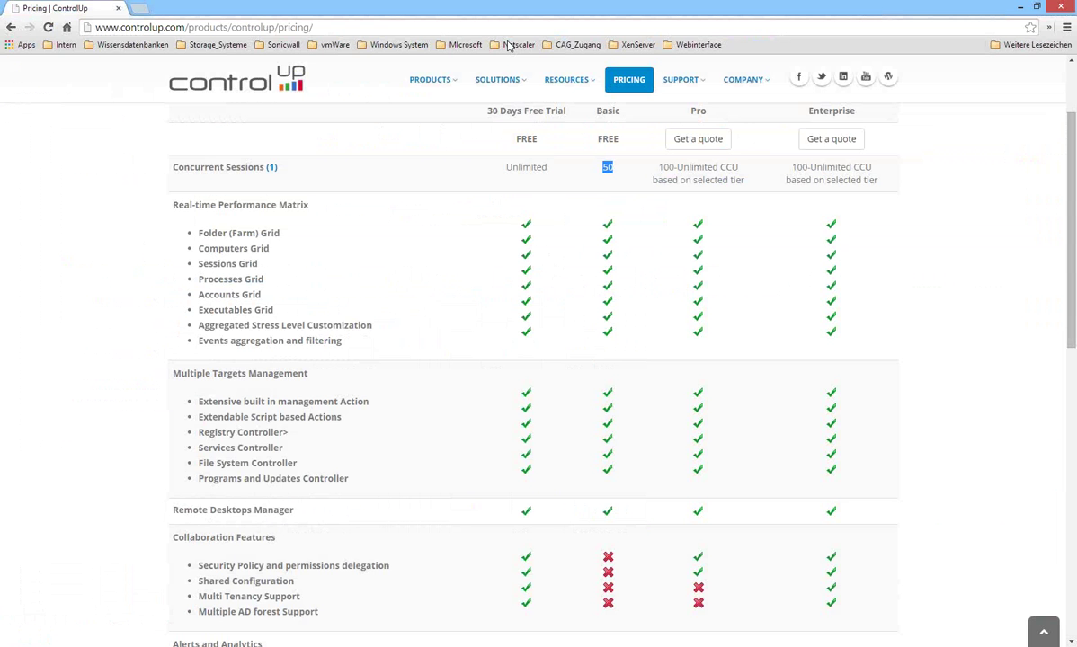
key(alt+Tab)
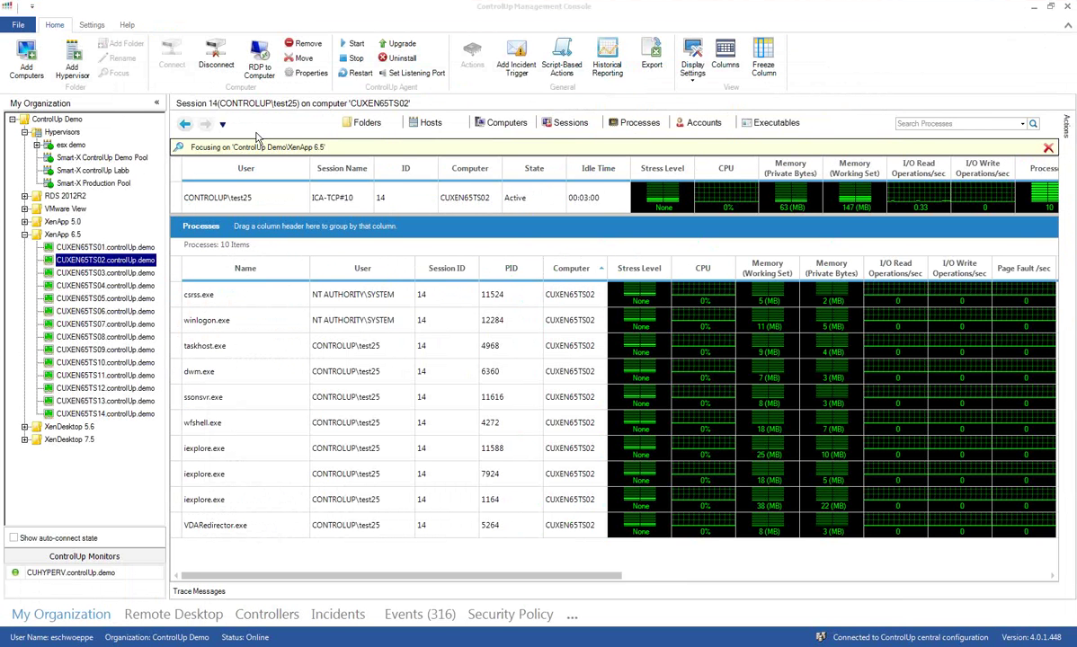
Expand and collapse esx demo, then select Hypervisors and bring up its actions menu
click(92, 183)
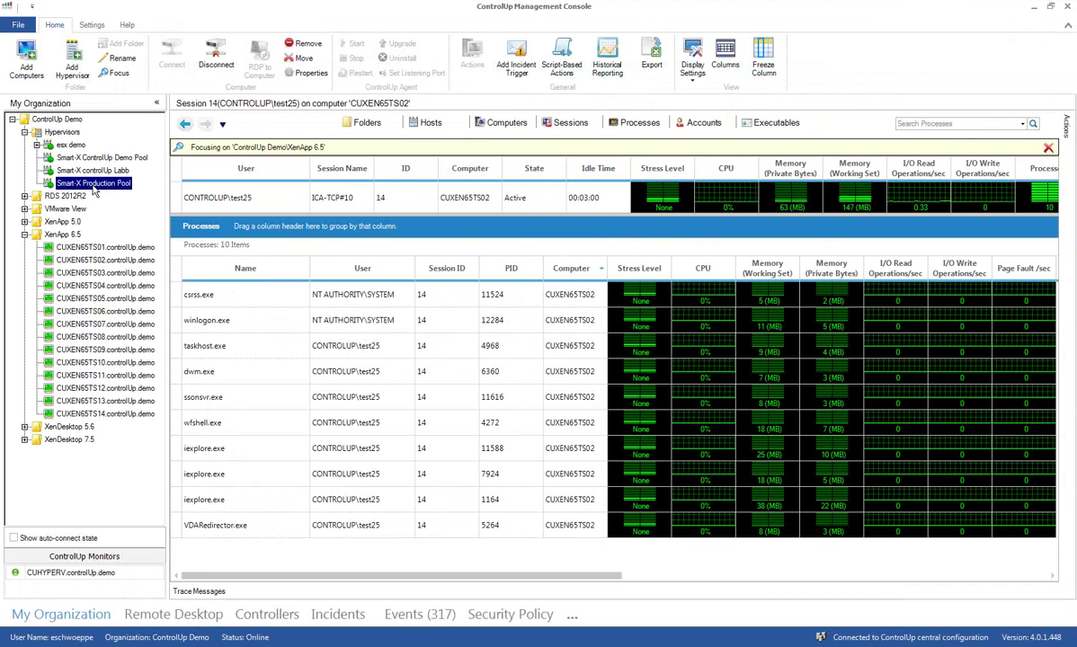
click(60, 146)
click(37, 146)
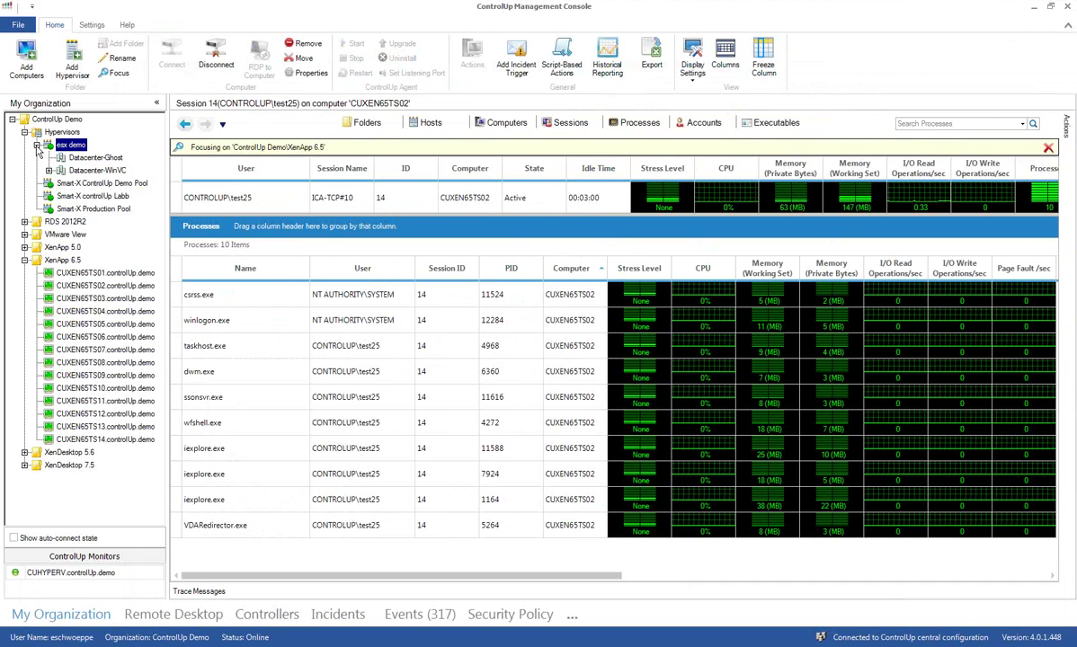
click(37, 146)
click(90, 160)
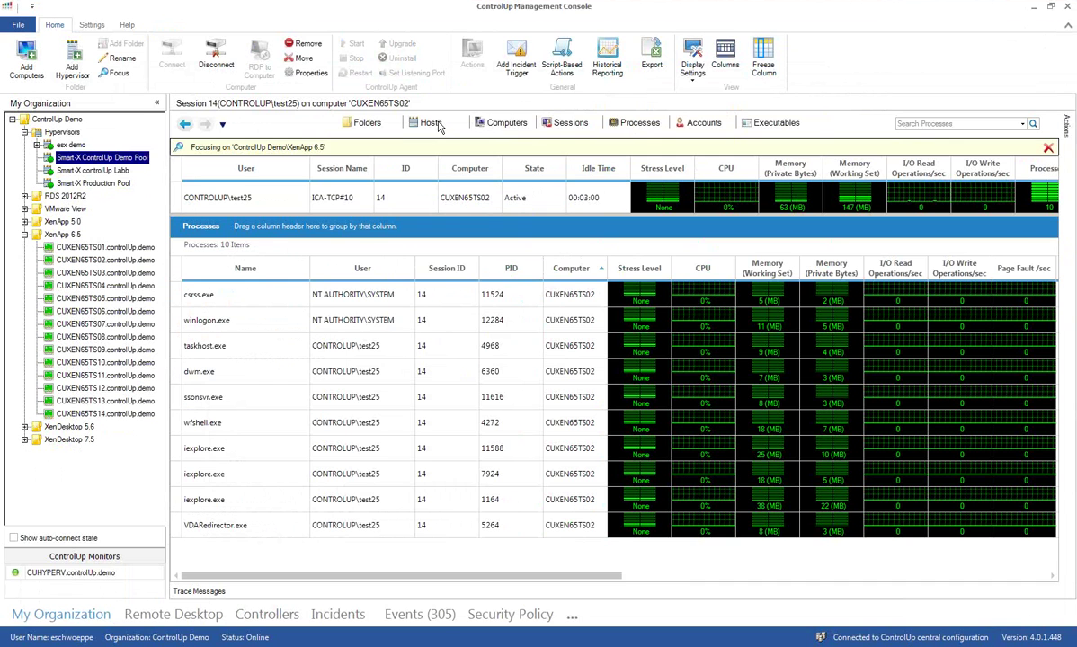
key(Up)
key(Up)
key(Up)
key(Up)
key(shift+F10)
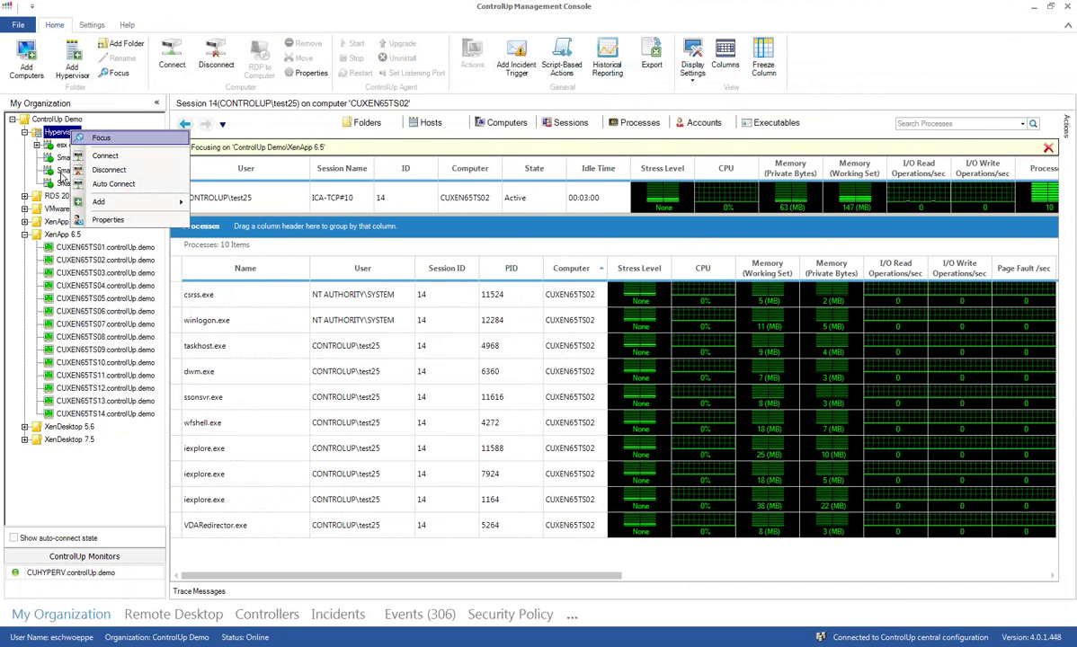
Focus on Hypervisors, drill into host XENCU01's computers, then return to the 13-host list
key(Return)
click(432, 124)
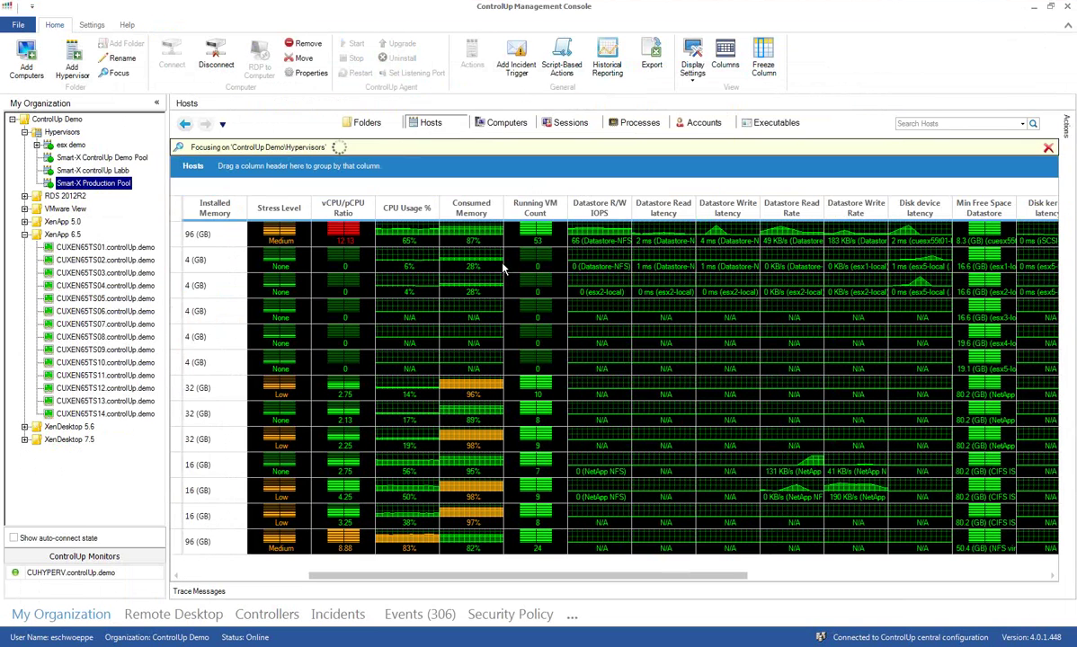
drag(374, 578, 239, 578)
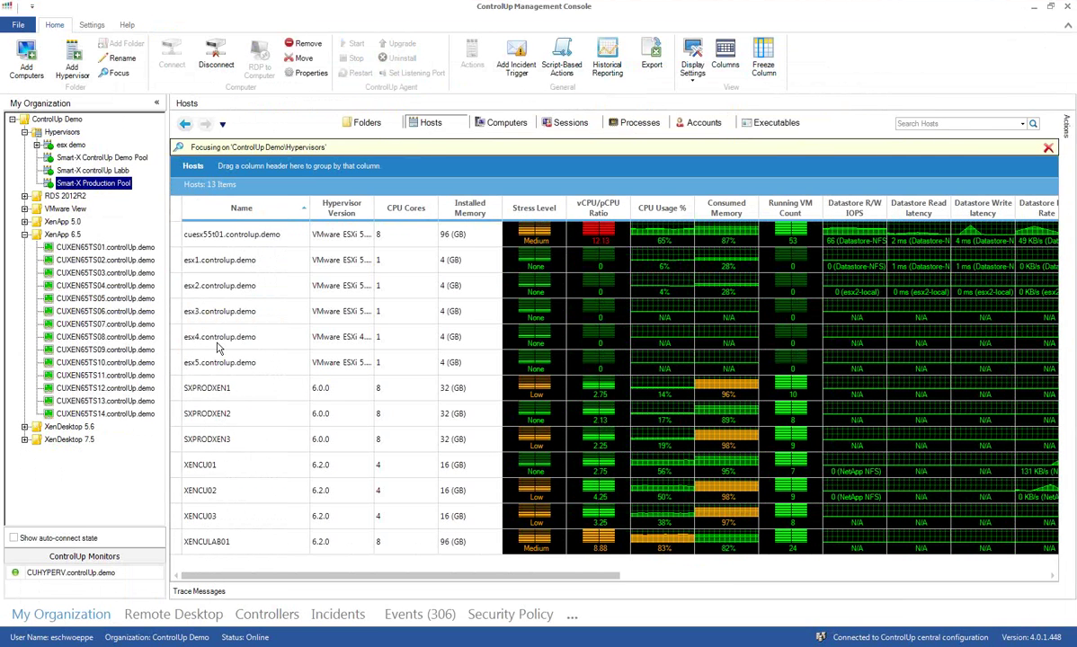
click(273, 474)
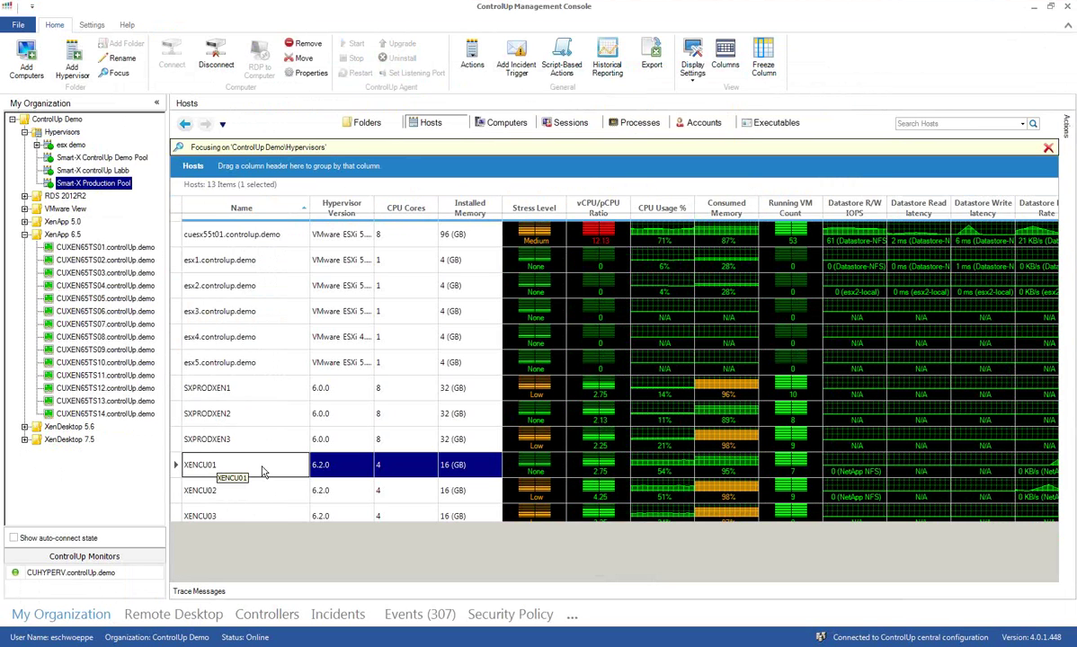
double_click(263, 472)
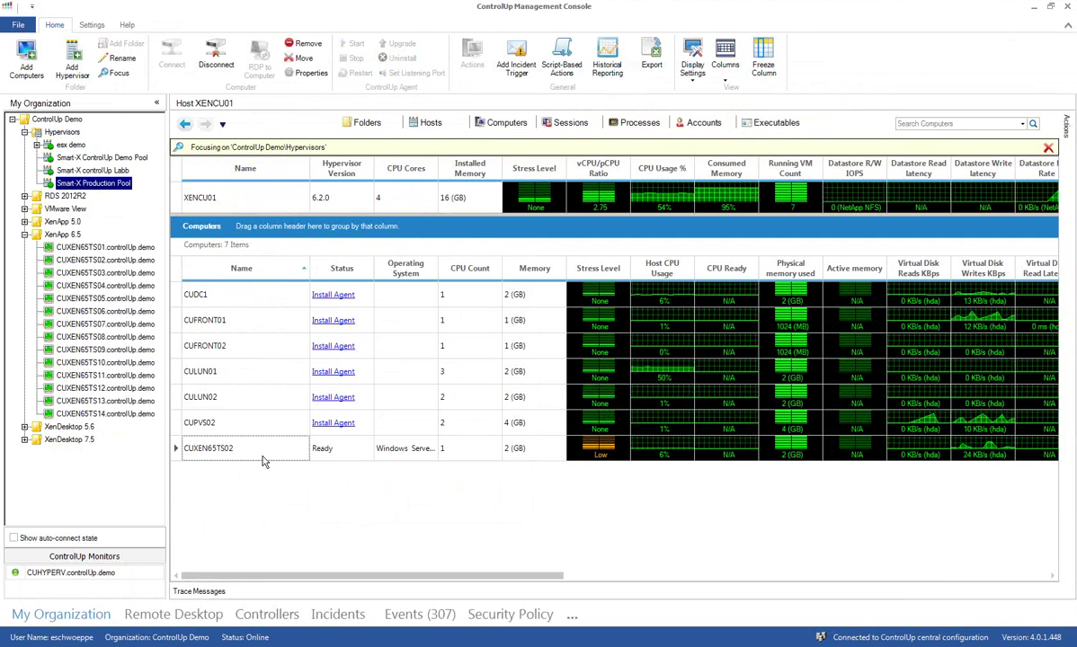
click(431, 126)
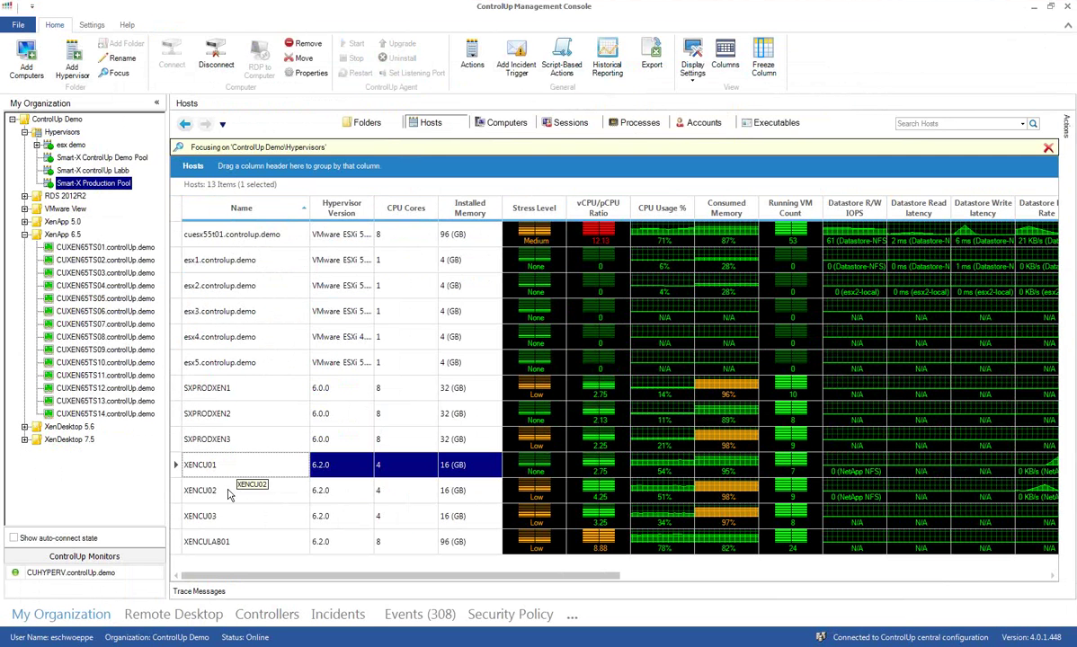
Drill into host XENCULAB01 to list its 24 computers, then select the Smart-X controlUp Labb pool
click(239, 544)
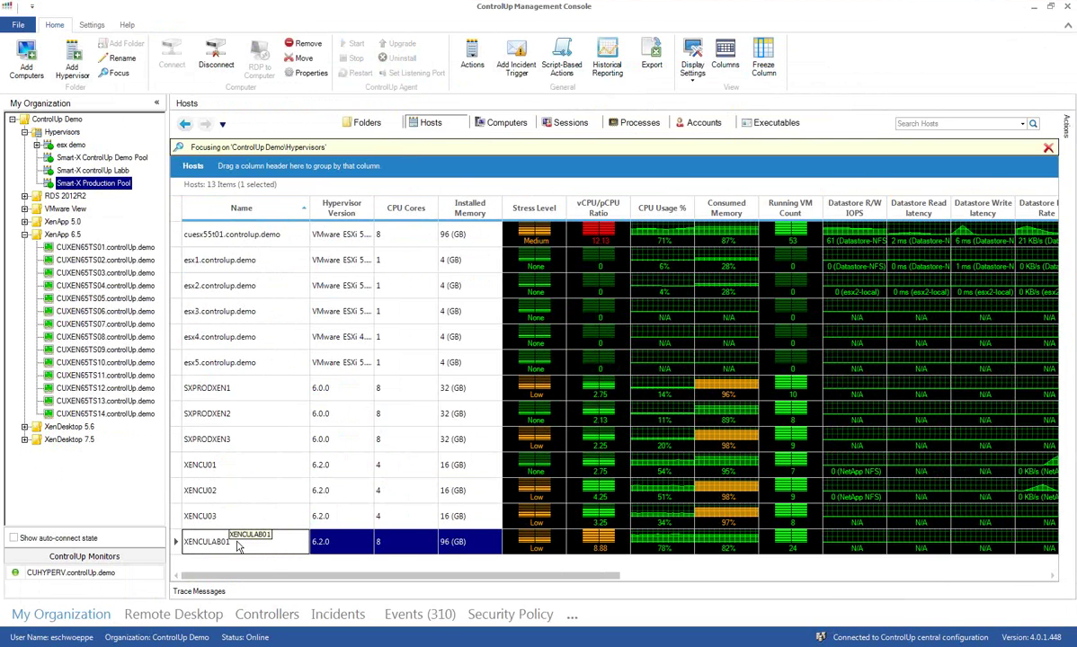
double_click(240, 543)
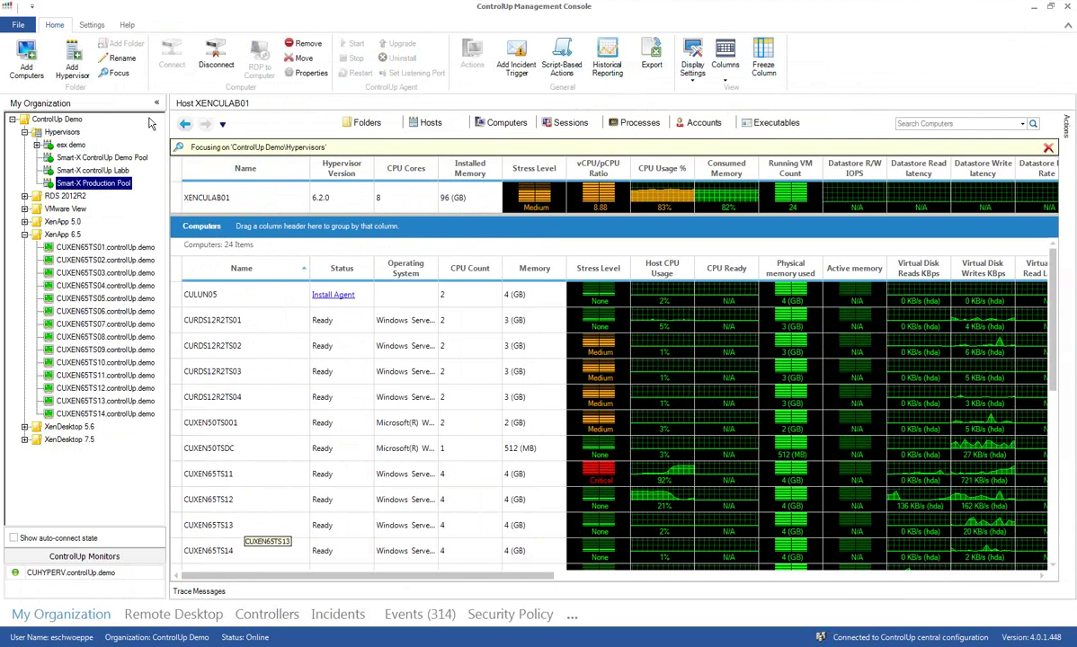
click(104, 172)
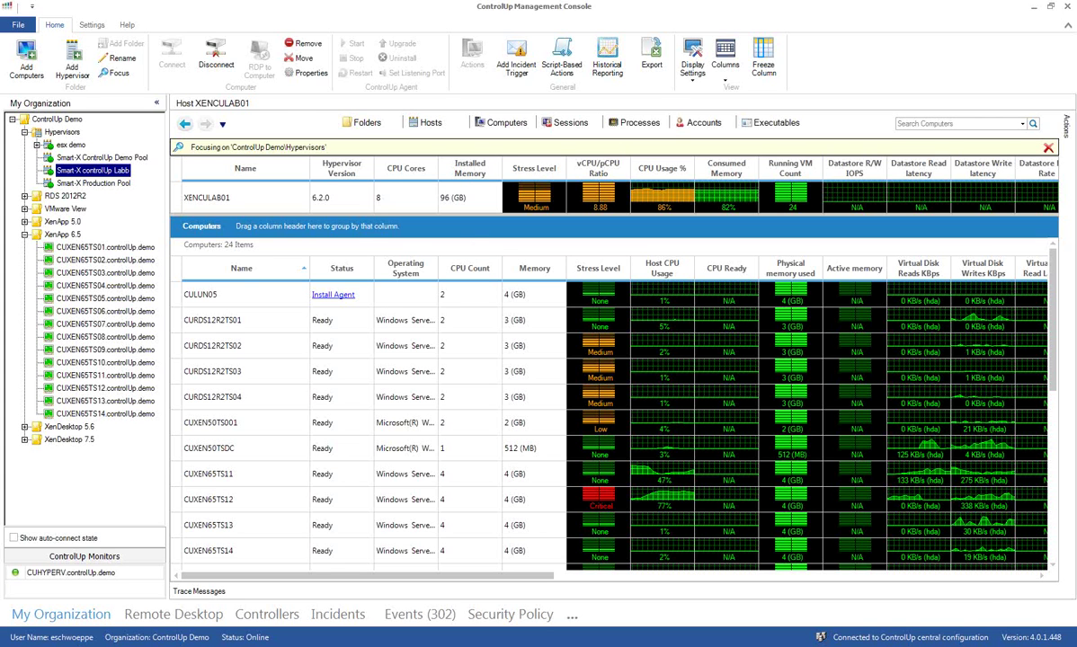
Focus on XenApp 6.5 and search its 53 sessions for 'CONSE', leaving 0 matches
click(452, 246)
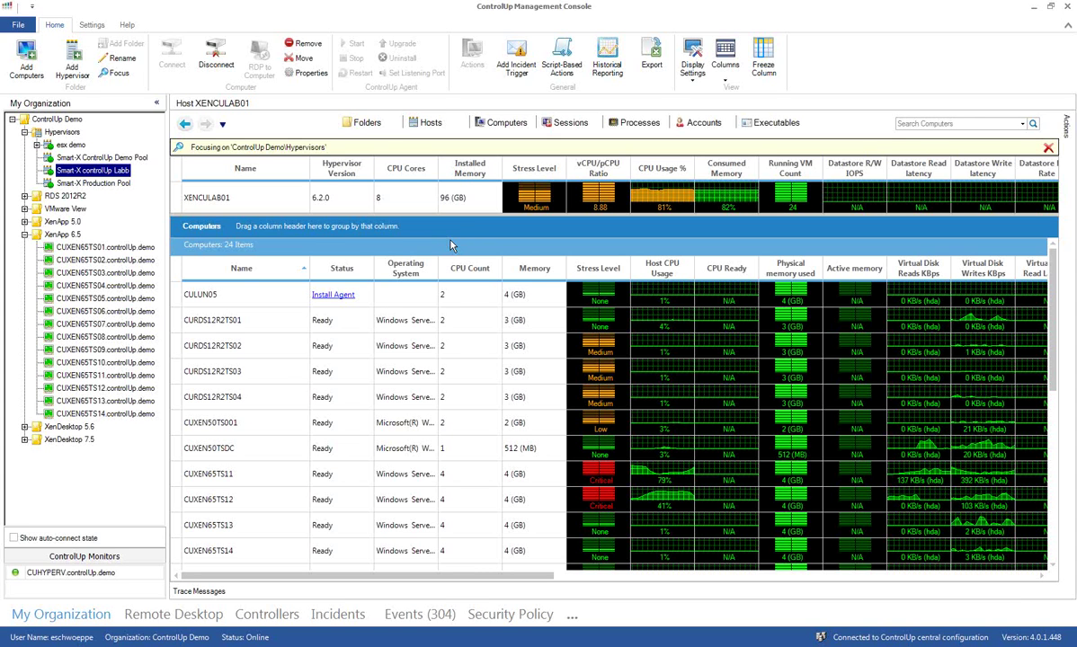
right_click(65, 235)
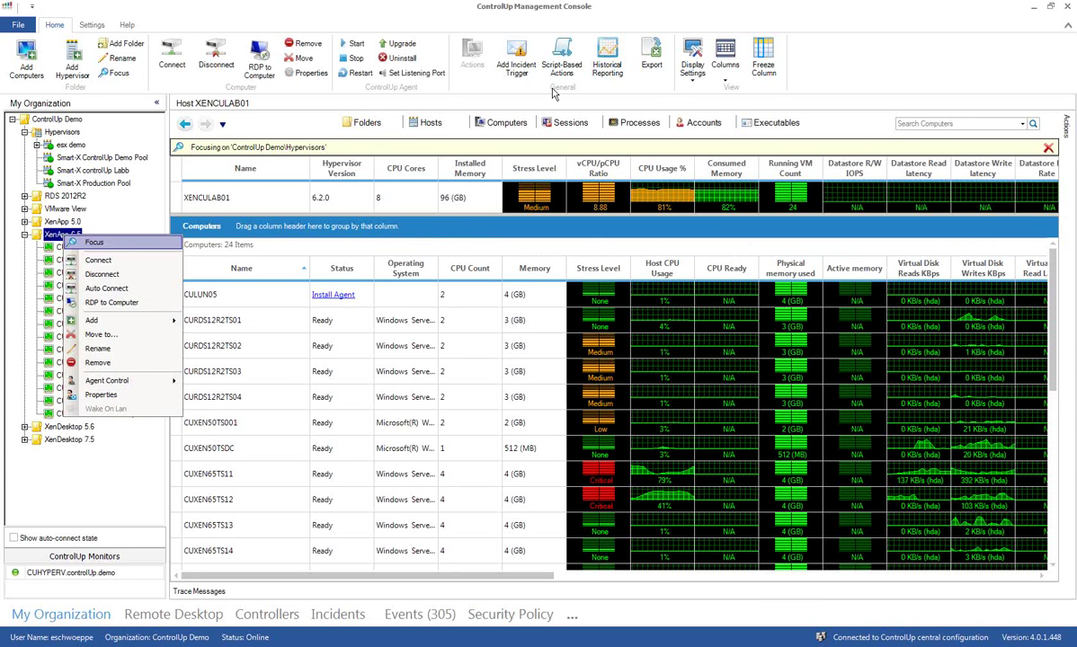
key(Return)
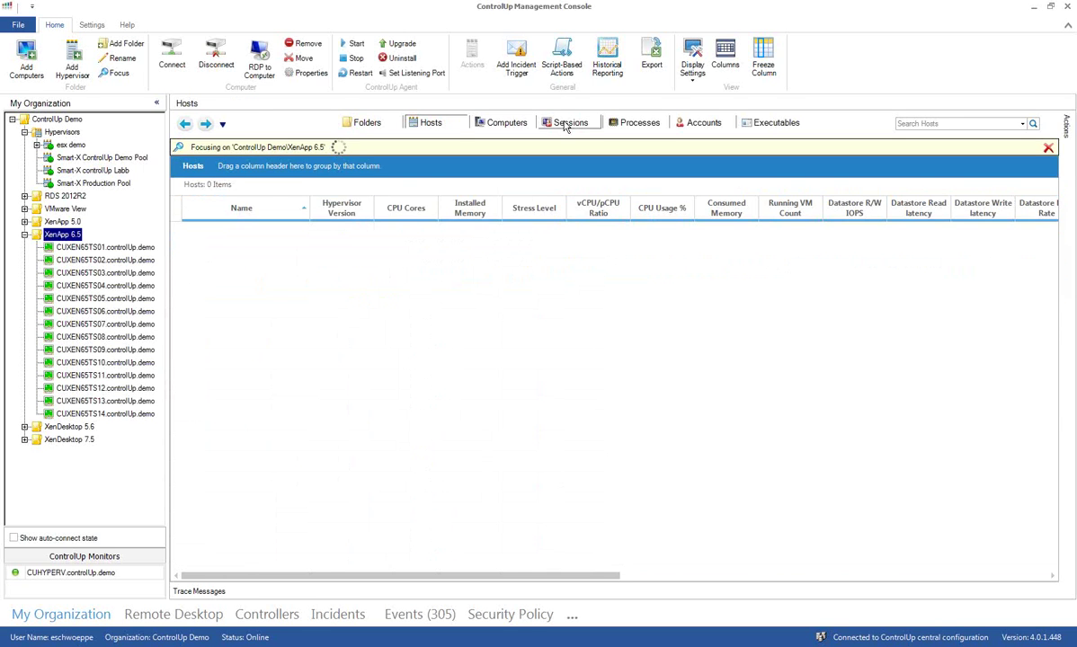
click(566, 124)
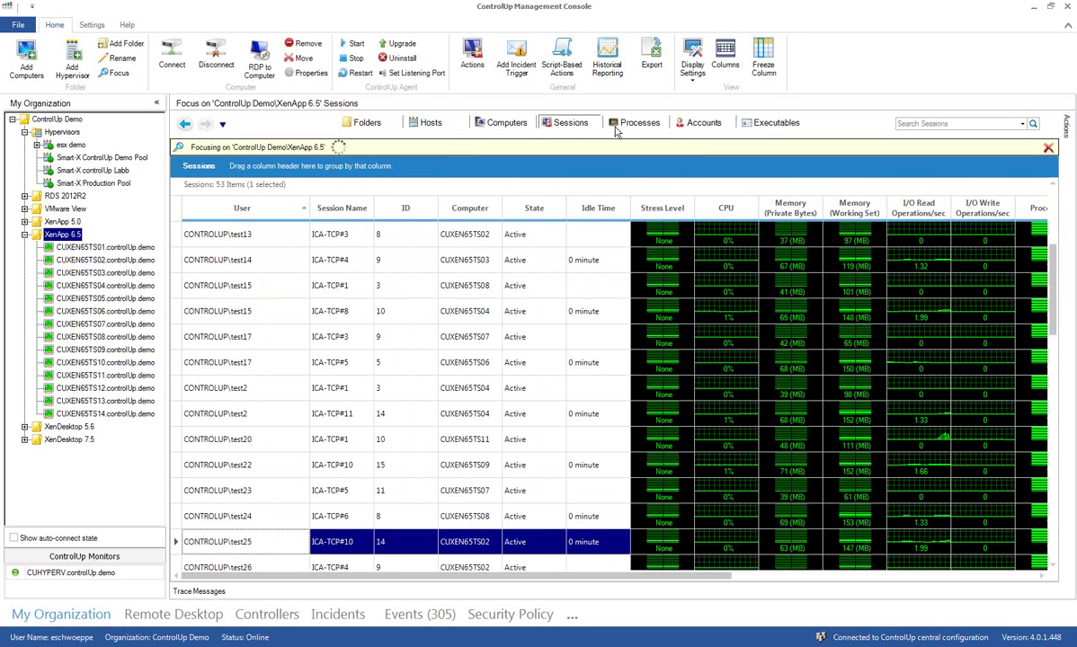
click(934, 123)
text(CONSE)
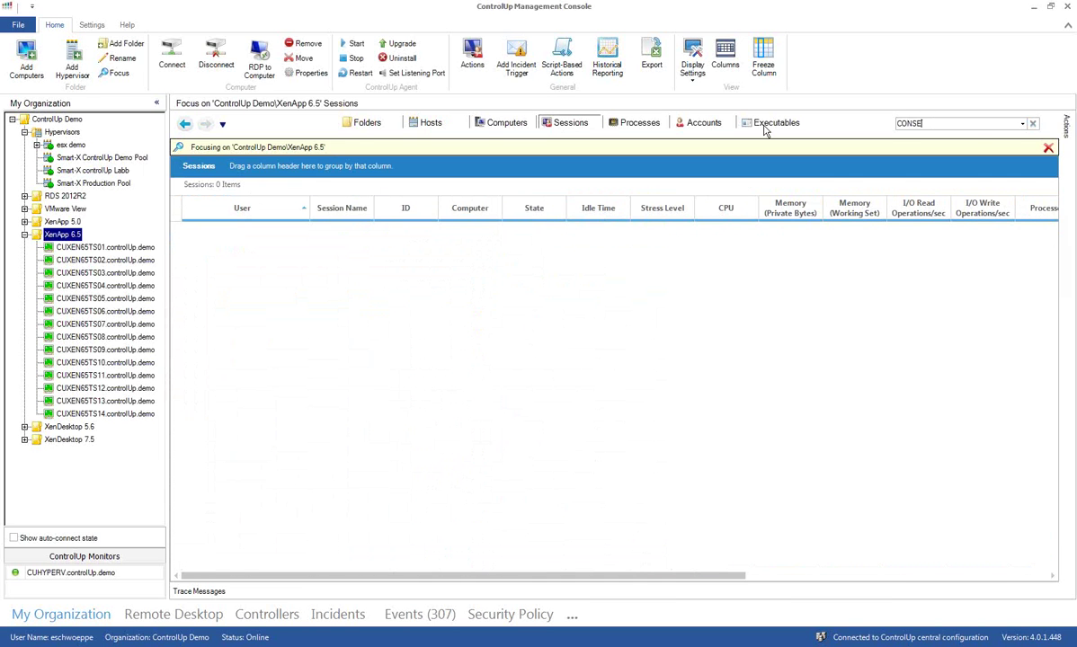
Show all 79 XenApp 6.5 executables with the 'CONSE' search cleared, sorted by Name
click(766, 127)
click(967, 123)
text(C)
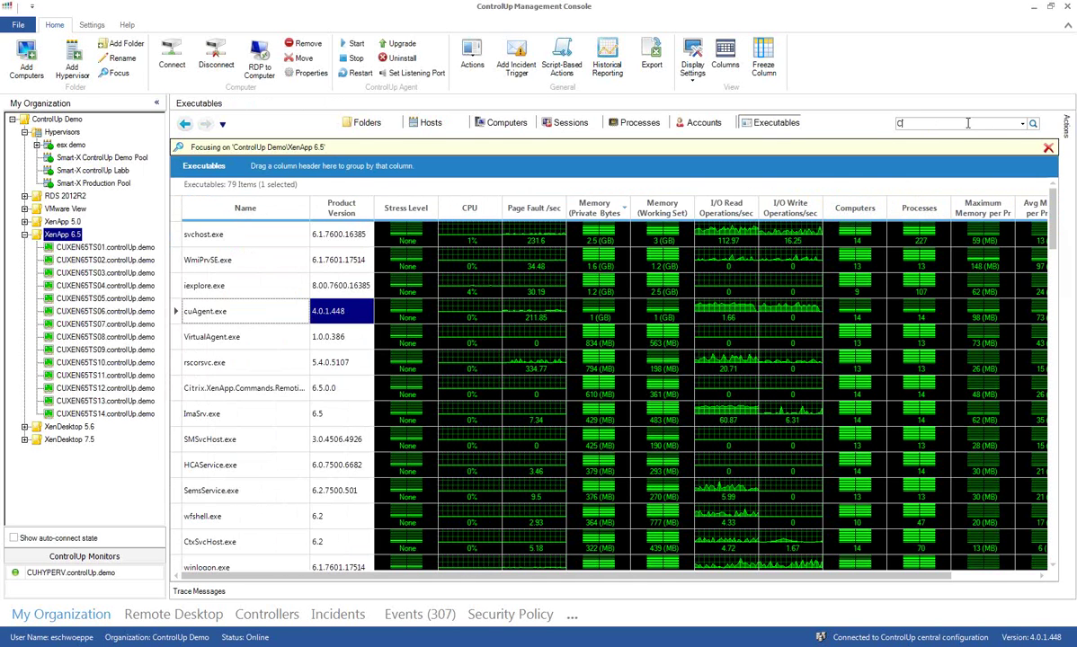
text(ONS)
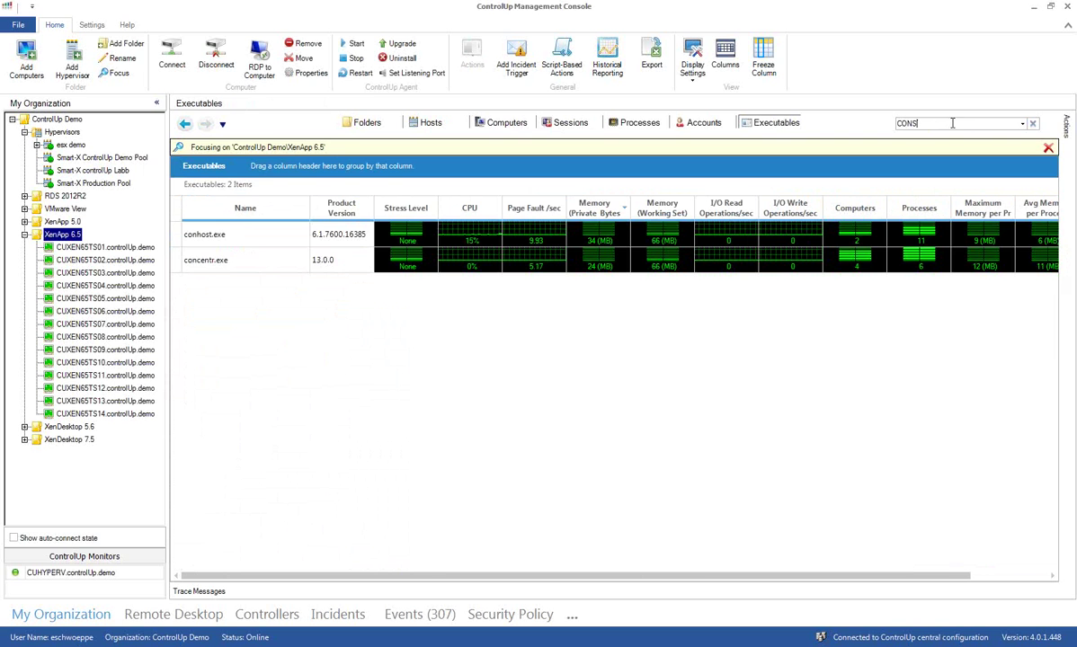
text(E)
key(BackSpace)
key(BackSpace)
key(BackSpace)
key(BackSpace)
key(BackSpace)
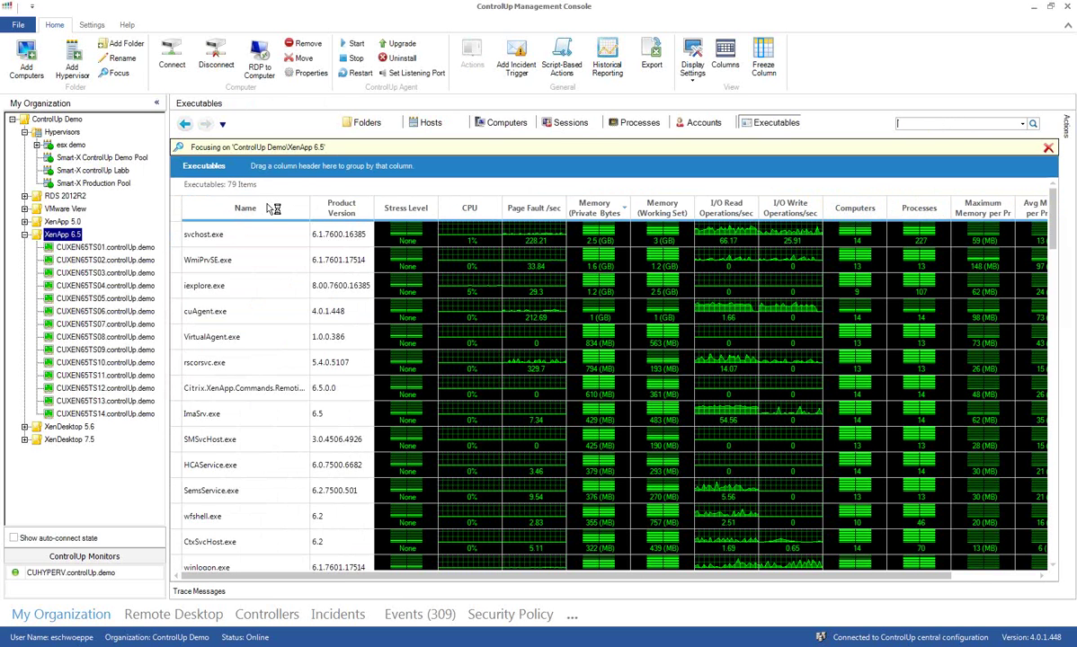
click(267, 209)
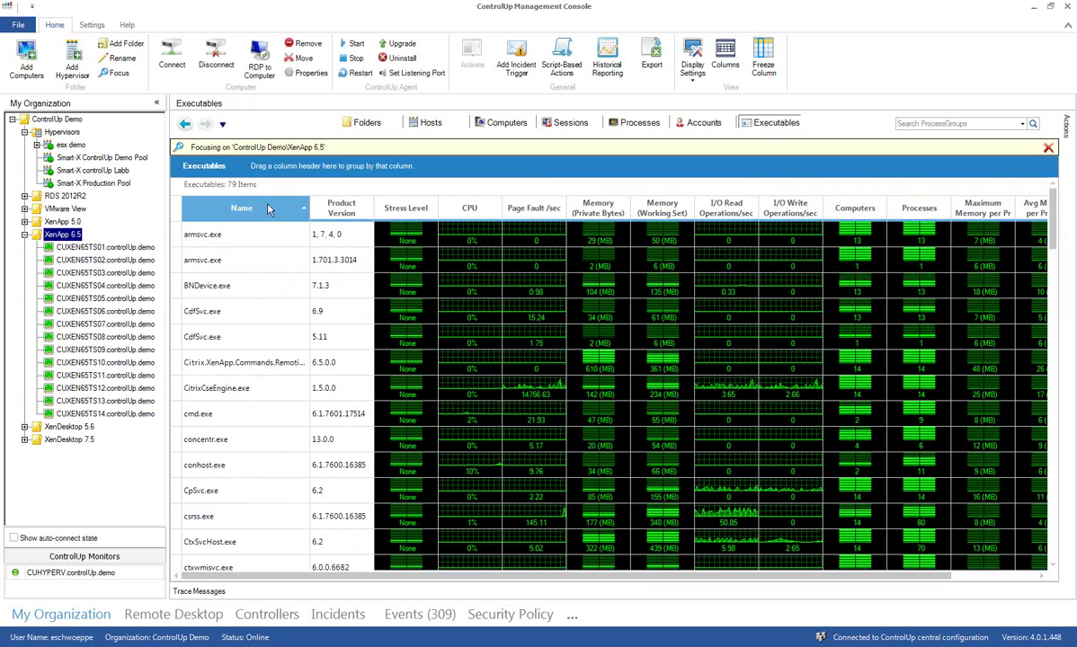